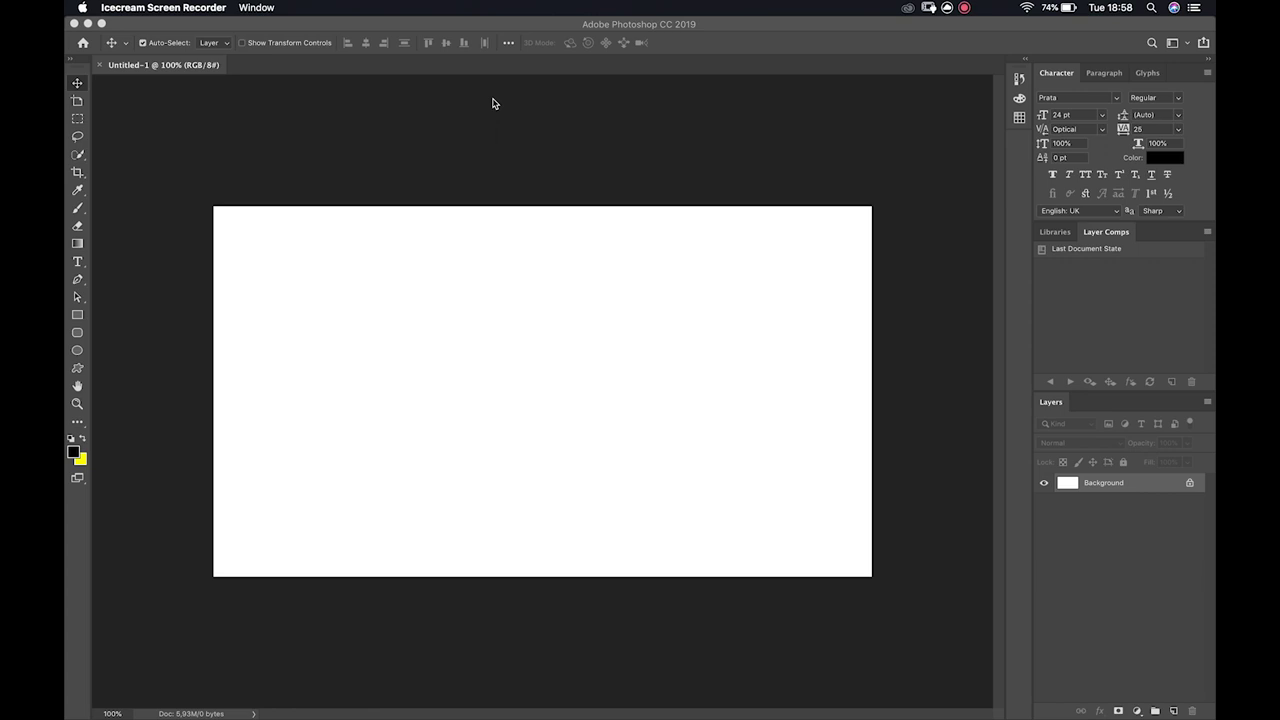
Place the image 5.jpg from the Downloads folder into the document as an embedded object
left_click(292, 72)
left_click(189, 8)
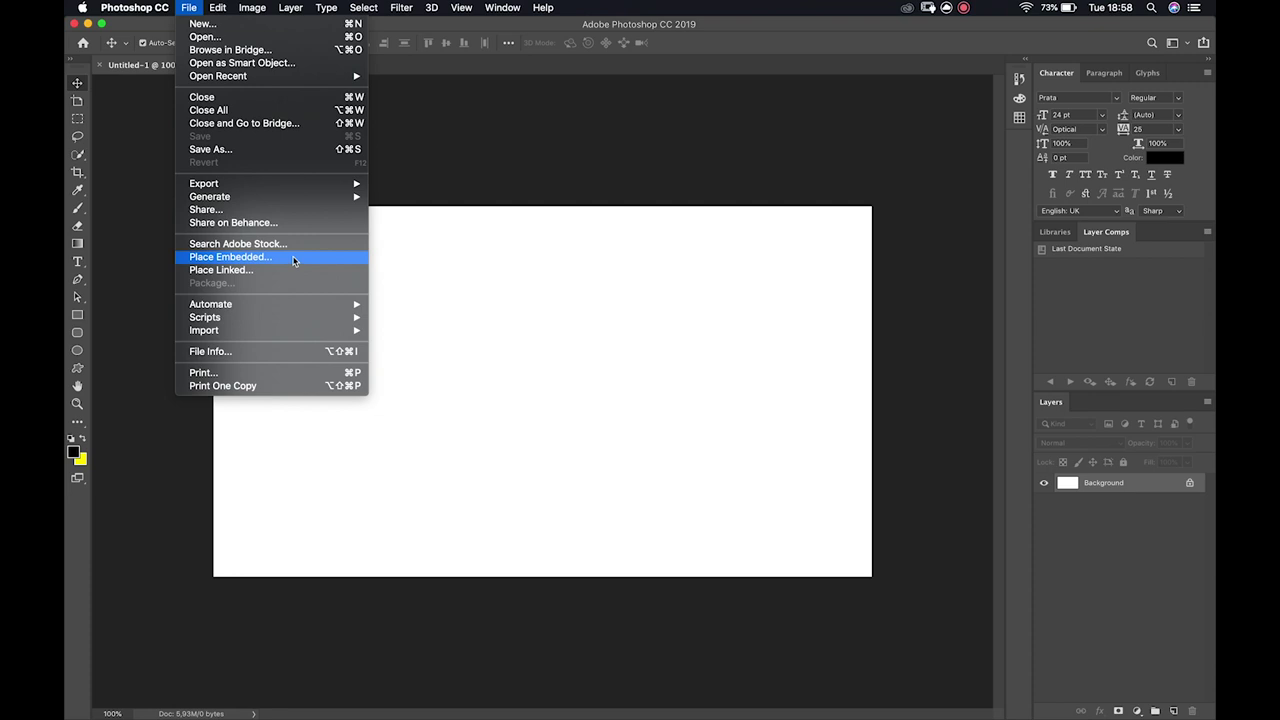
left_click(294, 258)
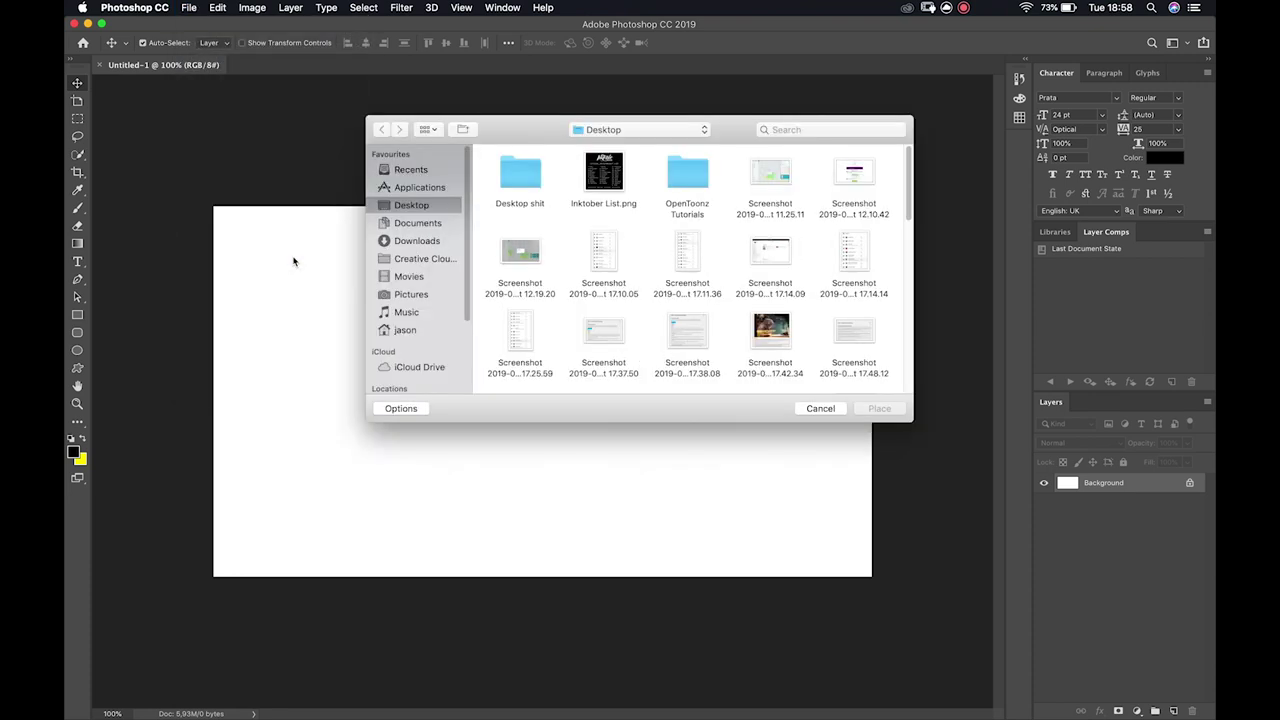
left_click(424, 242)
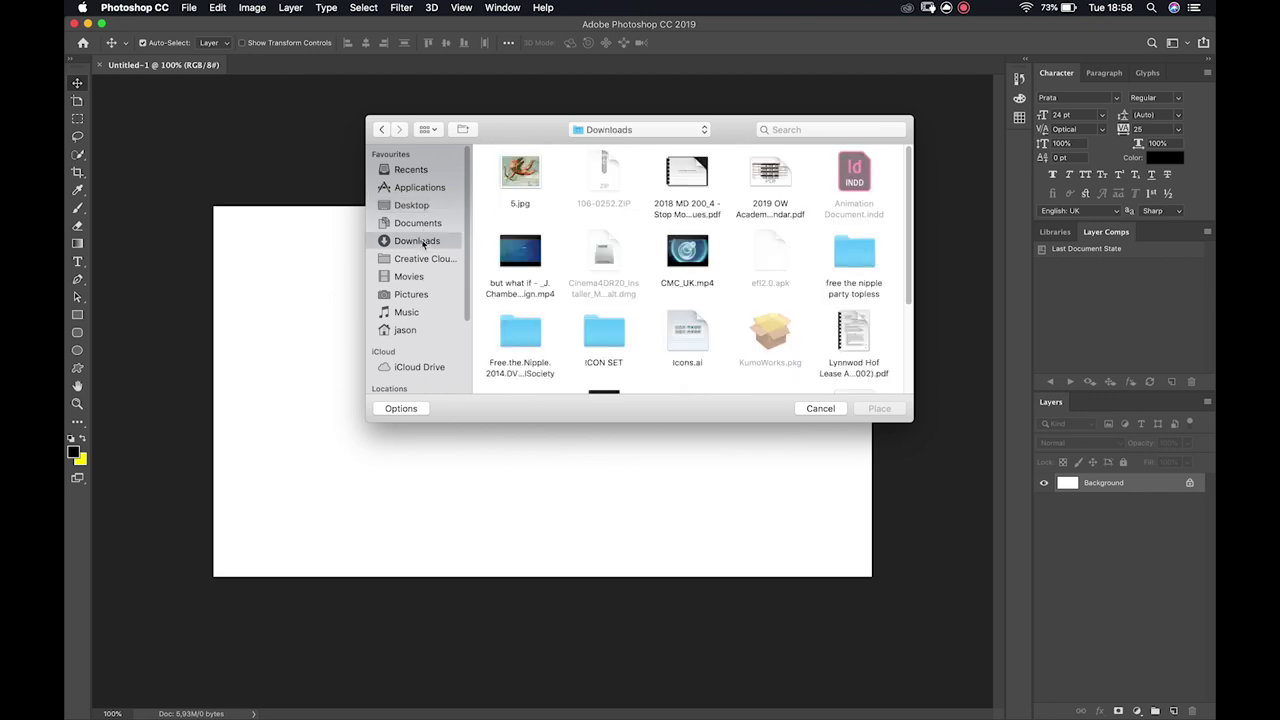
left_click(547, 161)
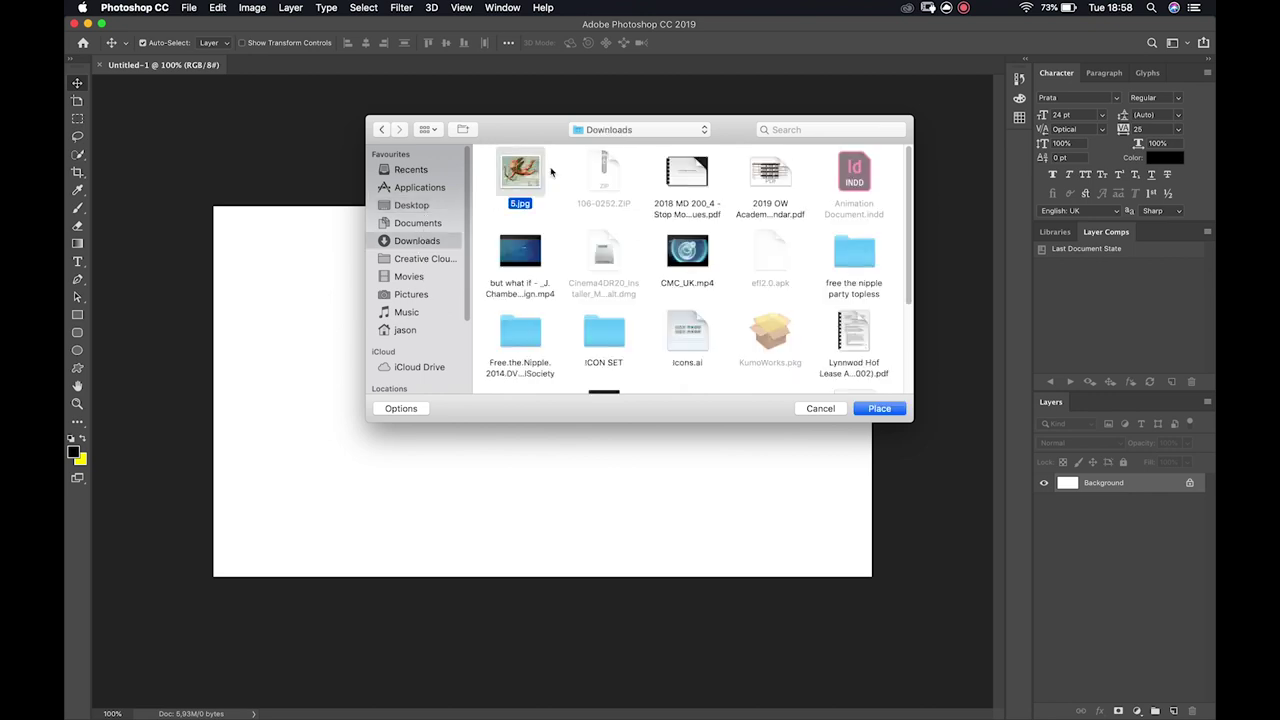
left_click(878, 408)
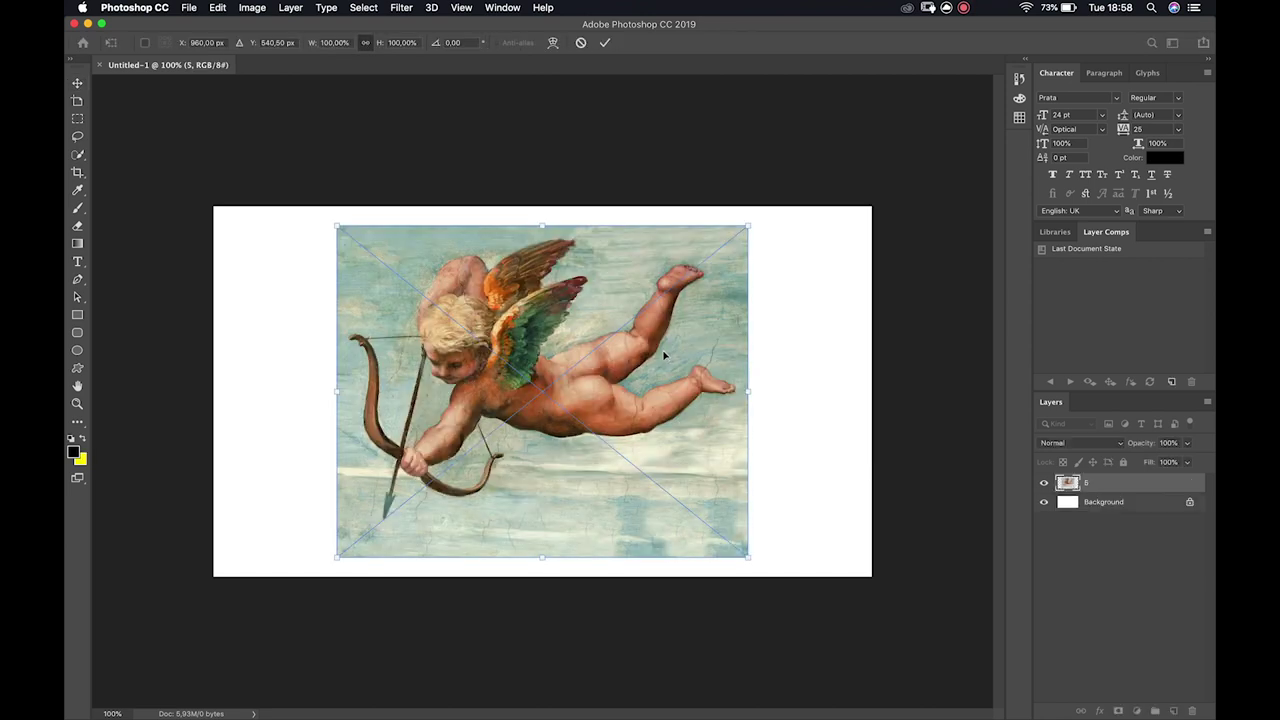
Enlarge the placed image to about 111% so it spans the canvas height, and shift it slightly to the right
left_click_drag(748, 226, 770, 210)
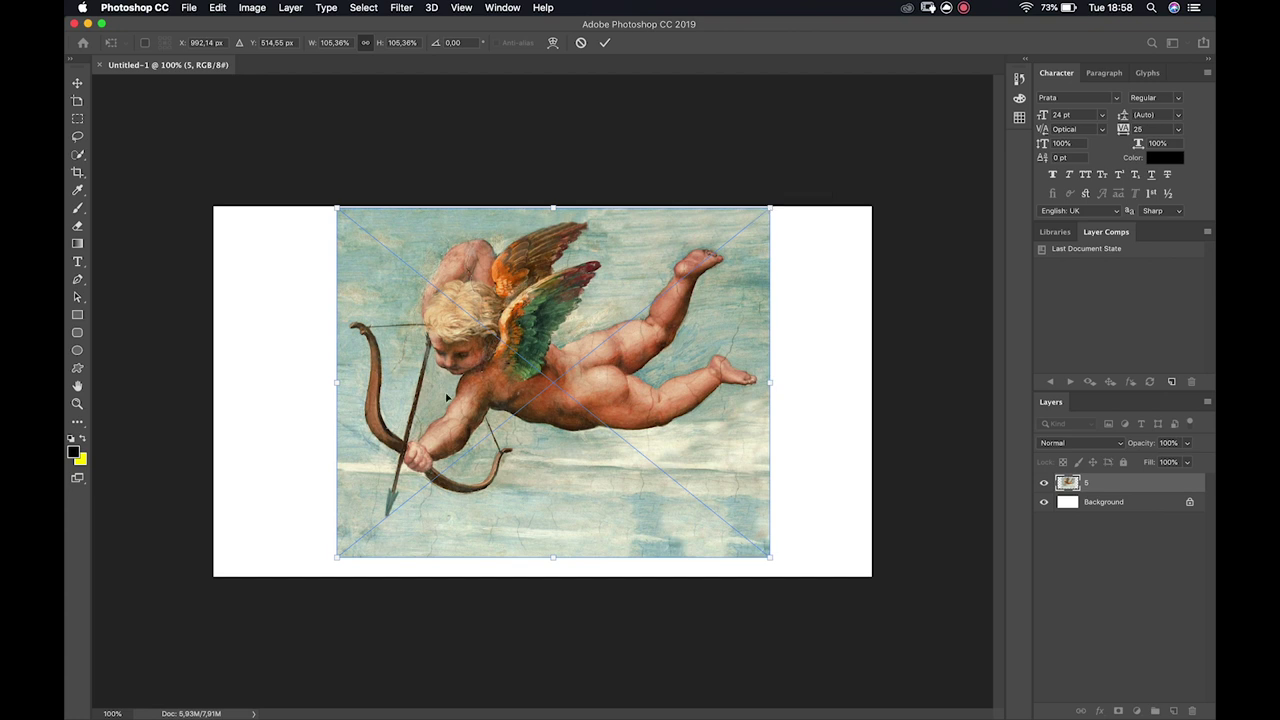
left_click_drag(337, 557, 314, 577)
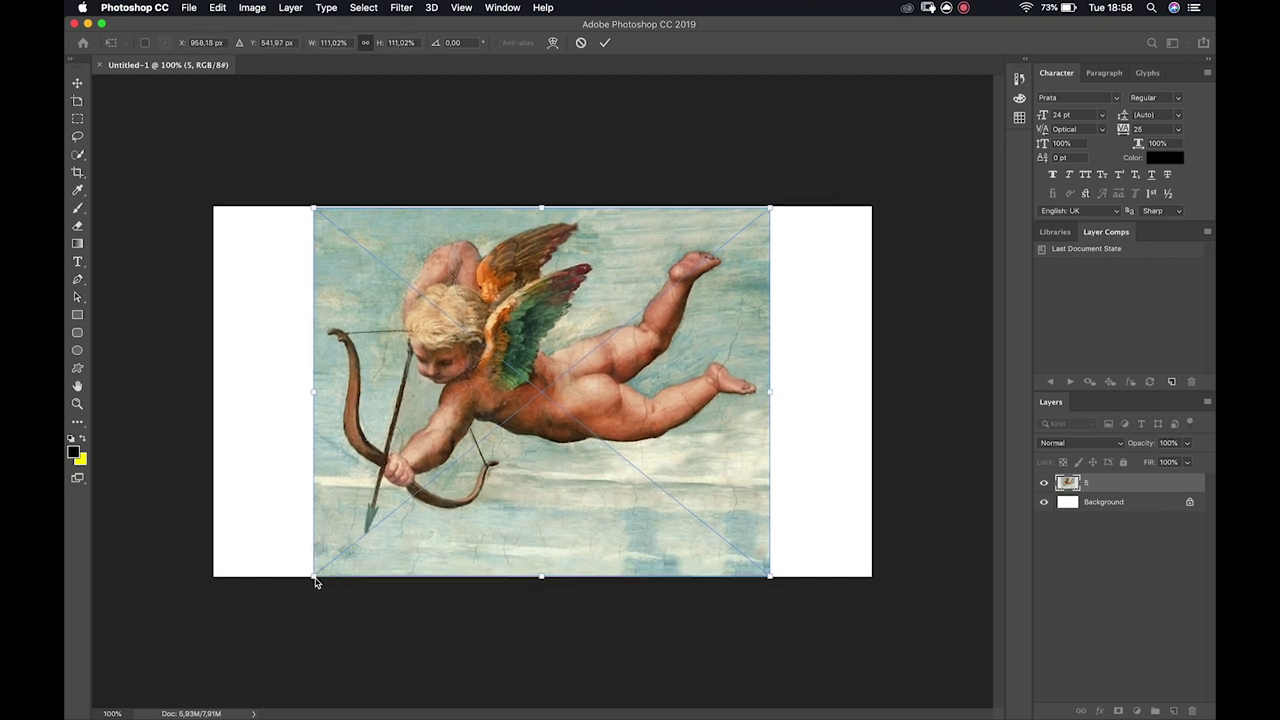
key("Return")
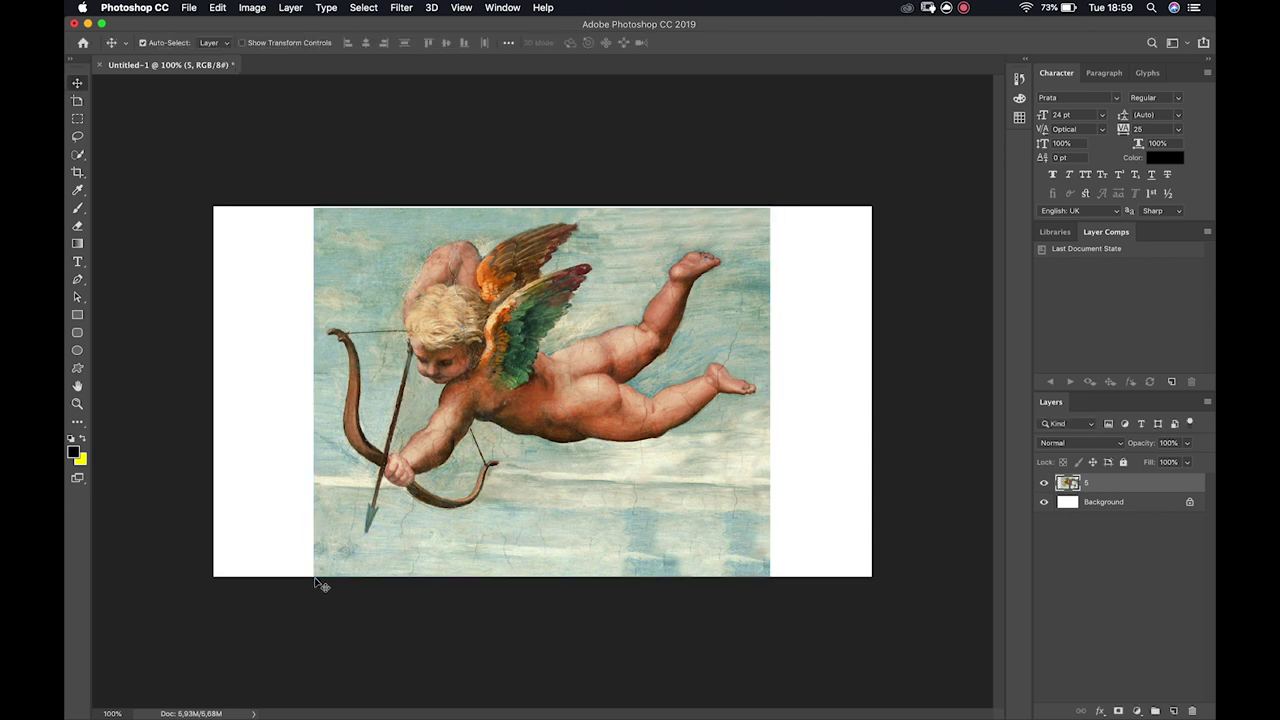
left_click_drag(594, 278, 570, 285)
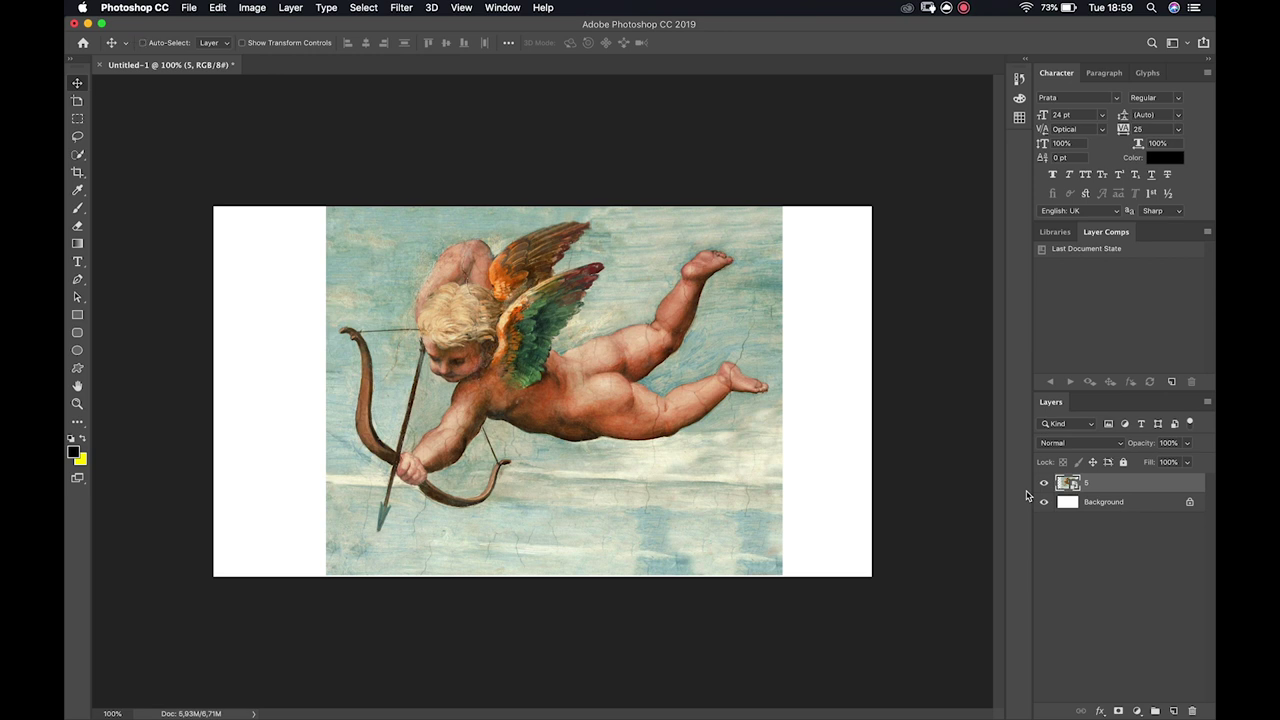
Duplicate the placed image layer and rename the copy Cherub
key("super+j")
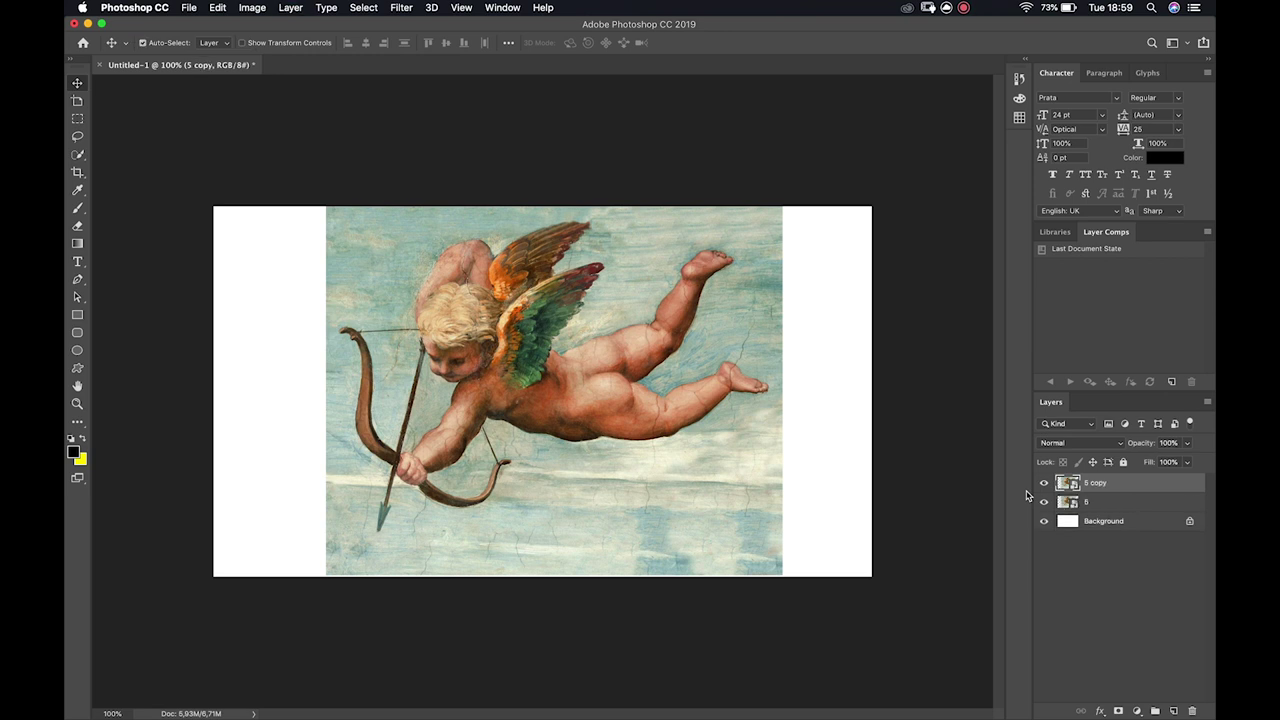
left_click(1103, 488)
double_click(1100, 484)
type("Cherub")
key("Return")
Rasterize the Cherub layer
left_click(1127, 487)
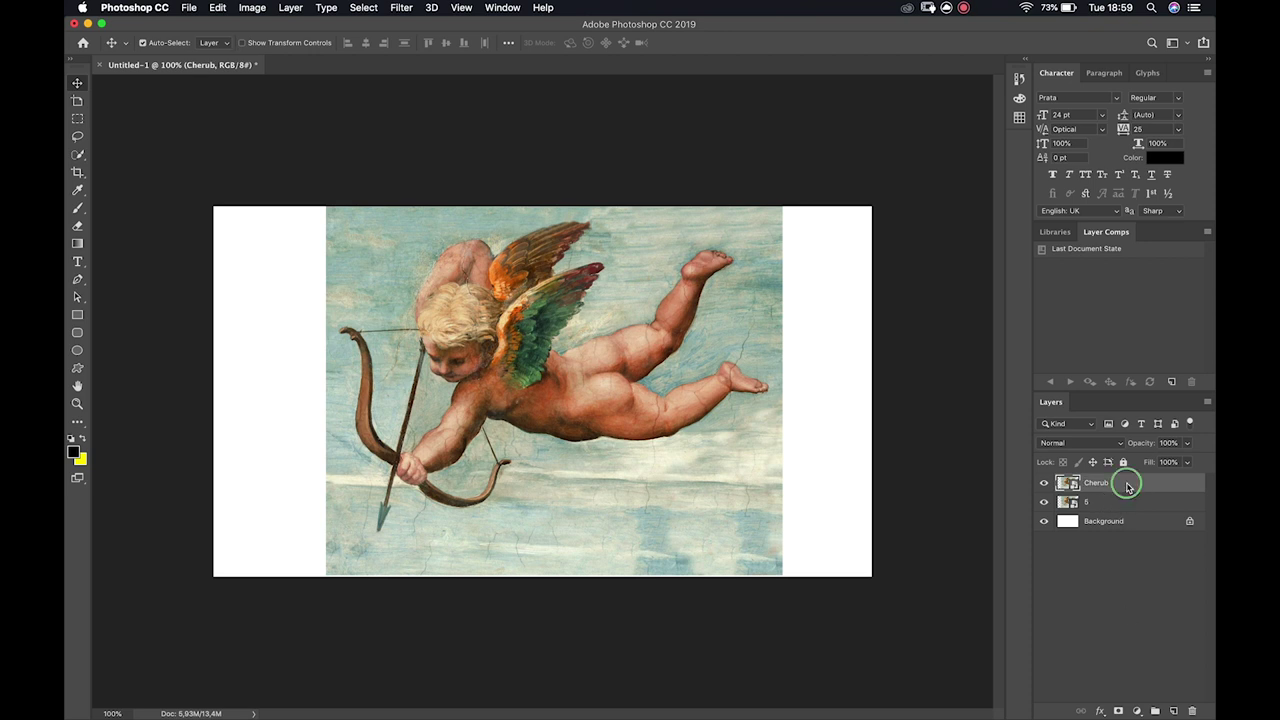
right_click(1127, 487)
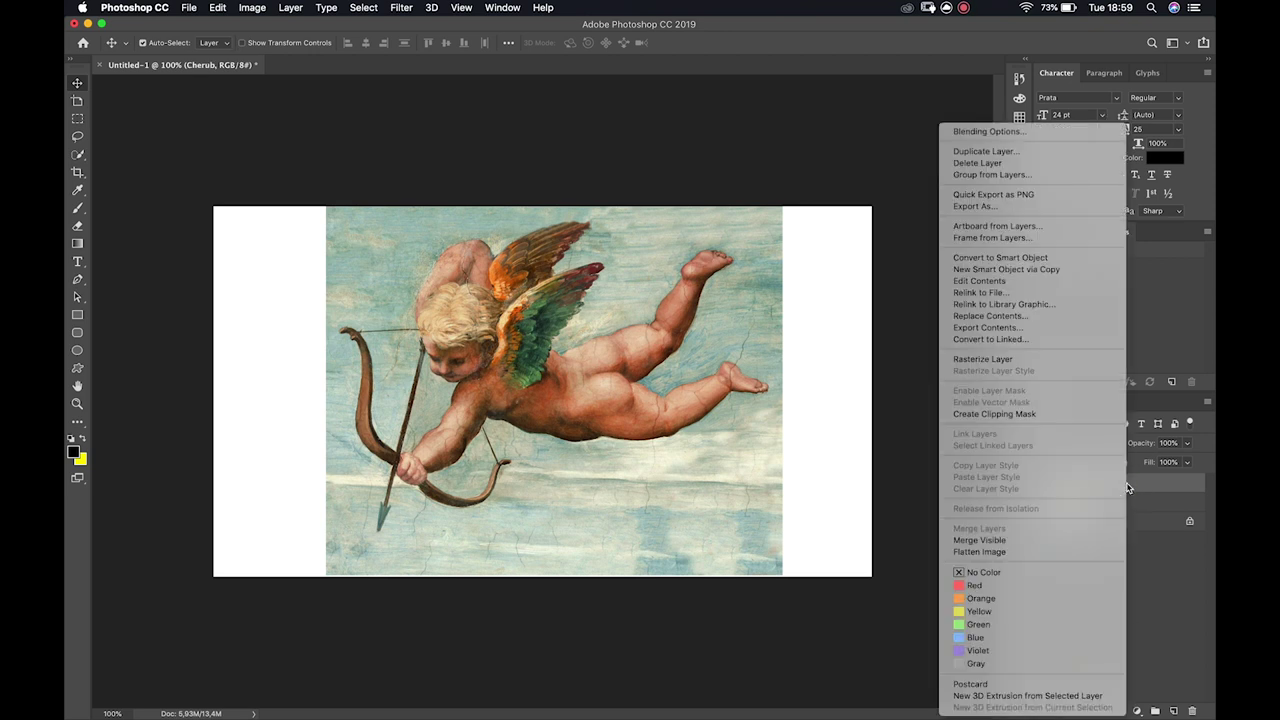
left_click(1015, 360)
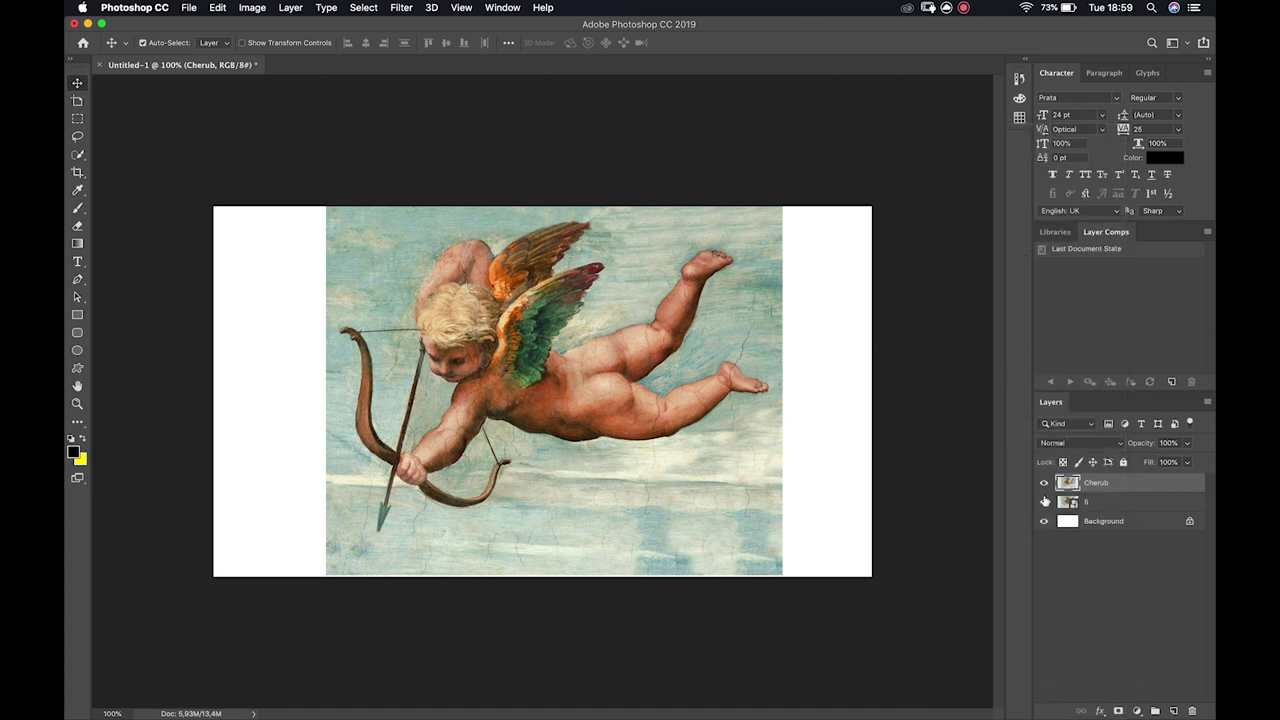
Hide the Cherub layer and shrink the image on layer 5 to about 7%, keeping its lower-left corner in place
left_click(1044, 483)
left_click(1067, 504)
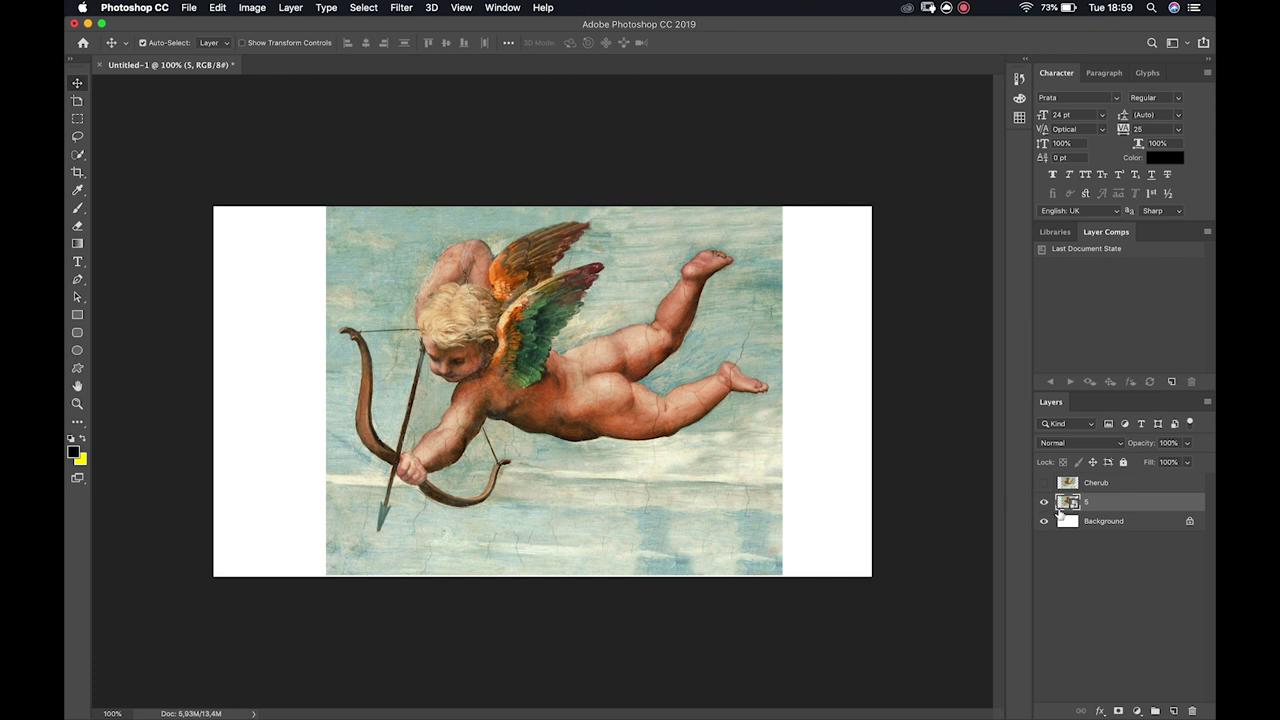
key("super+t")
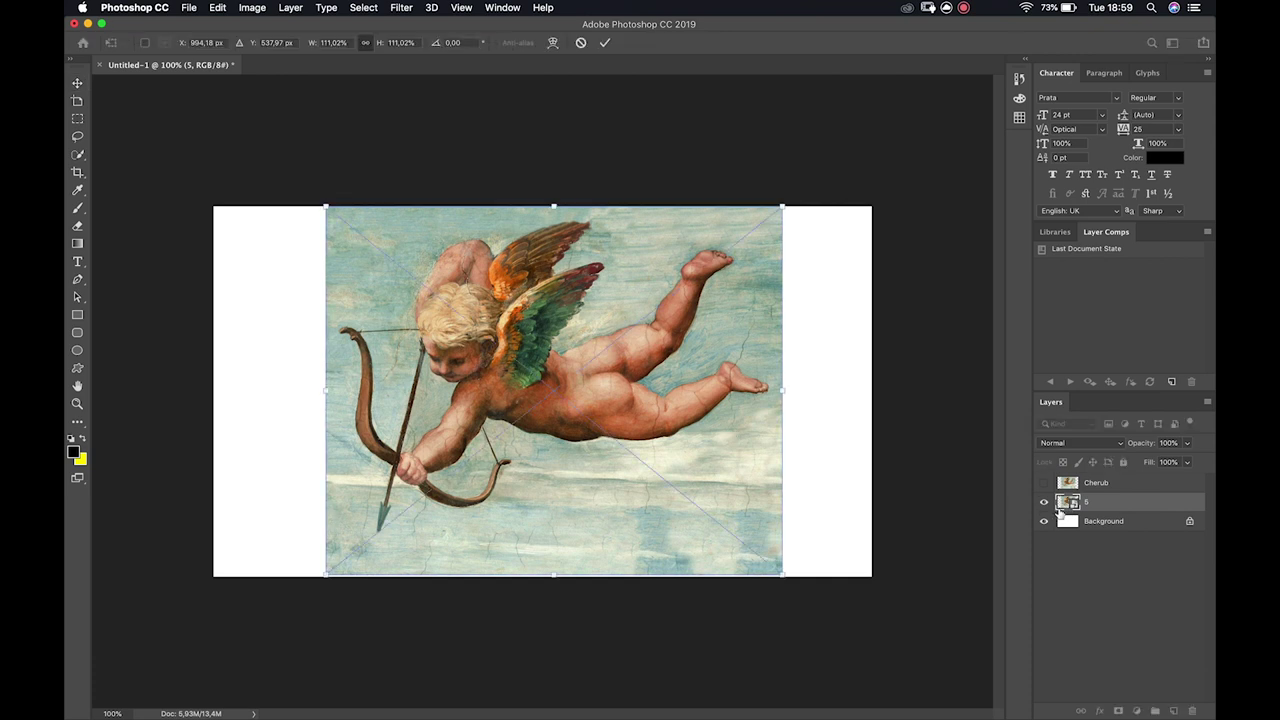
left_click_drag(784, 204, 306, 490)
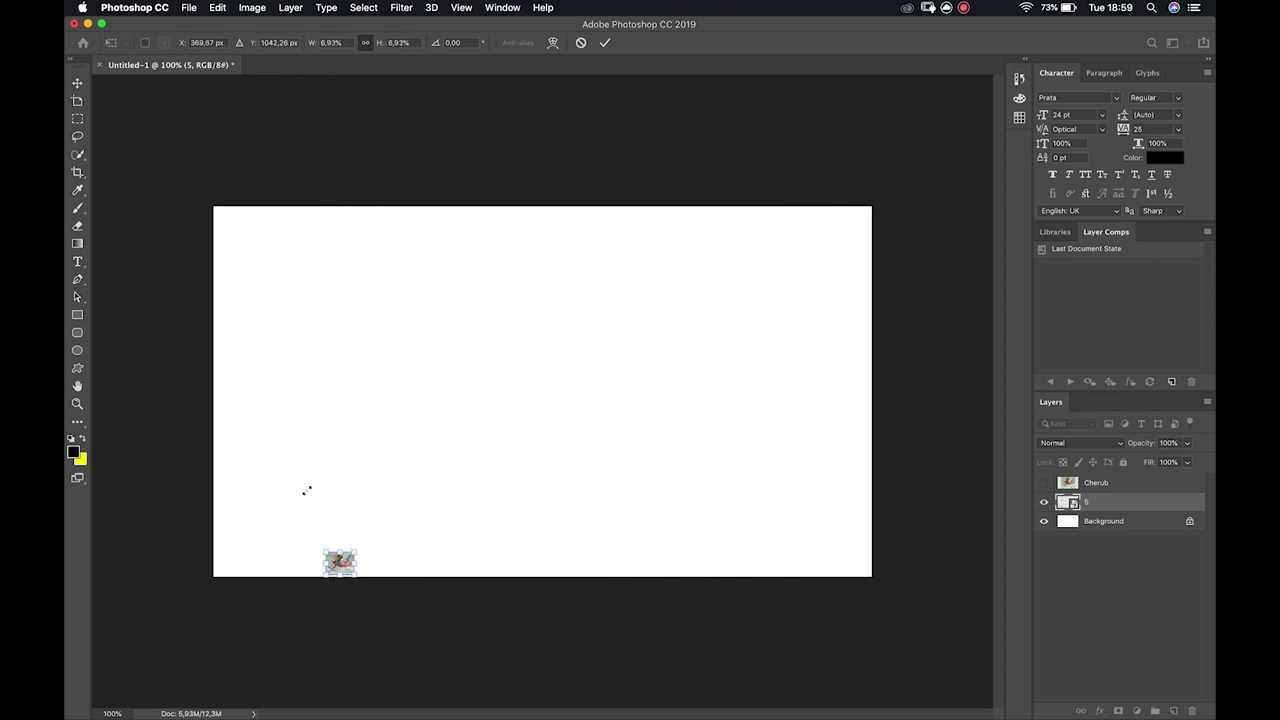
key("Return")
Scale the shrunken image on layer 5 back up to about the full canvas height
key("super+t")
left_click_drag(355, 548, 797, 224)
key("Return")
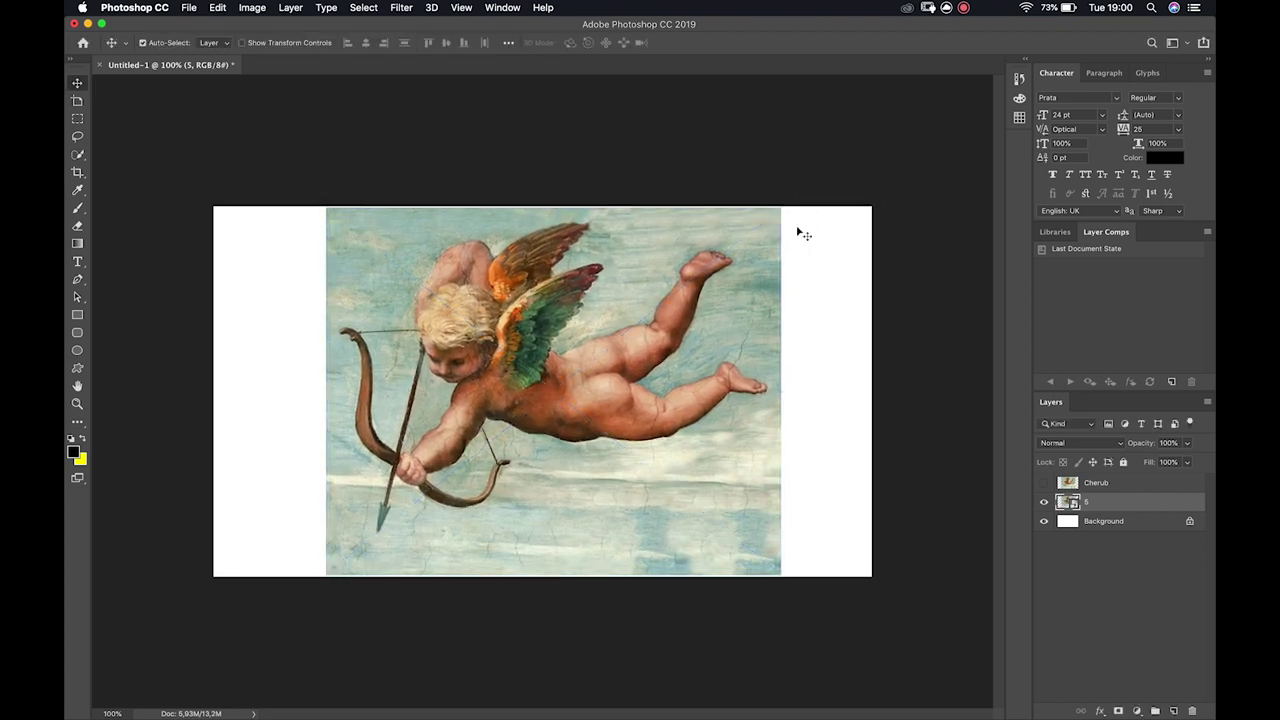
Show the Cherub layer instead of layer 5 and shrink the Cherub image to a tiny thumbnail at the canvas's lower edge
left_click(1044, 502)
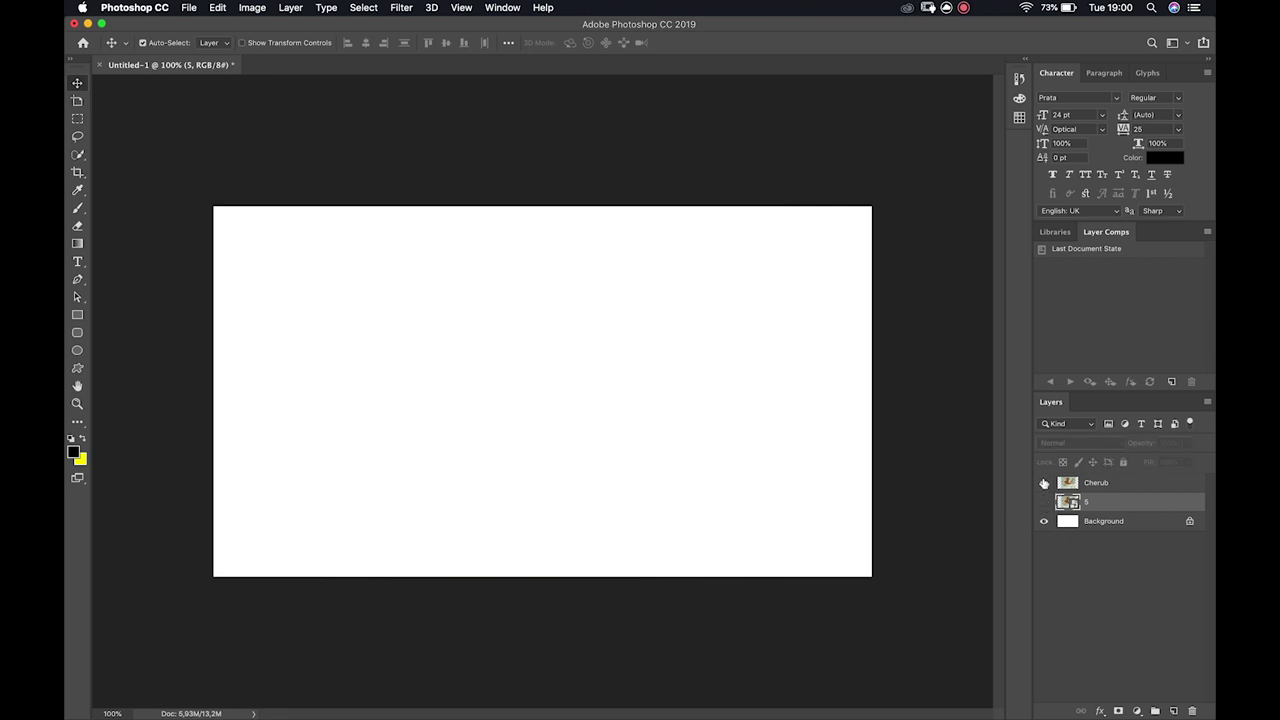
left_click(1044, 483)
left_click(1110, 487)
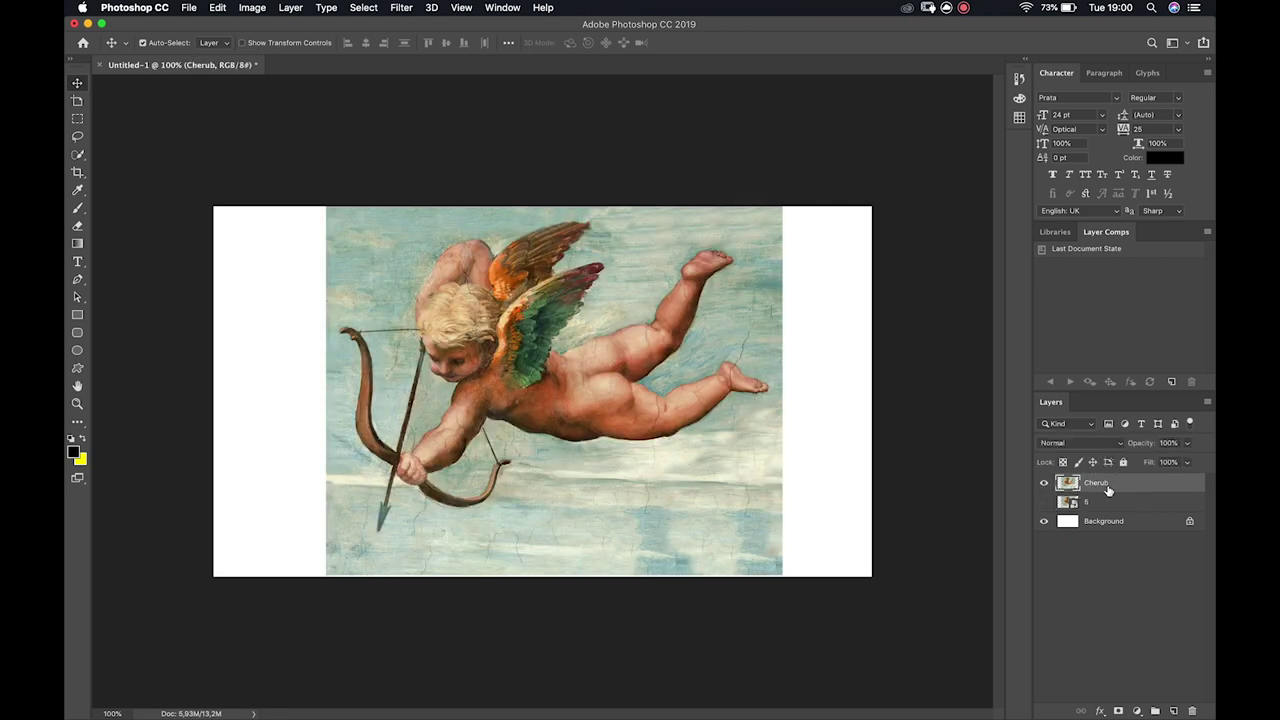
key("super+t")
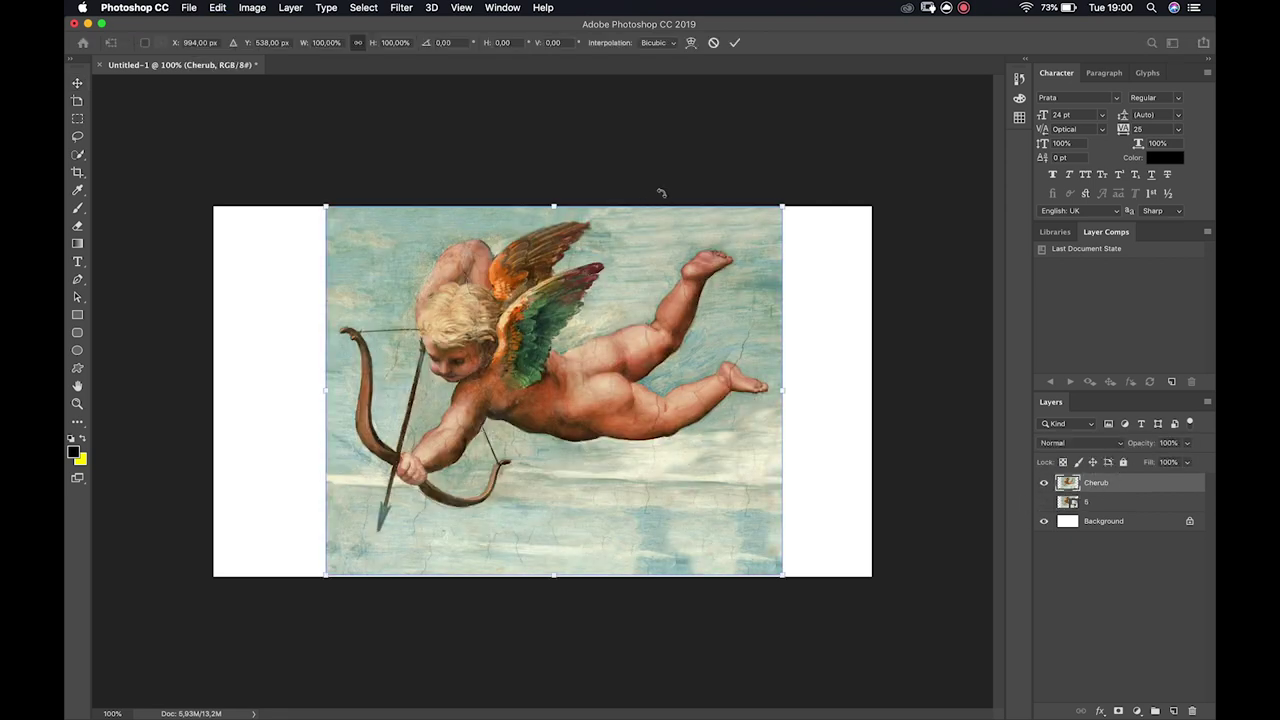
left_click_drag(783, 200, 300, 482)
key("Return")
Scale the shrunken Cherub image back up to about the full canvas height
key("super+t")
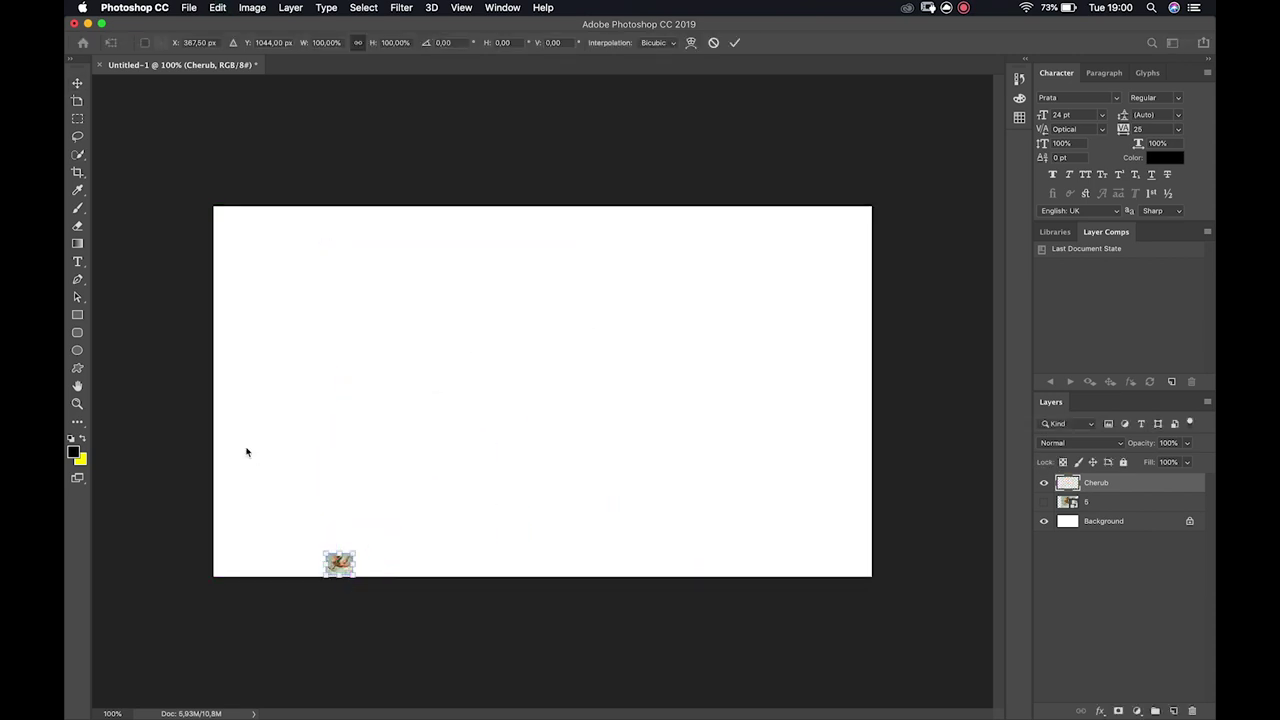
left_click_drag(355, 550, 798, 229)
key("Return")
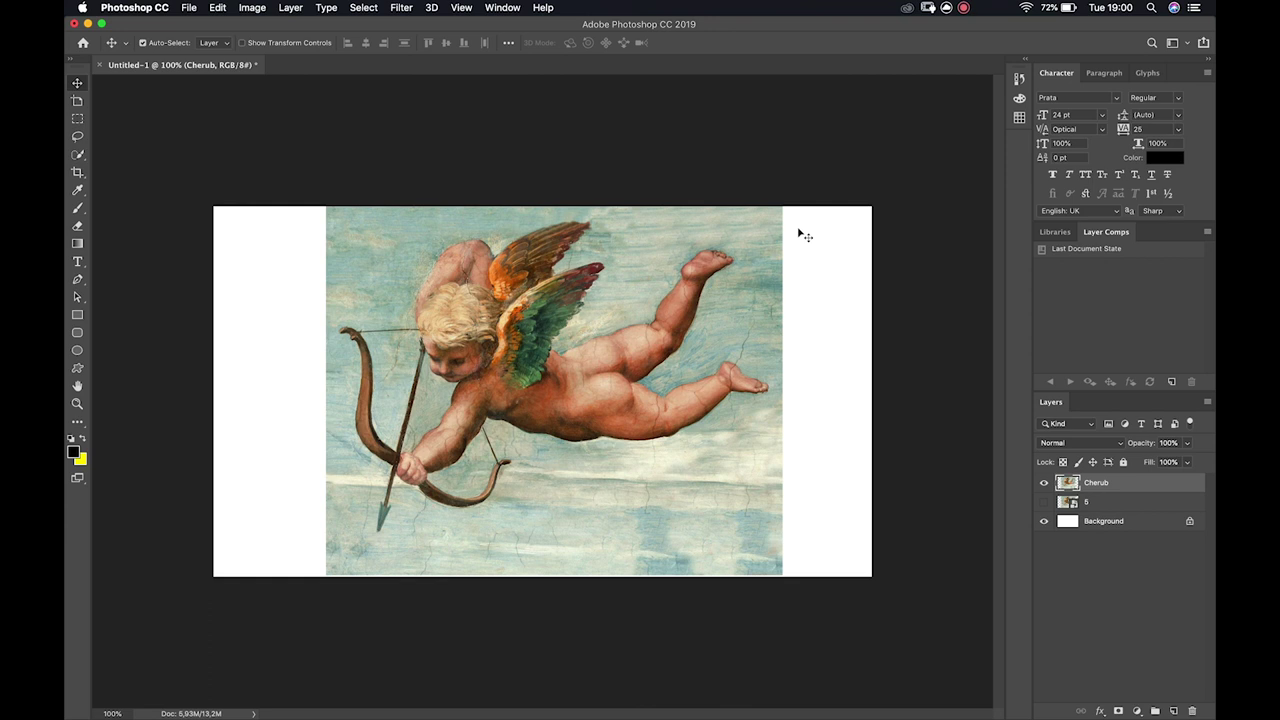
Lock layer 5 completely and leave it hidden
left_click(1114, 502)
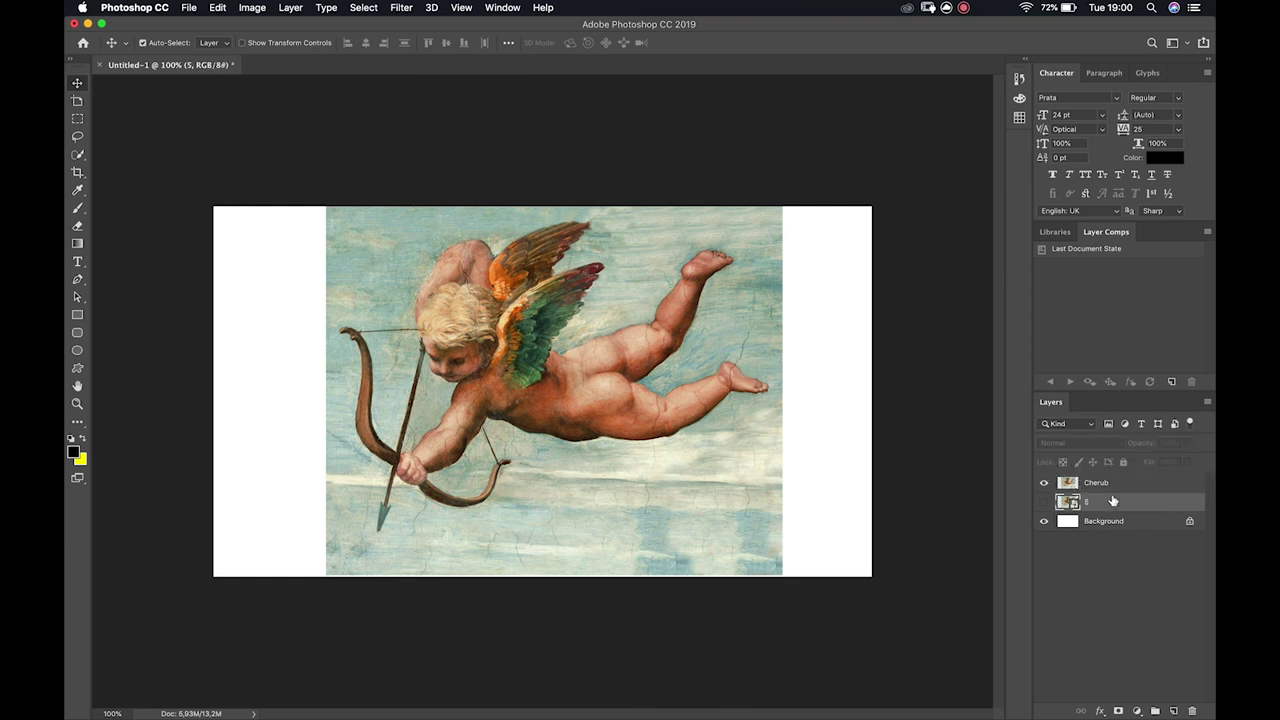
left_click(1044, 502)
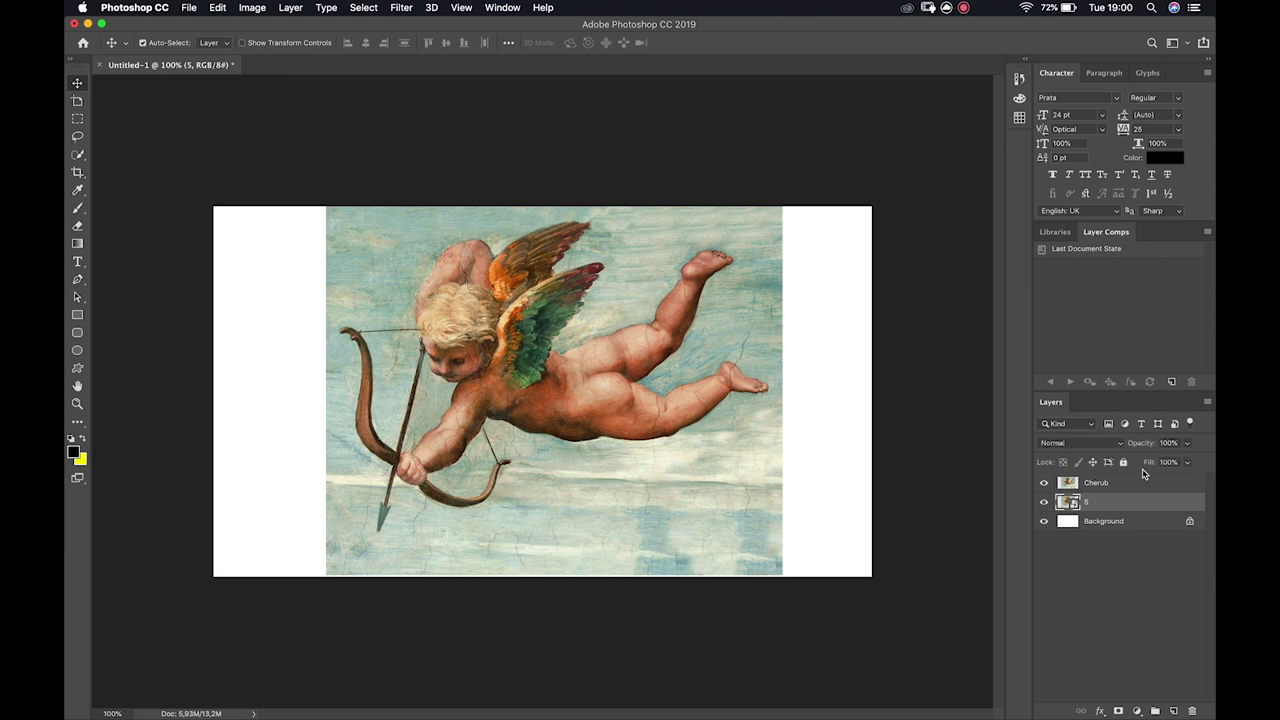
left_click(1123, 462)
left_click(1044, 502)
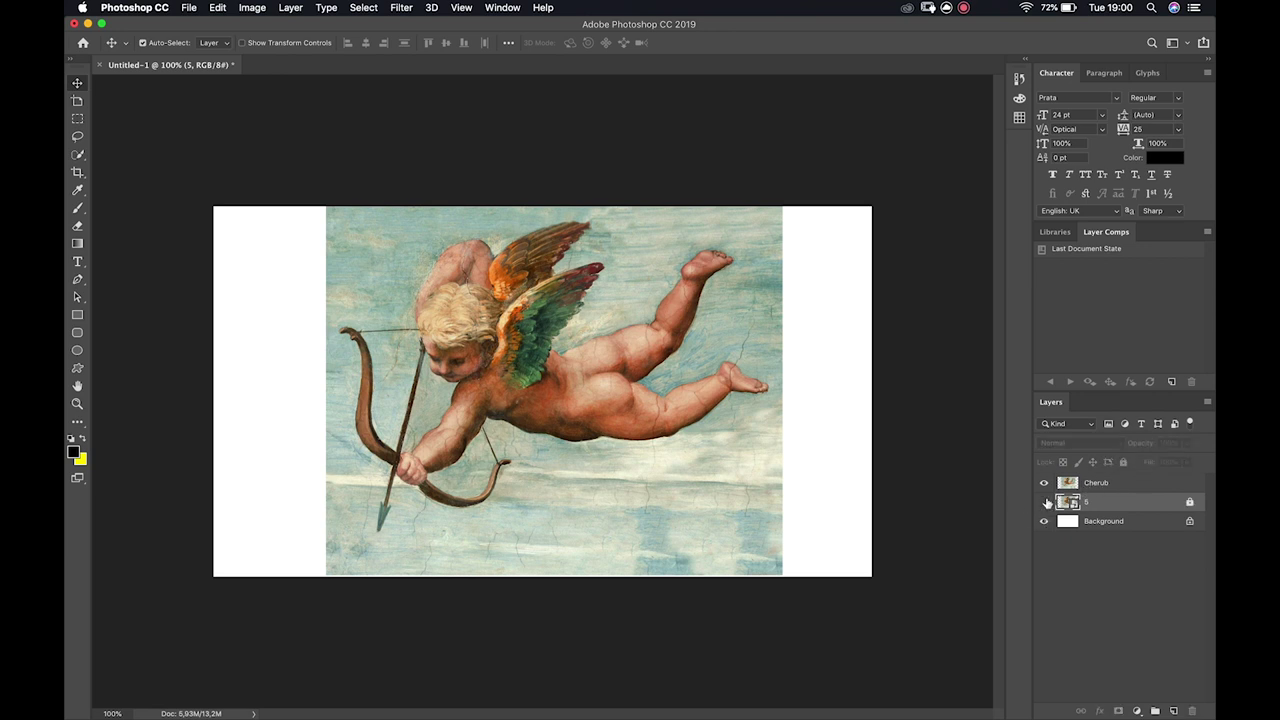
Select the cherub's raised leg from foot to hip on the Cherub layer with the Quick Selection tool
left_click(1117, 483)
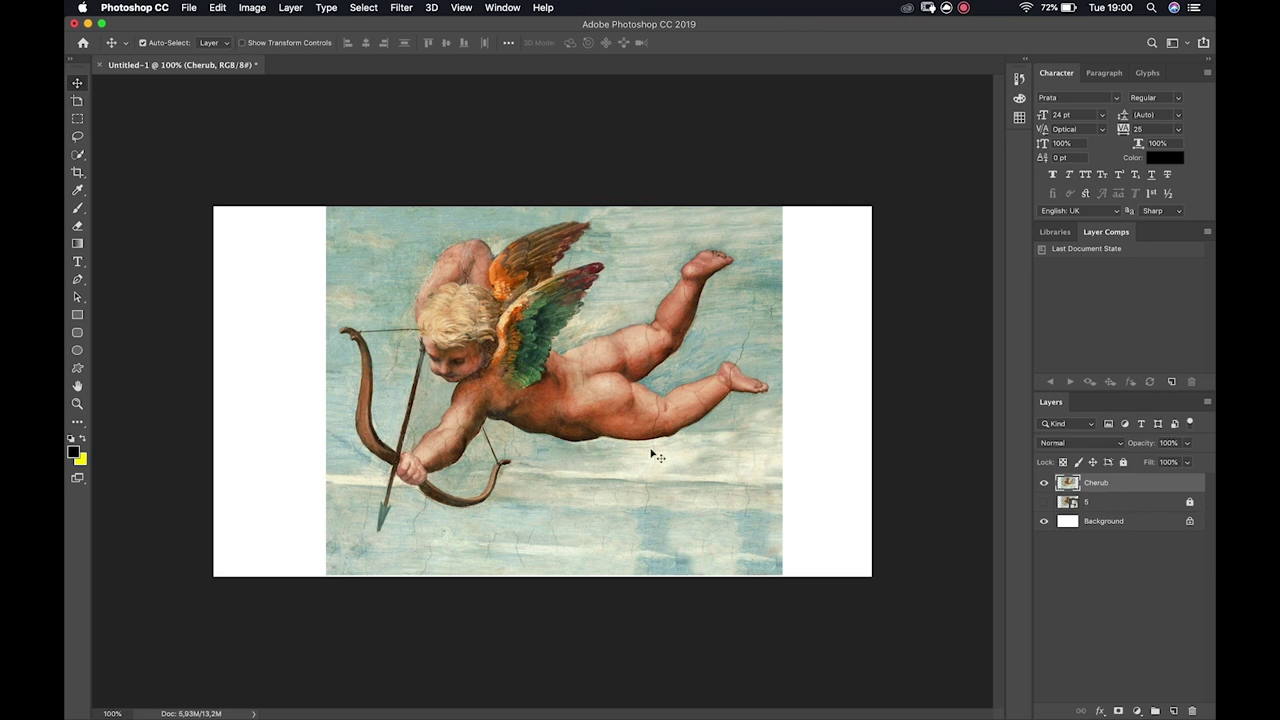
scroll(651, 455, "up", 5)
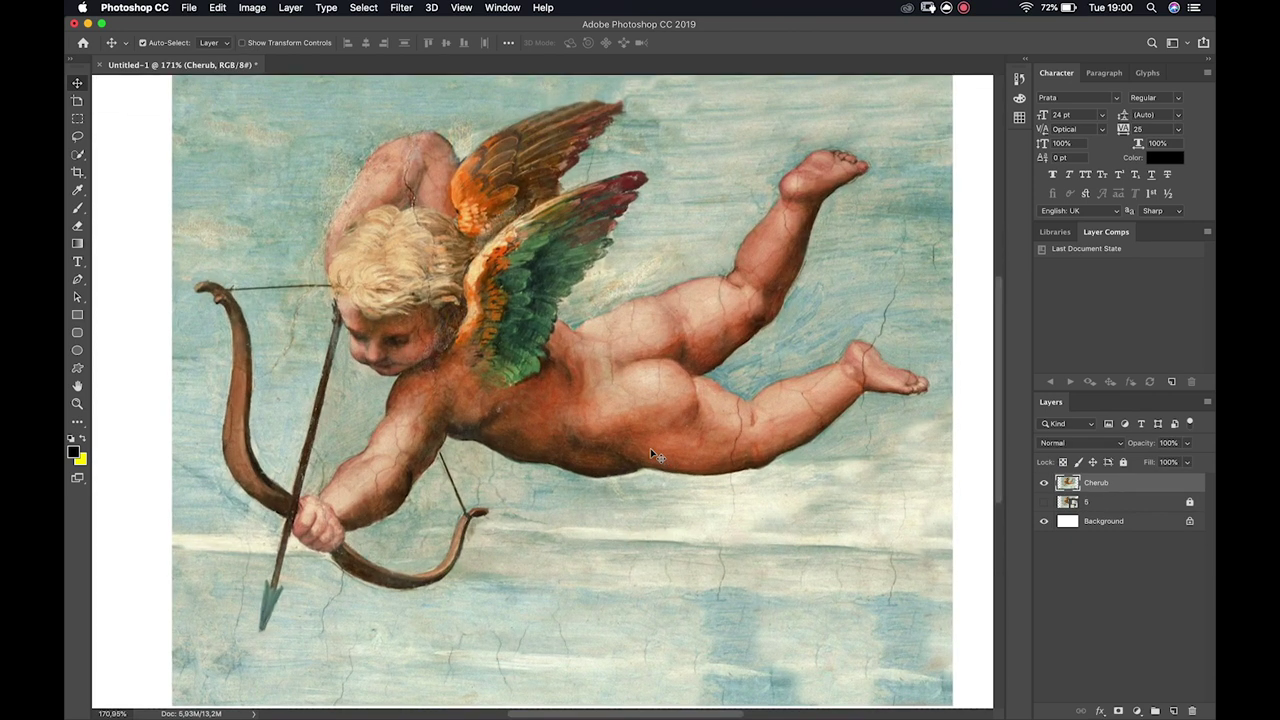
scroll(650, 455, "up", 3)
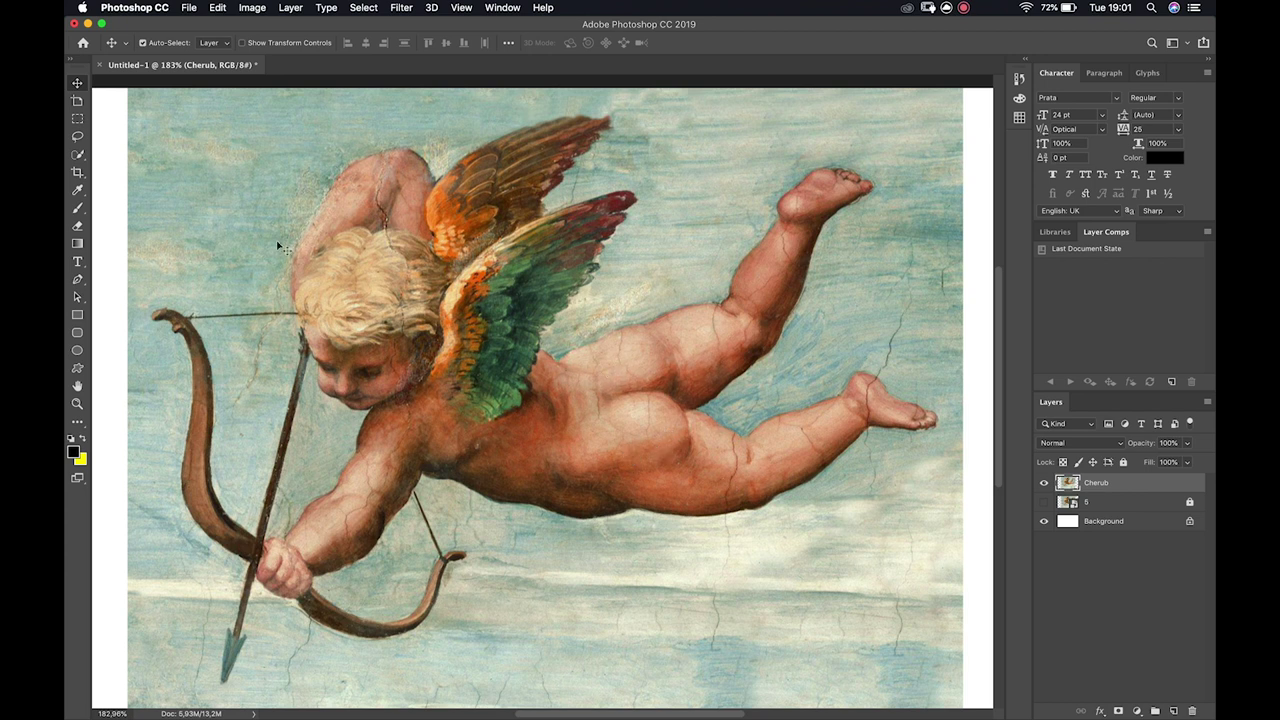
left_click(78, 155)
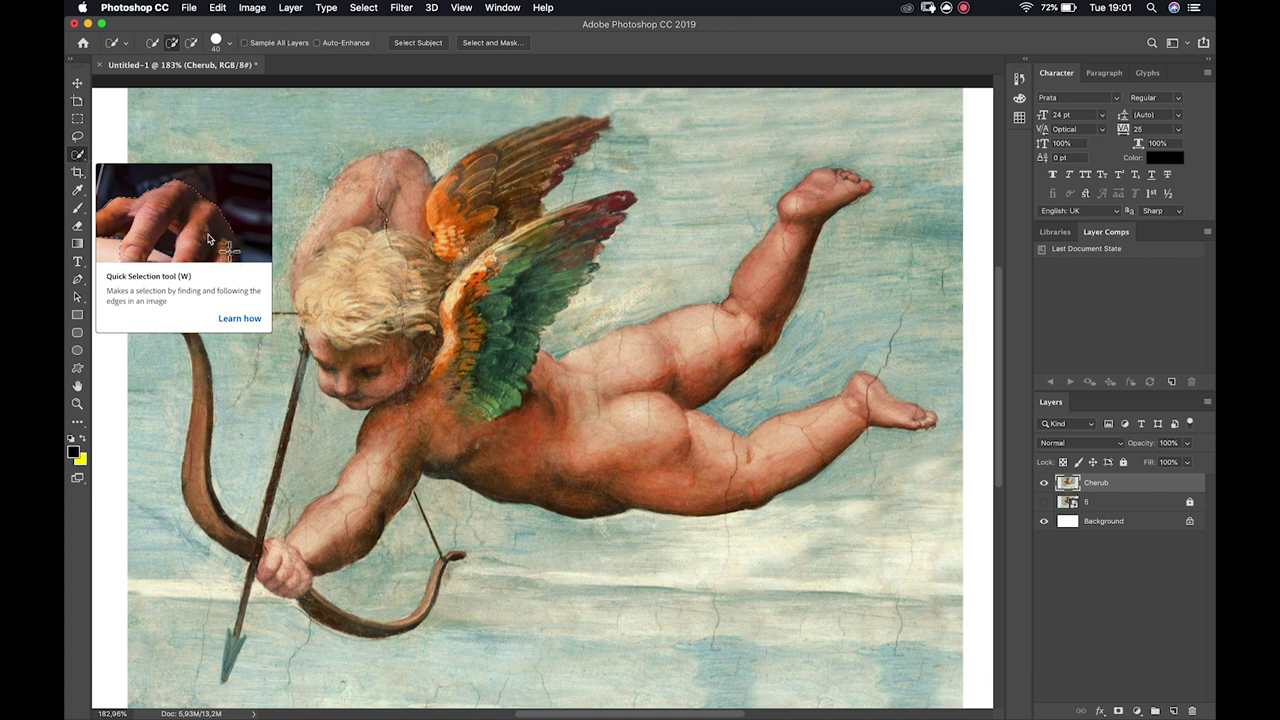
mouse_move(845, 185)
left_mouse_down()
mouse_move(750, 260)
mouse_move(725, 330)
mouse_move(690, 370)
mouse_move(595, 370)
left_mouse_up()
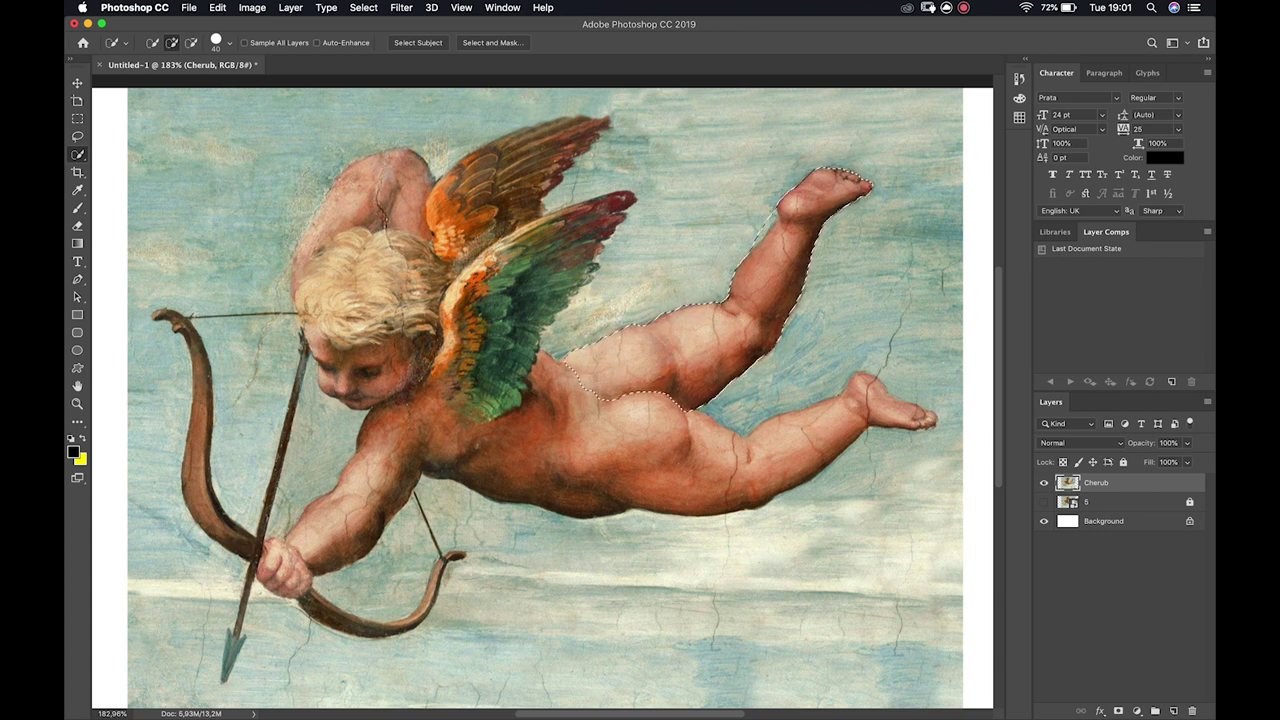
scroll(780, 300, "up", 5)
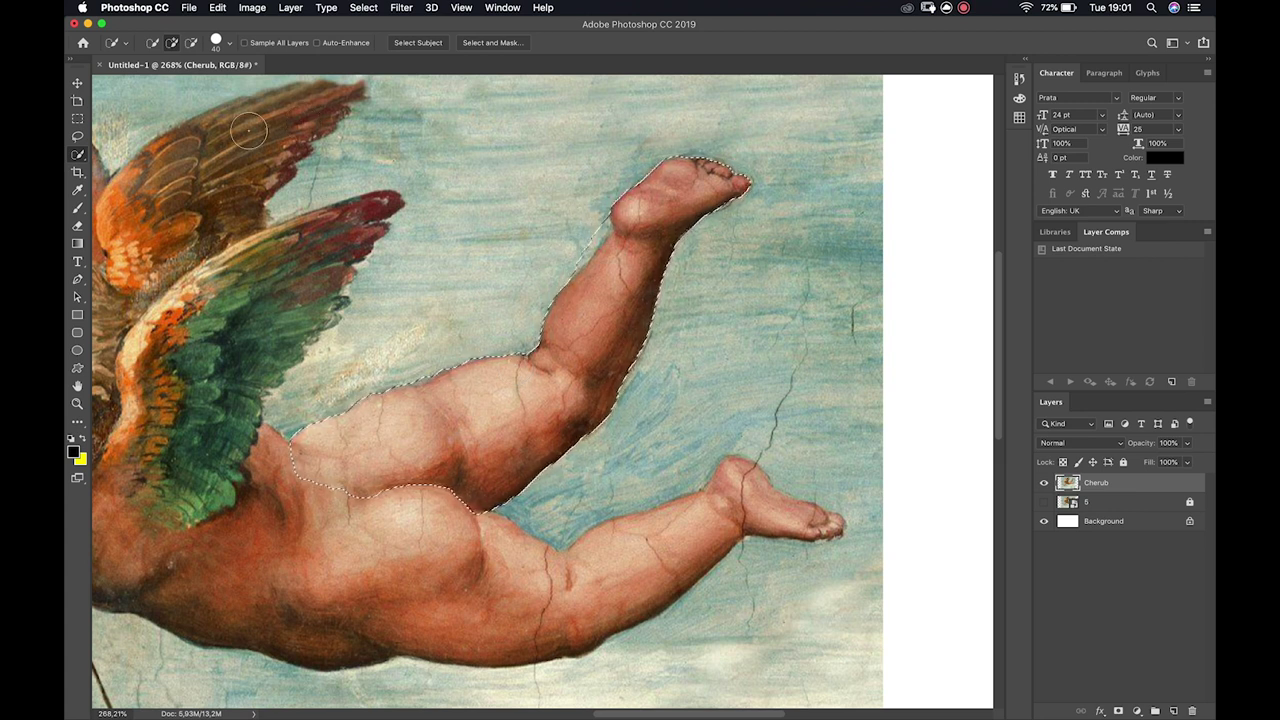
left_click(192, 44)
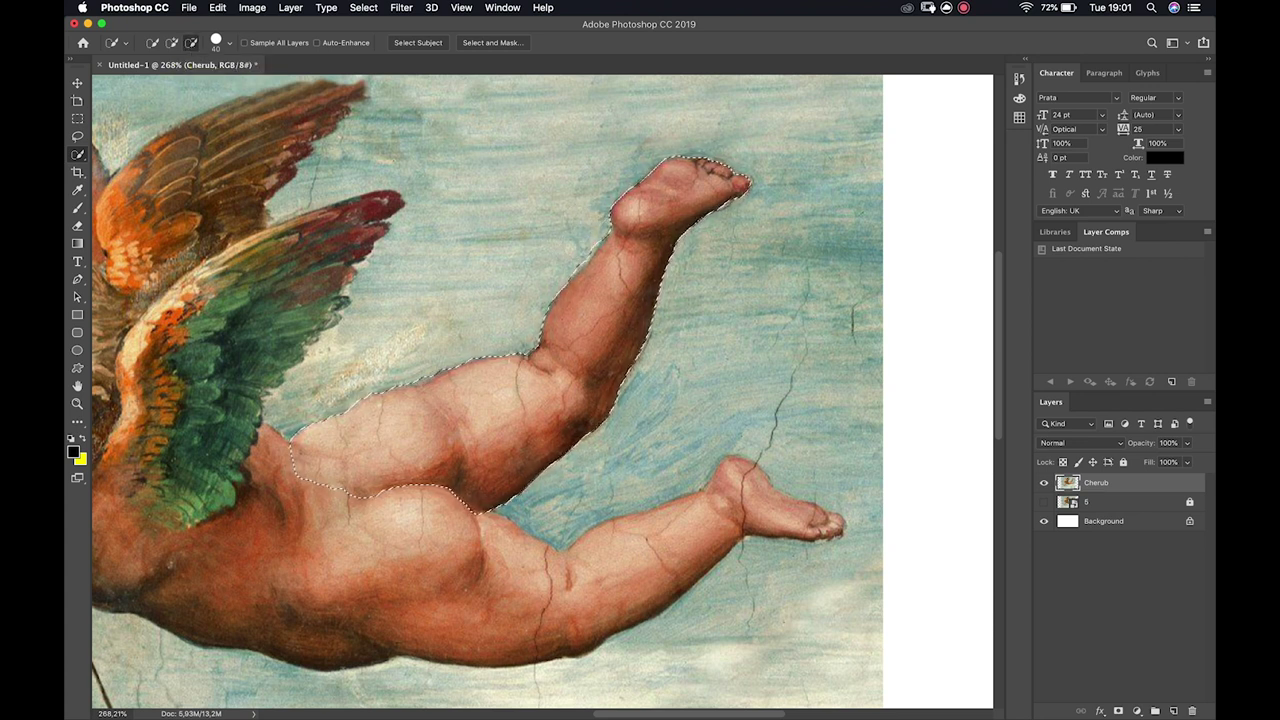
left_click(176, 46)
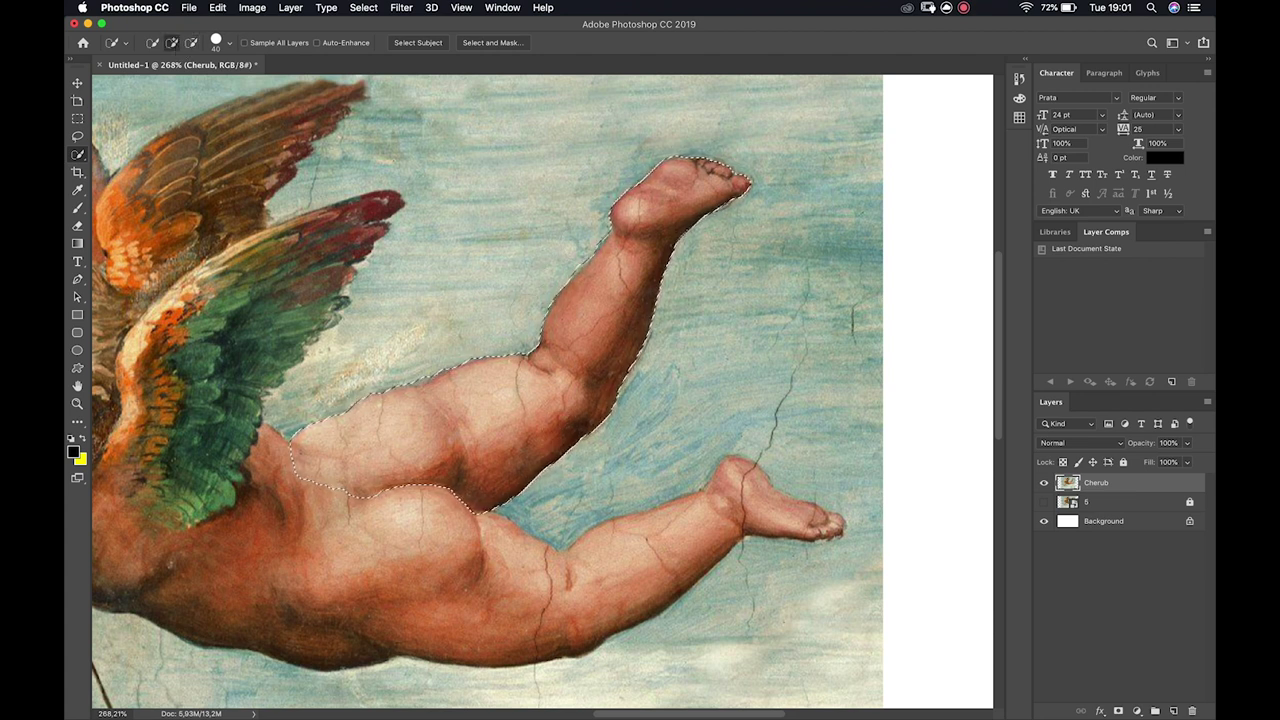
mouse_move(365, 290)
left_mouse_down()
mouse_move(330, 330)
mouse_move(400, 240)
mouse_move(390, 245)
left_mouse_up()
Add a freehand Lasso area of sky above the raised leg's thigh to the selection
left_click(78, 138)
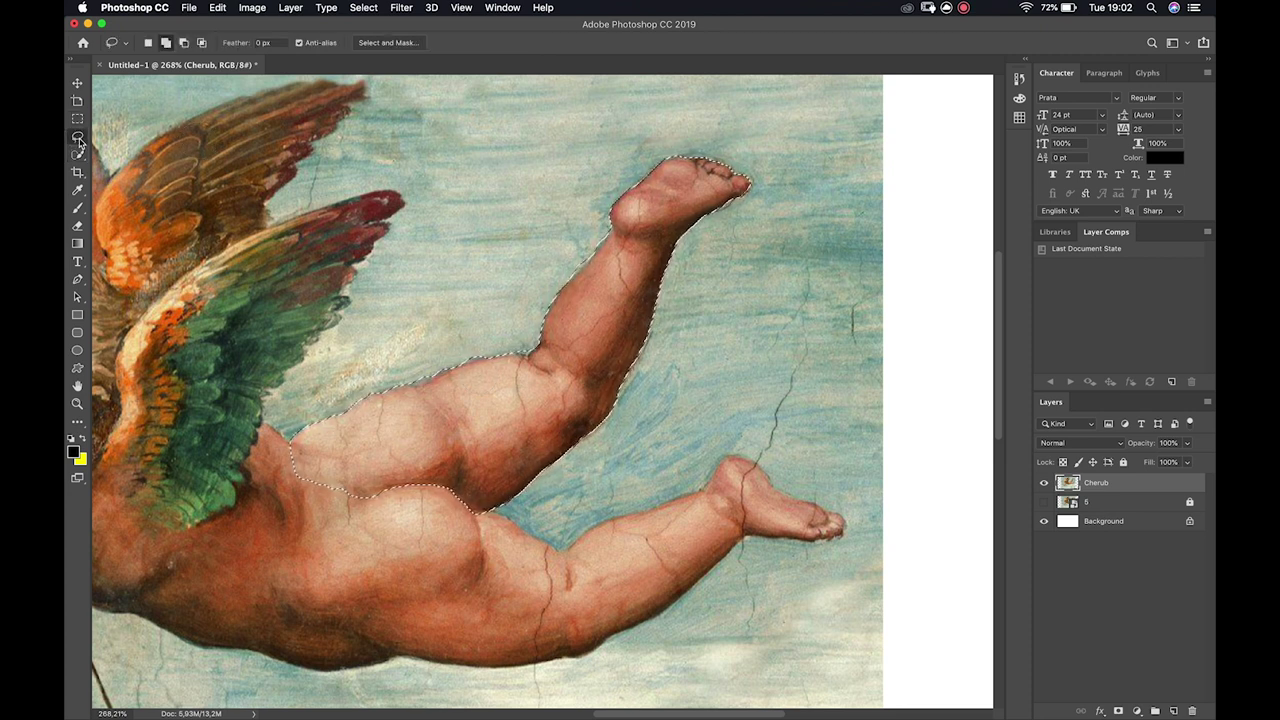
mouse_move(480, 348)
left_mouse_down()
mouse_move(542, 267)
mouse_move(547, 203)
mouse_move(569, 180)
mouse_move(465, 213)
mouse_move(480, 347)
left_mouse_up()
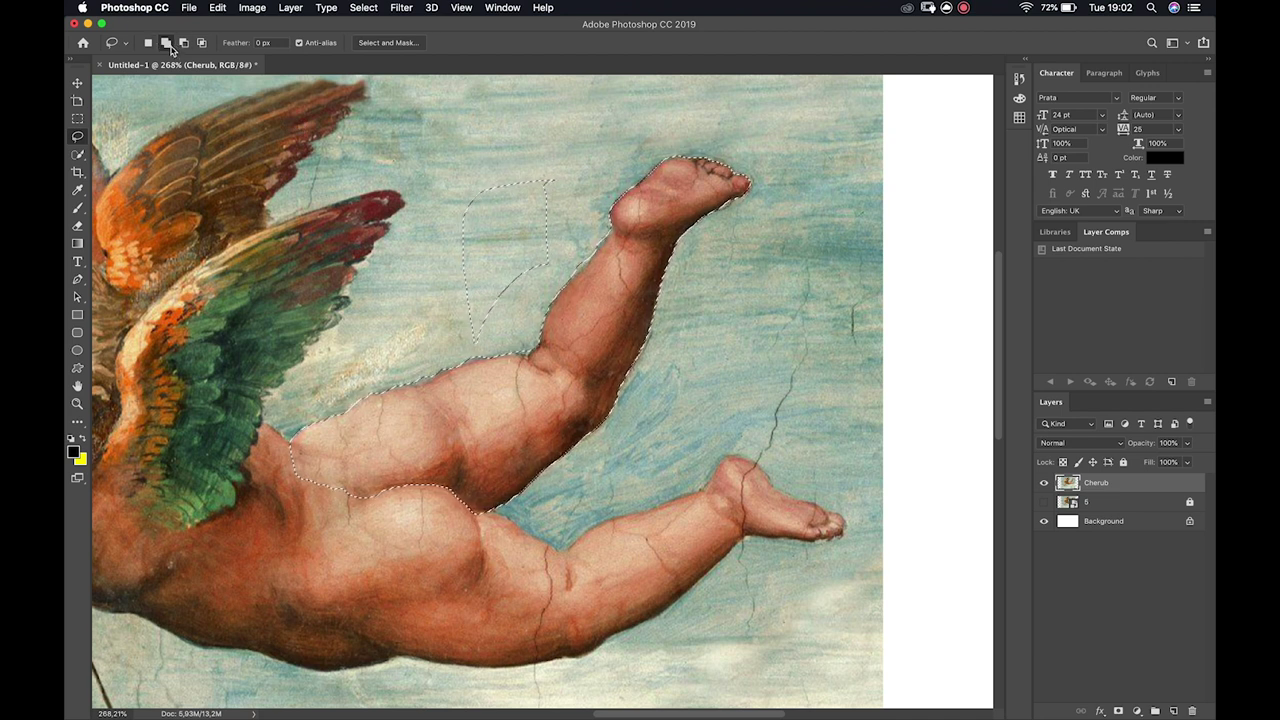
Undo the added sky area, try replacing the selection with a new freehand Lasso area above the thigh, and undo that too
key("super+z")
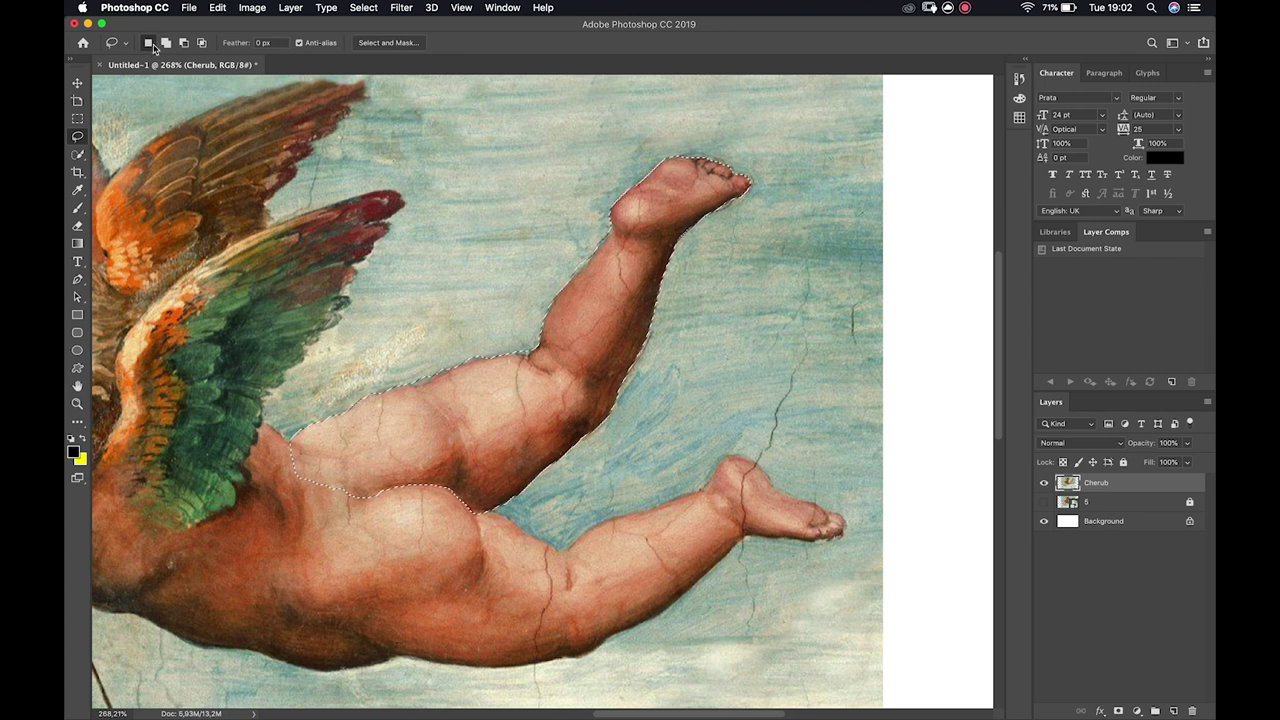
mouse_move(444, 302)
left_mouse_down()
mouse_move(473, 215)
mouse_move(565, 233)
mouse_move(449, 304)
left_mouse_up()
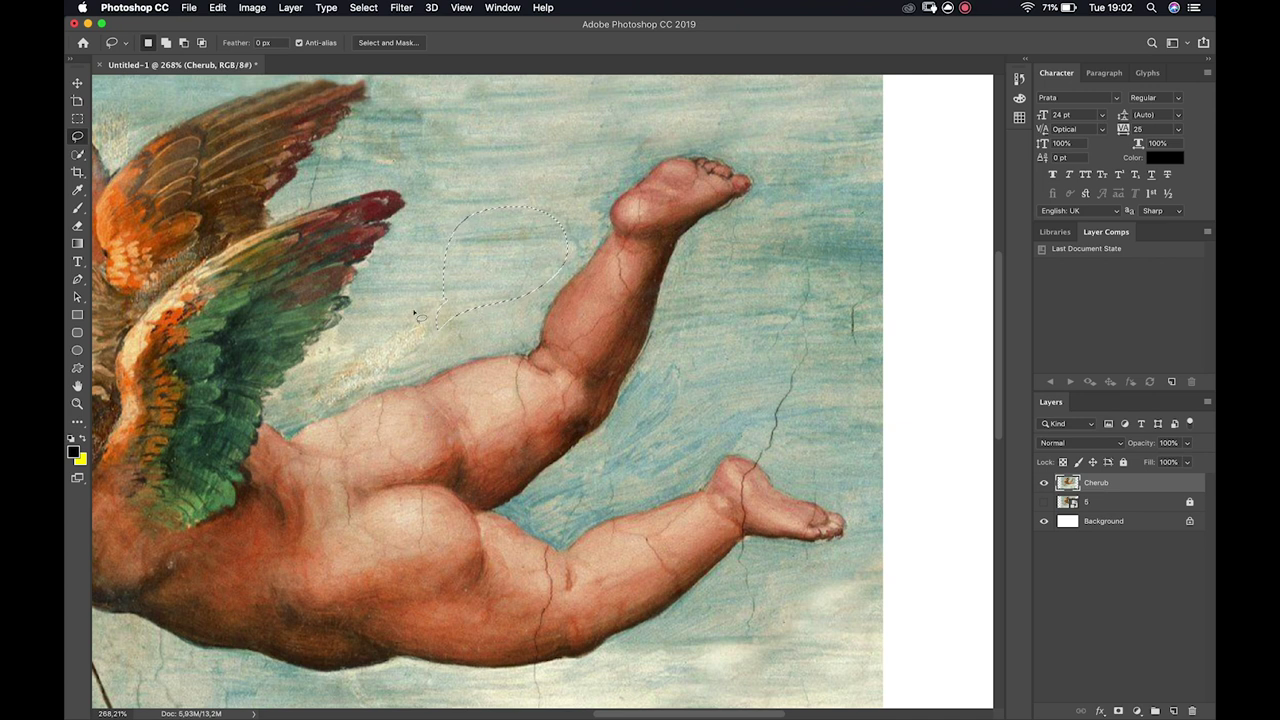
key("ctrl+z")
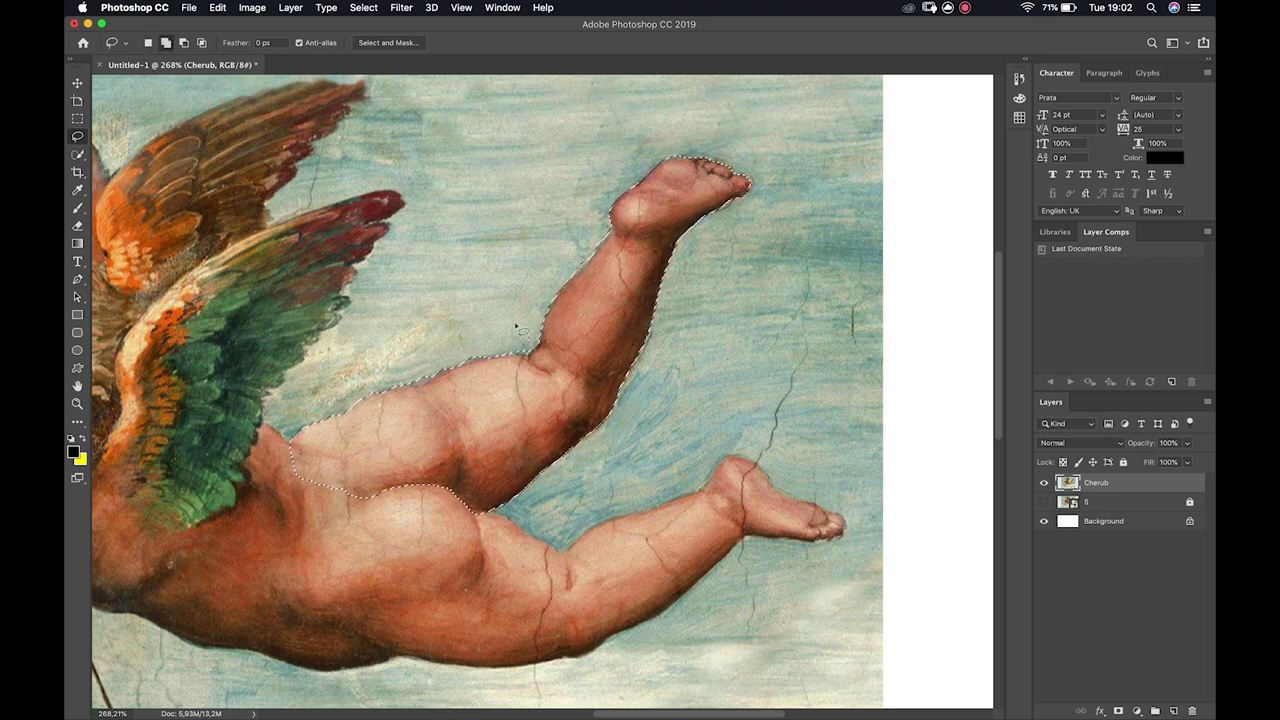
Try adding part of the lower thigh and buttock with the Lasso, subtract the sky between the legs, and undo these selection changes
left_click_drag(496, 519, 508, 515)
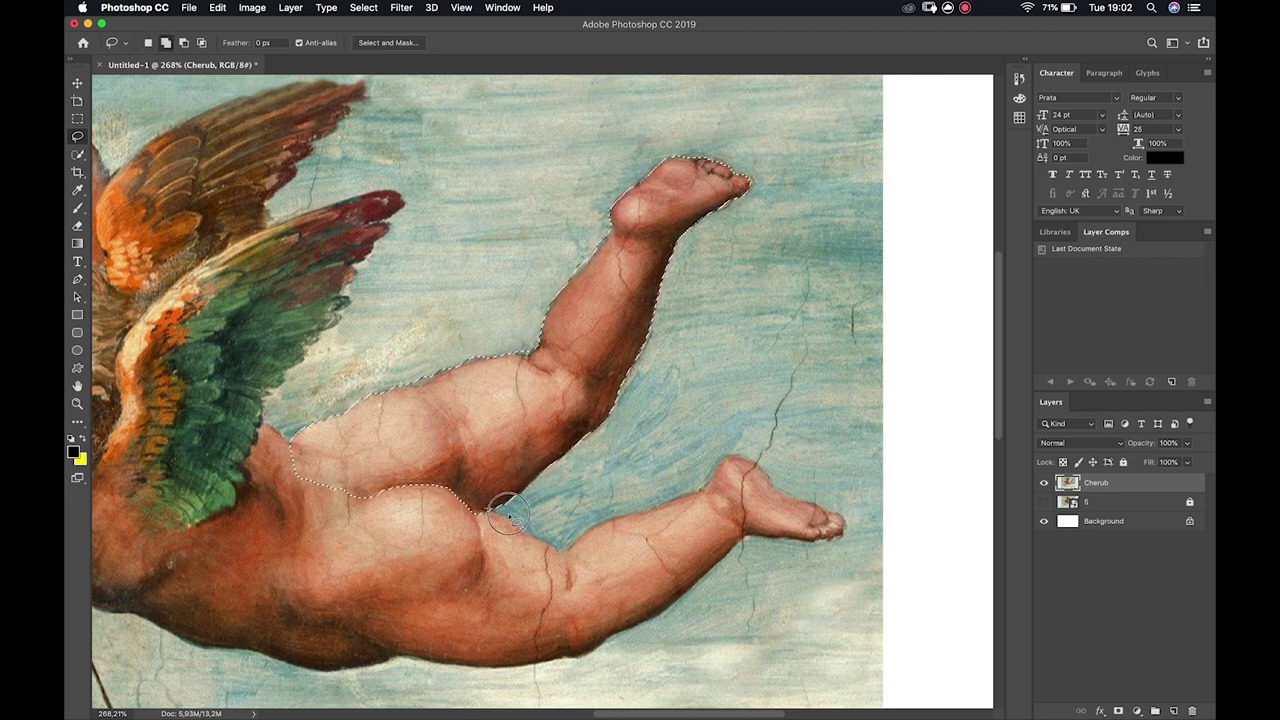
left_click_drag(424, 553, 423, 489)
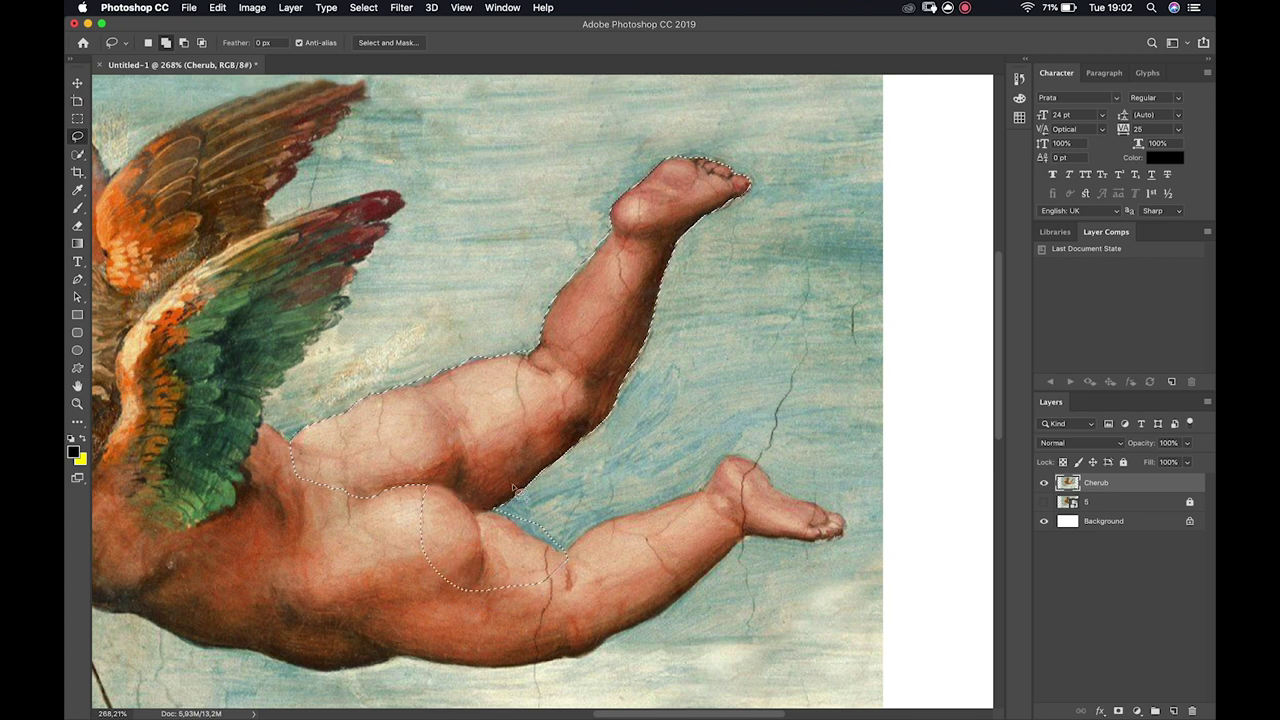
left_click(481, 515)
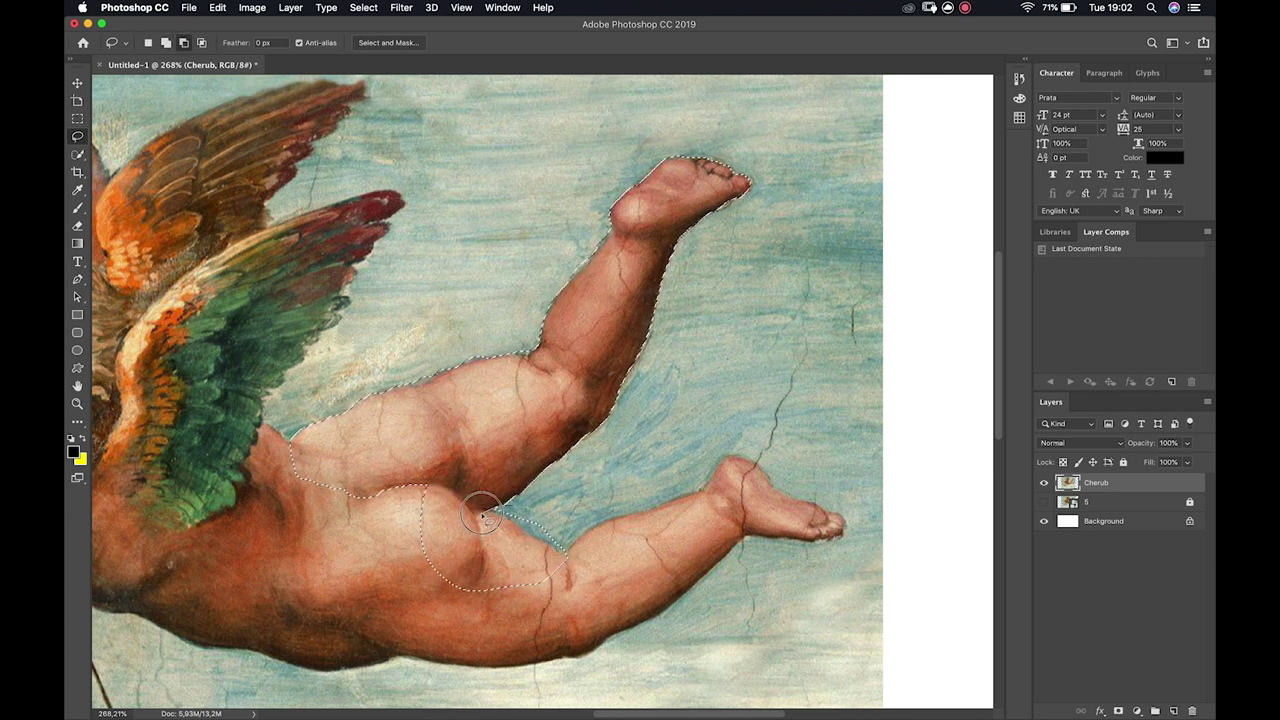
left_click_drag(598, 463, 594, 466)
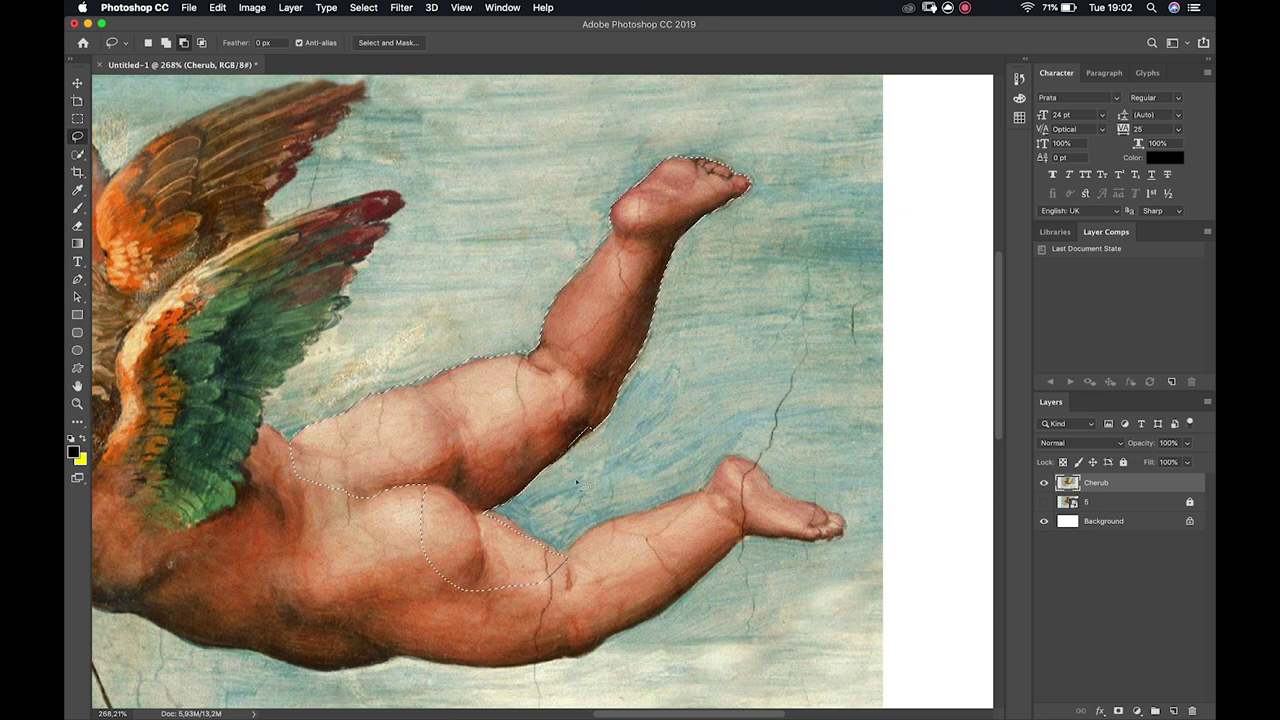
key("super+z")
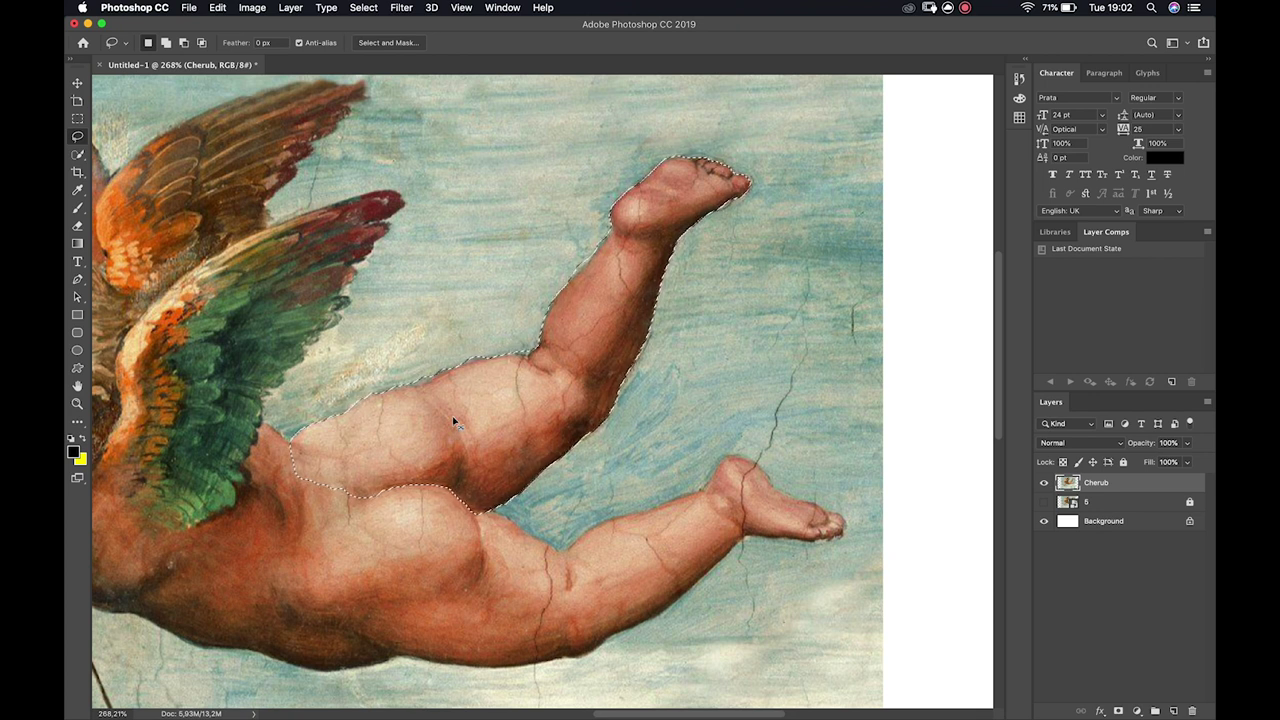
key("super+d")
key("super+z")
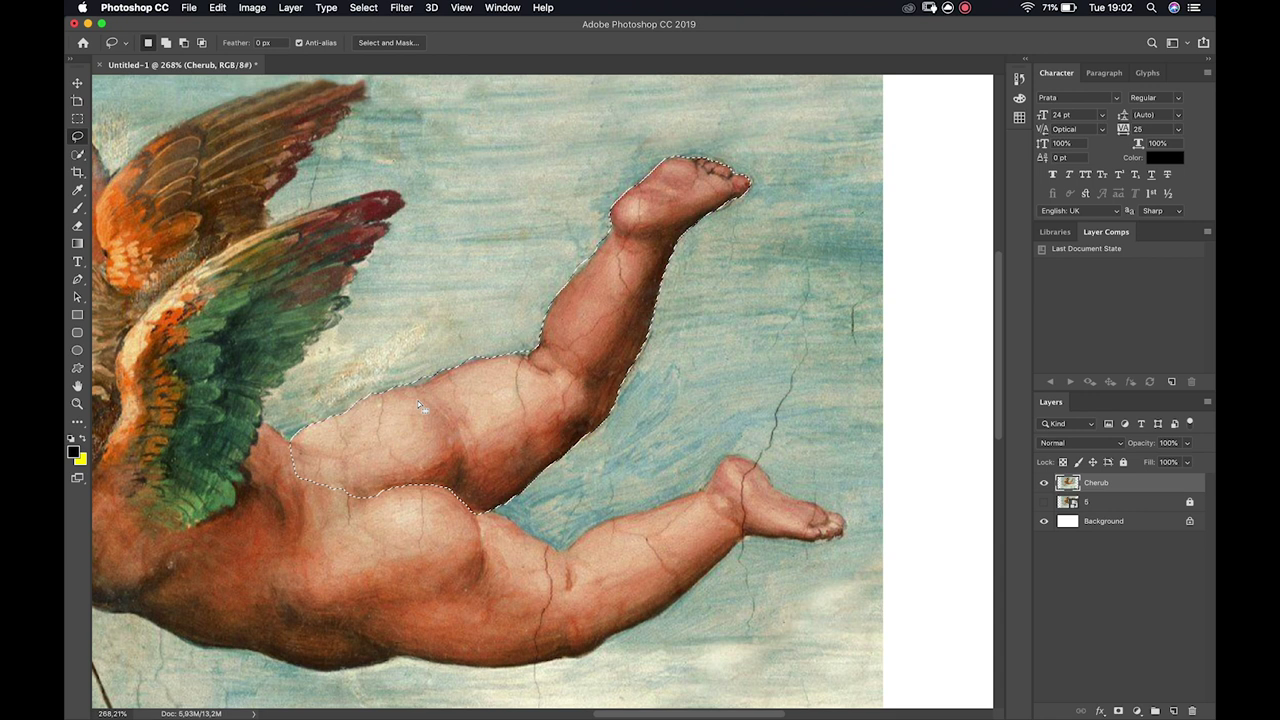
left_click(79, 157)
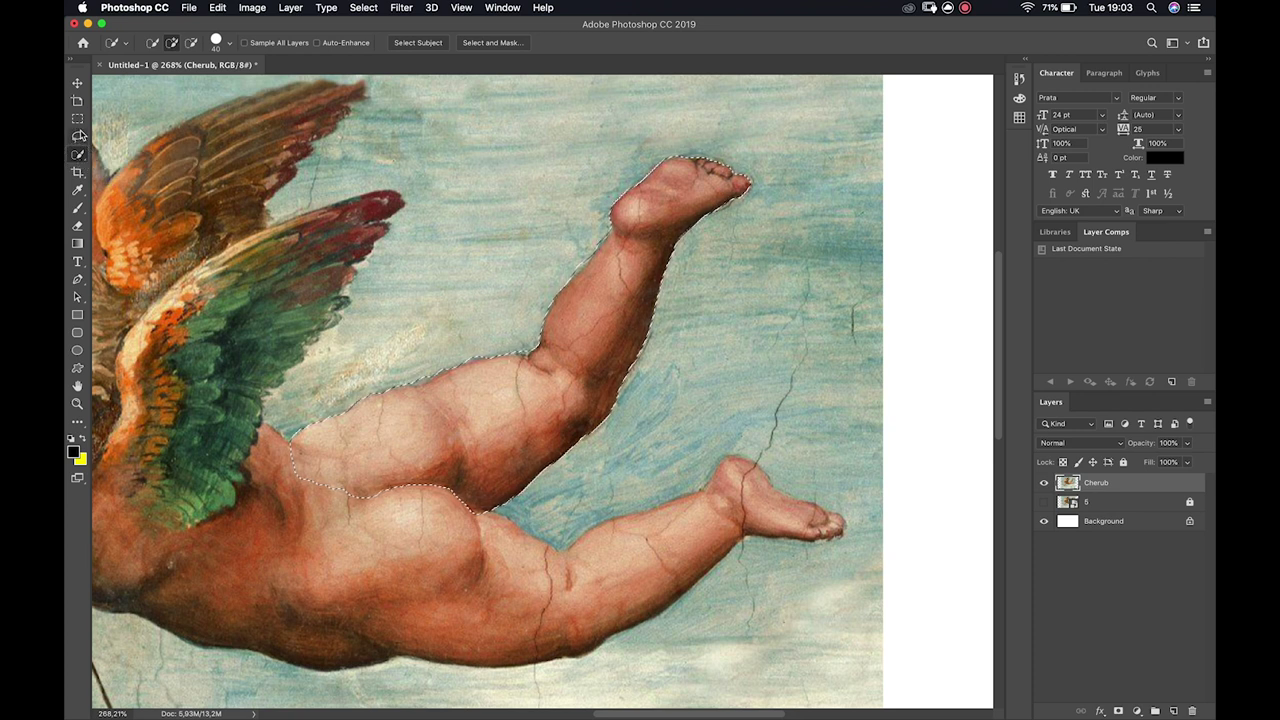
left_click(78, 137)
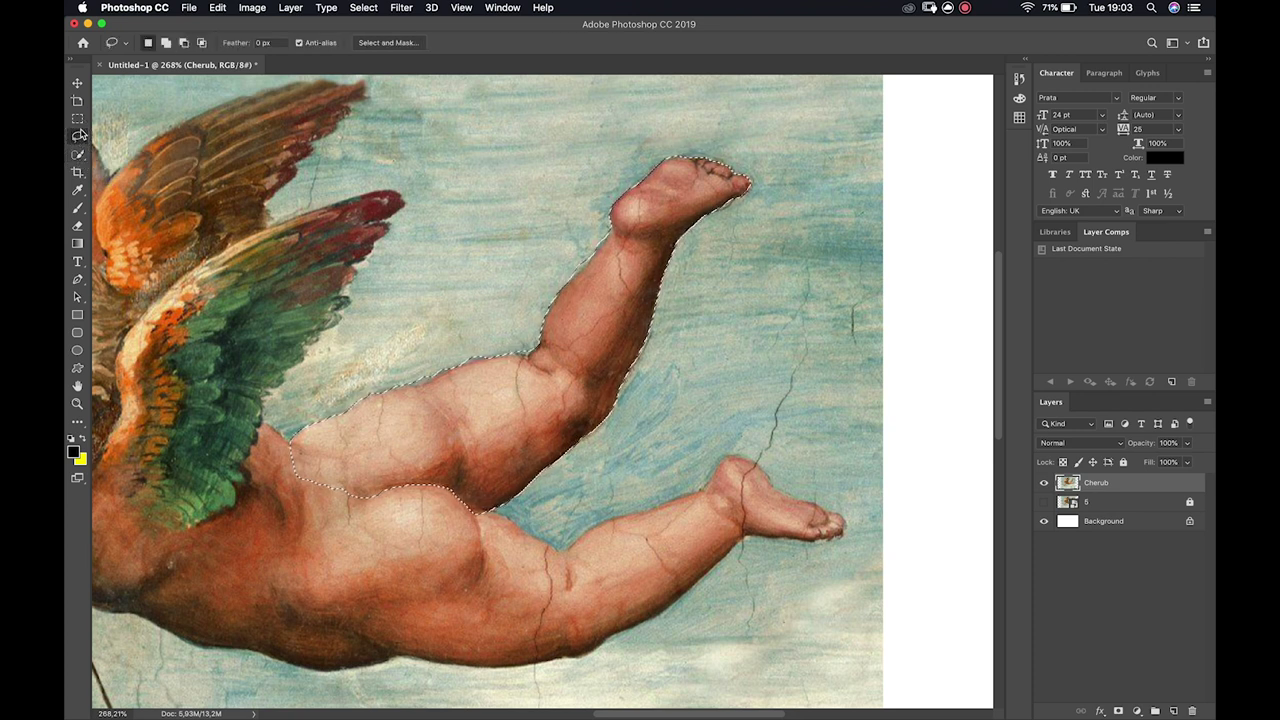
left_click(124, 45)
left_click(124, 45)
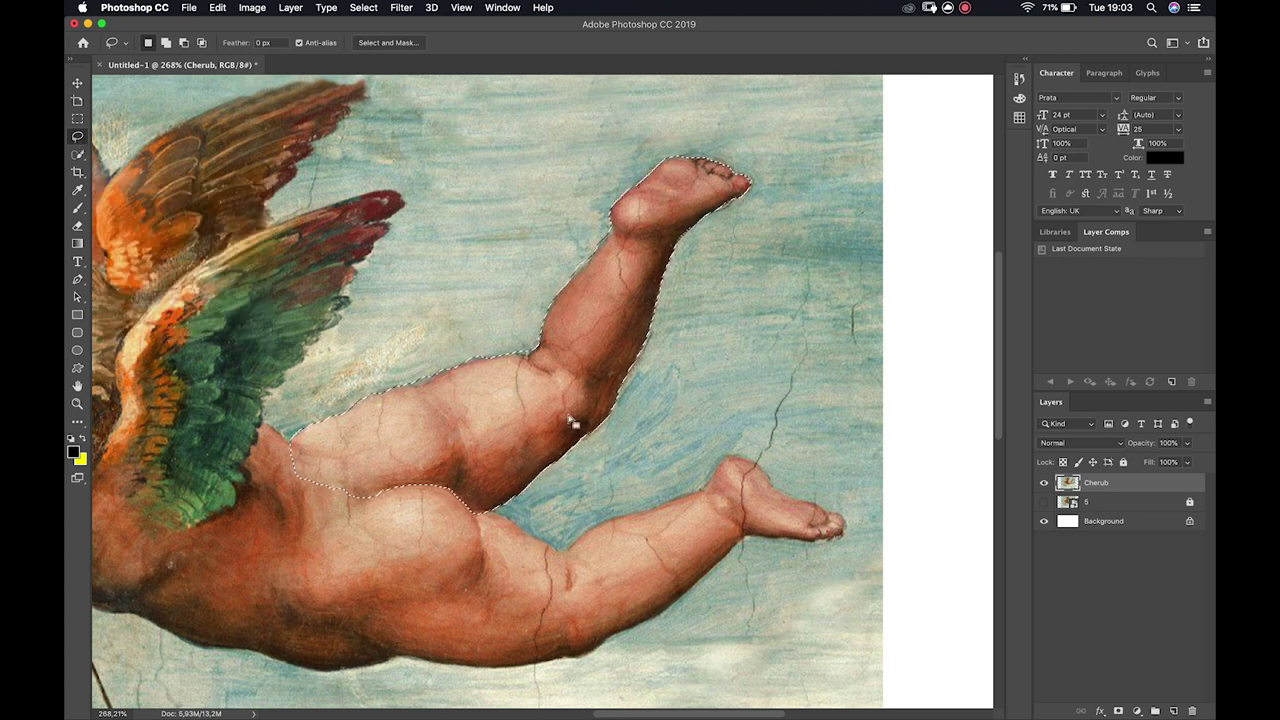
left_click(78, 154)
left_click(80, 139)
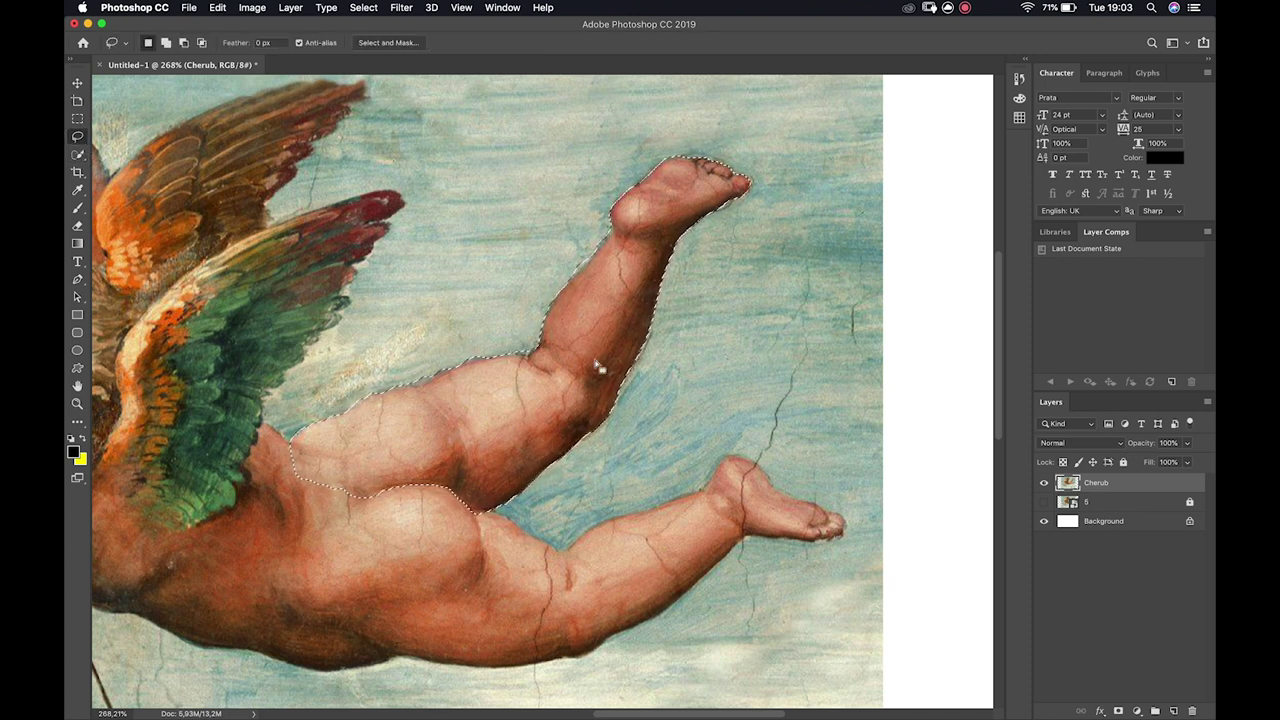
Subtract the buttock and hip area from the leg selection with a freehand Lasso, so the selection ends along the thigh crease
scroll(600, 366, "up", 3)
scroll(598, 366, "up", 5)
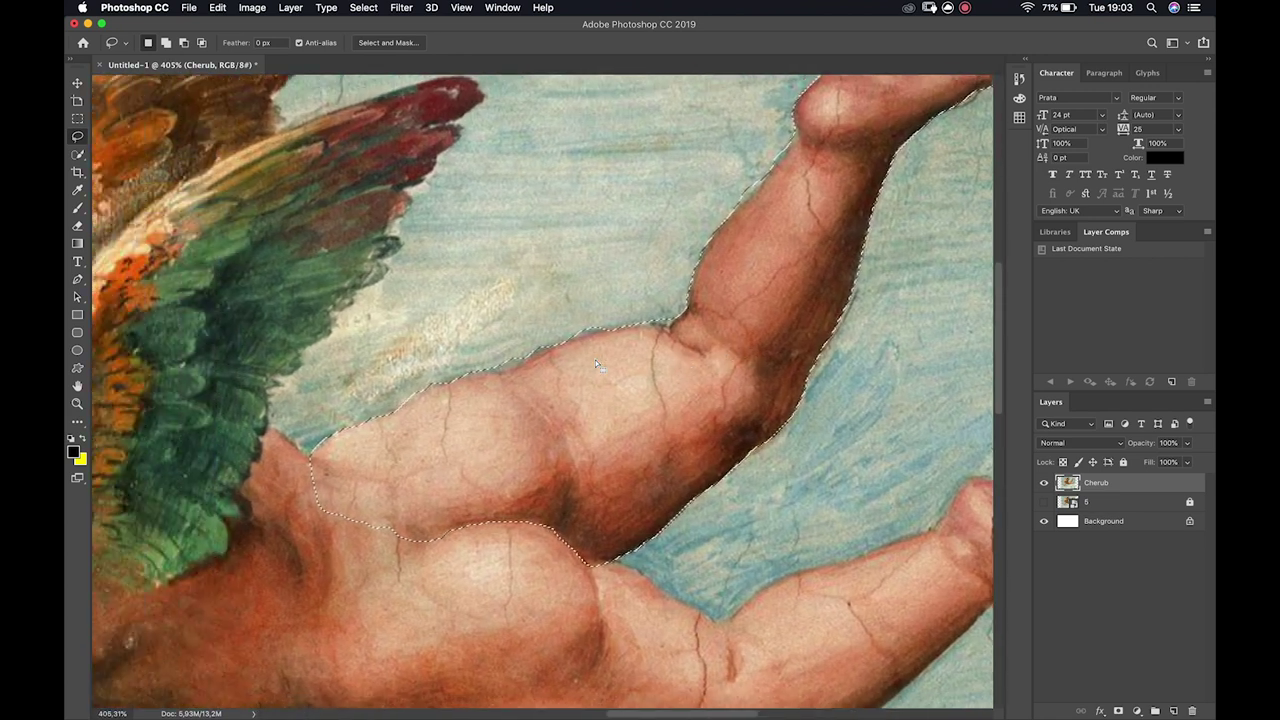
scroll(598, 366, "right", 5)
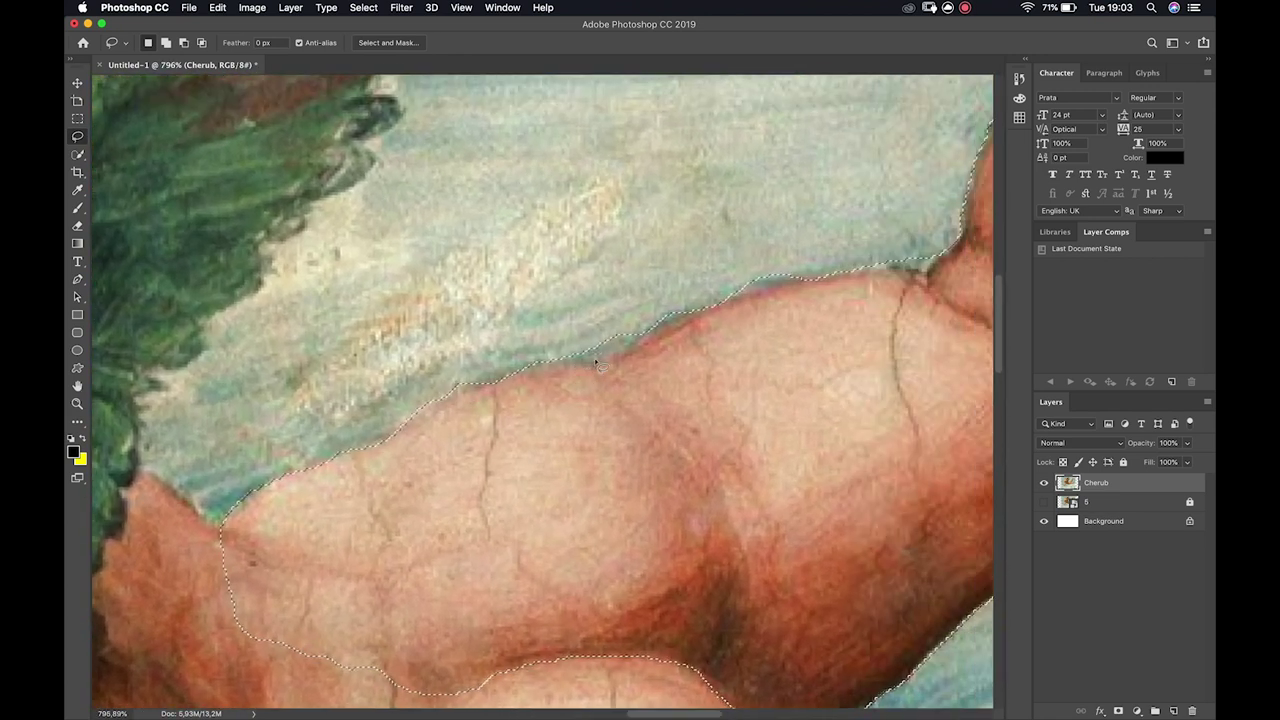
key("shift")
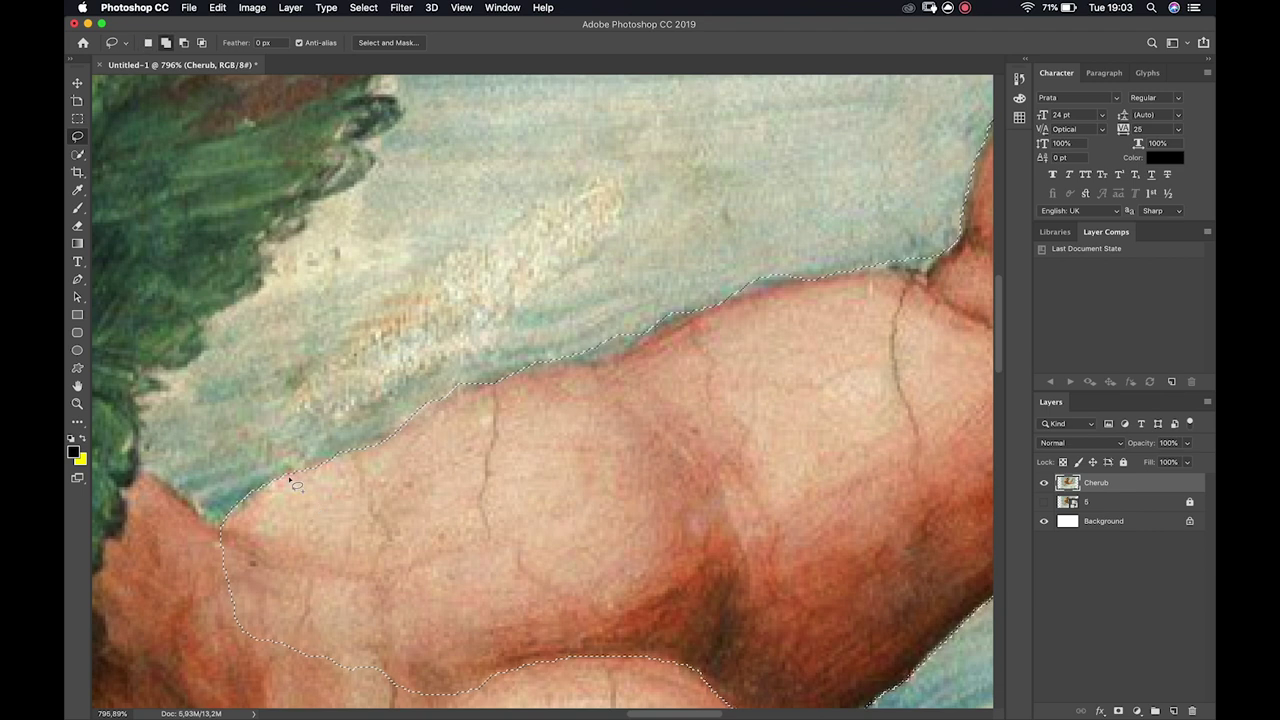
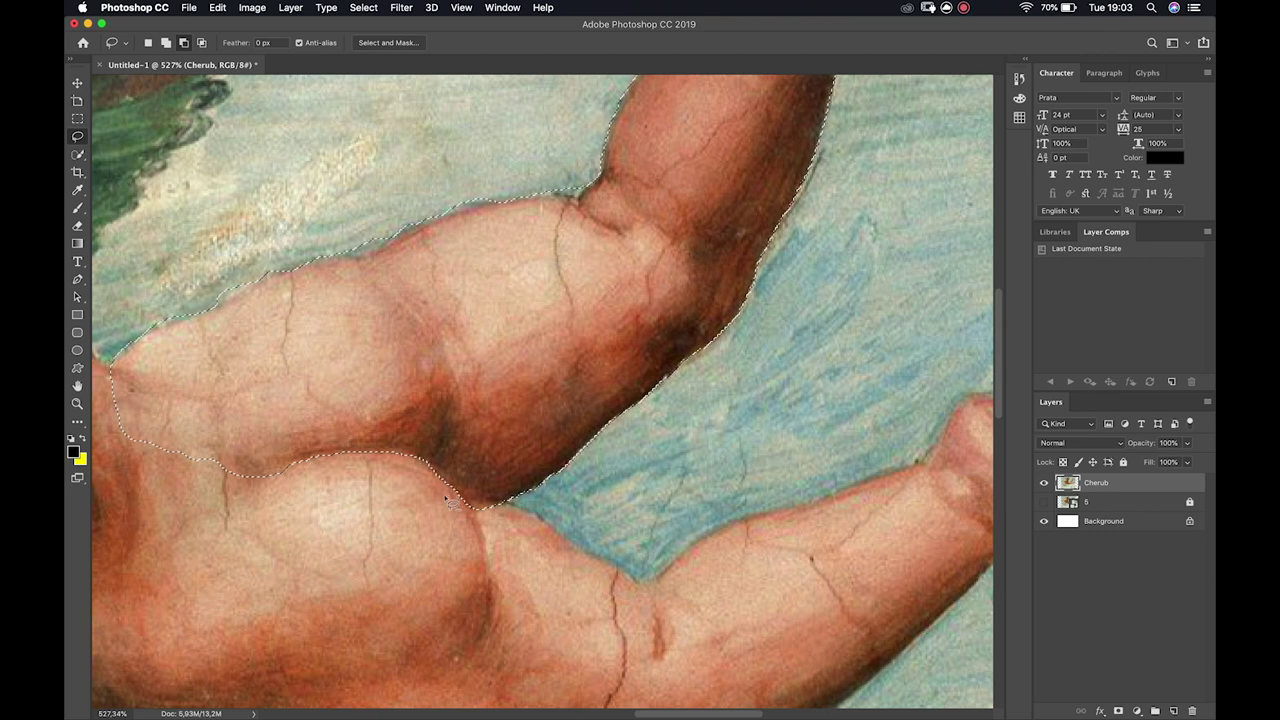
scroll(426, 553, "left", 5)
scroll(426, 553, "up", 2)
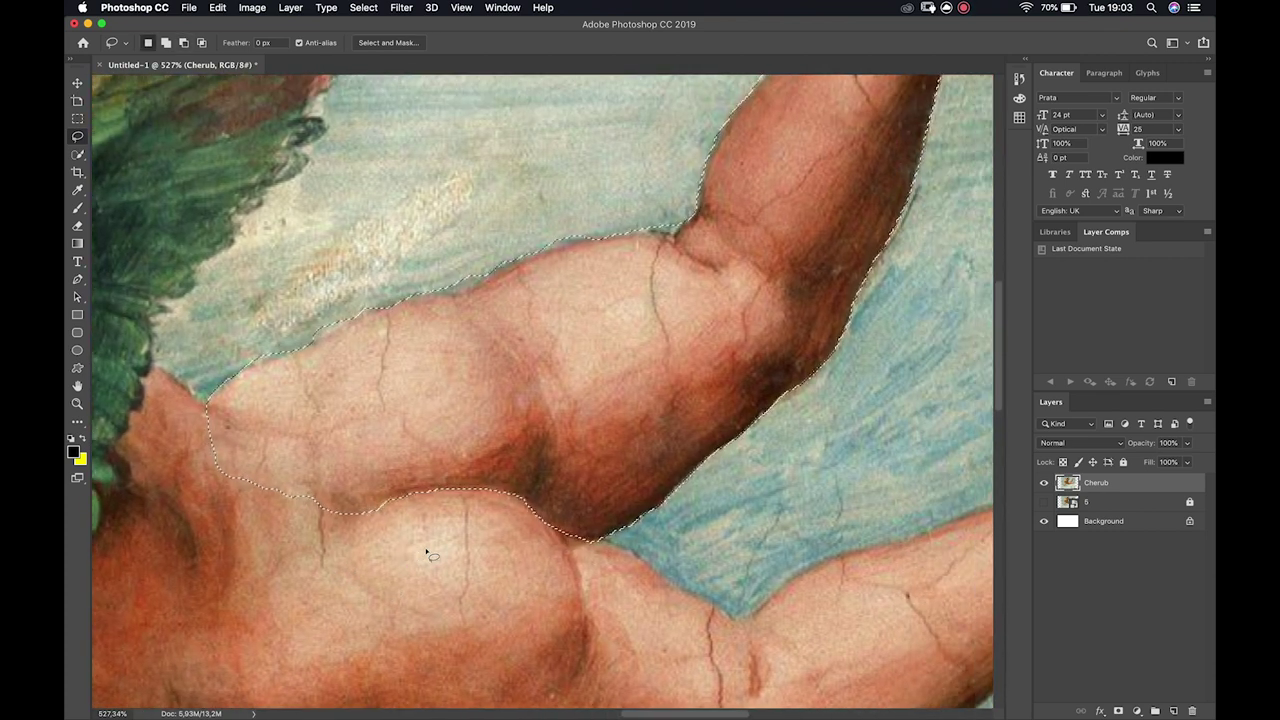
key("alt")
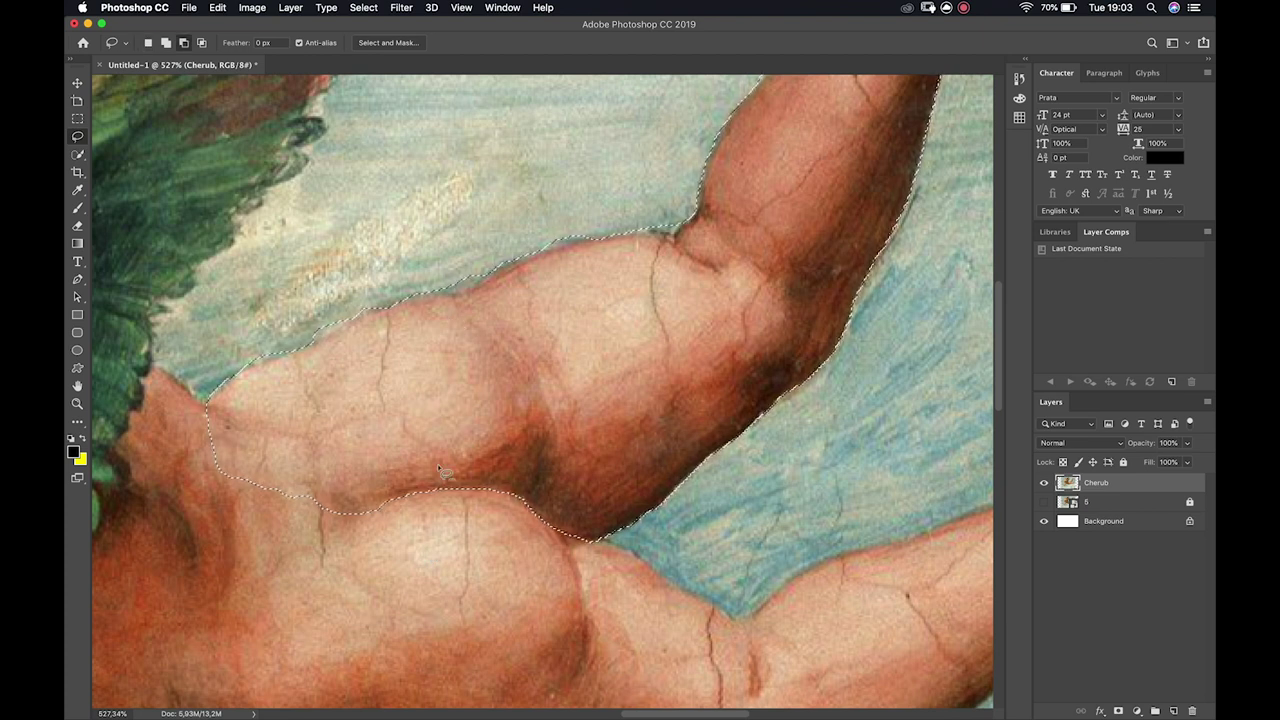
left_click(430, 287)
mouse_move(478, 311)
left_mouse_down()
mouse_move(535, 390)
mouse_move(538, 454)
mouse_move(519, 501)
mouse_move(467, 523)
mouse_move(313, 522)
mouse_move(200, 464)
mouse_move(200, 347)
mouse_move(355, 289)
left_mouse_up()
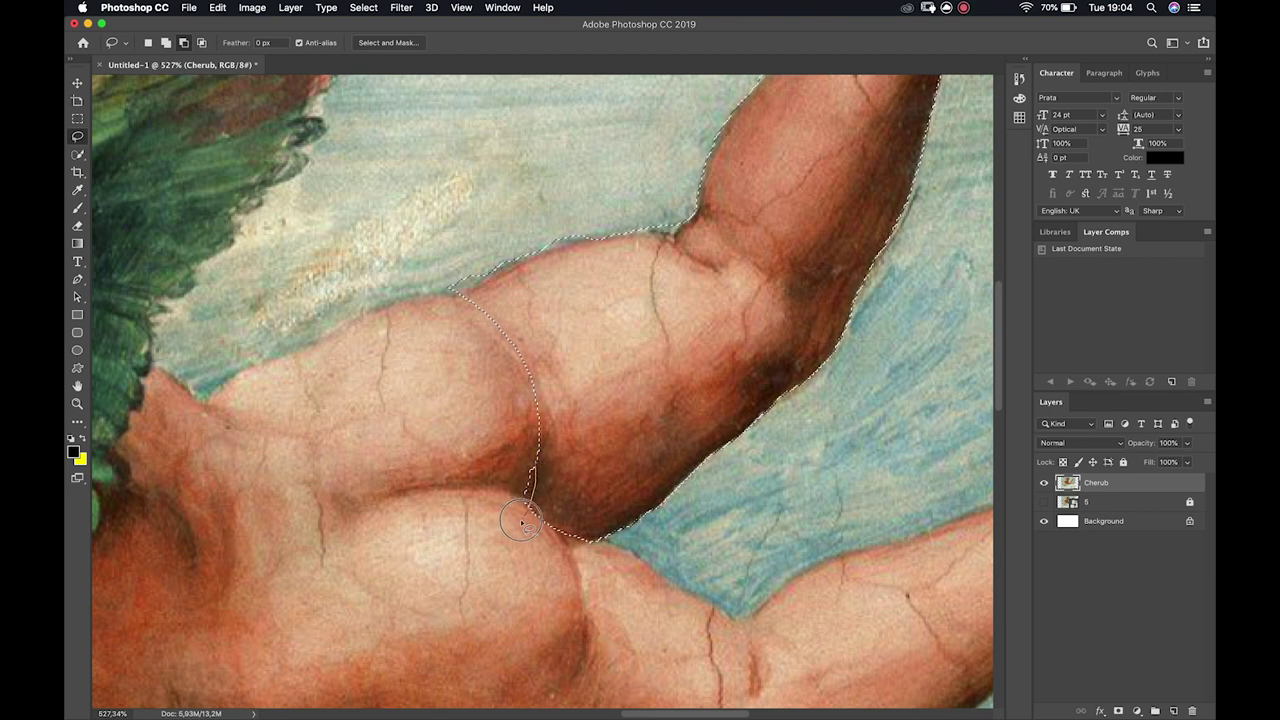
mouse_move(537, 466)
left_mouse_down()
mouse_move(526, 500)
mouse_move(510, 496)
mouse_move(536, 460)
left_mouse_up()
Cut the selected raised leg from the Cherub layer onto its own layer with Layer Via Cut
scroll(536, 457, "right", 10)
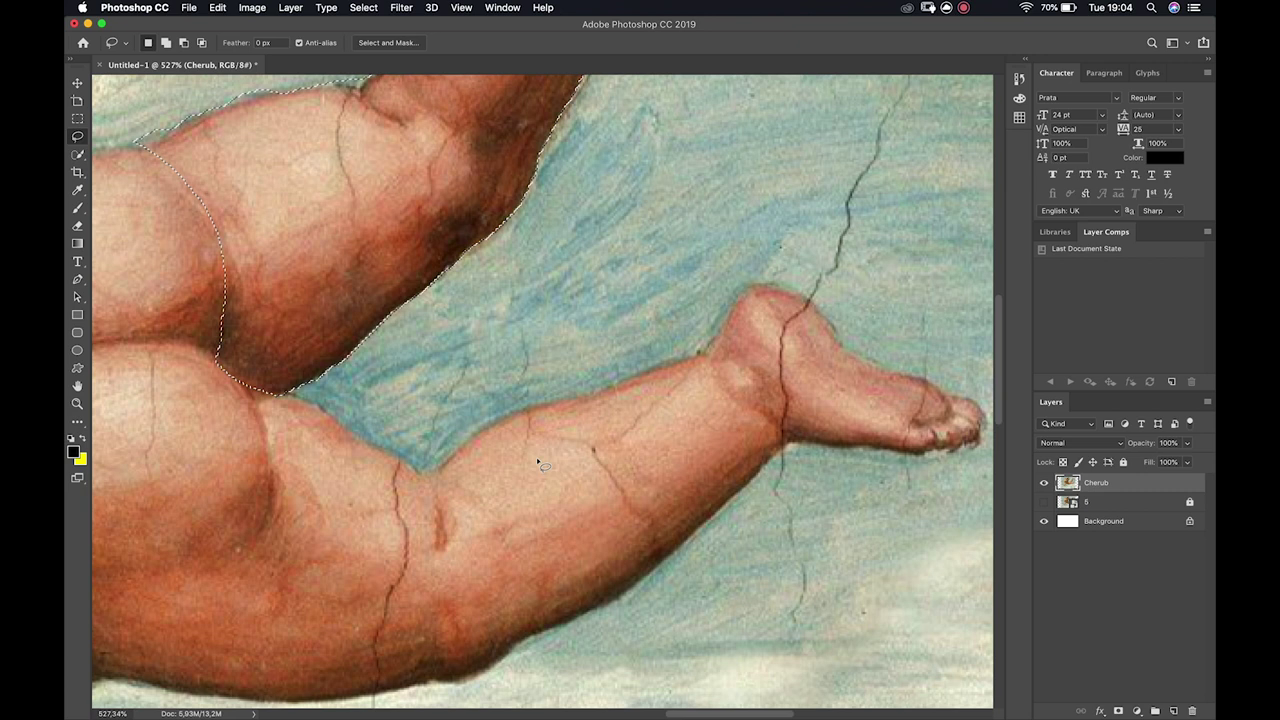
scroll(536, 457, "down", 5)
scroll(536, 457, "left", 2)
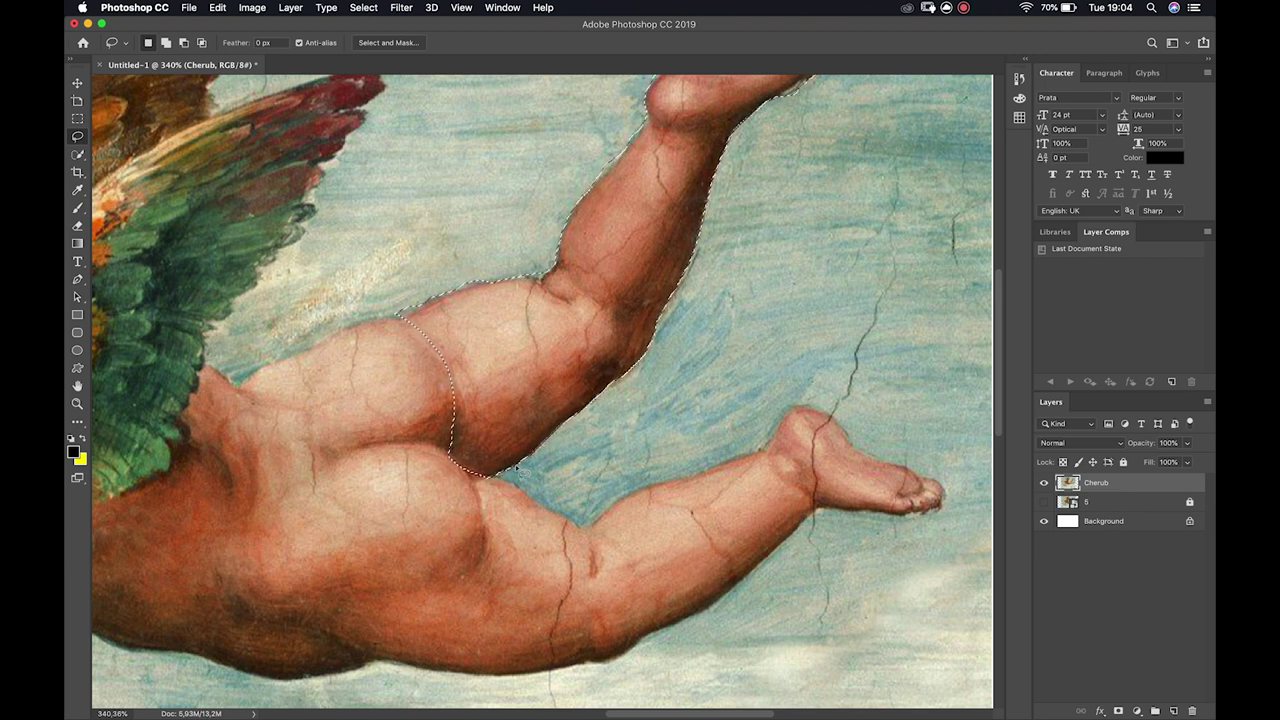
key("shift")
mouse_move(460, 458)
left_mouse_down()
mouse_move(473, 483)
mouse_move(491, 457)
mouse_move(462, 468)
mouse_move(500, 463)
left_mouse_up()
scroll(500, 463, "up", 5)
scroll(500, 463, "right", 5)
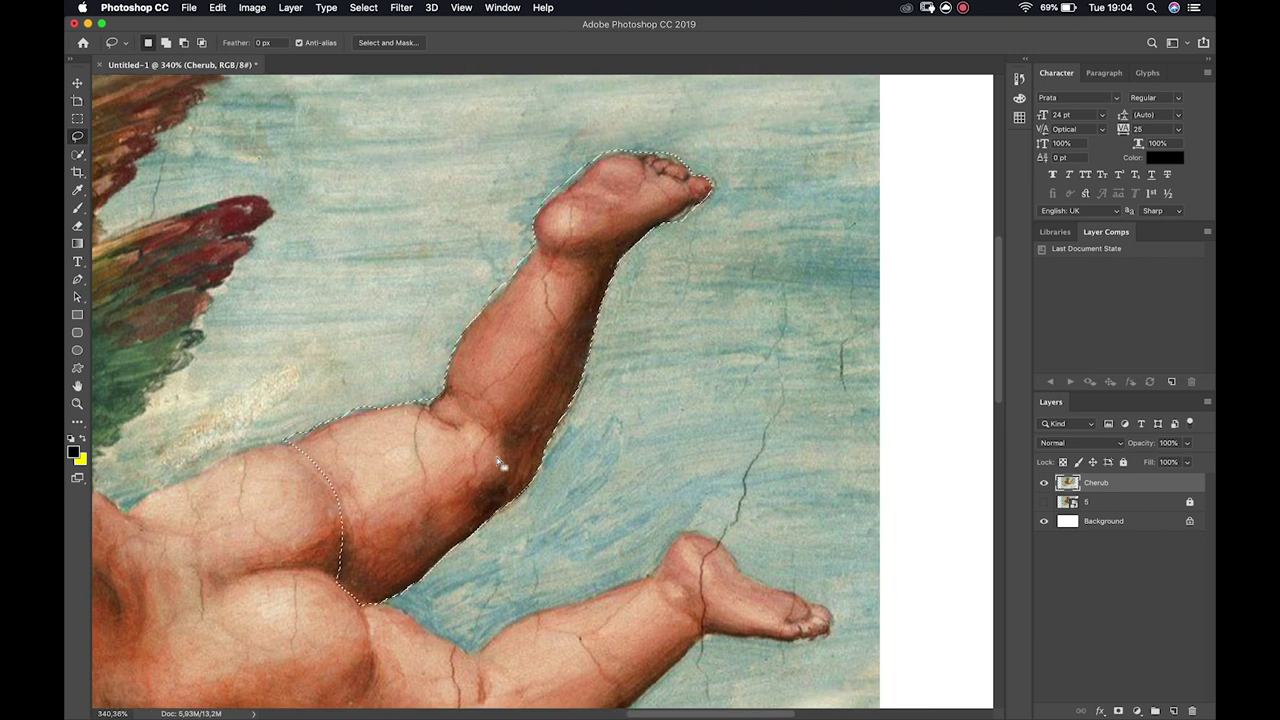
right_click(494, 421)
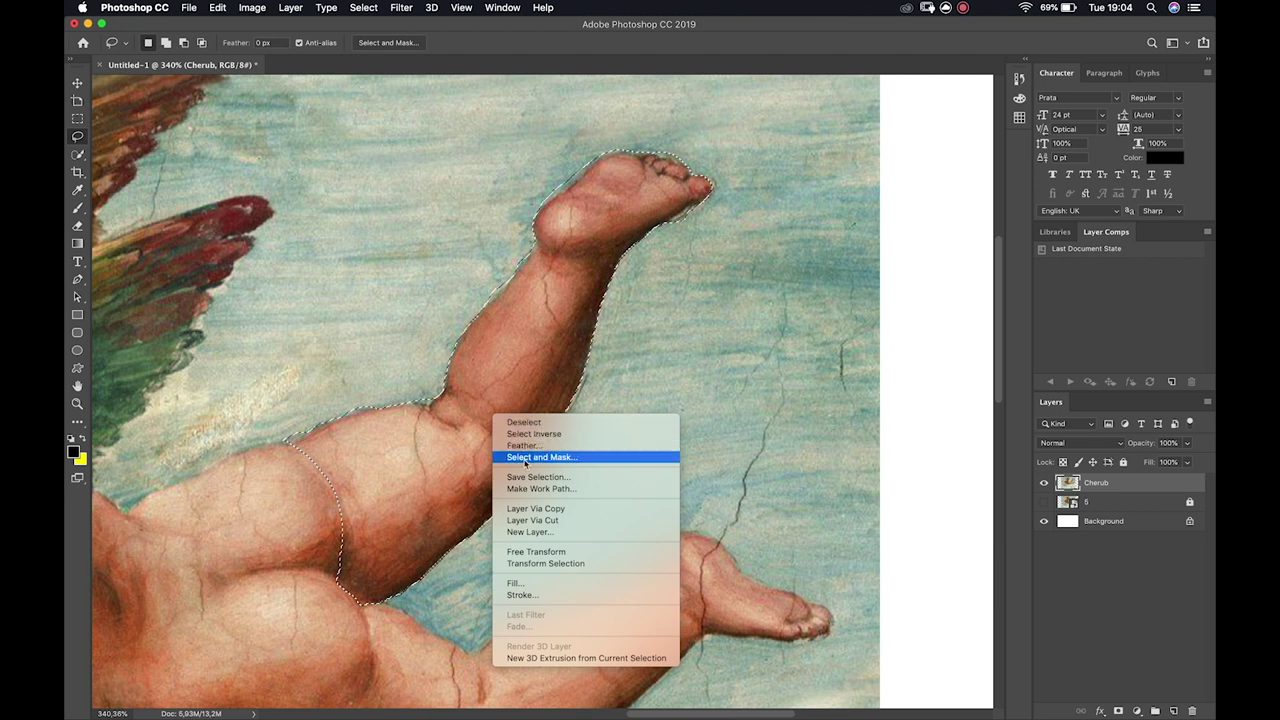
left_click(557, 522)
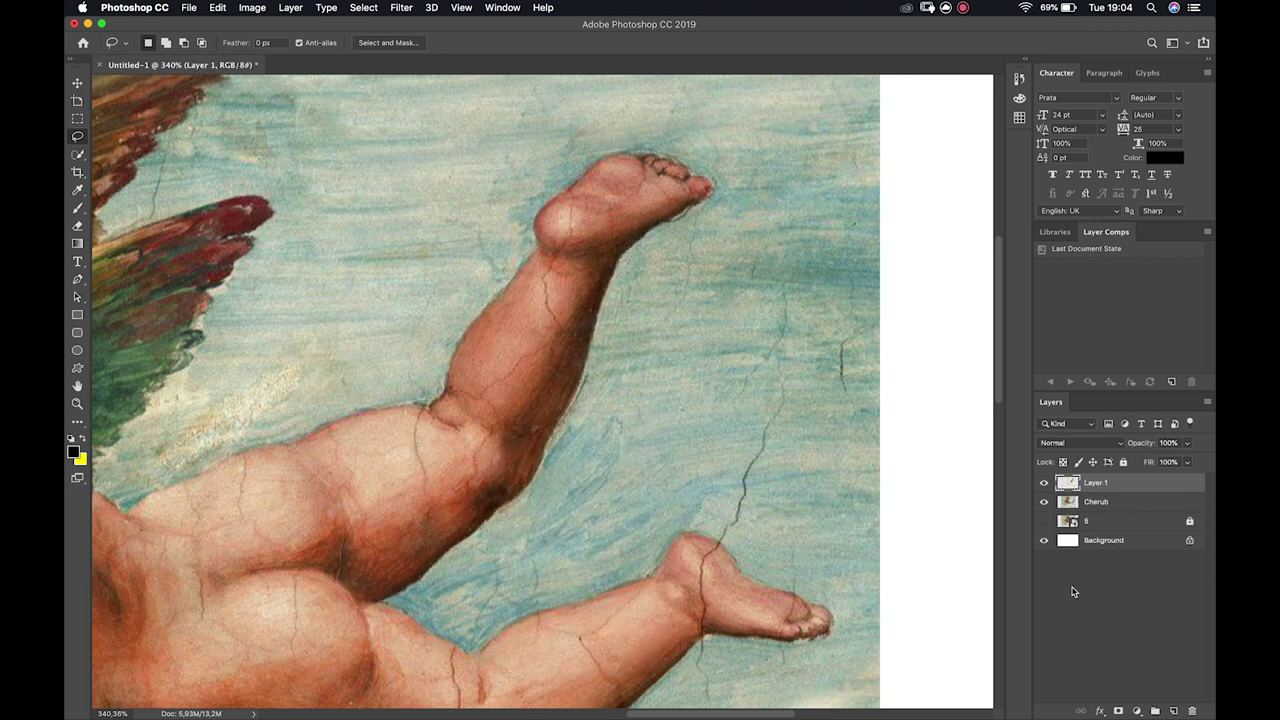
Toggle the Cherub layer and the cut-out leg layer off and on to examine how the leg is separated
left_click(1044, 502)
left_click(1044, 502)
left_click(1045, 503)
left_click(1045, 503)
left_click(1044, 483)
left_click(1044, 483)
left_click(1044, 483)
left_click(1044, 483)
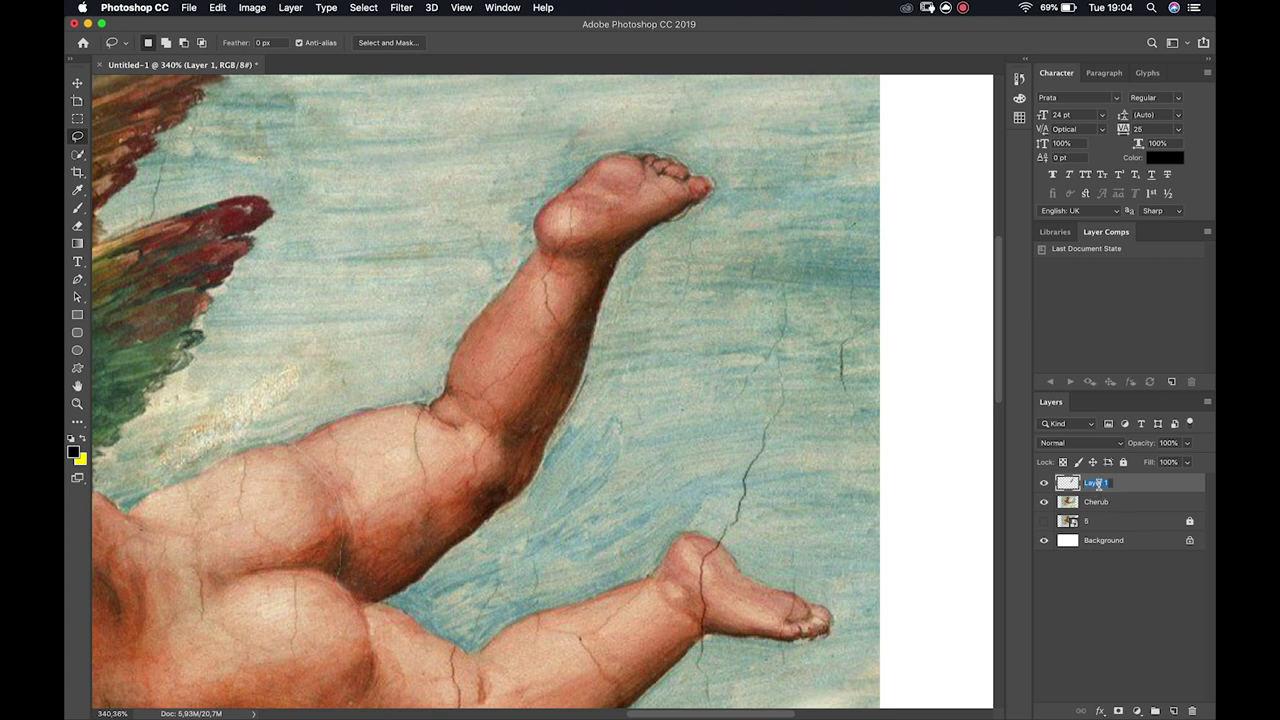
Rename the cut-out leg layer as Leg TOP and hide the Cherub layer to inspect the leg's edges
type("Leg TOP")
key("Return")
left_click(1044, 503)
scroll(577, 437, "down", 3)
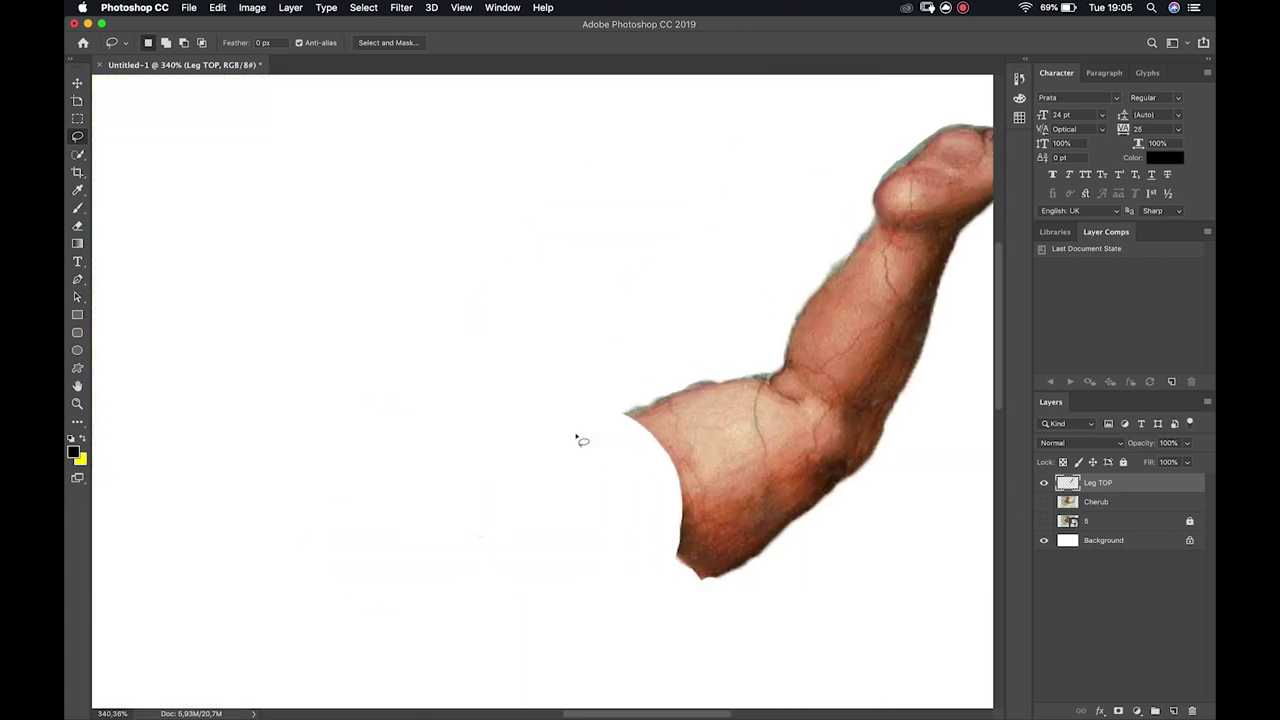
scroll(577, 437, "down", 1)
scroll(577, 437, "up", 4)
scroll(577, 437, "down", 2)
scroll(577, 437, "up", 1)
scroll(577, 437, "up", 1)
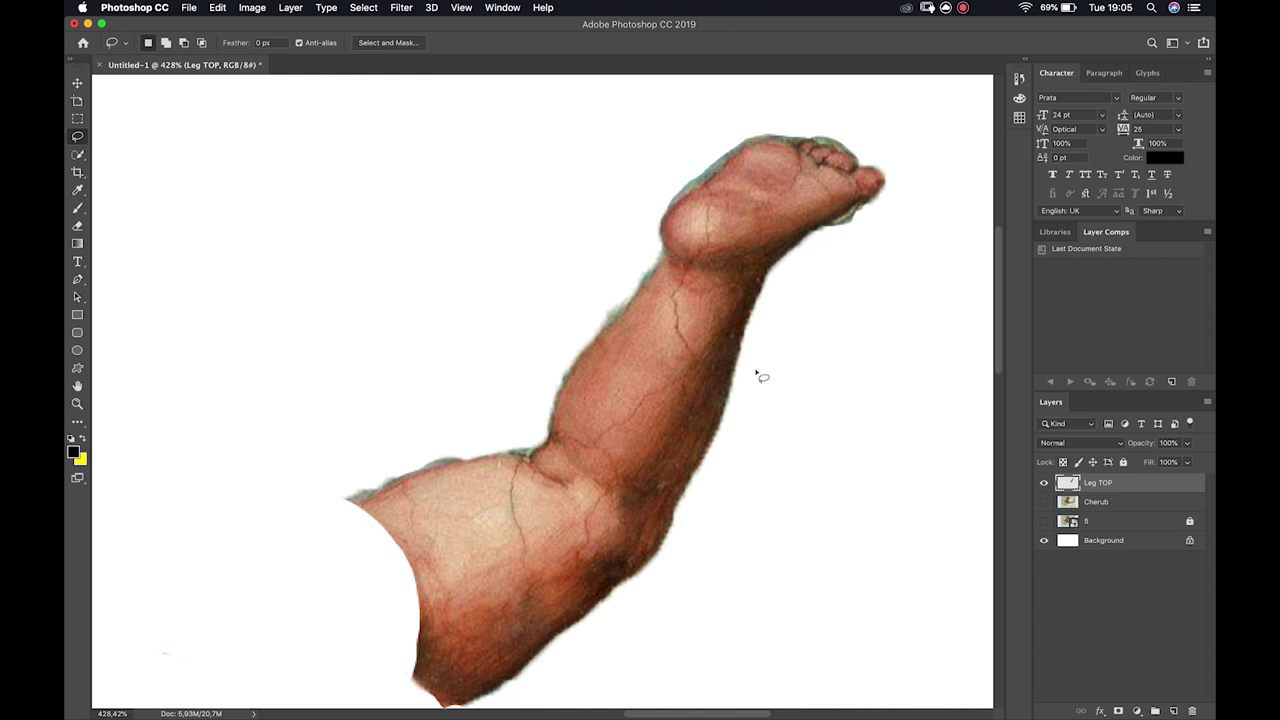
Unlock the white Background layer so it becomes a regular layer
left_click(1103, 546)
left_click(1191, 542)
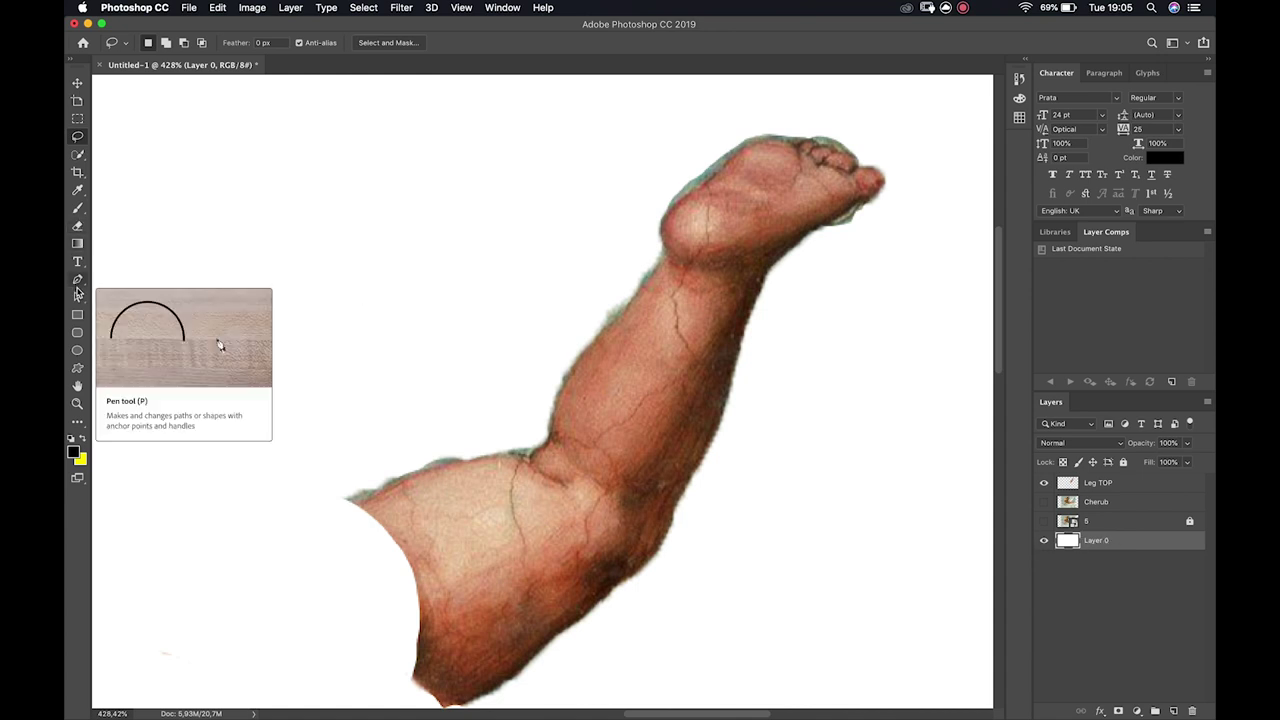
key("g")
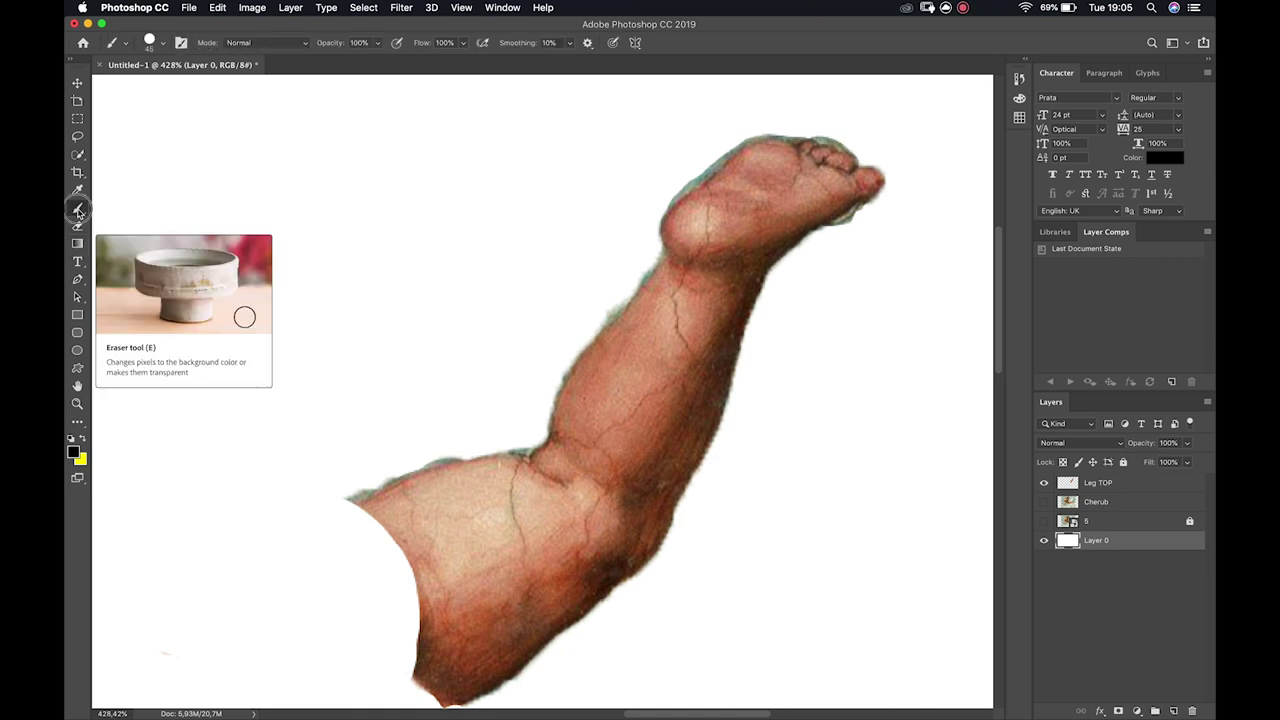
left_click(78, 209)
left_click(78, 190)
right_click(79, 188)
left_click(82, 182)
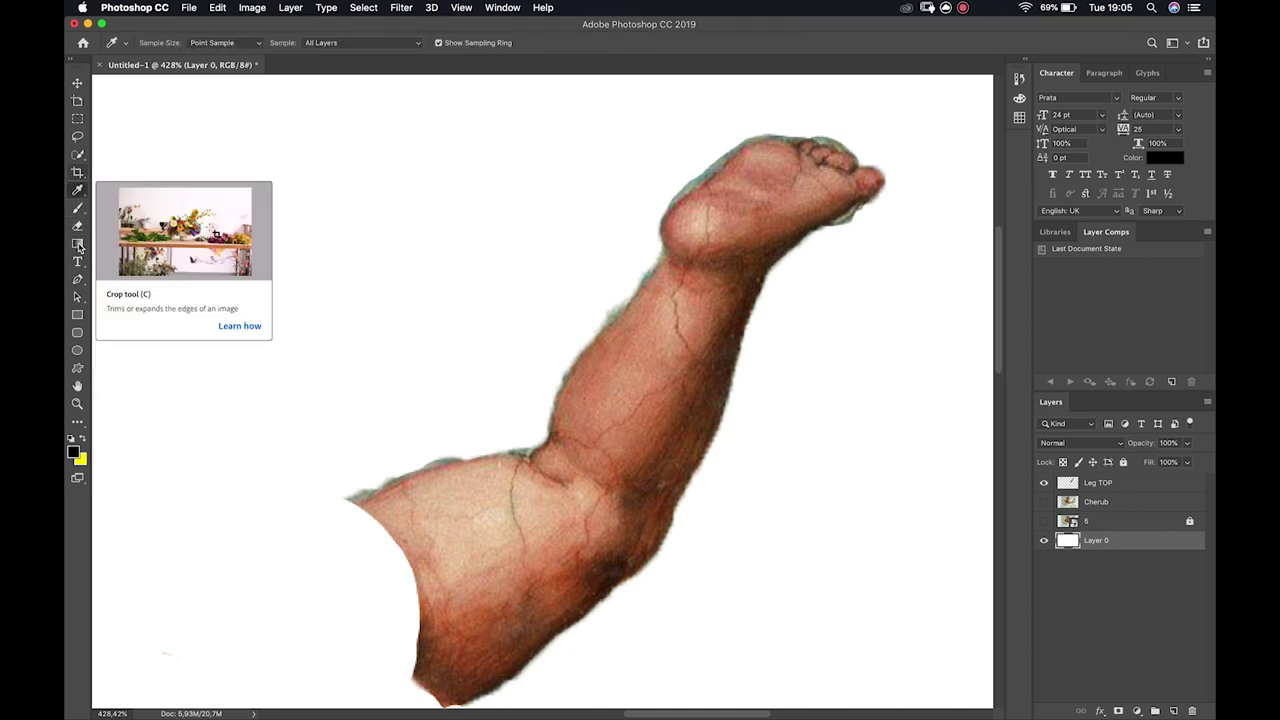
Paint the whole white Layer 0 black using a 500 px Brush, creating a dark backdrop behind the cut-out leg
scroll(309, 341, "down", 3)
scroll(309, 341, "down", 4)
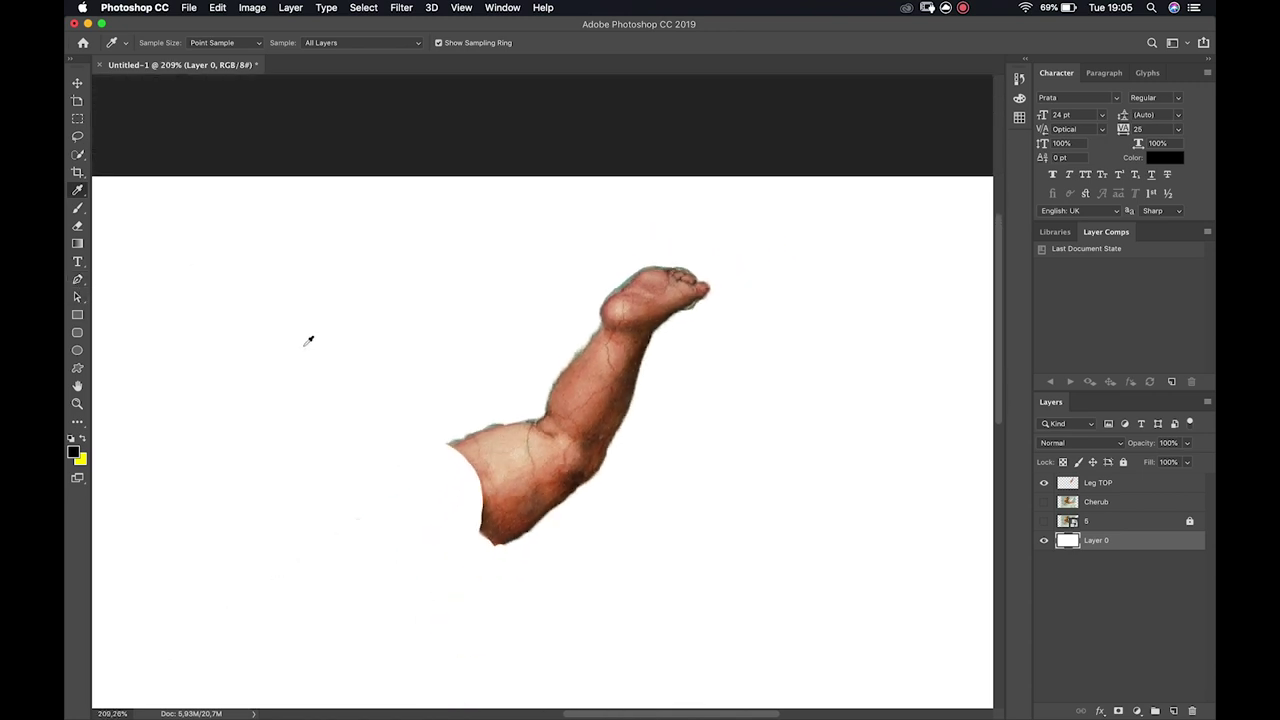
scroll(309, 341, "down", 3)
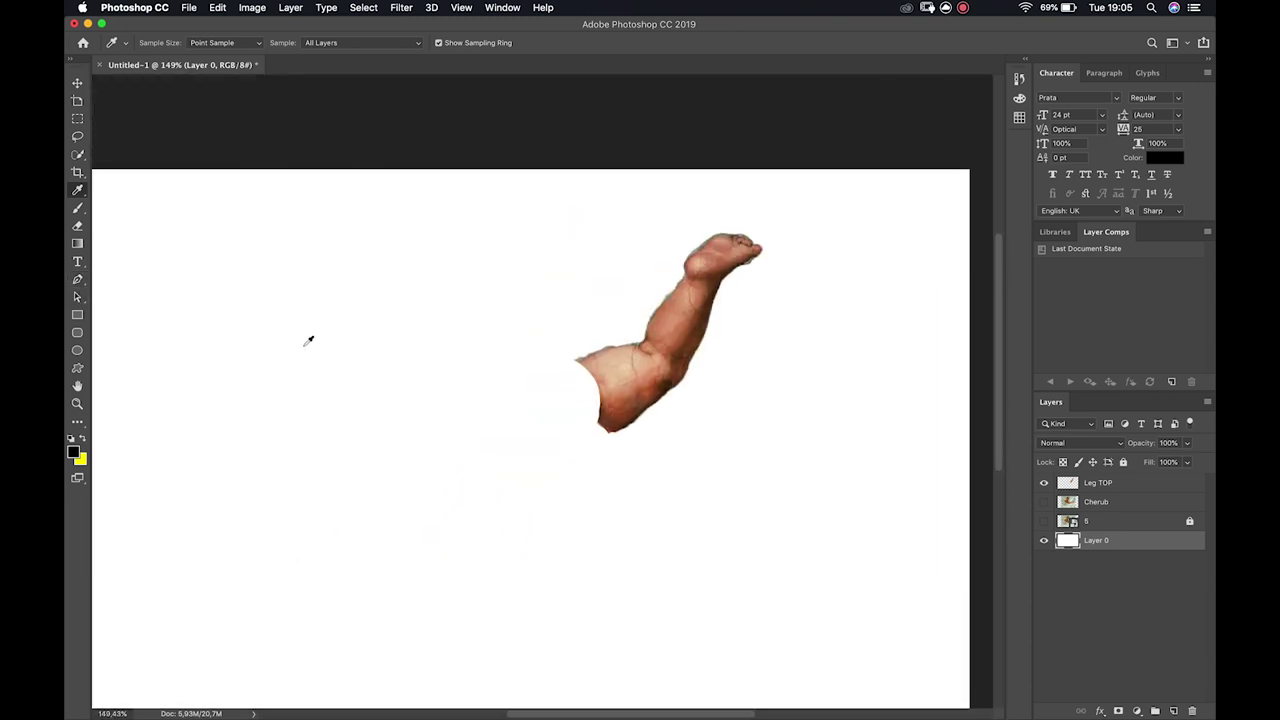
key("b")
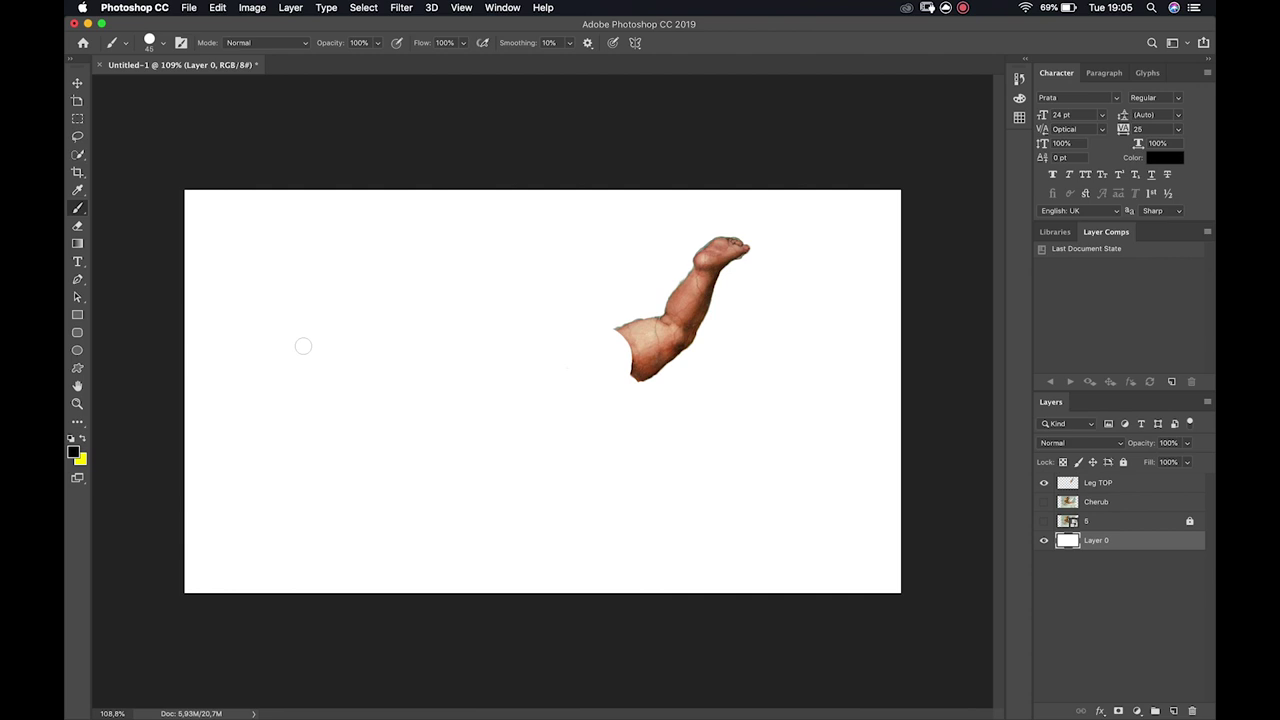
key("bracketright")
key("bracketright")
key("bracketright")
key("bracketright")
key("bracketright")
key("bracketright")
key("bracketright")
key("bracketright")
key("bracketright")
key("bracketright")
key("bracketright")
key("bracketright")
key("bracketright")
key("bracketright")
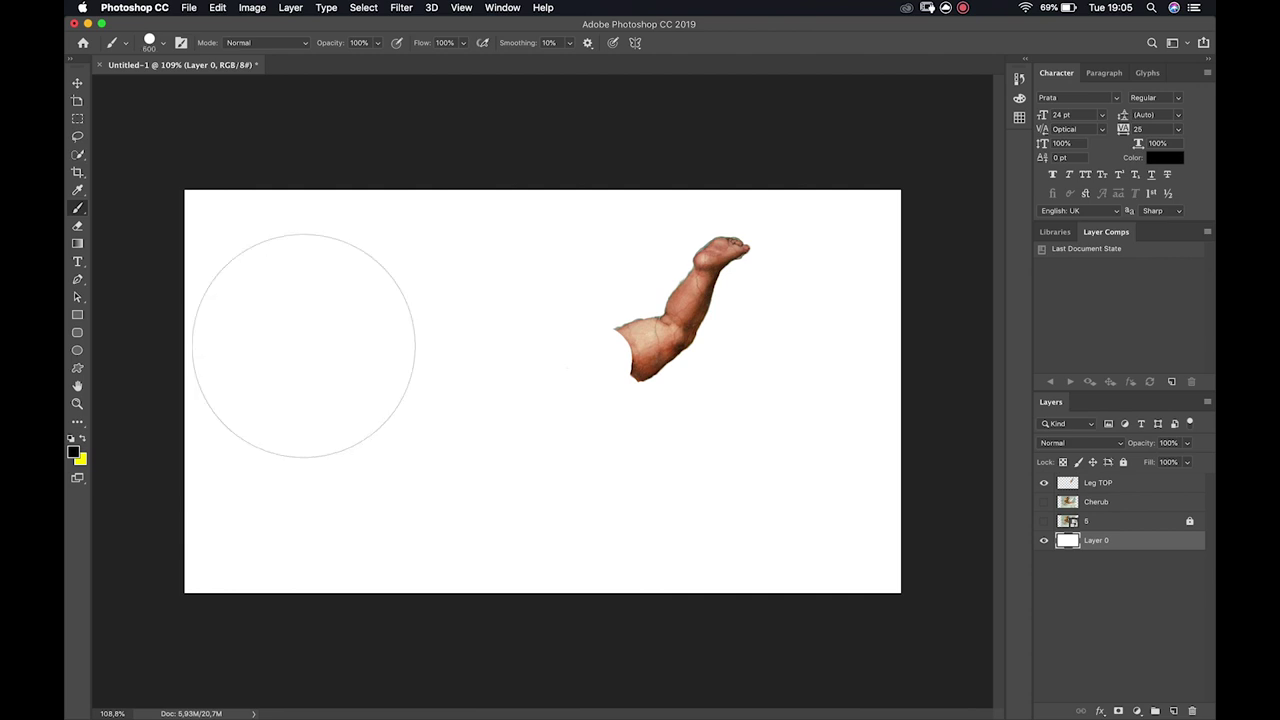
key("bracketright")
key("bracketright")
key("bracketright")
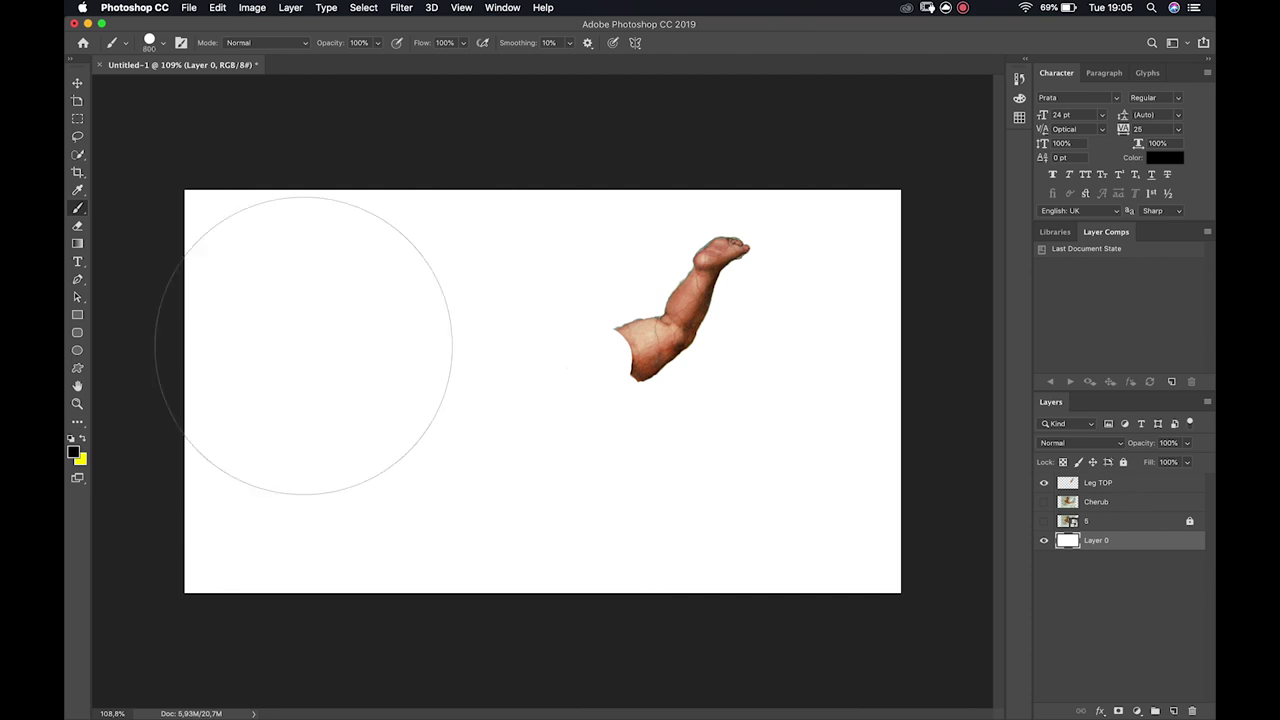
key("bracketleft")
key("bracketleft")
key("bracketleft")
key("bracketleft")
key("bracketright")
key("bracketright")
key("bracketleft")
key("bracketleft")
key("bracketleft")
key("bracketleft")
key("bracketleft")
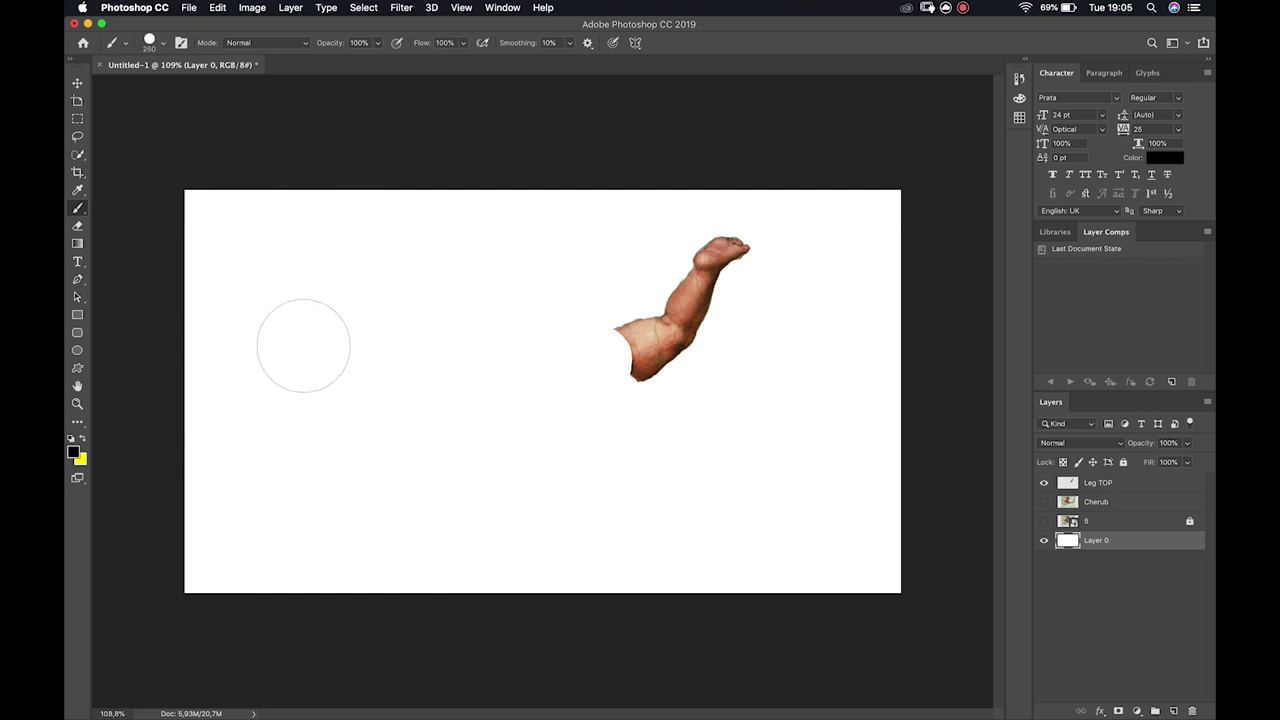
key("bracketright")
key("bracketright")
key("bracketright")
key("bracketright")
key("bracketright")
key("bracketright")
key("bracketleft")
key("bracketleft")
key("bracketleft")
key("bracketleft")
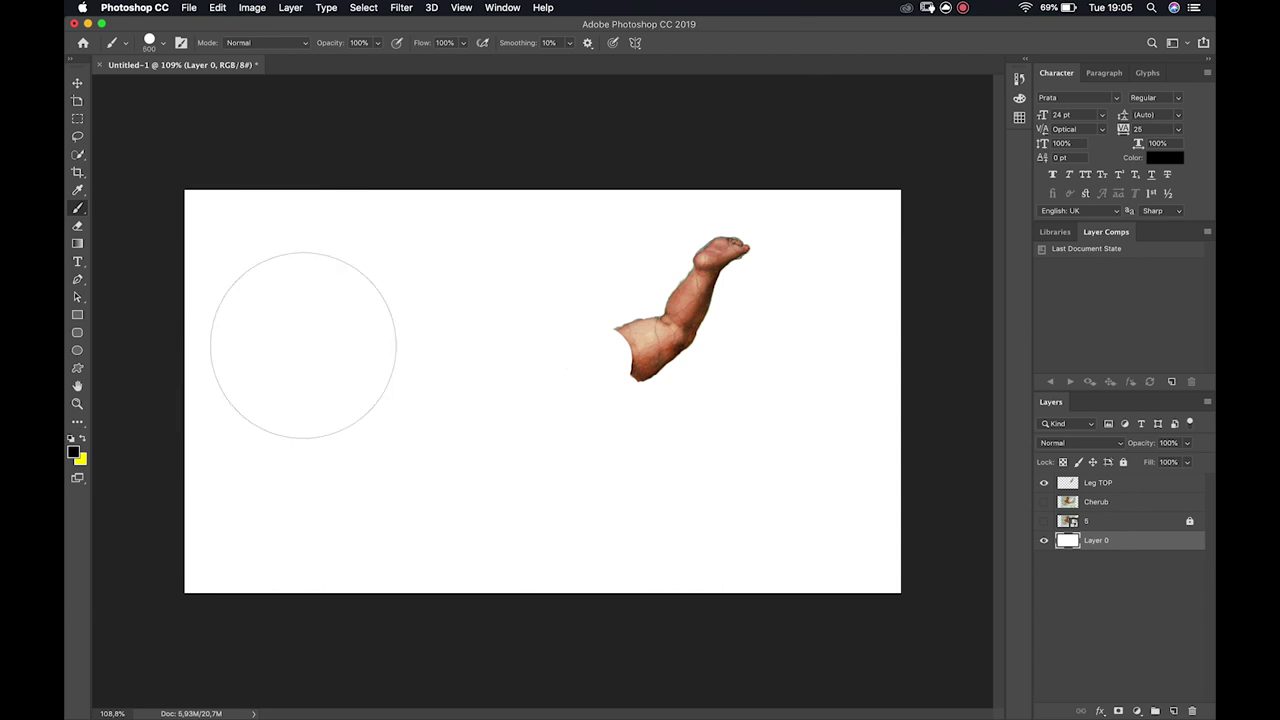
mouse_move(240, 249)
left_mouse_down()
mouse_move(785, 272)
mouse_move(880, 268)
left_mouse_up()
mouse_move(787, 332)
left_mouse_down()
mouse_move(741, 461)
mouse_move(850, 376)
mouse_move(847, 557)
mouse_move(63, 561)
mouse_move(196, 284)
mouse_move(202, 459)
mouse_move(366, 408)
mouse_move(751, 251)
mouse_move(926, 229)
mouse_move(698, 401)
mouse_move(549, 462)
mouse_move(548, 293)
left_mouse_up()
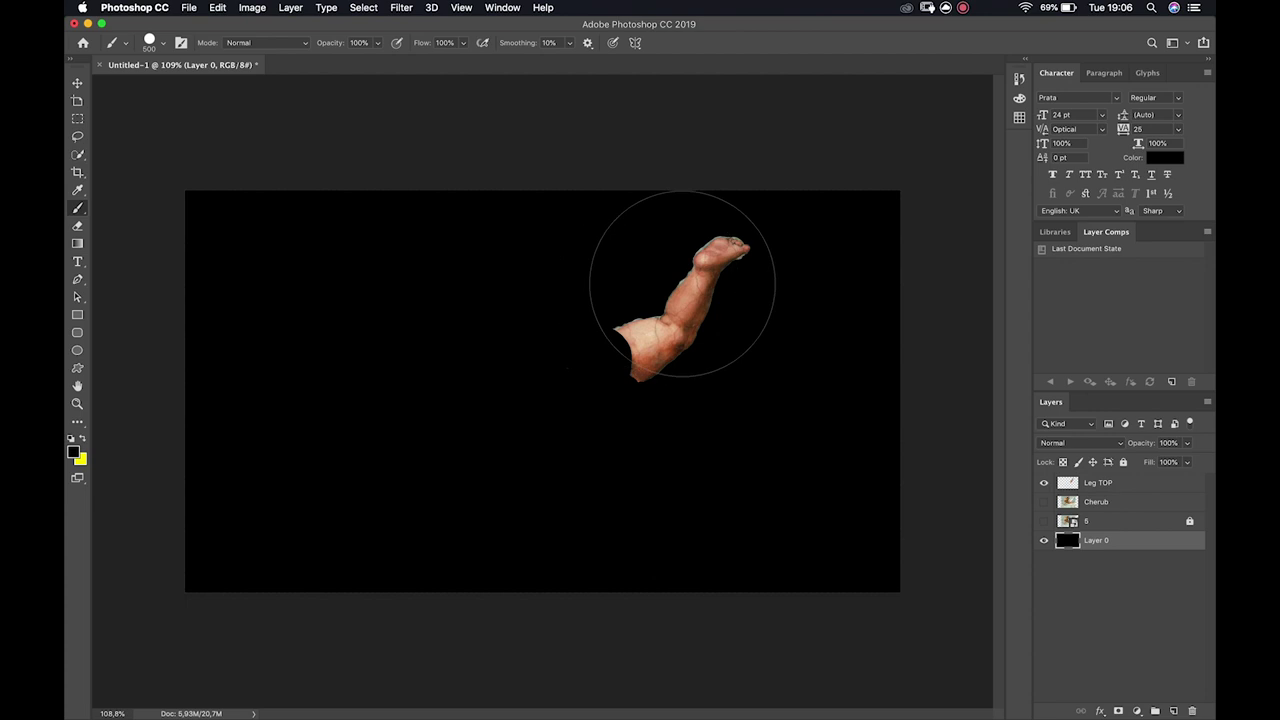
Inspect the leg's edges against black, lock Layer 0, and make the Leg TOP layer active
scroll(680, 280, "up", 5)
scroll(680, 280, "down", 2)
scroll(685, 283, "up", 4)
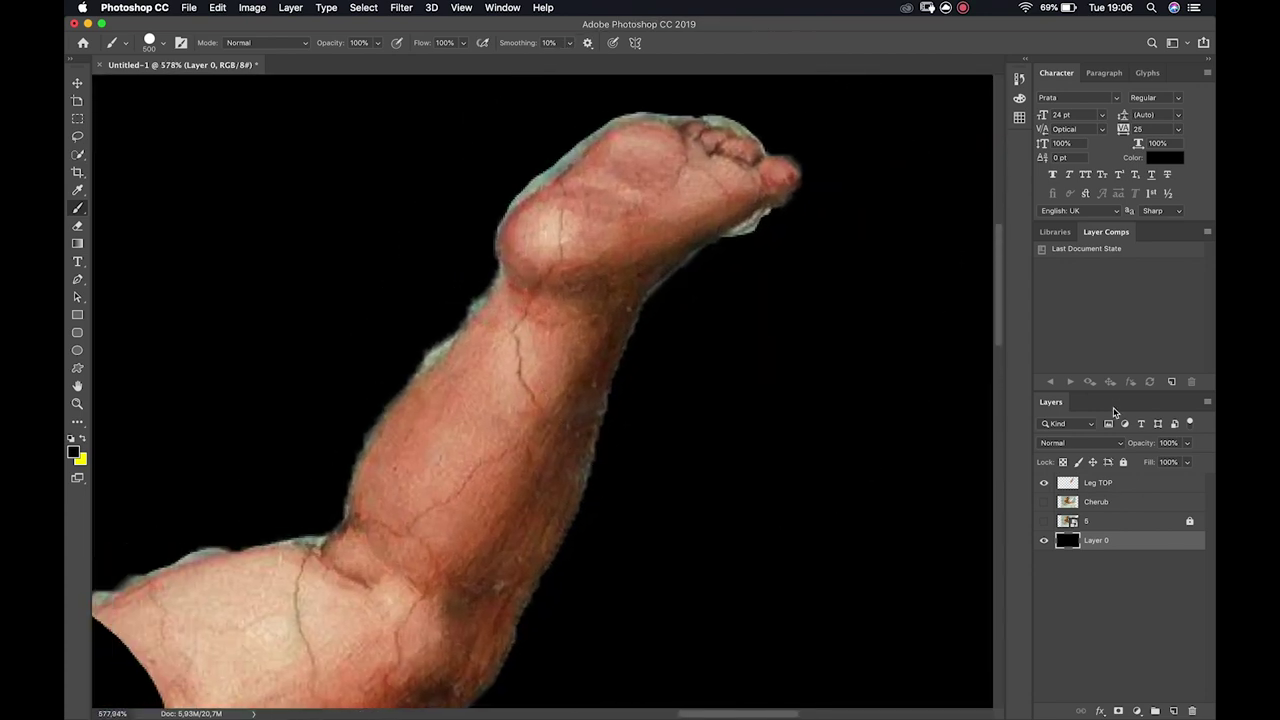
left_click(1123, 462)
left_click(1118, 484)
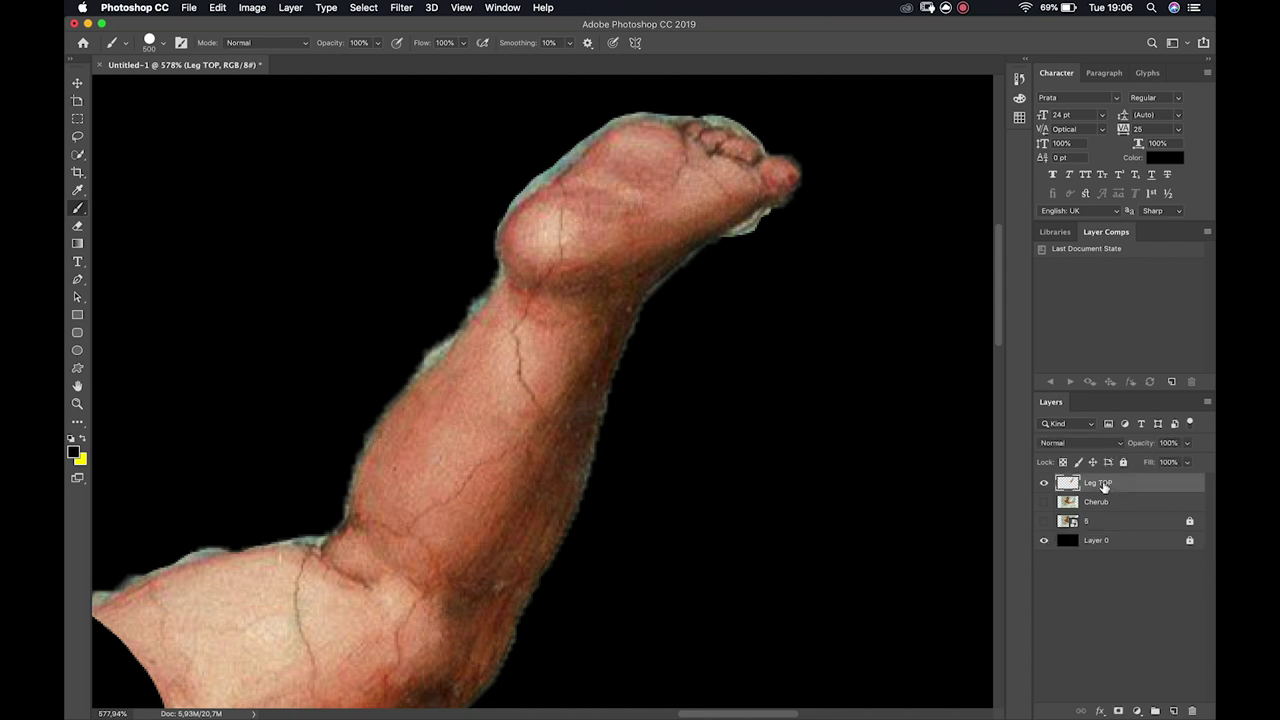
Try removing the pale fringe along the upper edge of the shin with a hard 70 px Eraser, and undo the erasure
scroll(718, 507, "down", 3)
scroll(718, 507, "left", 3)
scroll(718, 507, "down", 3)
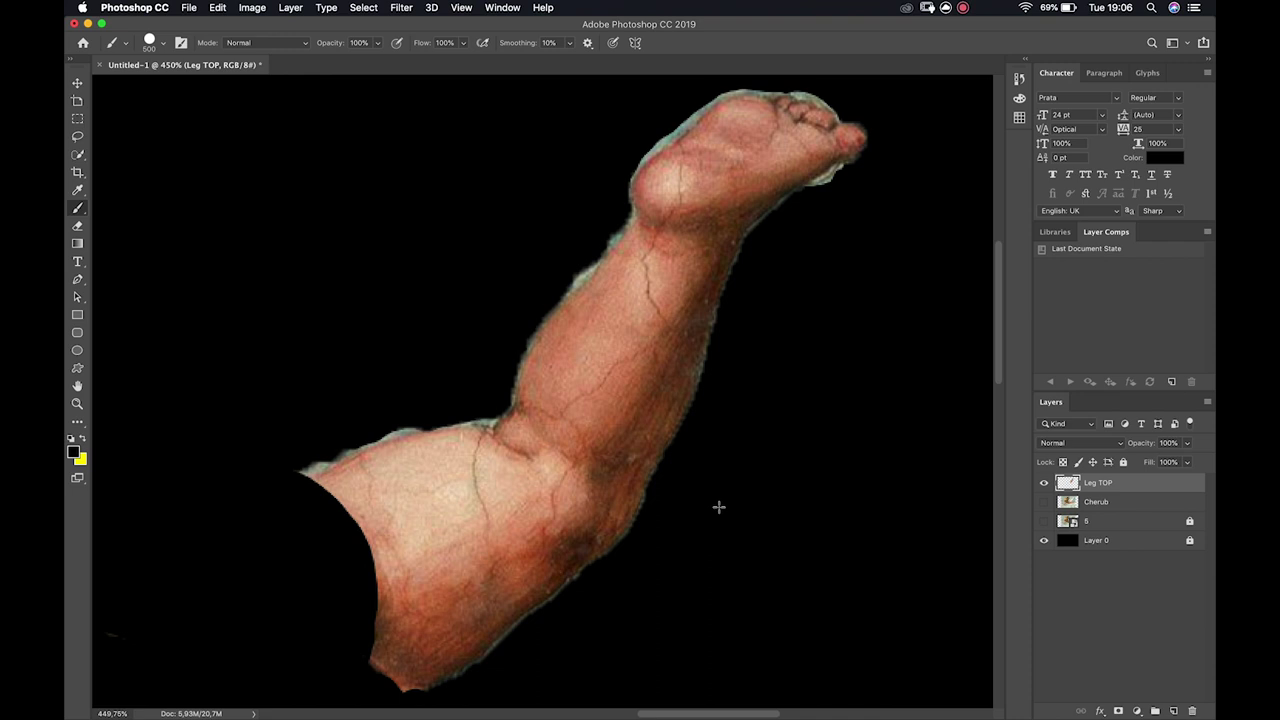
key("e")
key("bracketleft")
key("bracketleft")
key("bracketleft")
key("bracketleft")
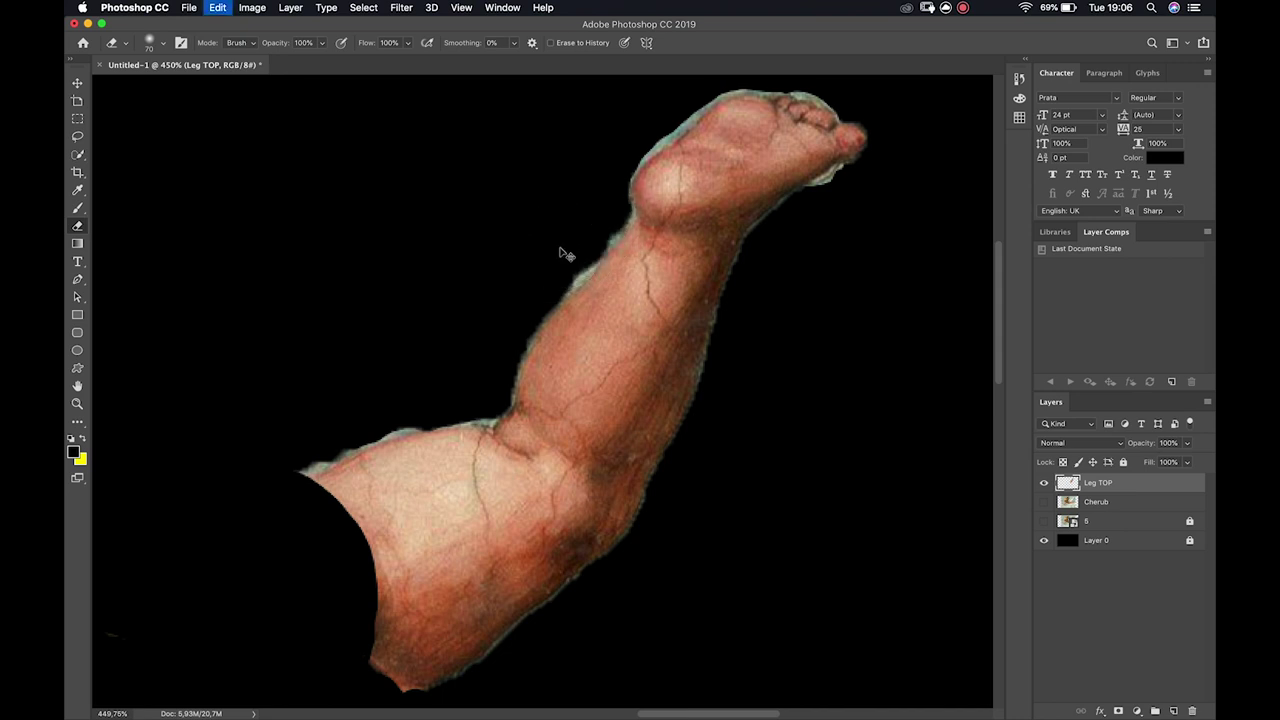
left_click(164, 44)
left_click_drag(141, 117, 295, 131)
left_click(165, 45)
mouse_move(577, 199)
left_mouse_down()
mouse_move(534, 277)
mouse_move(452, 372)
left_mouse_up()
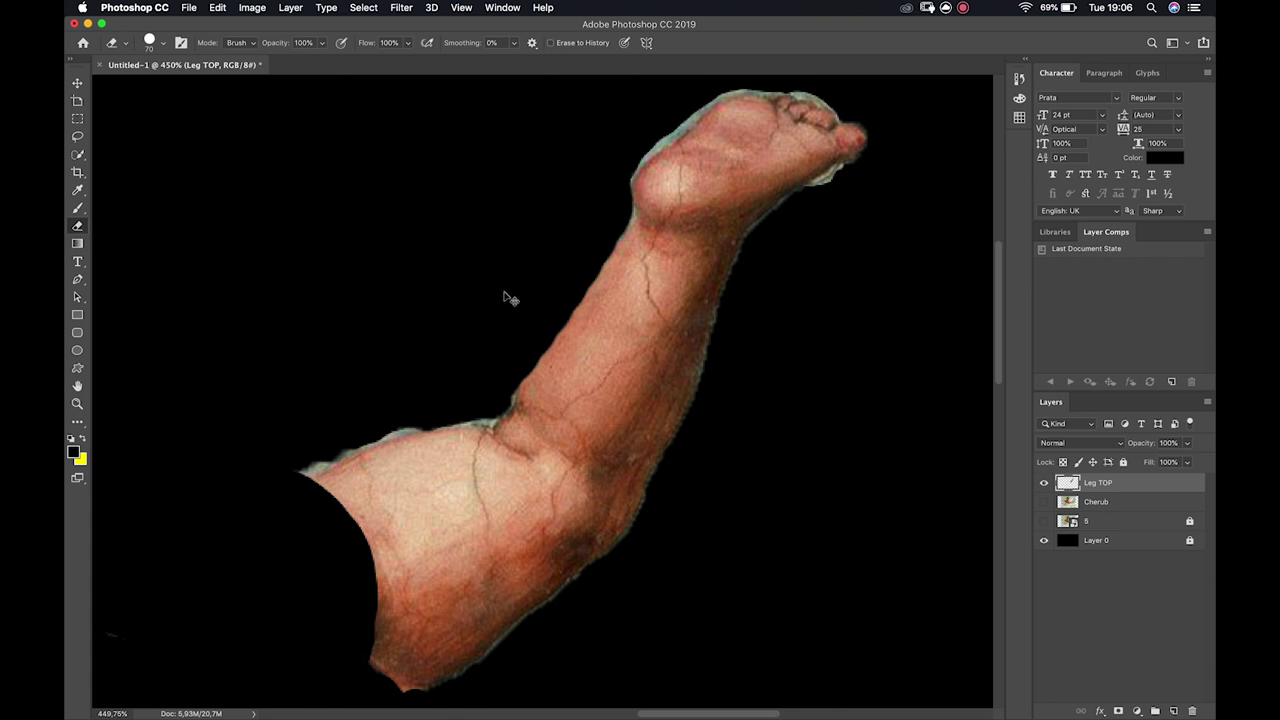
key("super+z")
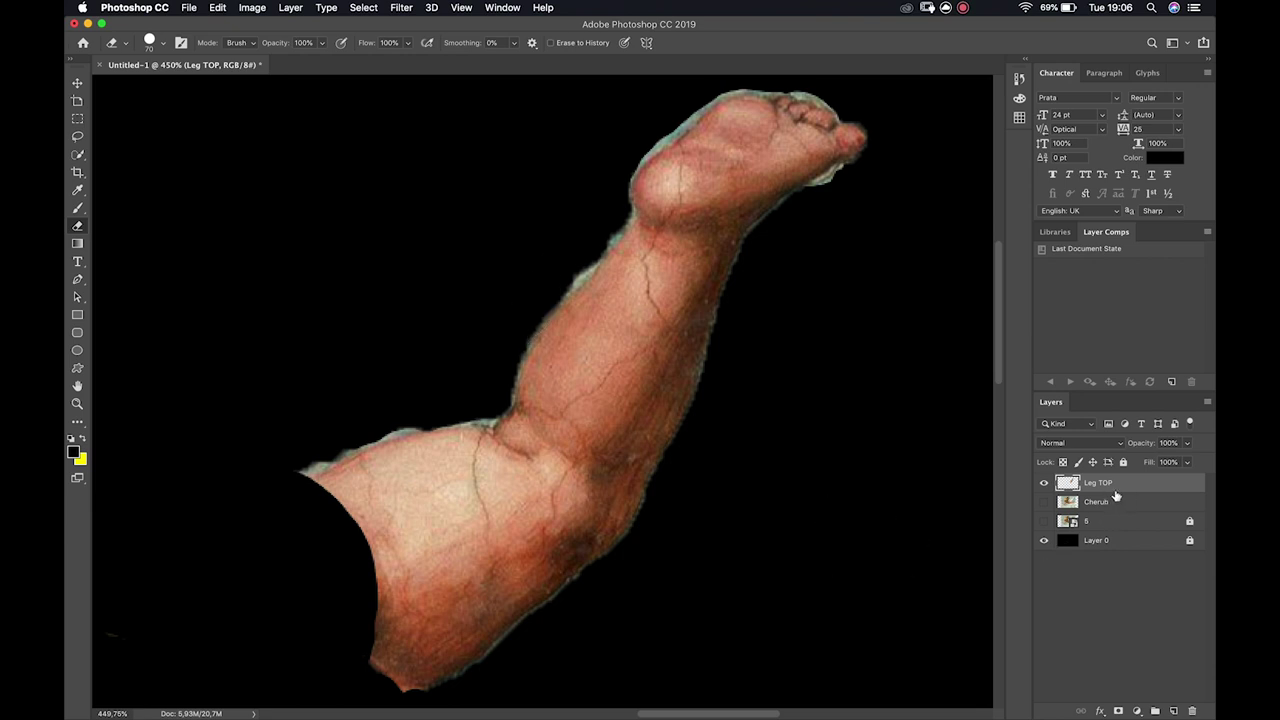
Add a layer mask to the Leg TOP layer and make the mask, not the image, active for editing
left_click(1117, 711)
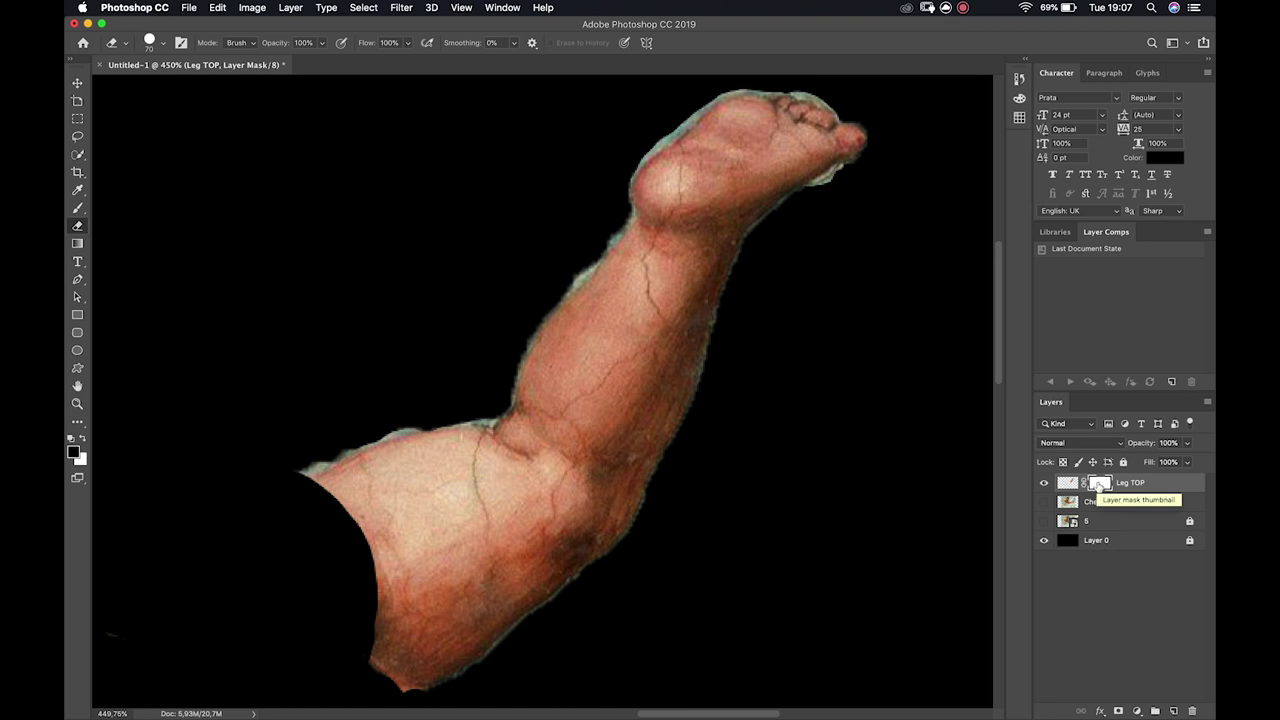
left_click(1068, 484)
left_click(1098, 488)
left_click(1068, 484)
left_click(1097, 488)
left_click(1068, 484)
left_click(1097, 485)
left_click(1068, 484)
left_click(1097, 485)
left_click(1068, 484)
left_click(1097, 485)
left_click(1066, 486)
left_click(1097, 484)
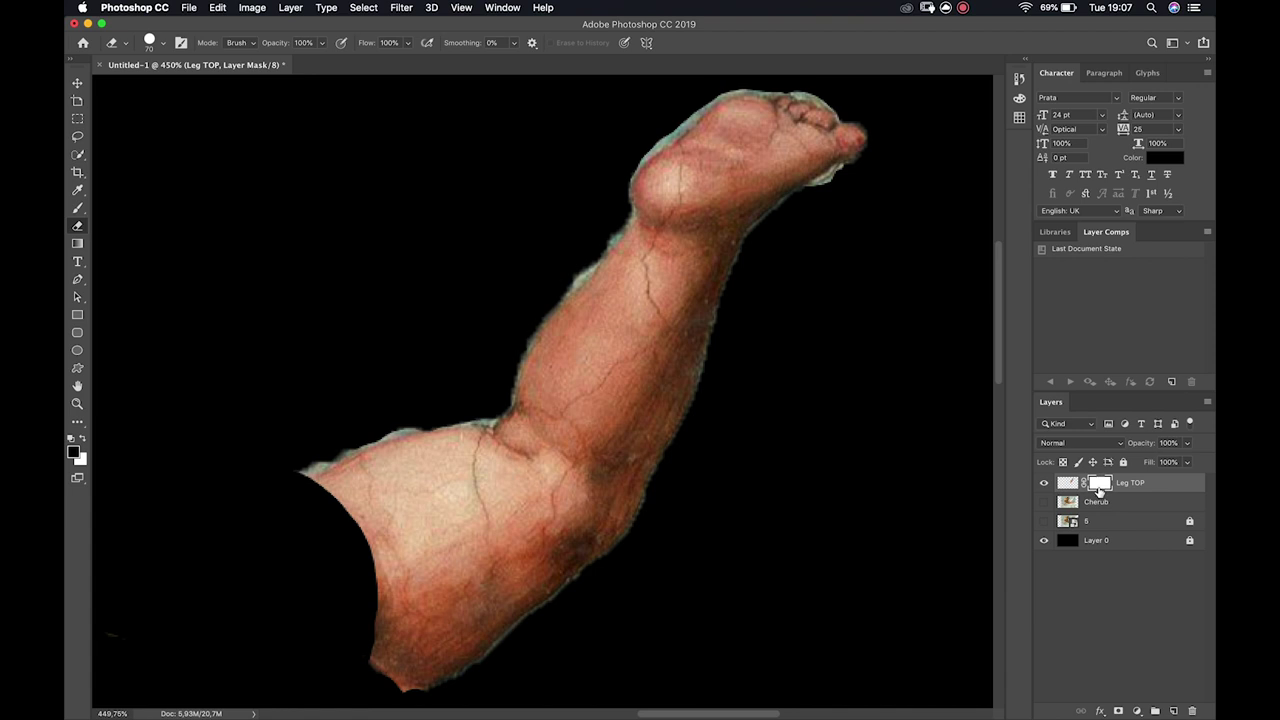
Hide a band across the shin by painting black on the Leg TOP mask with a 20 px Brush
key("b")
key("bracketleft")
key("bracketleft")
key("bracketleft")
key("bracketleft")
key("bracketleft")
key("bracketleft")
key("bracketleft")
key("bracketleft")
key("bracketleft")
key("bracketleft")
key("bracketleft")
key("bracketleft")
key("bracketleft")
key("bracketleft")
key("bracketleft")
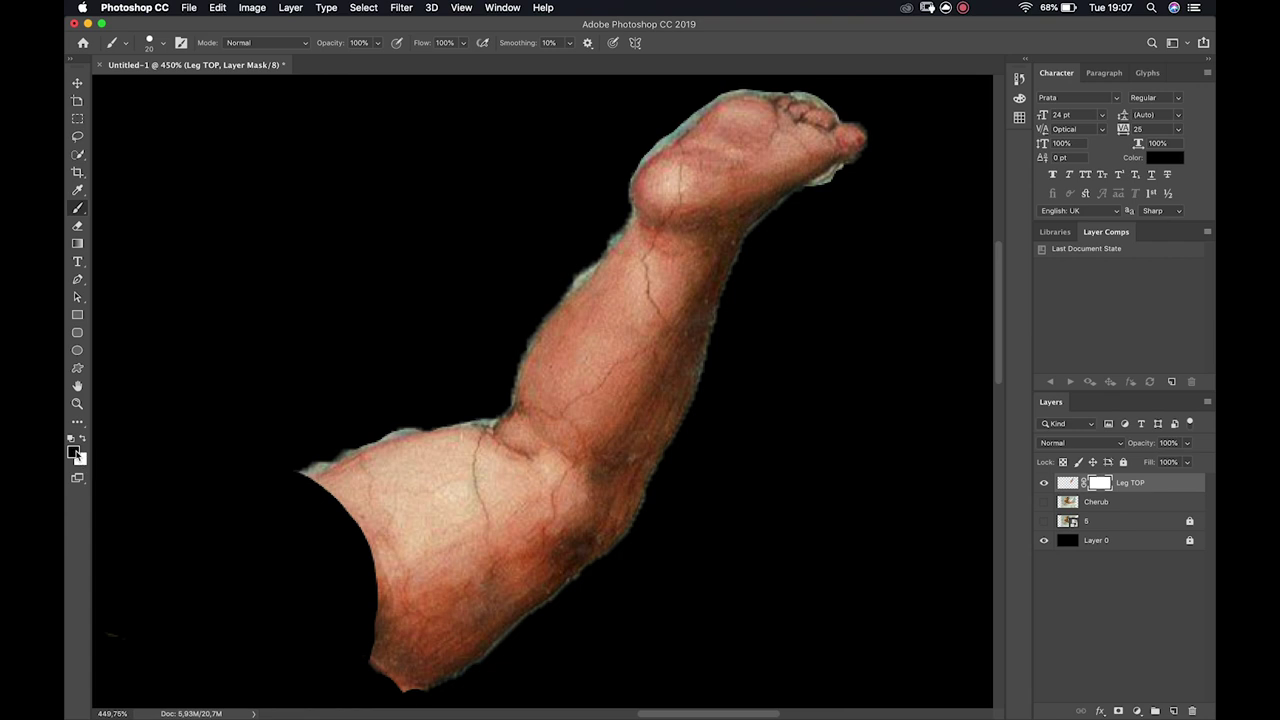
left_click_drag(514, 294, 774, 383)
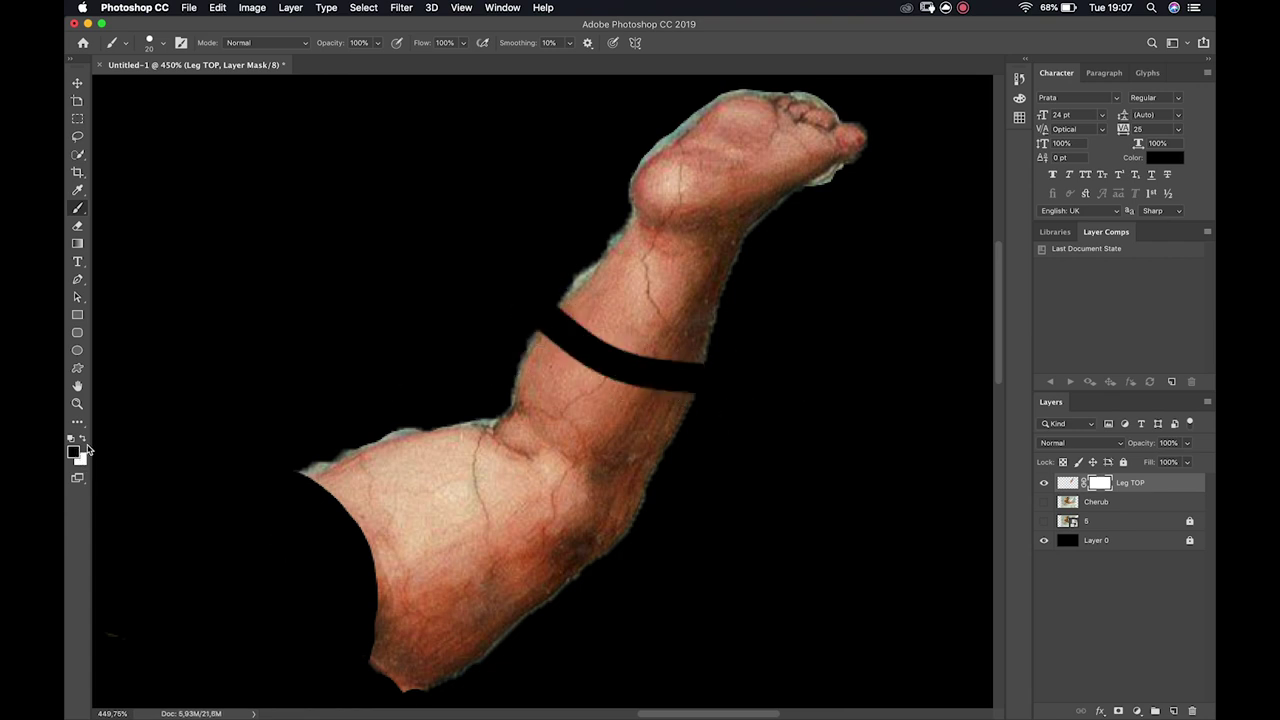
Switch the foreground colour to white and paint on the Leg TOP mask to restore the hidden band across the shin
left_click(84, 441)
left_click(84, 441)
left_click(84, 441)
left_click(84, 441)
left_click(84, 441)
key("x")
key("x")
key("x")
key("x")
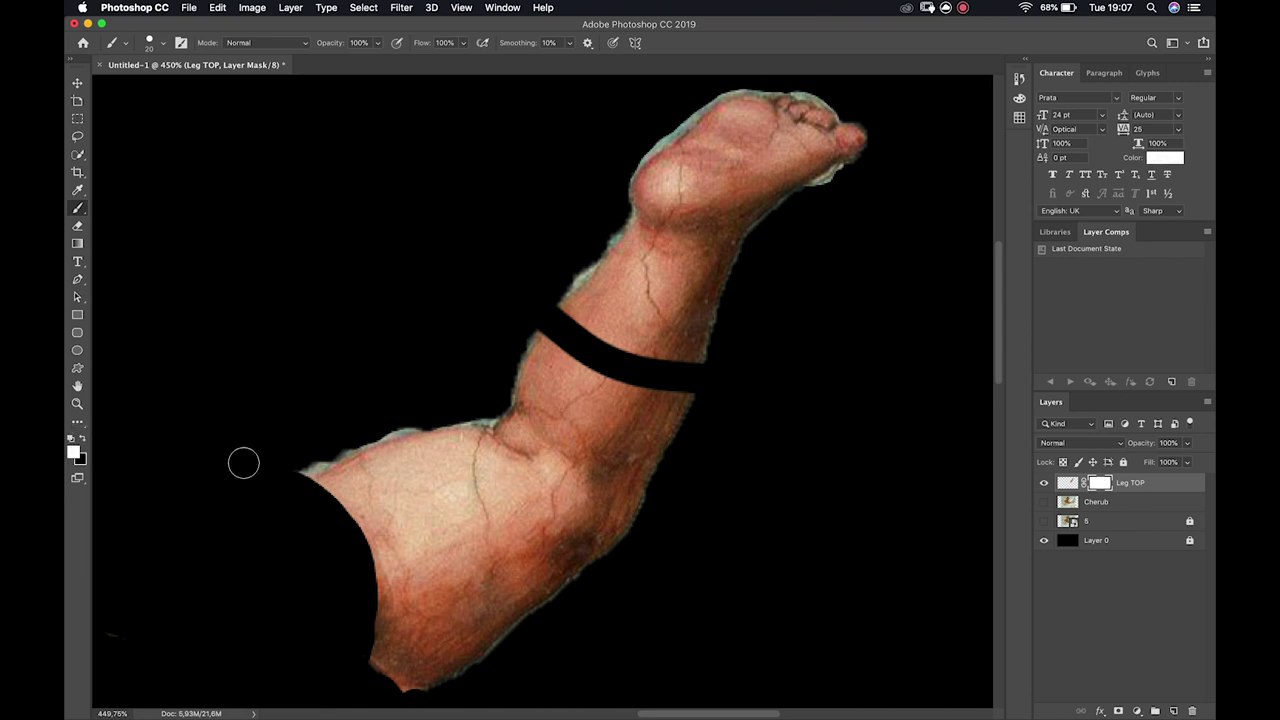
mouse_move(623, 305)
left_mouse_down()
mouse_move(571, 355)
mouse_move(550, 336)
mouse_move(555, 318)
mouse_move(618, 329)
mouse_move(646, 360)
mouse_move(596, 362)
left_mouse_up()
key("bracketleft")
key("bracketleft")
key("bracketleft")
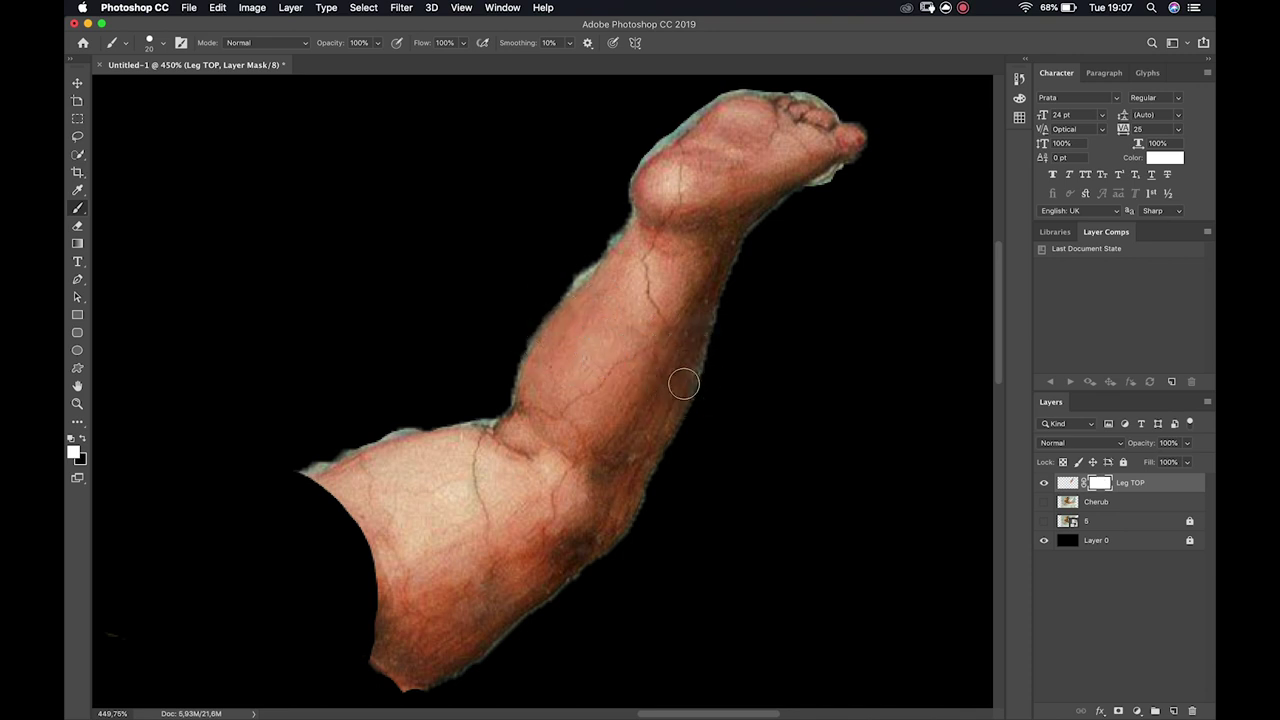
Examine the cut-out leg's edges up close around the knee fold, the thigh cut and the foot for leftover background fringe
scroll(747, 283, "up", 5)
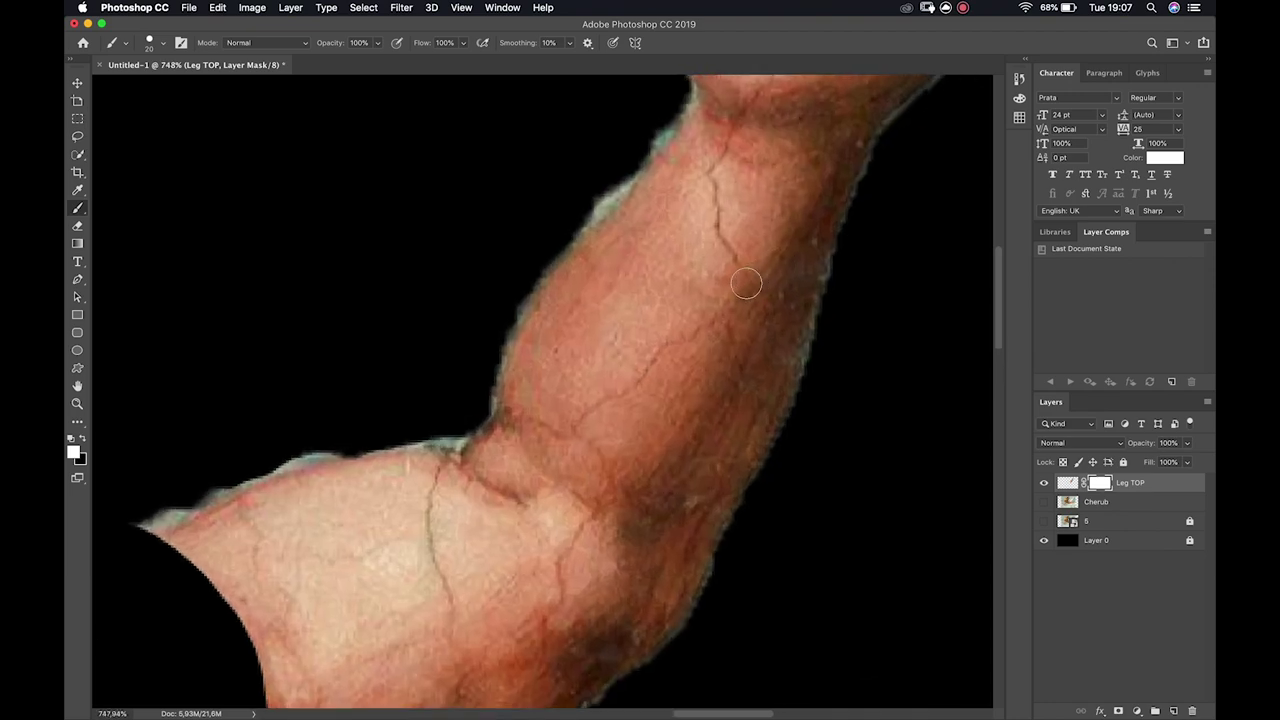
scroll(747, 283, "up", 3)
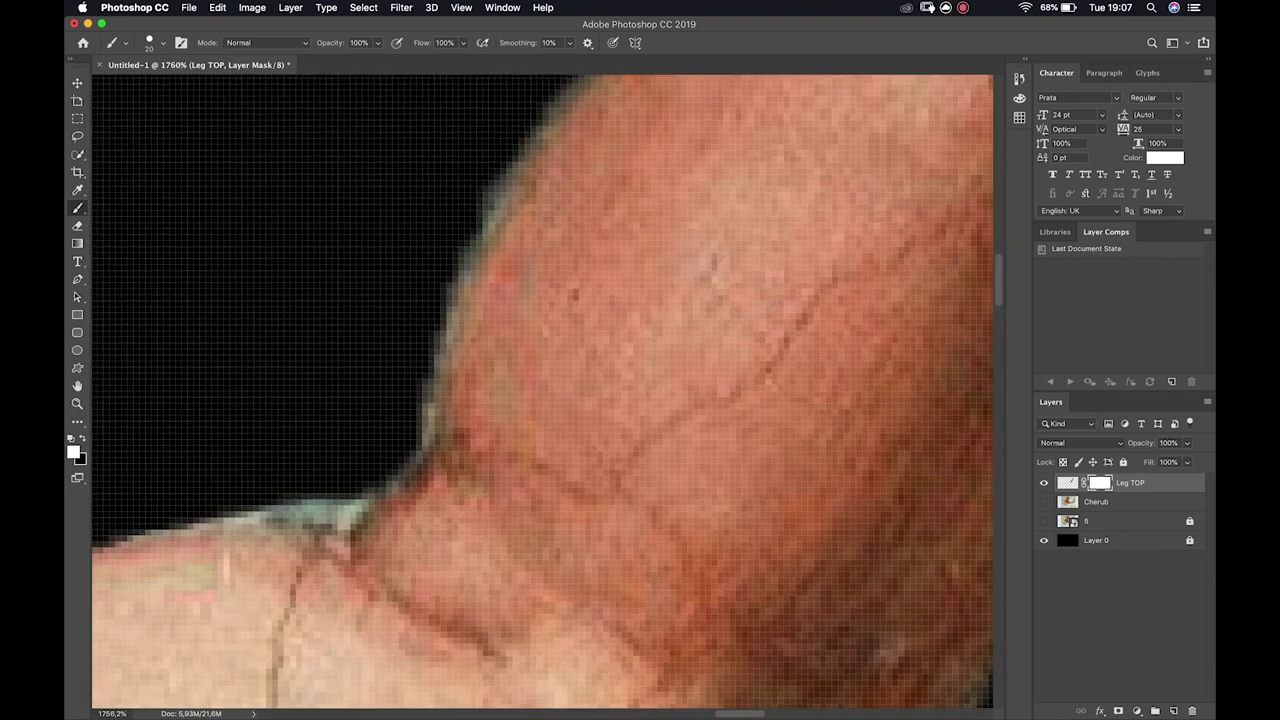
scroll(745, 283, "up", 3)
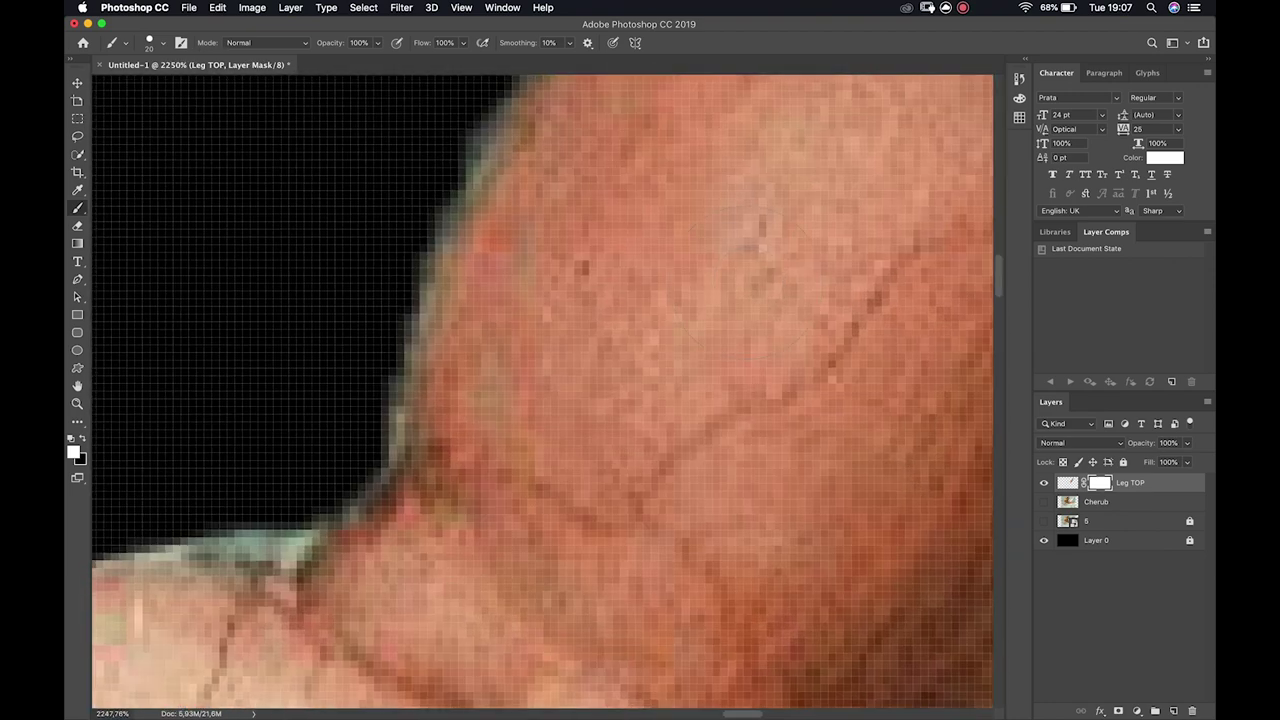
scroll(745, 283, "up", 2)
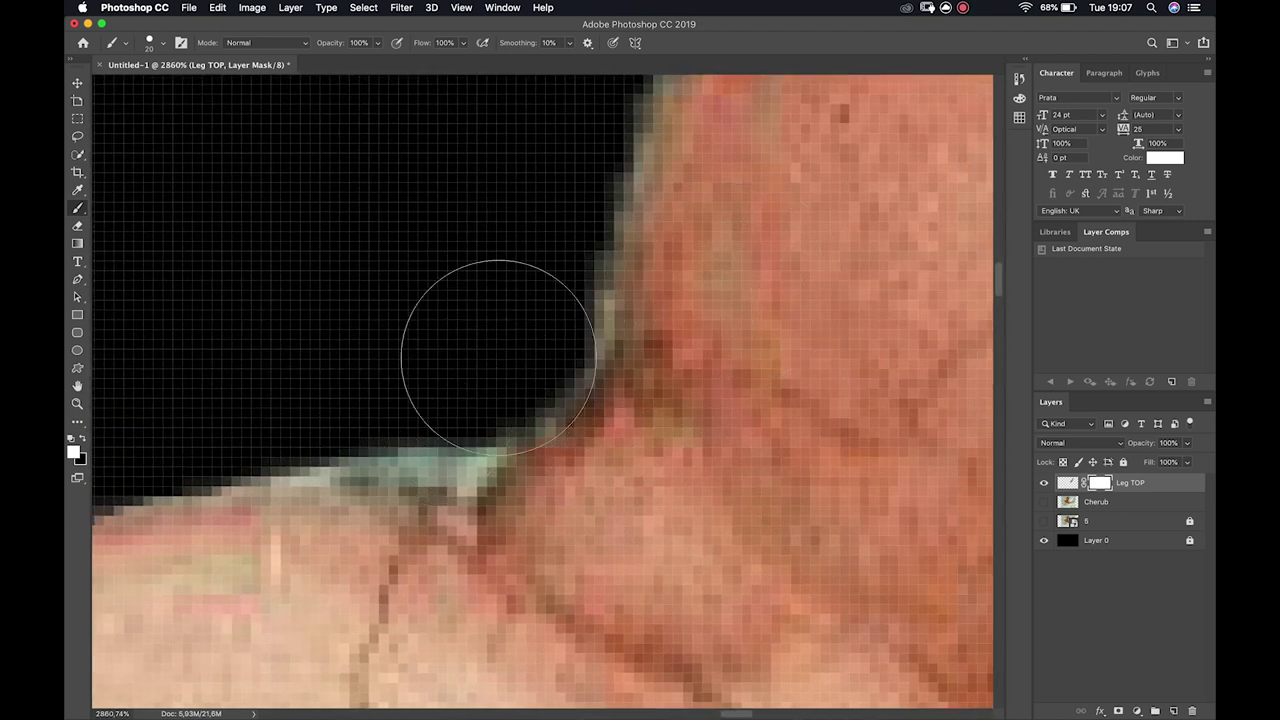
scroll(396, 394, "down", 8)
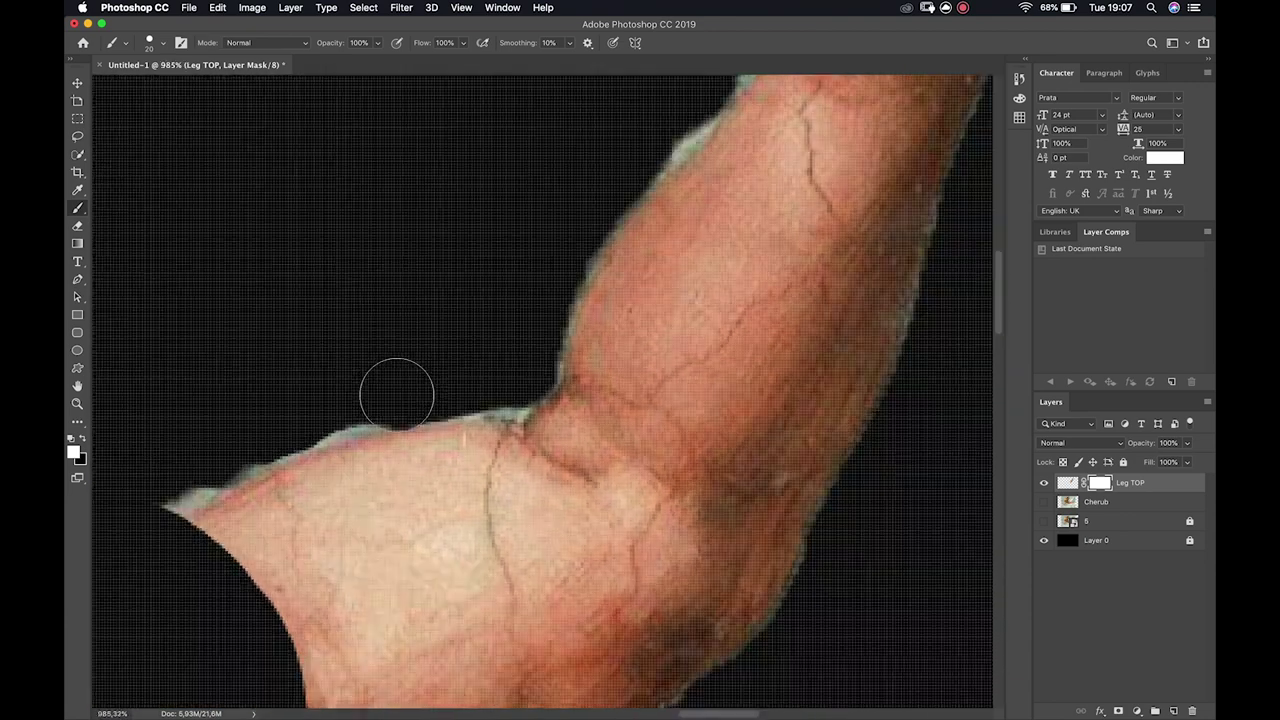
scroll(396, 394, "down", 2)
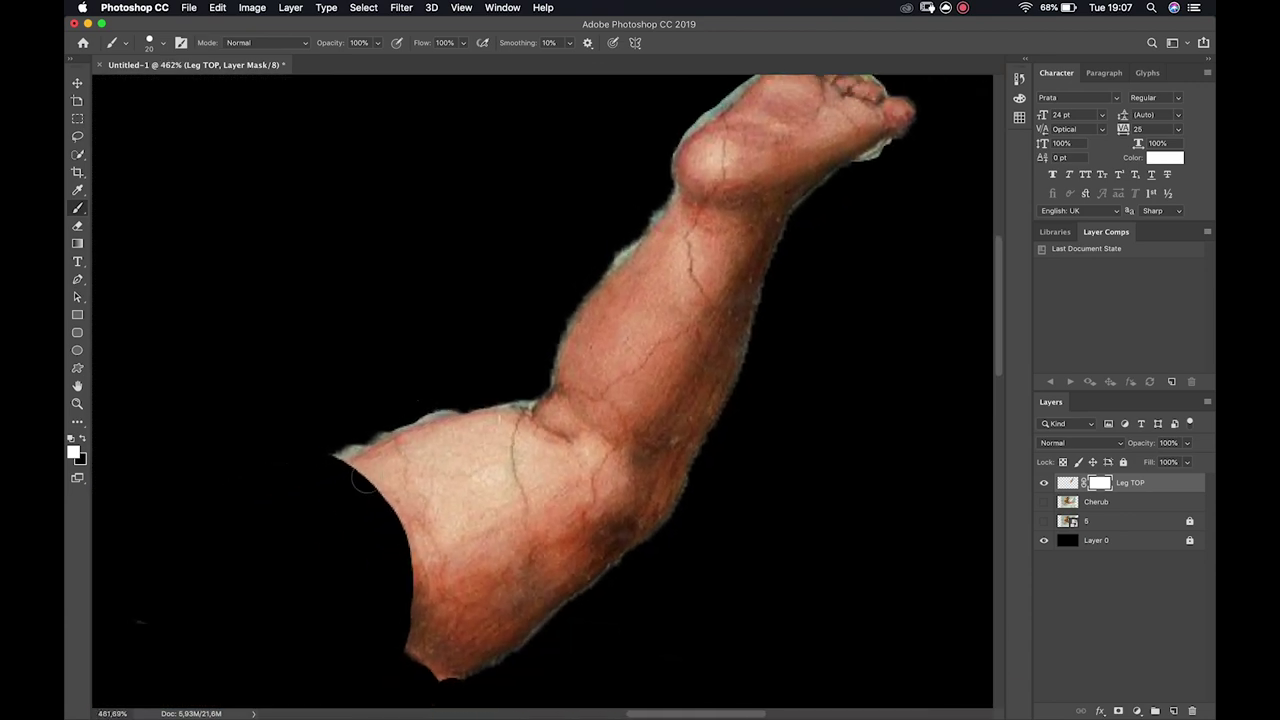
scroll(361, 480, "up", 6)
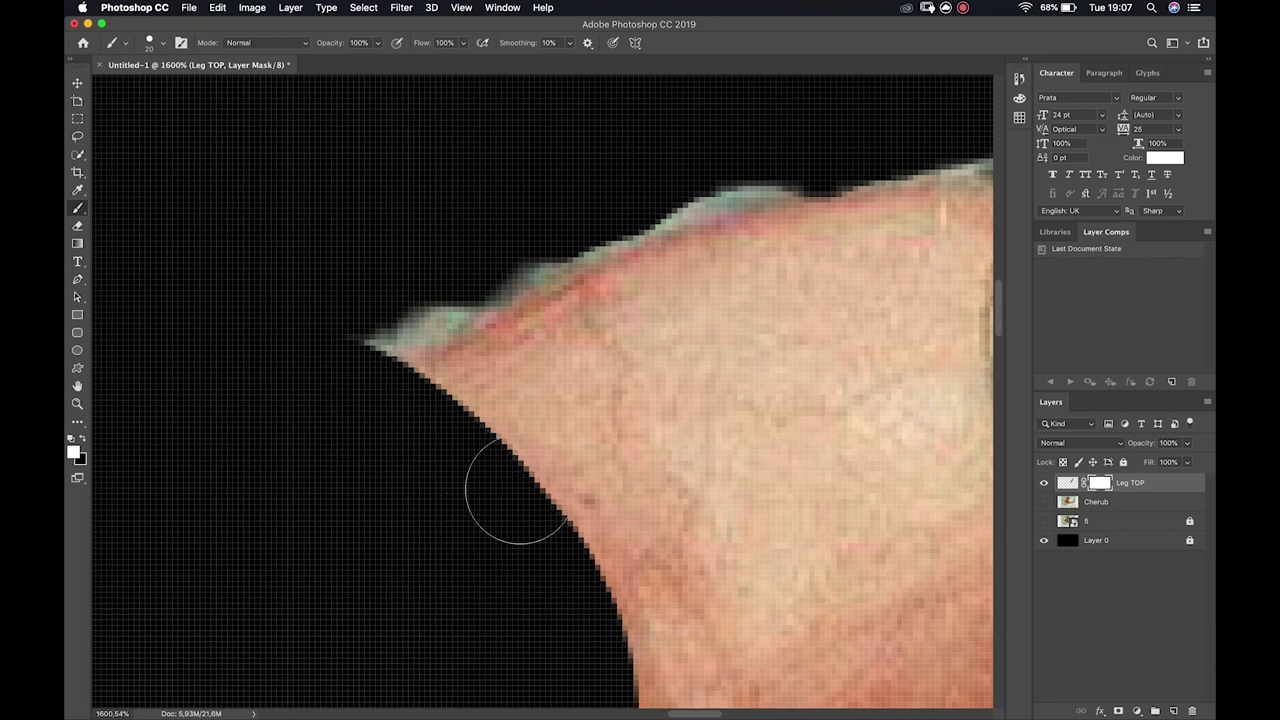
scroll(518, 490, "down", 6)
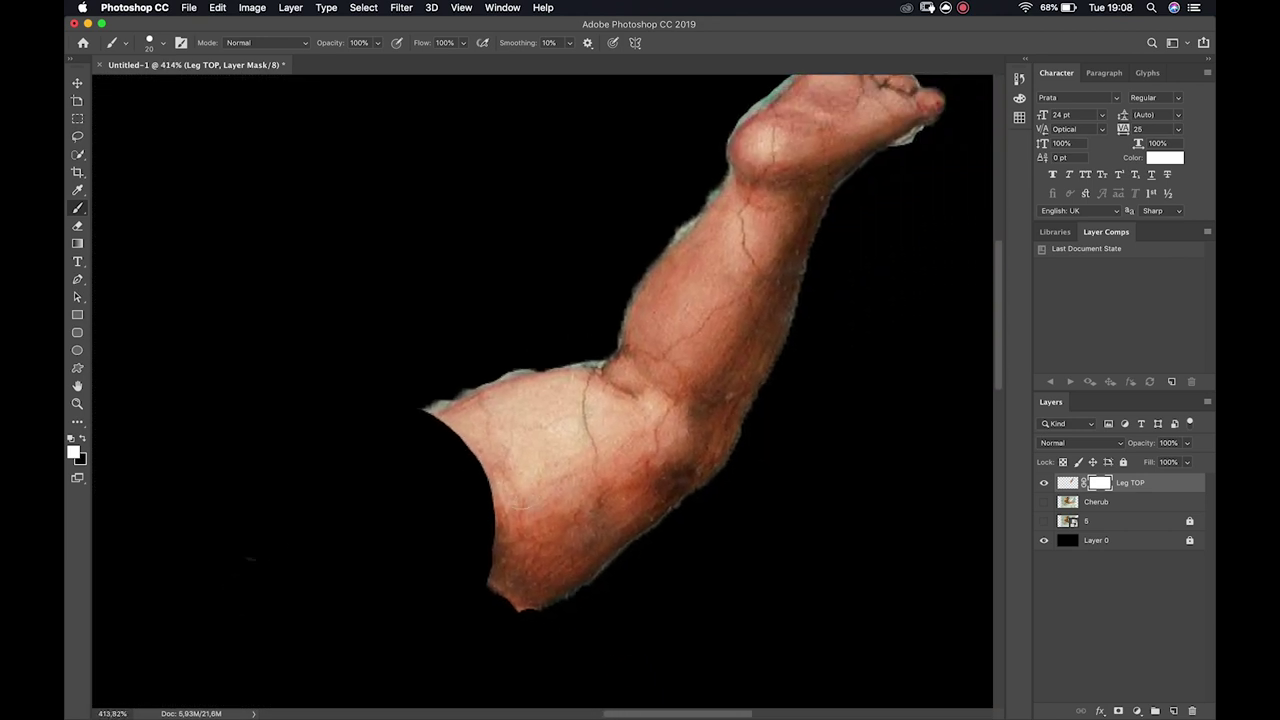
scroll(540, 390, "right", 3)
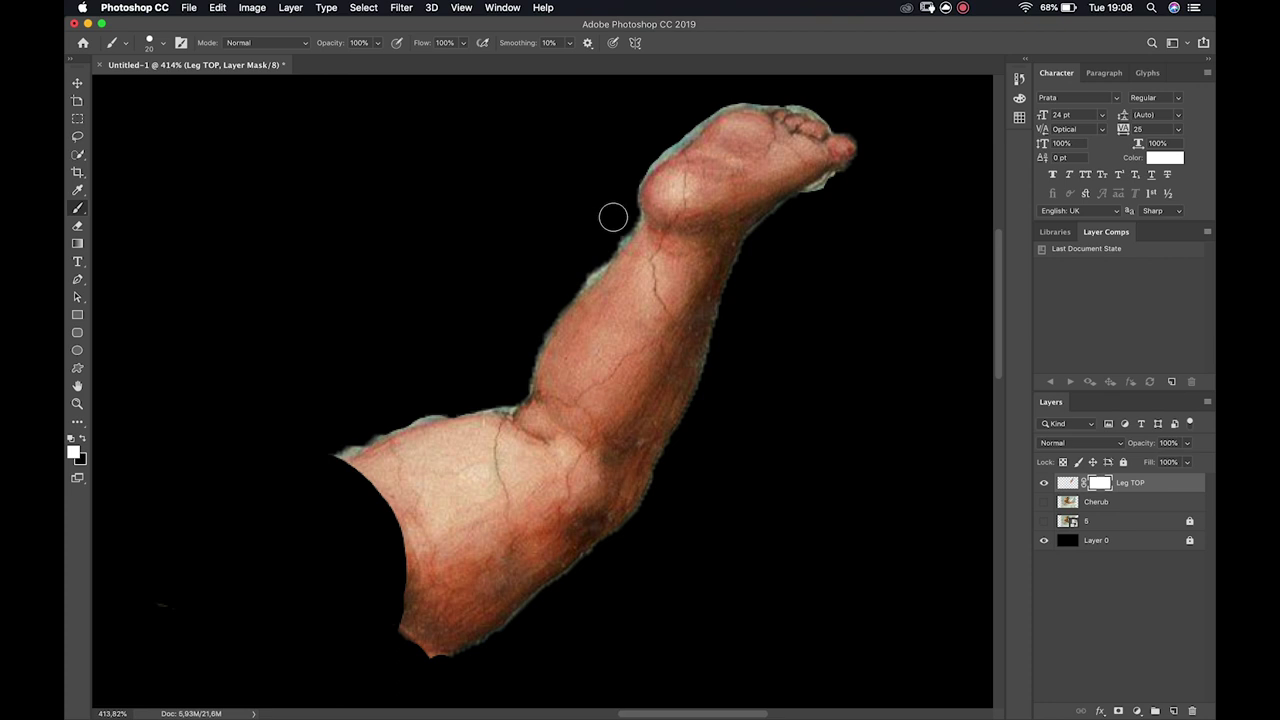
scroll(629, 214, "up", 5)
scroll(629, 214, "right", 3)
scroll(636, 220, "down", 2)
scroll(636, 220, "left", 2)
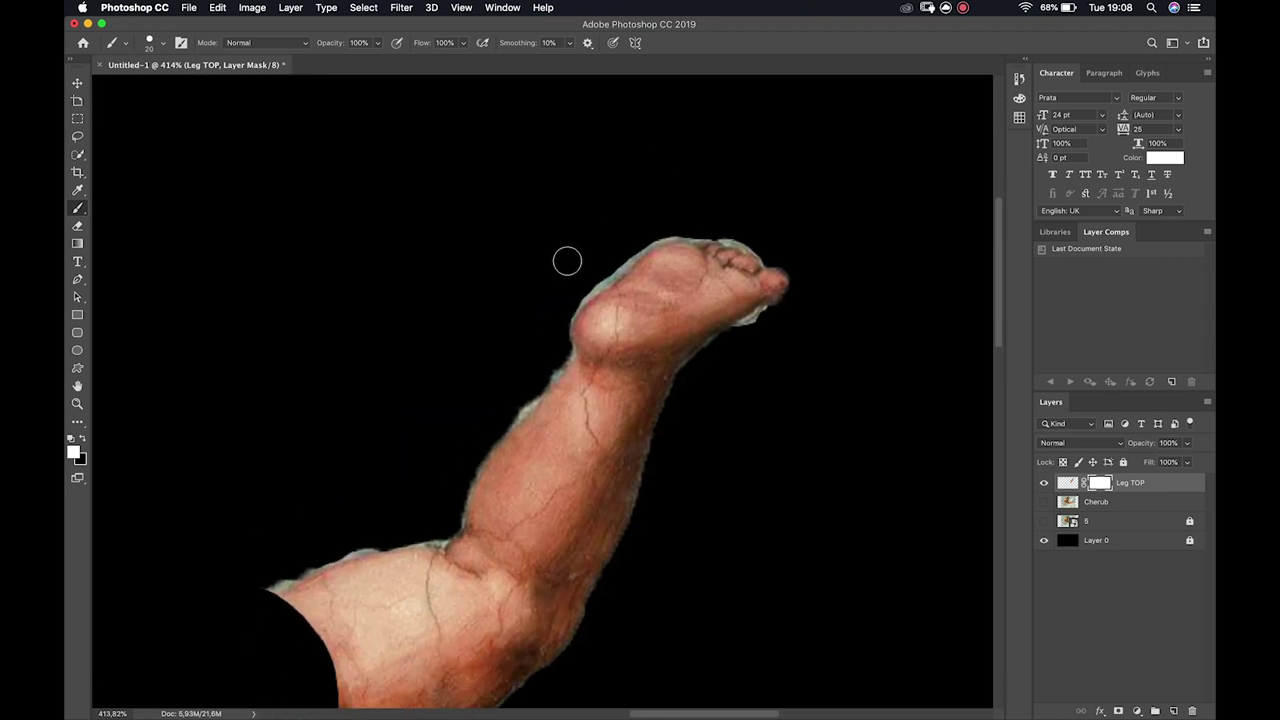
Reduce the brush to 9 px and paint black on the Leg TOP mask to trim the fringe along the heel, sole and toes
left_click(164, 44)
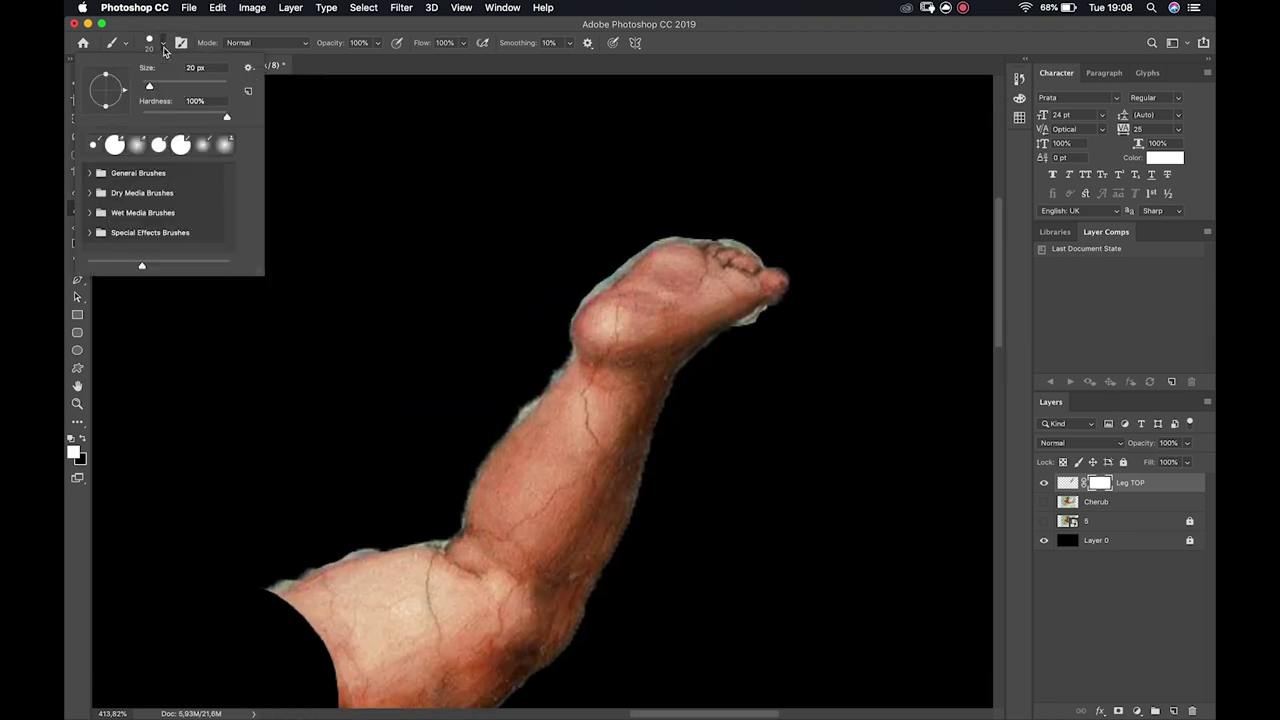
left_click_drag(227, 119, 242, 120)
left_click(163, 45)
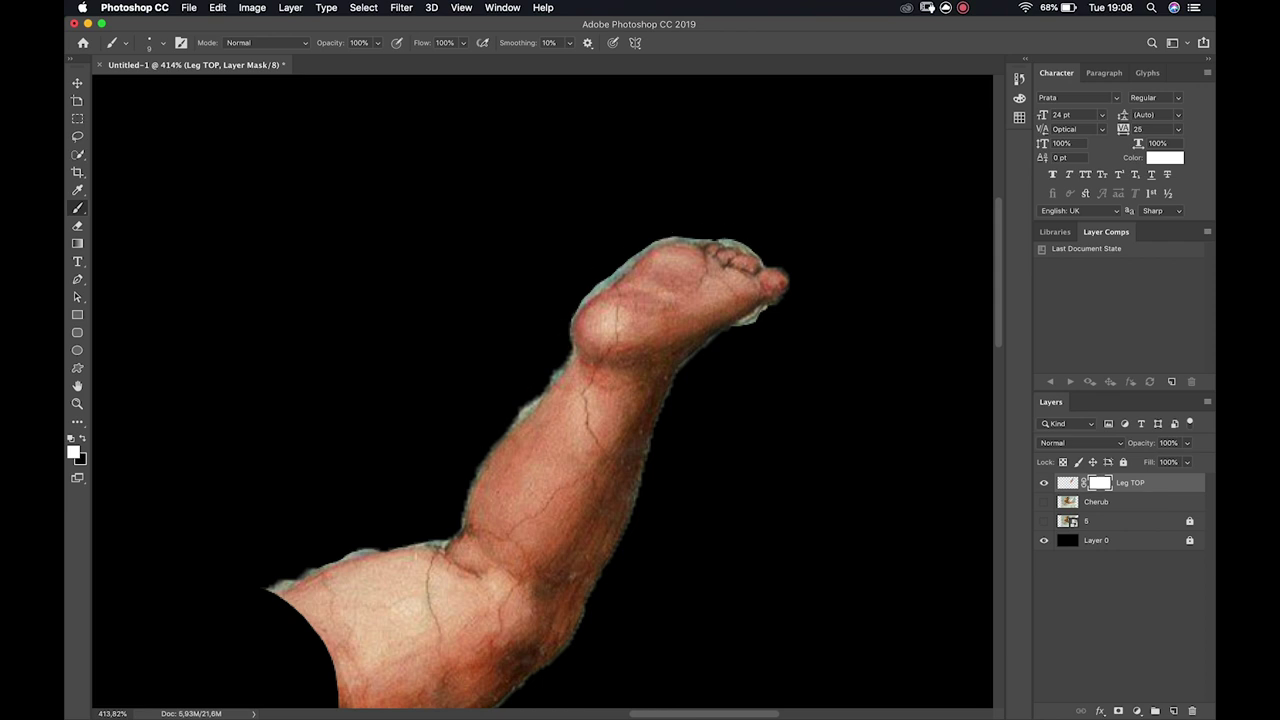
scroll(680, 260, "up", 5)
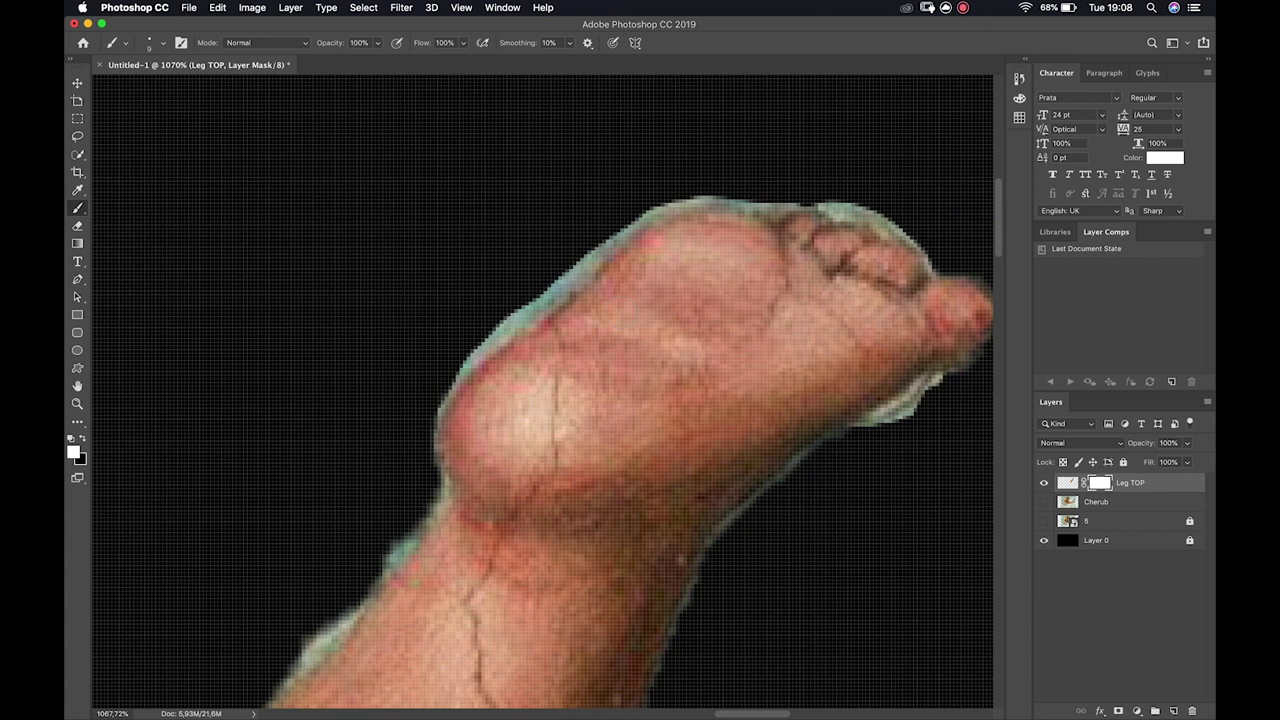
key("x")
mouse_move(551, 277)
left_mouse_down()
mouse_move(586, 251)
mouse_move(509, 306)
mouse_move(414, 423)
left_mouse_up()
mouse_move(626, 214)
left_mouse_down()
mouse_move(752, 186)
mouse_move(840, 203)
mouse_move(928, 246)
mouse_move(937, 214)
left_mouse_up()
scroll(763, 397, "right", 3)
scroll(763, 397, "down", 2)
Paint black on the Leg TOP mask to remove the fringe along the calf, the knee fold and the thigh's upper edge
scroll(770, 420, "down", 10)
scroll(770, 420, "left", 10)
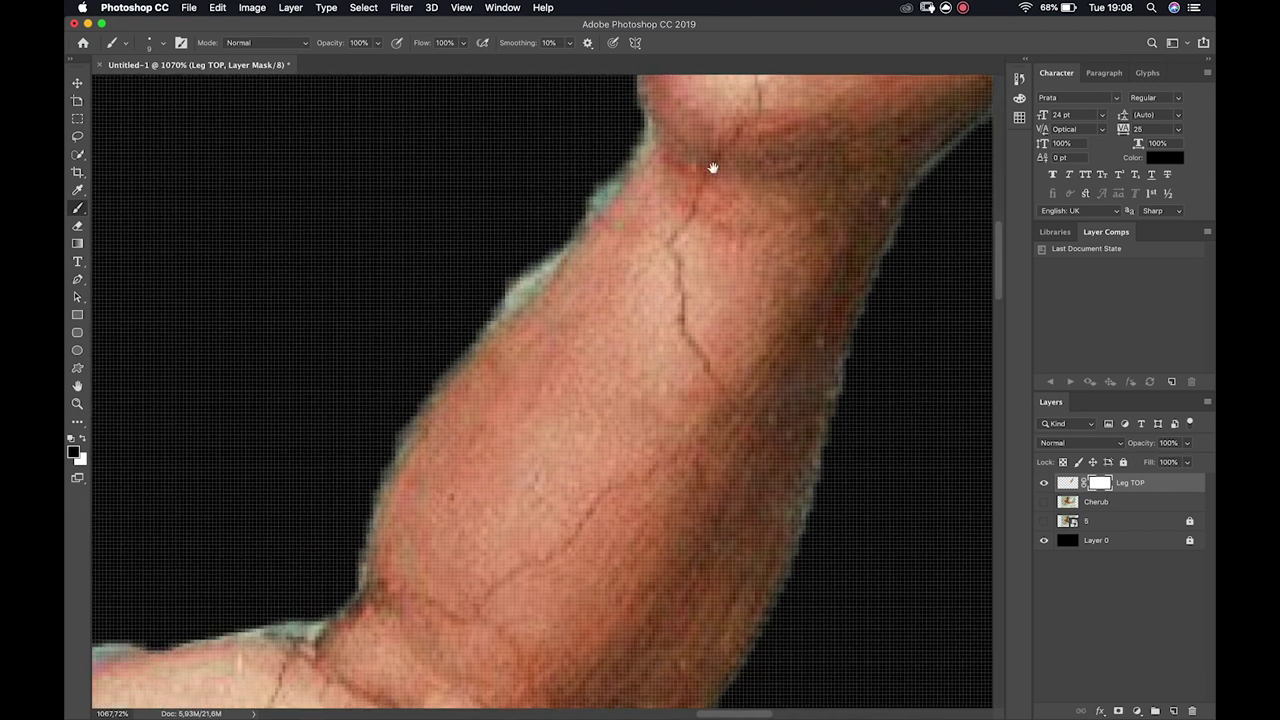
scroll(570, 285, "down", 6)
scroll(570, 285, "left", 8)
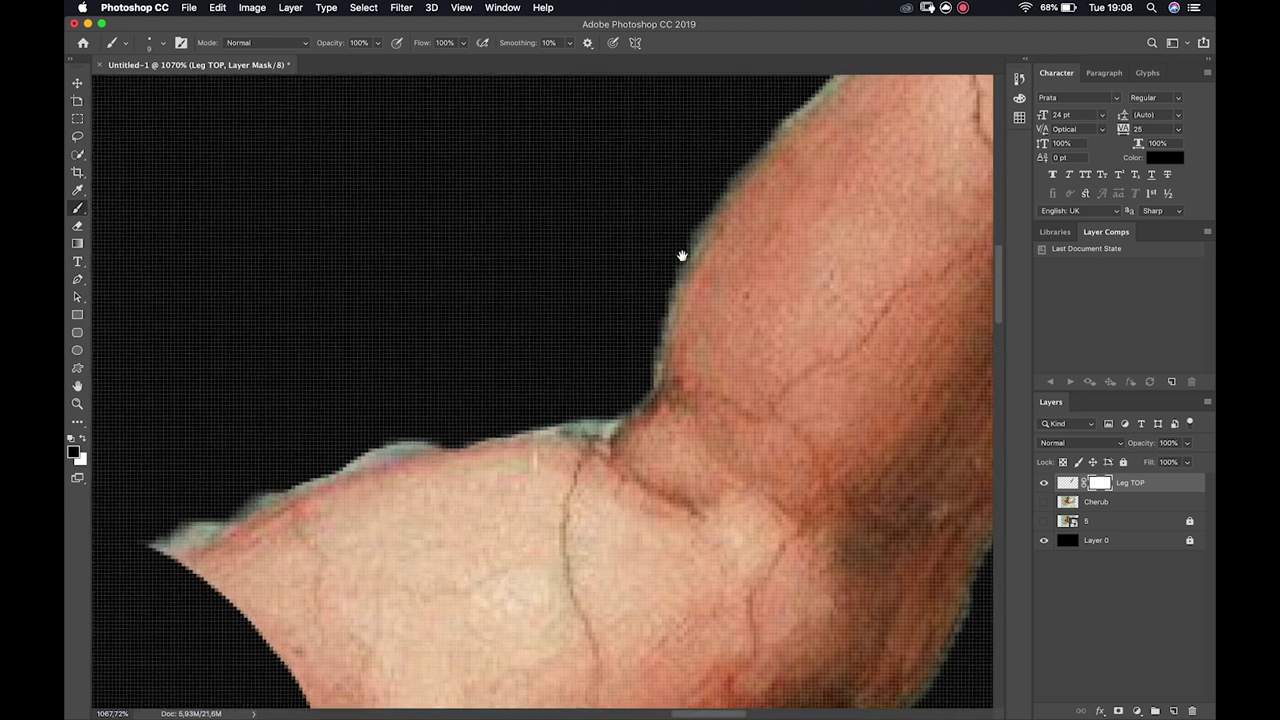
scroll(590, 420, "left", 8)
scroll(590, 420, "down", 3)
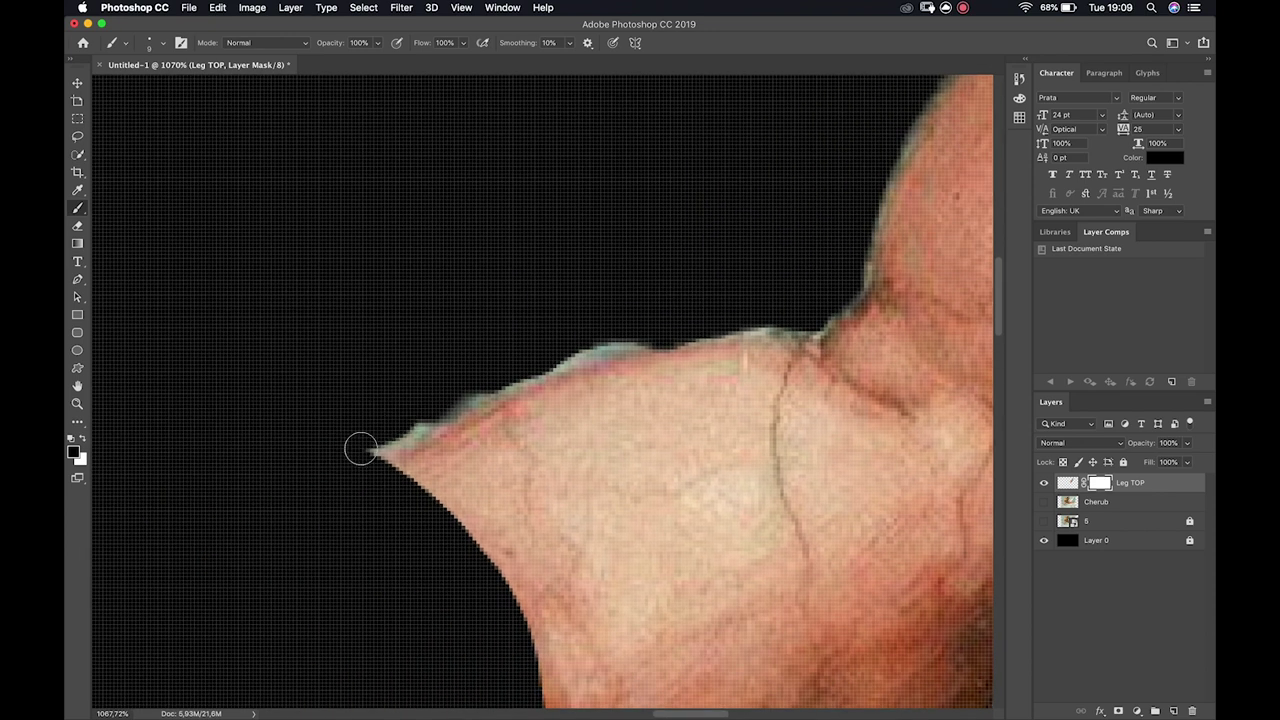
scroll(580, 345, "up", 5)
scroll(580, 345, "right", 10)
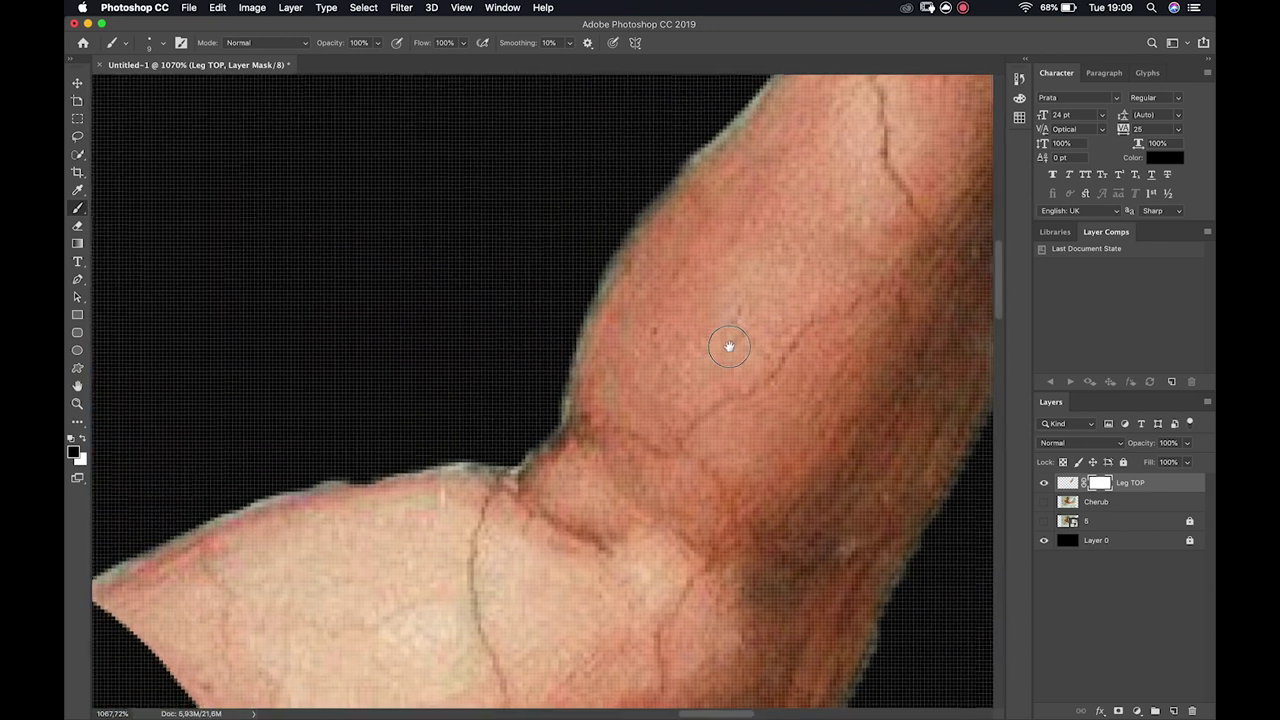
left_click_drag(729, 346, 583, 440)
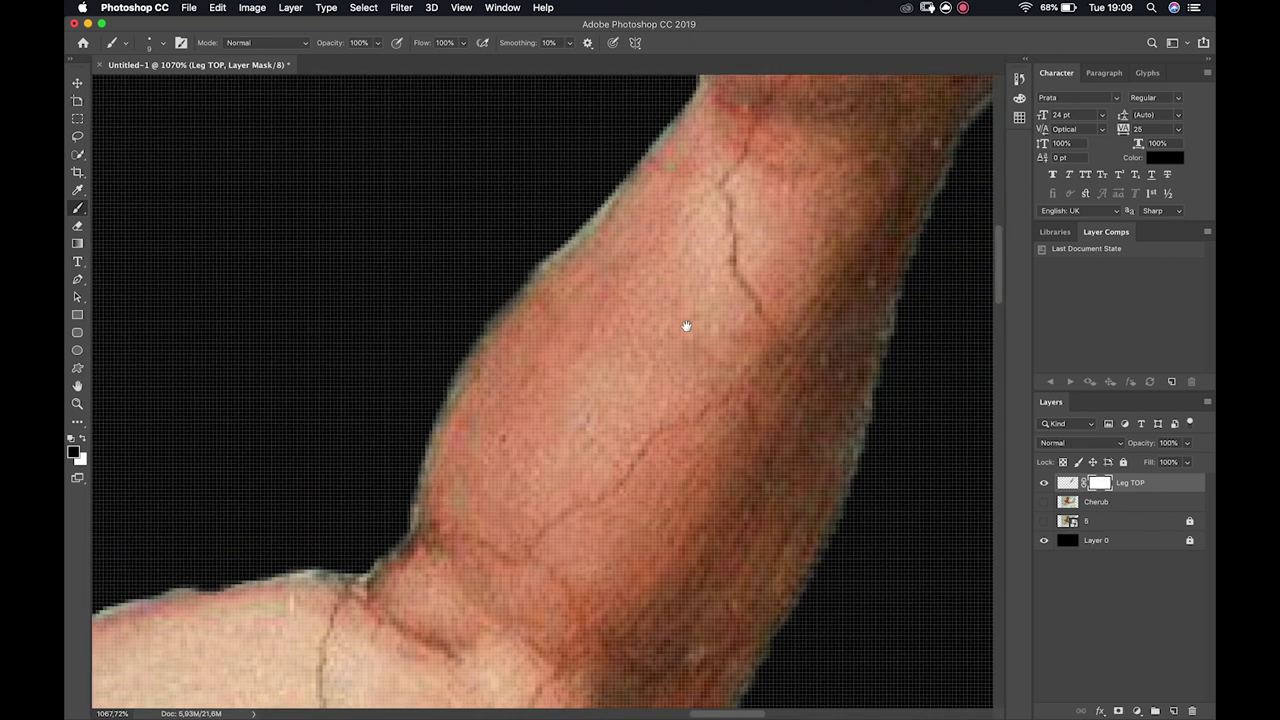
scroll(702, 349, "down", 5)
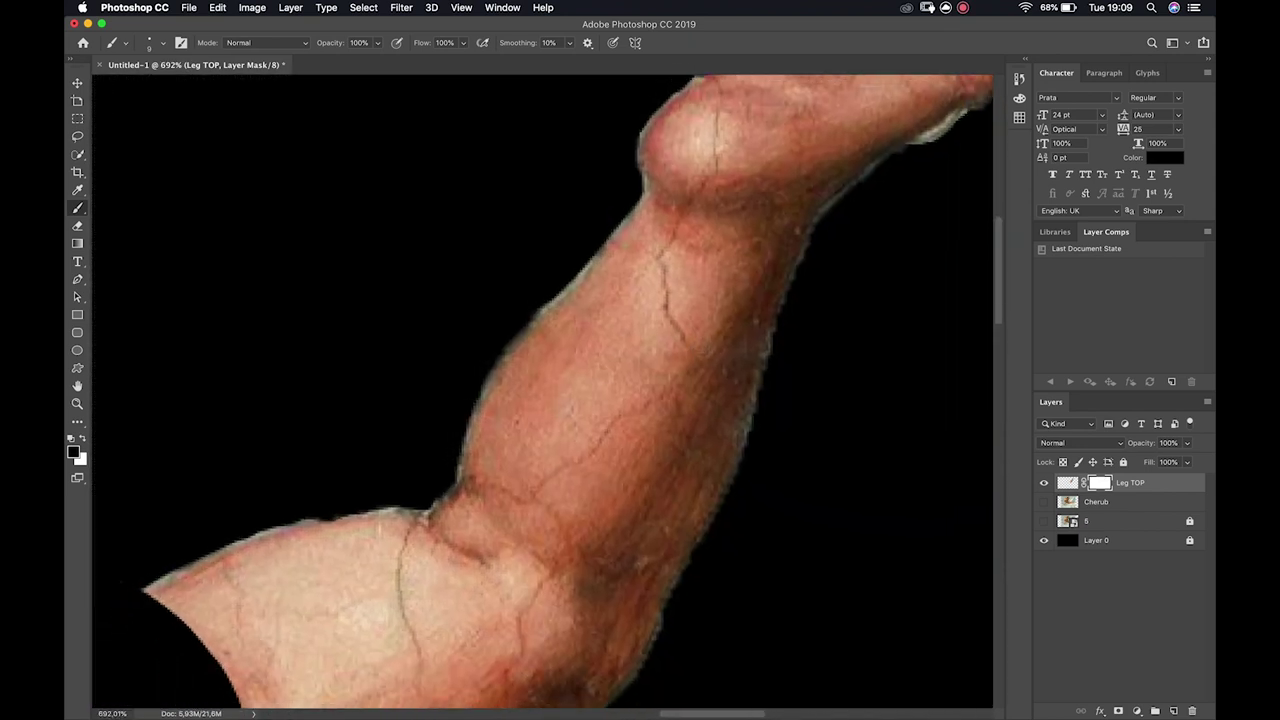
scroll(702, 349, "down", 1)
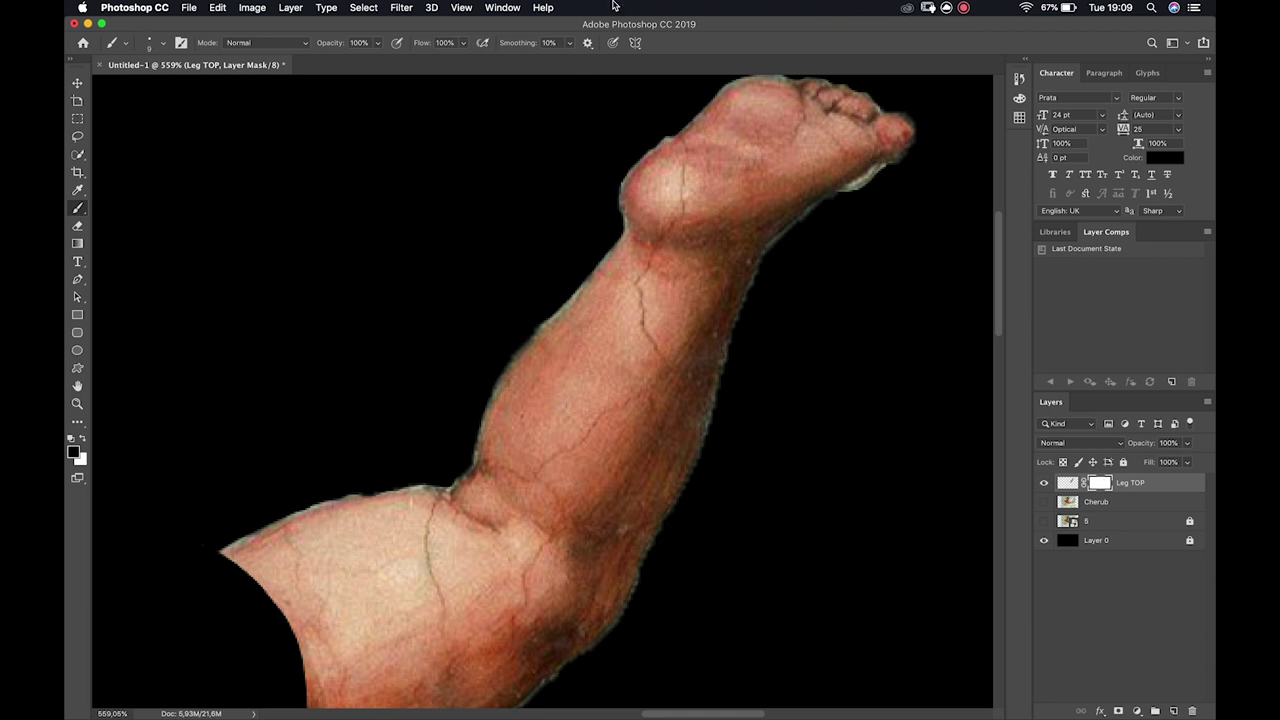
key("super+alt+z")
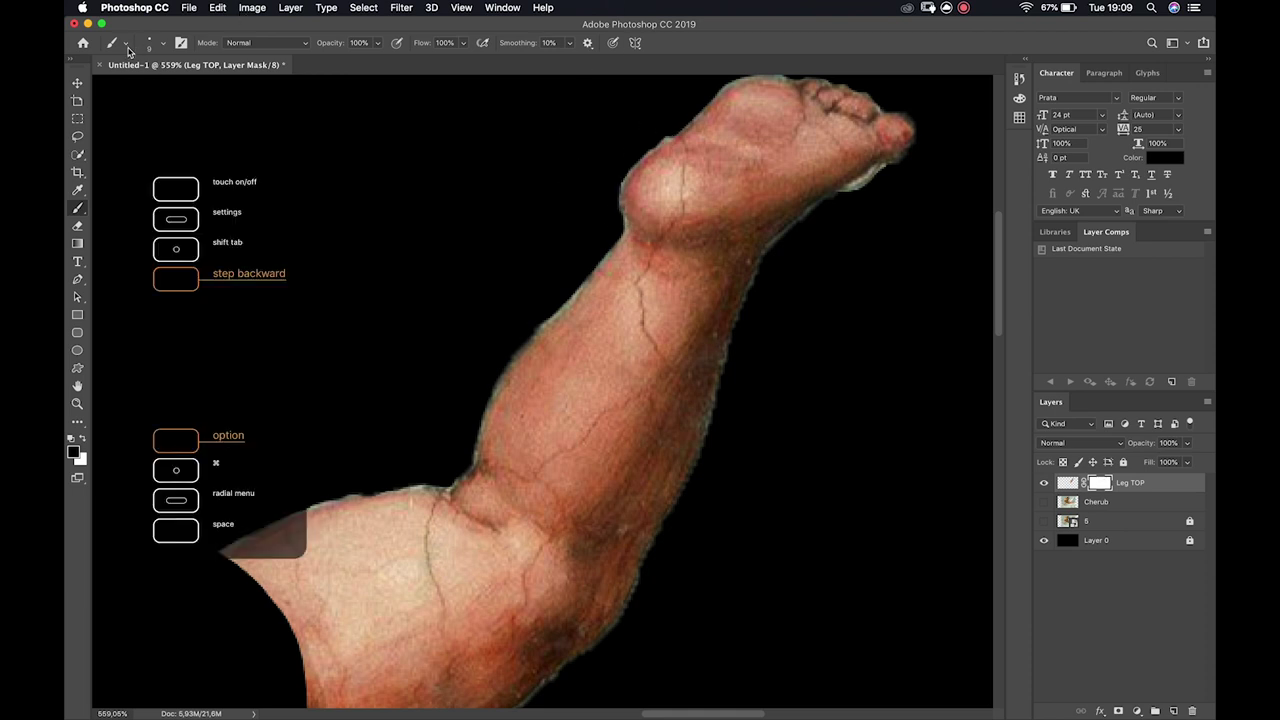
left_click(127, 46)
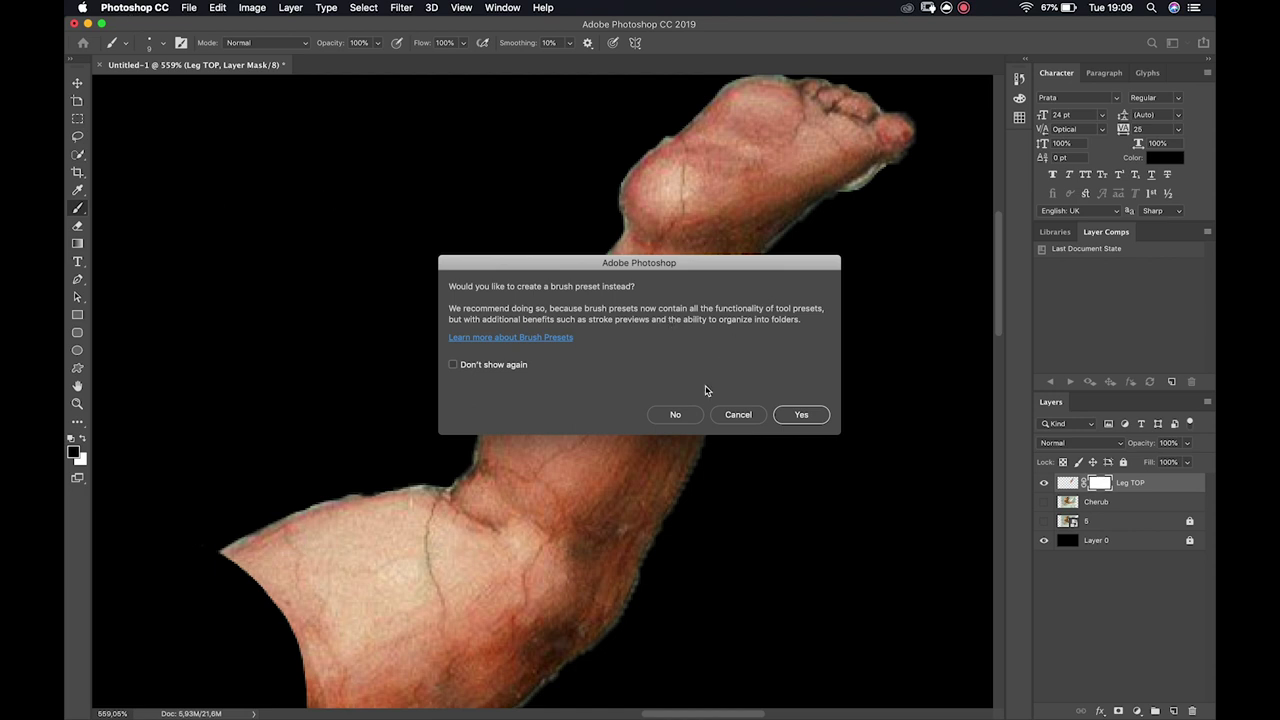
left_click(690, 414)
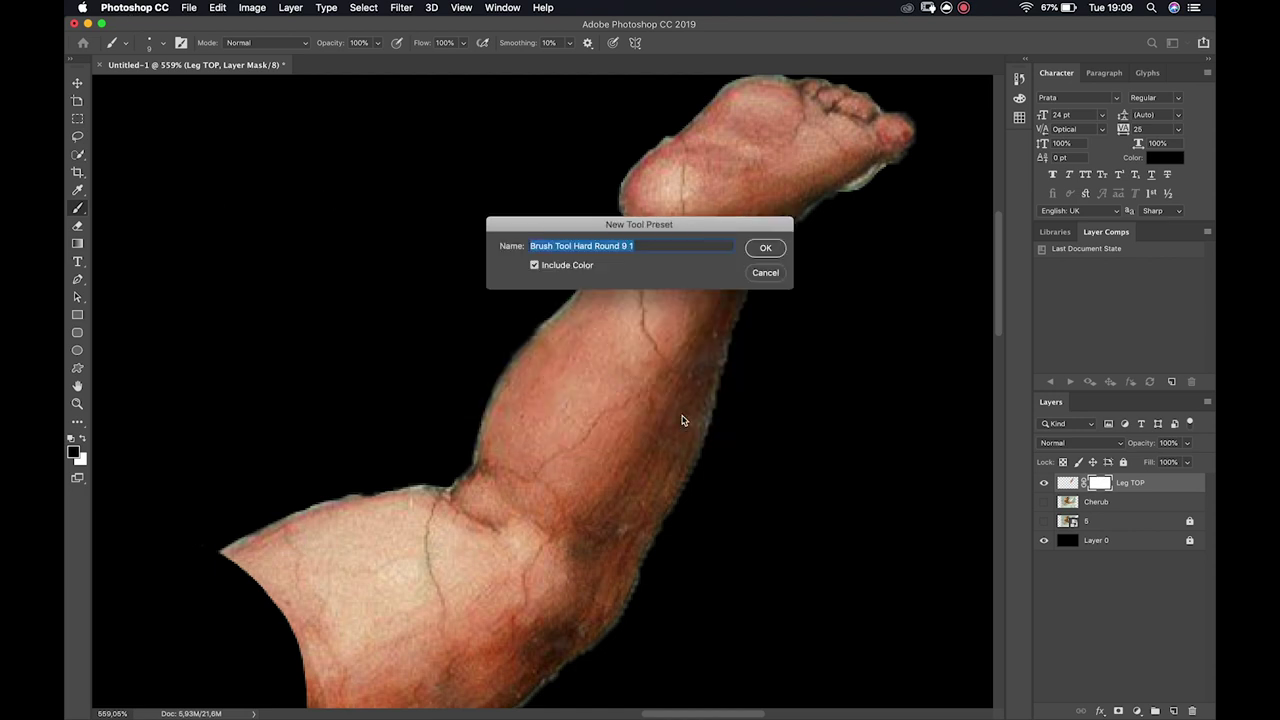
left_click(766, 272)
left_click(127, 46)
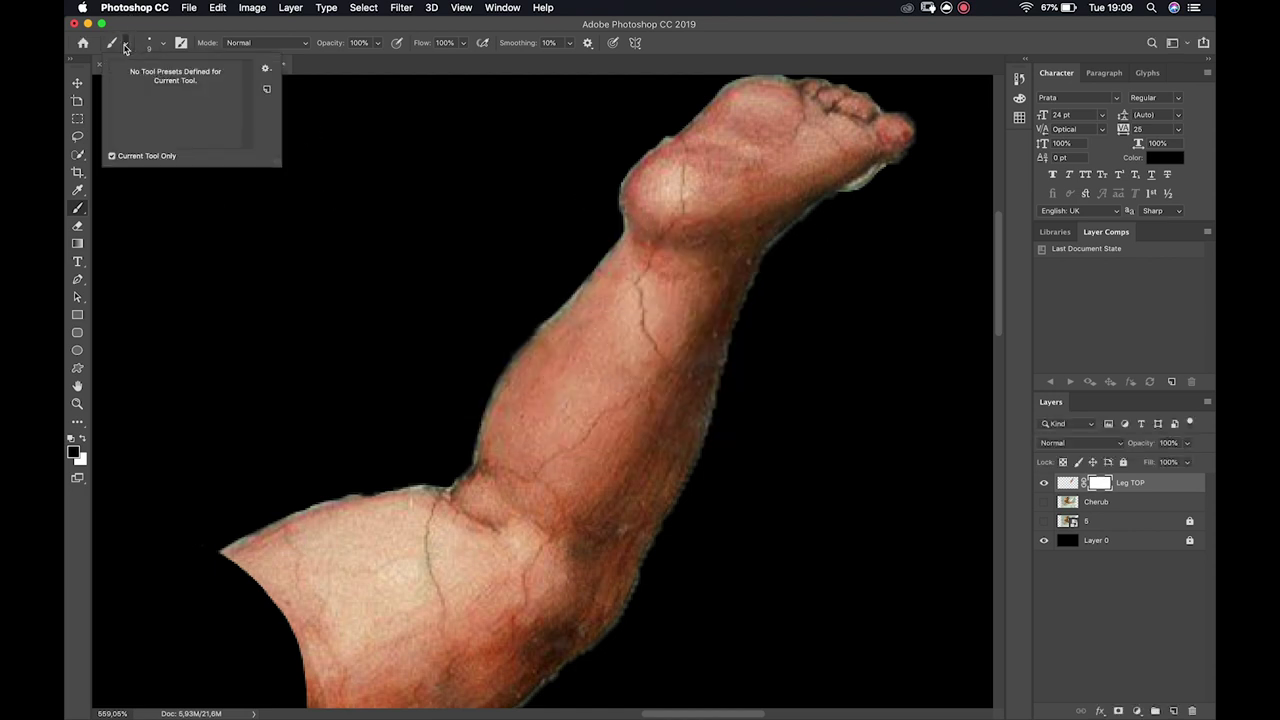
left_click(114, 46)
left_click(113, 47)
left_click(124, 46)
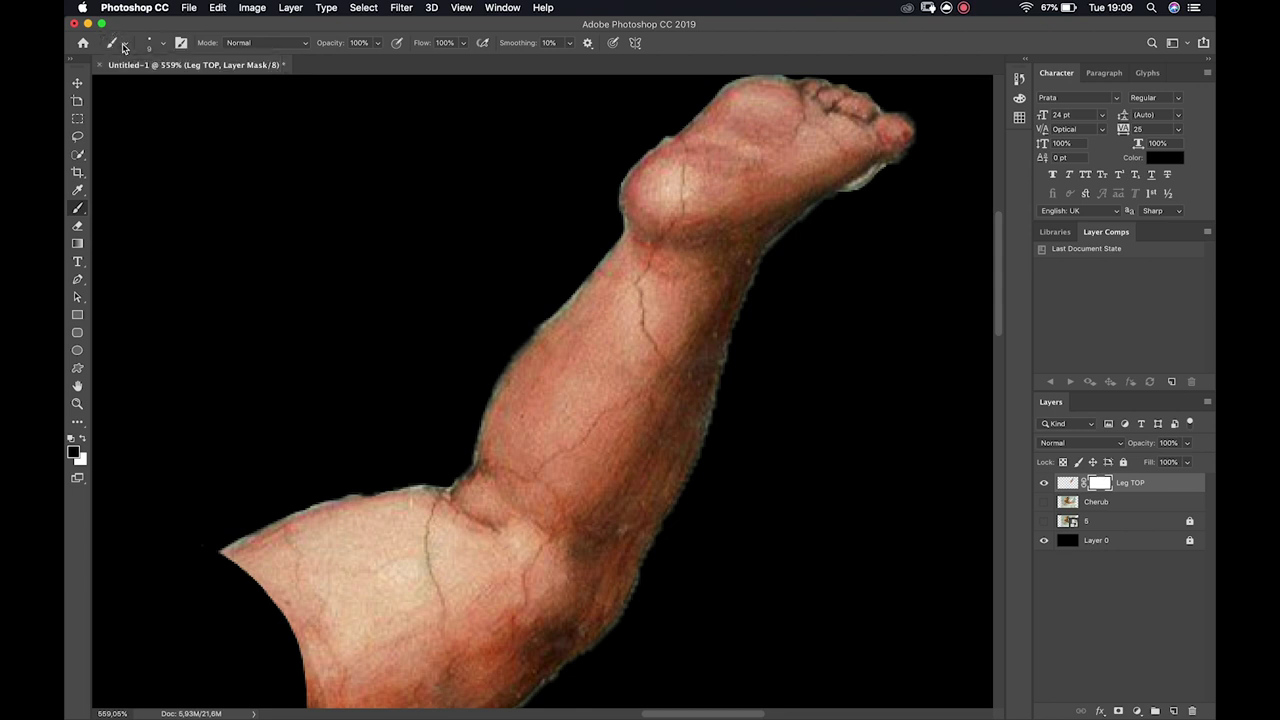
Set the brush hardness to 0% and its size to 9 px, and soften the shin's edge below the heel on the mask
left_click(157, 48)
mouse_move(203, 115)
left_mouse_down()
mouse_move(124, 117)
mouse_move(161, 89)
left_mouse_up()
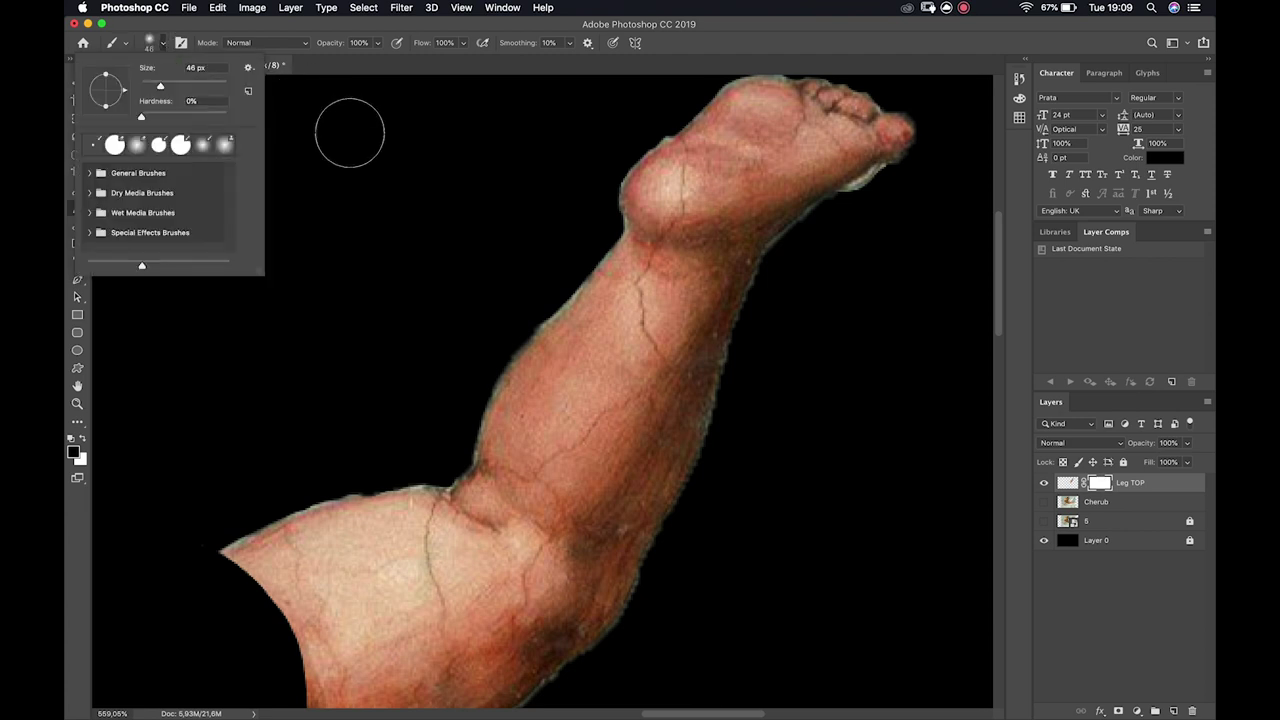
left_click(429, 163)
scroll(570, 222, "up", 3)
scroll(570, 222, "up", 3)
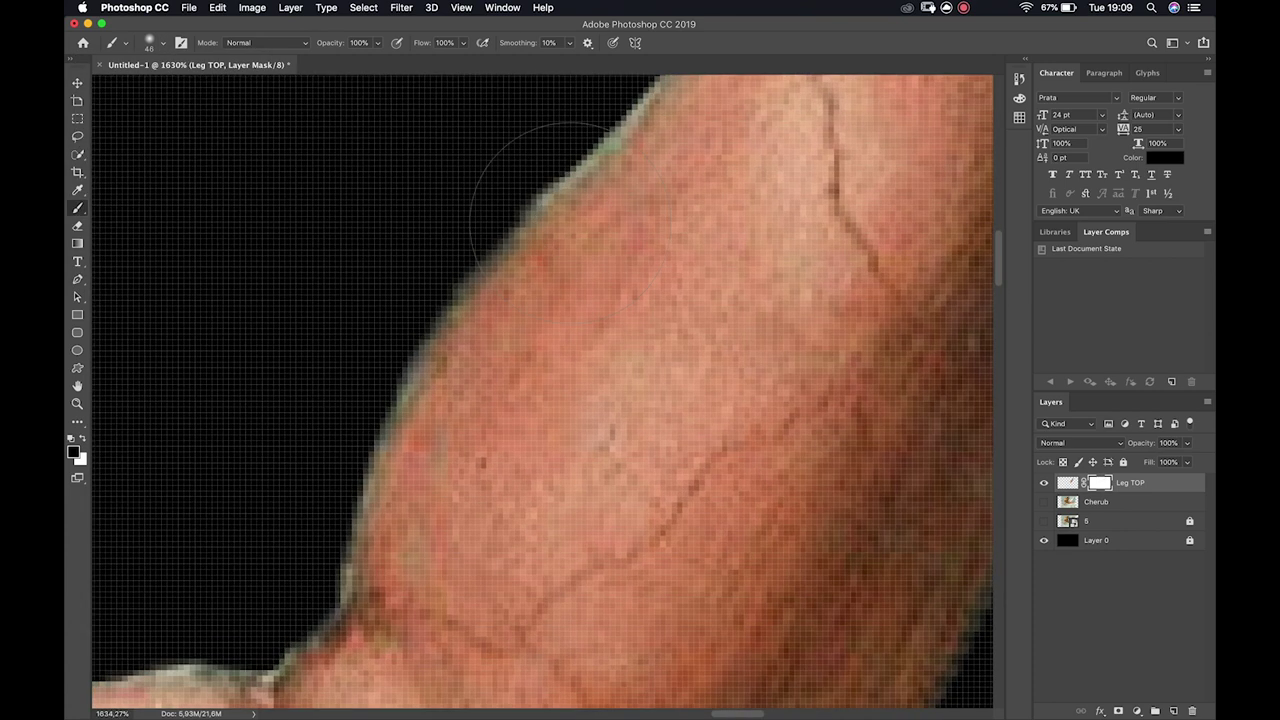
key("bracketleft")
key("bracketleft")
key("bracketleft")
key("bracketleft")
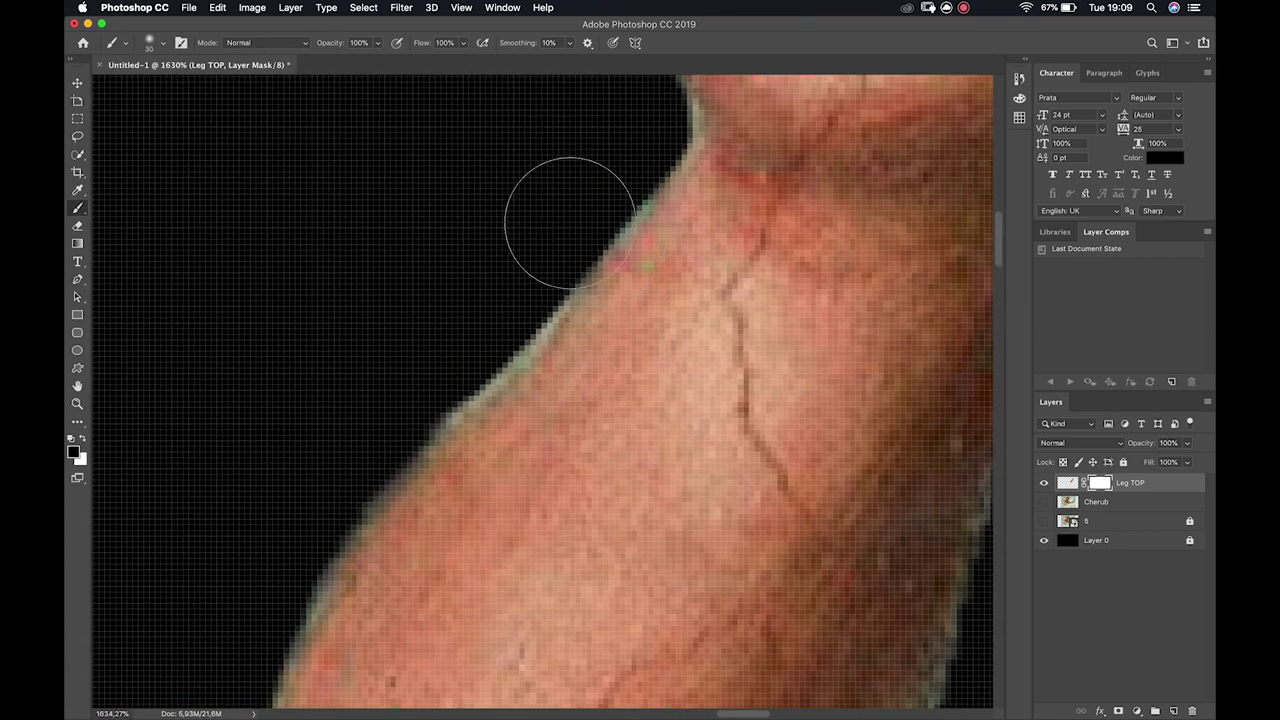
mouse_move(560, 209)
left_mouse_down()
mouse_move(723, 200)
mouse_move(789, 180)
mouse_move(808, 149)
mouse_move(777, 200)
mouse_move(712, 258)
left_mouse_up()
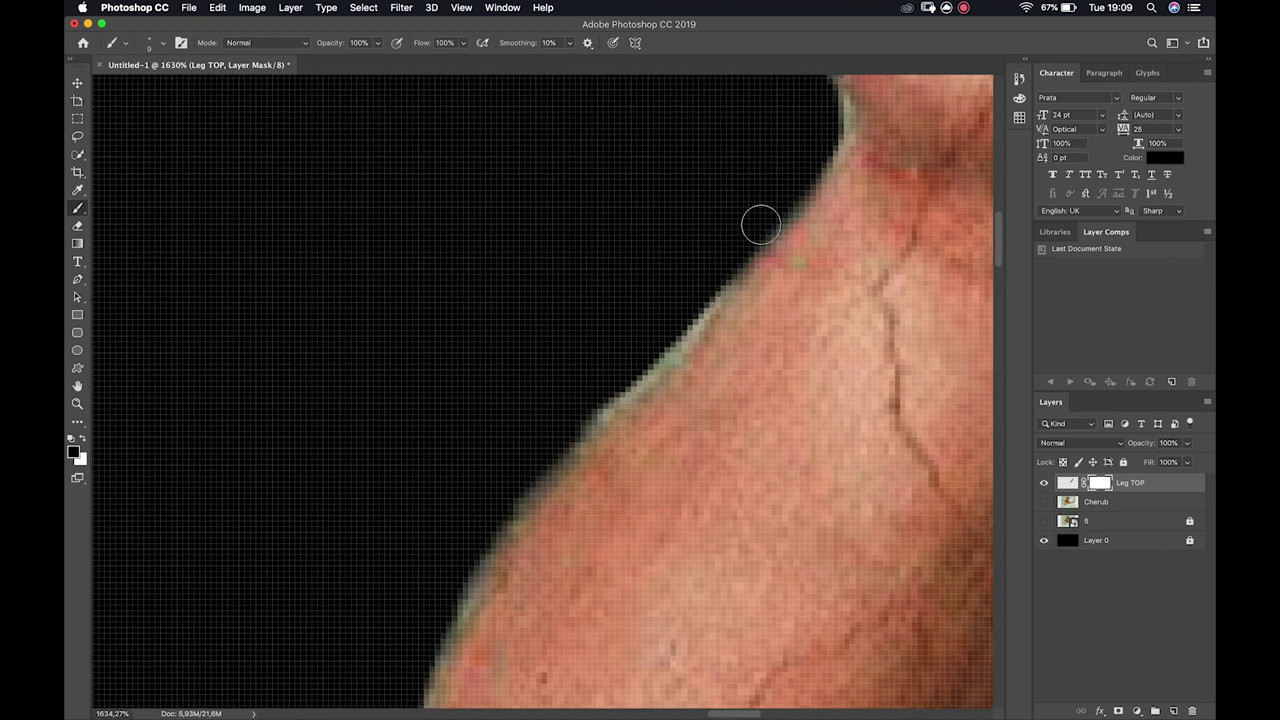
Hide the black Layer 0 and paint along the shin's edge on the mask against transparency
left_click(1044, 540)
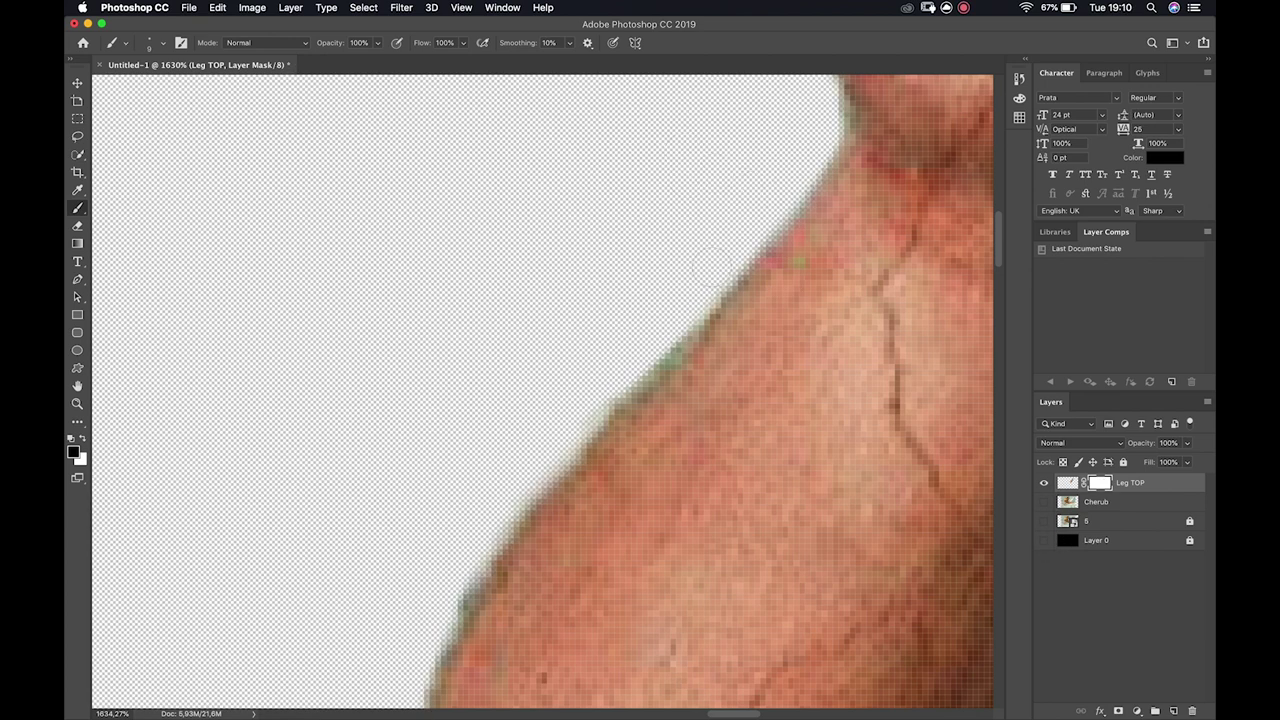
scroll(720, 240, "up", 5)
left_click_drag(823, 217, 496, 438)
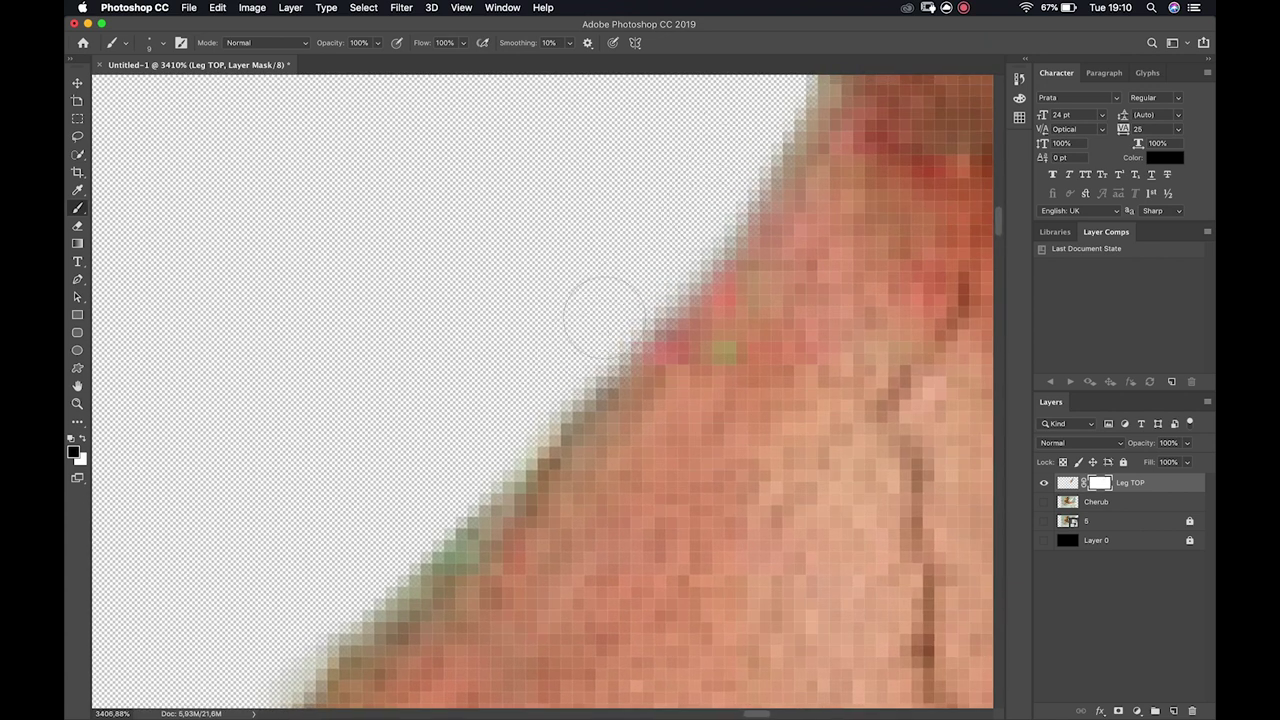
Try a softer shin edge with the brush enlarged to 20 px, and undo the mask strokes
key("bracketright")
key("bracketright")
key("bracketright")
key("bracketright")
key("bracketleft")
left_click_drag(700, 120, 545, 326)
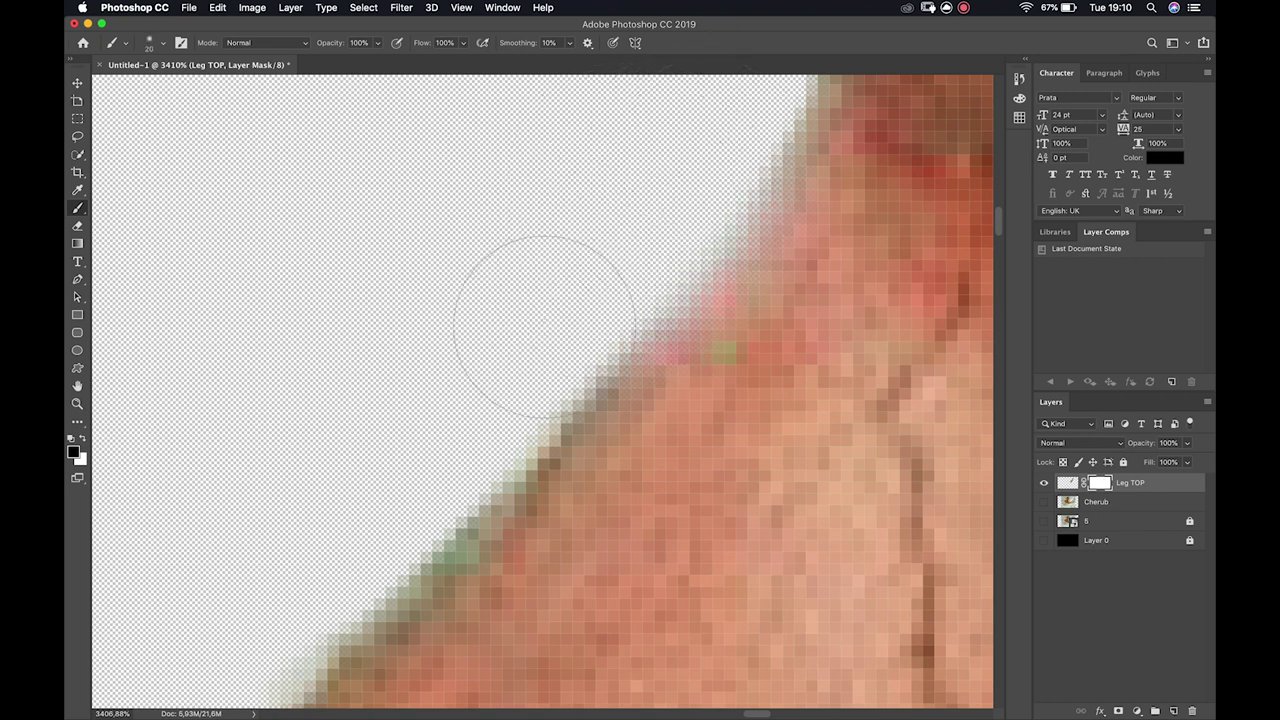
right_click(562, 286)
left_click(738, 232)
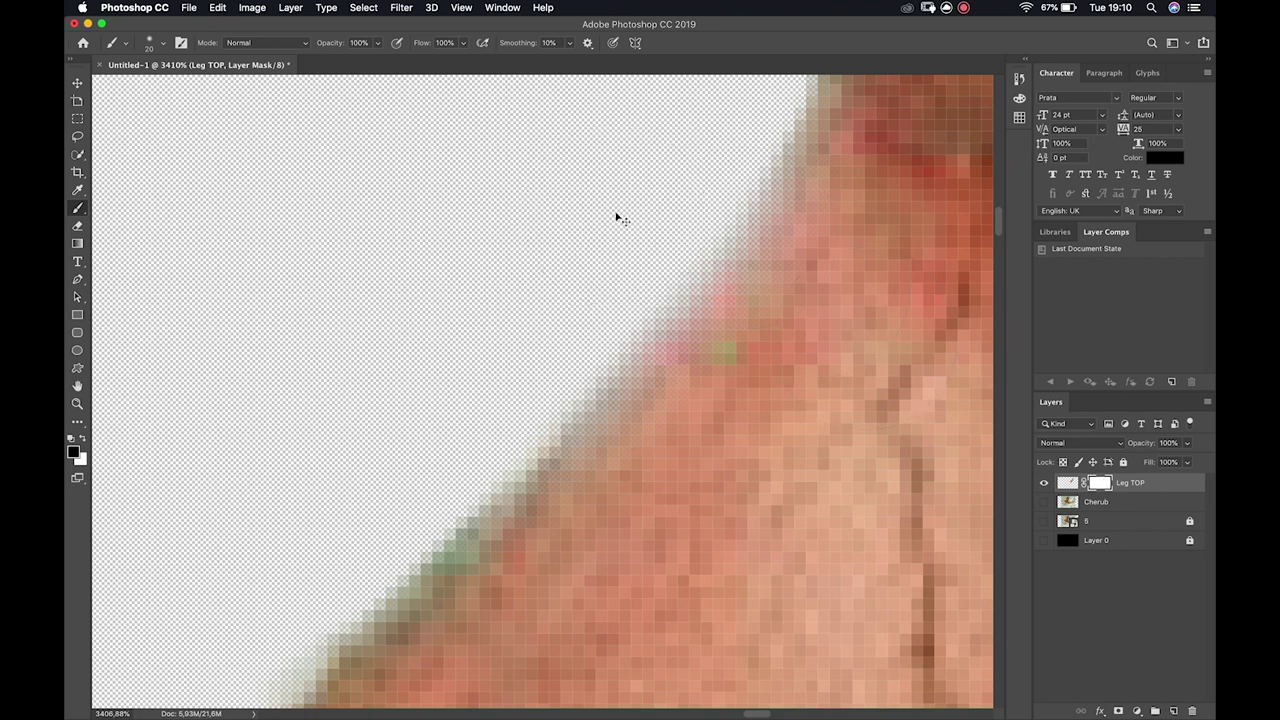
key("super+z")
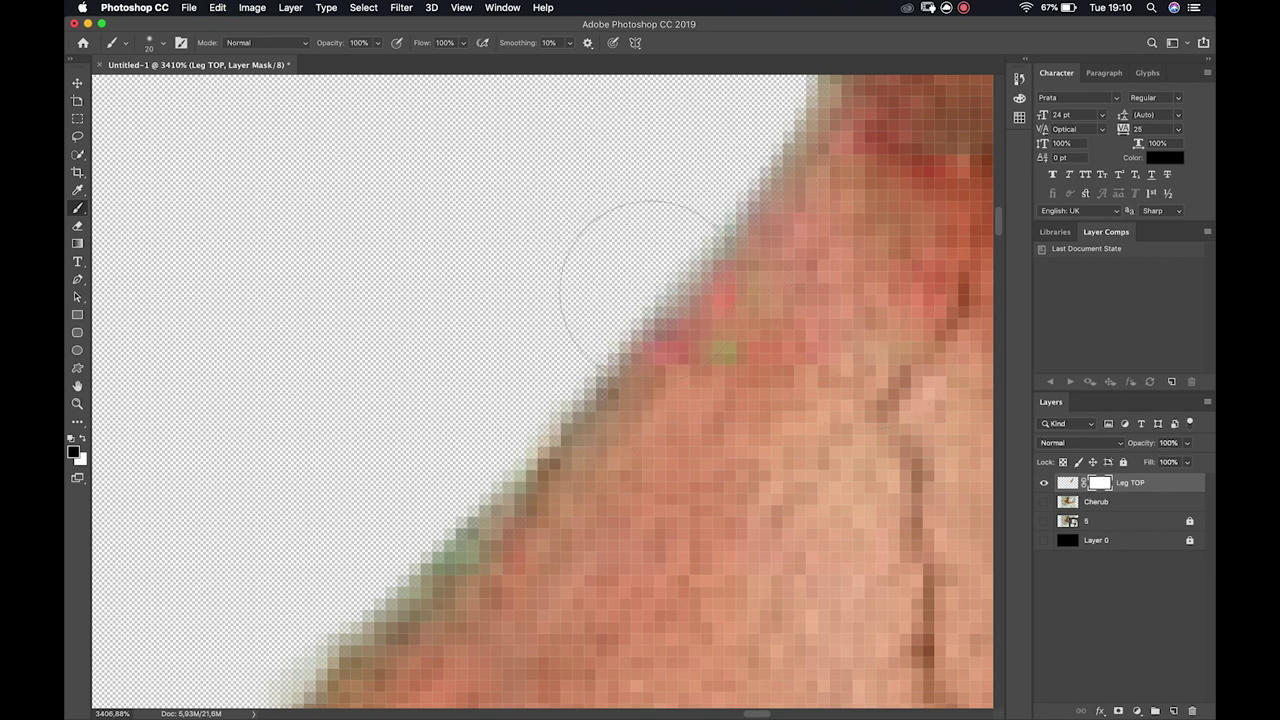
Show the black Layer 0 again and bring the foot's toes into close view
scroll(640, 284, "down", 5)
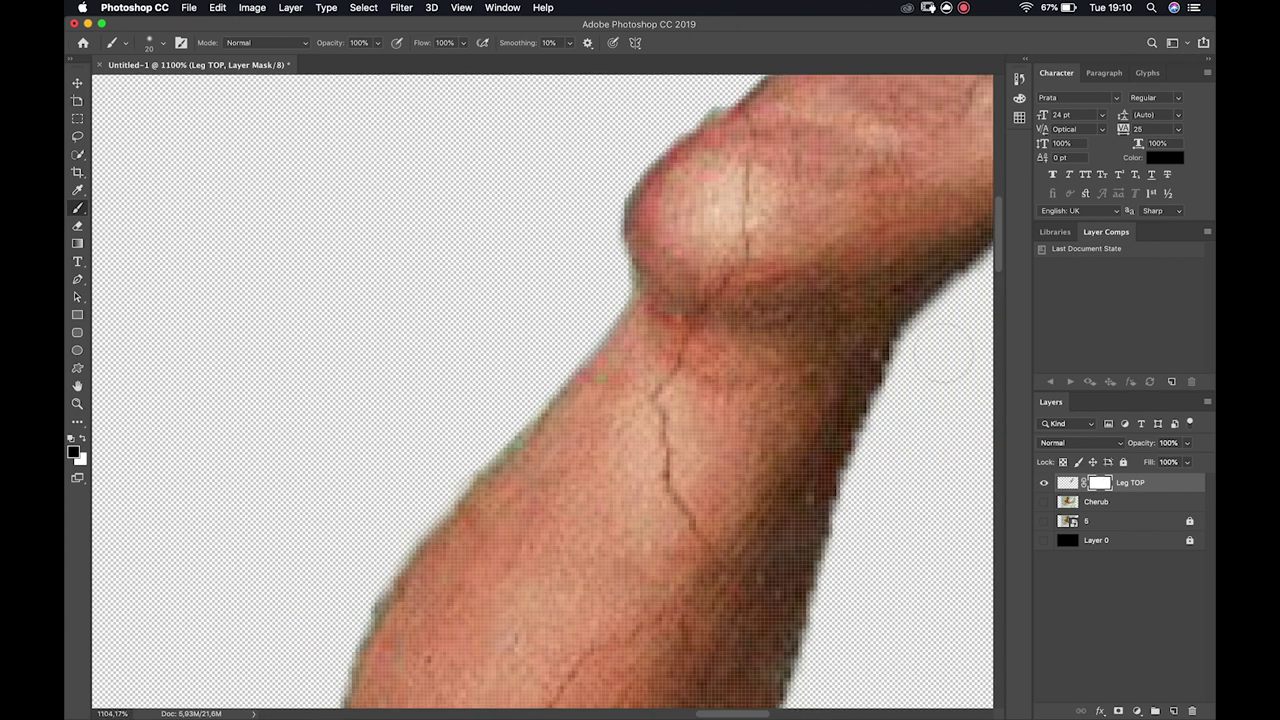
left_click(1044, 540)
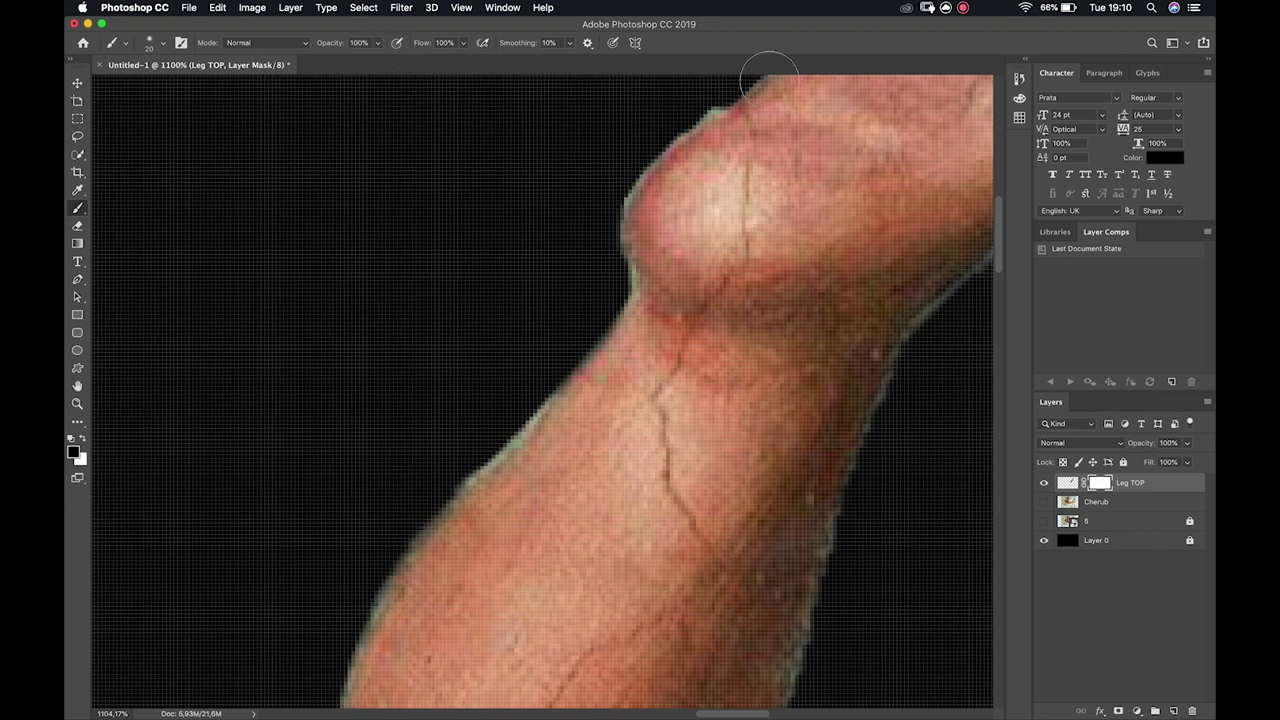
left_click_drag(717, 146, 505, 318)
scroll(670, 302, "up", 5)
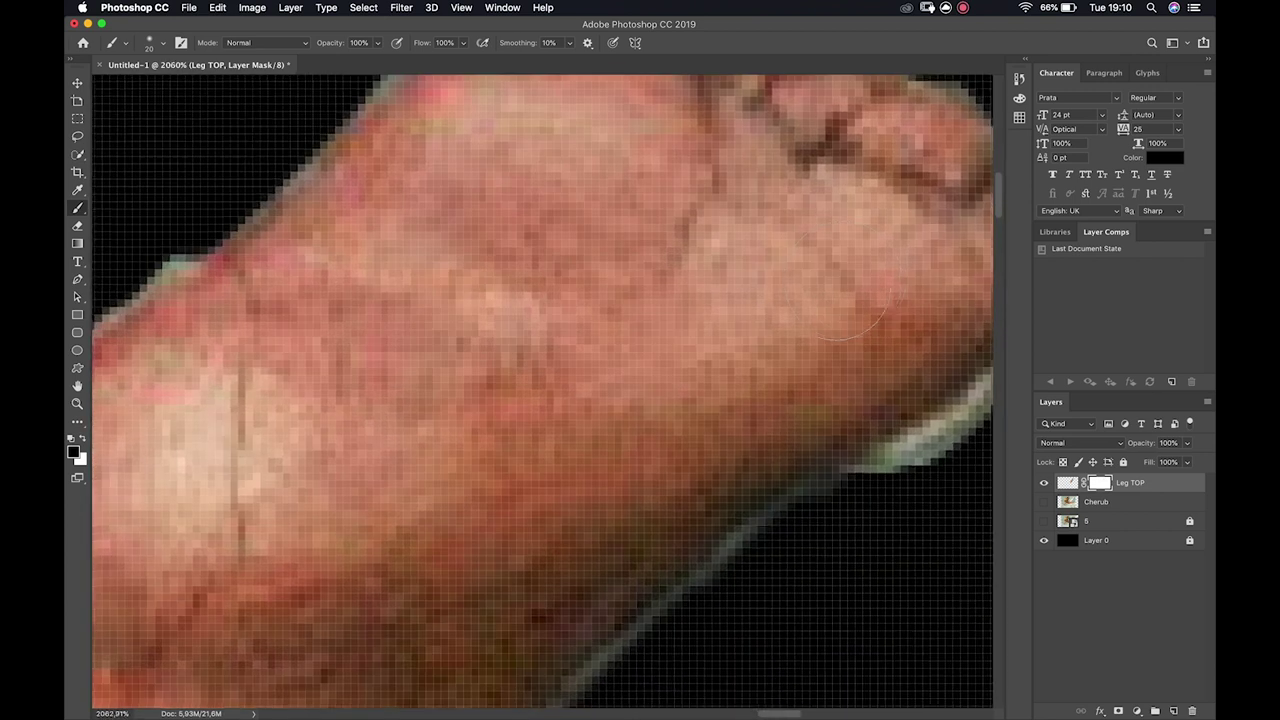
left_click_drag(670, 302, 463, 329)
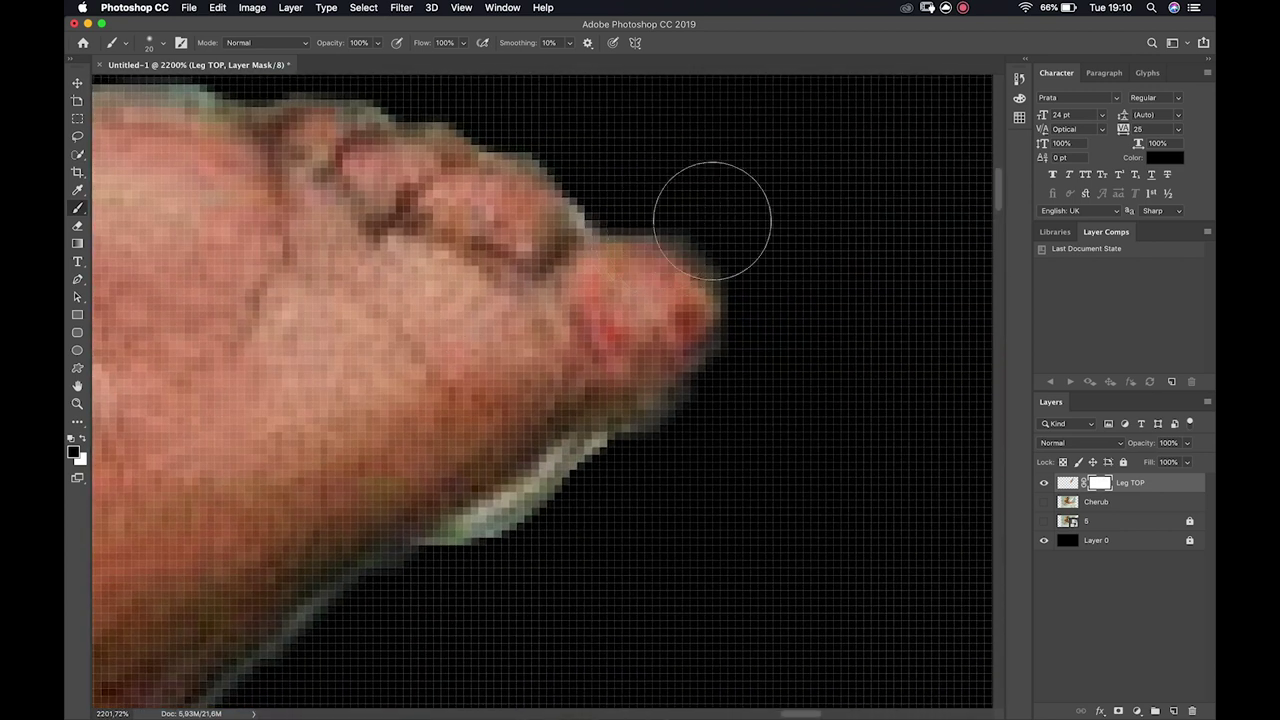
Reduce the brush to 7 px and set its opacity to 20% for gradual mask painting
key("bracketleft")
key("bracketleft")
key("bracketleft")
key("bracketleft")
key("bracketleft")
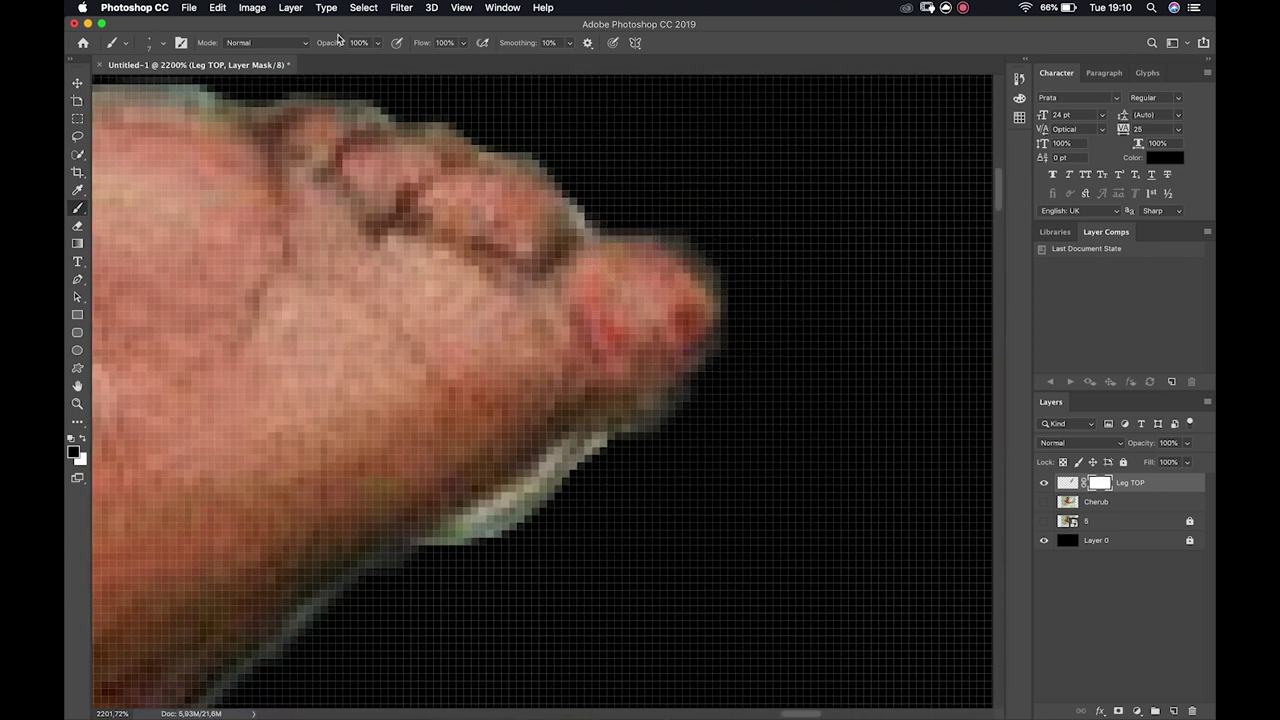
left_click(378, 43)
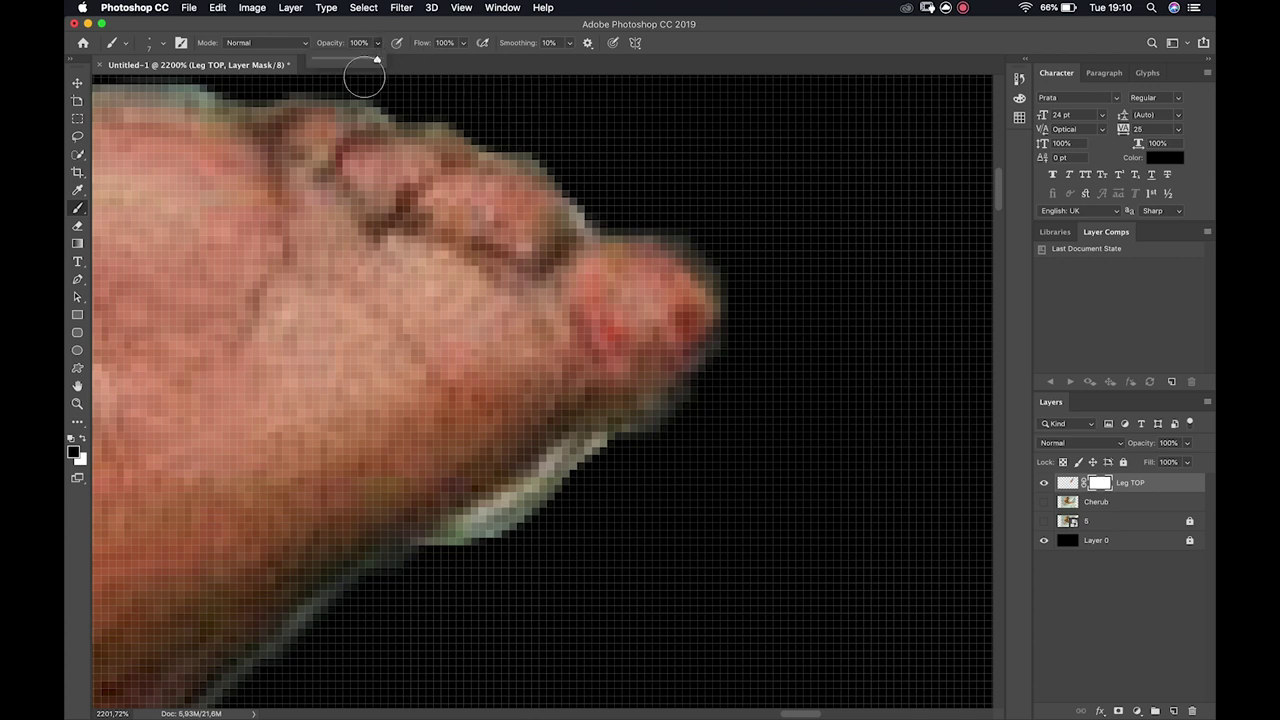
left_click_drag(336, 63, 364, 42)
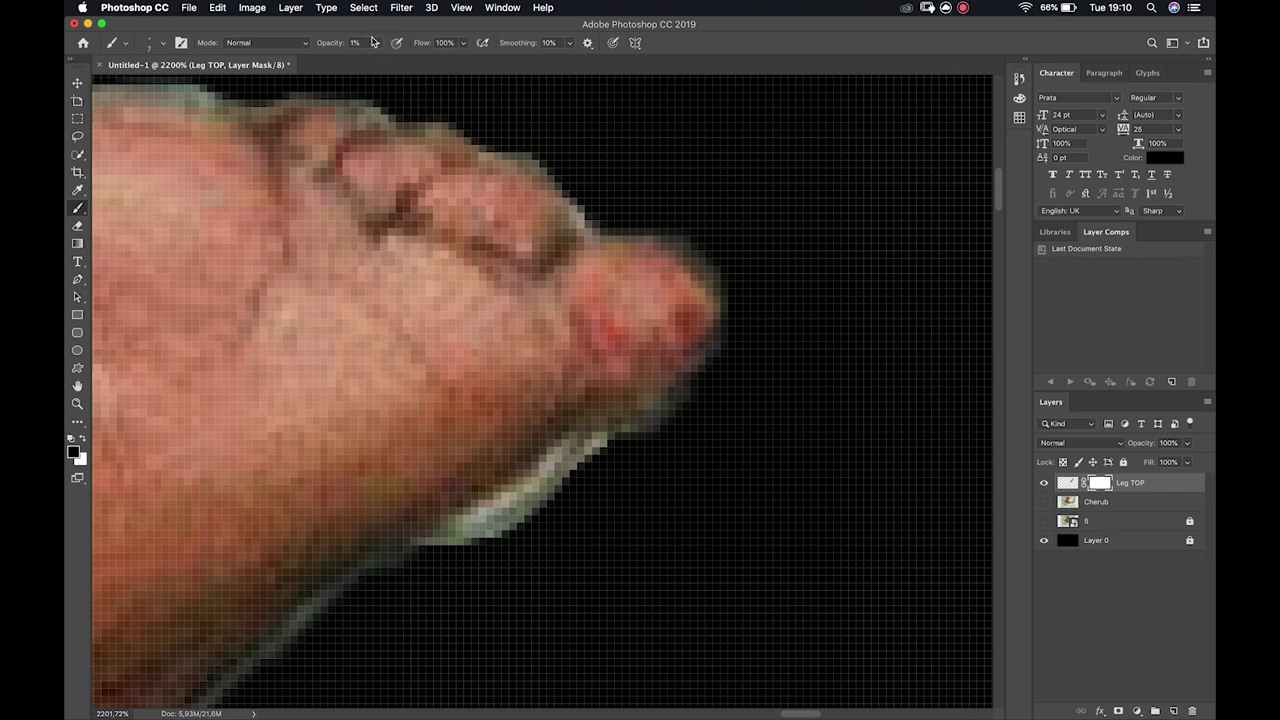
key("0")
key("9")
Fade the outermost toe's edge by painting black on the Leg TOP mask, and hide the black Layer 0
scroll(554, 183, "right", 5)
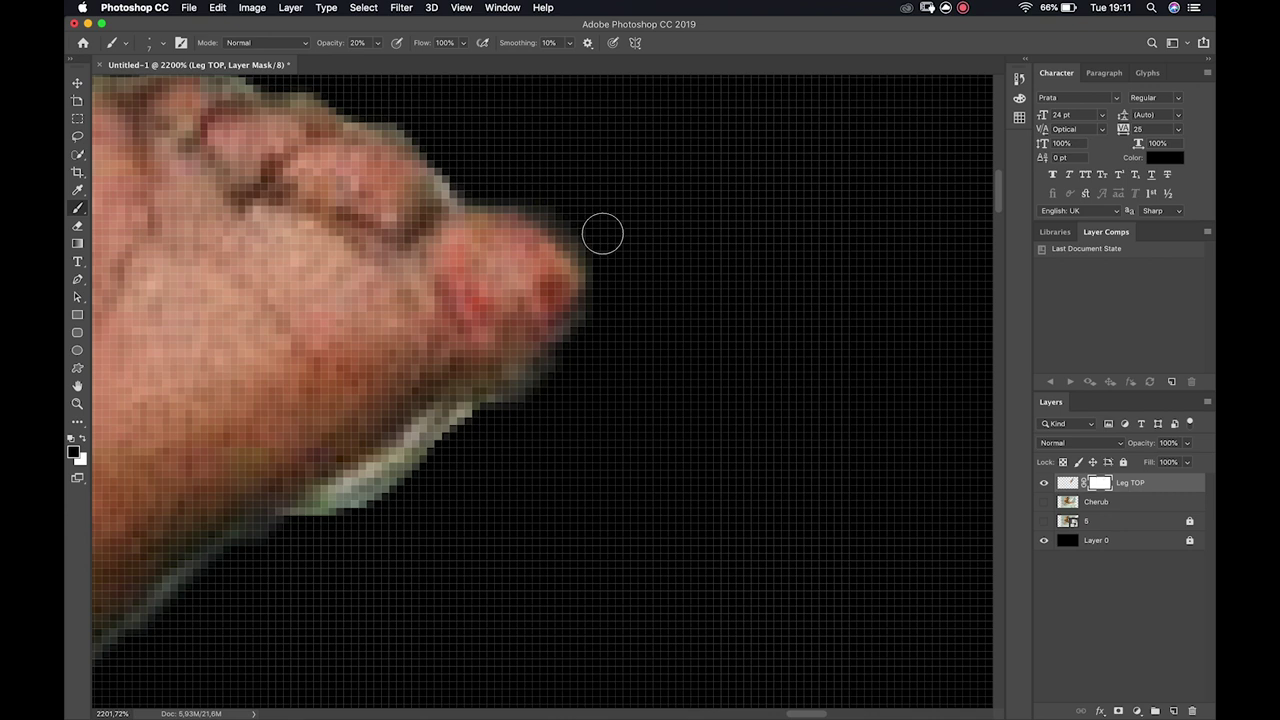
mouse_move(611, 232)
left_mouse_down()
mouse_move(583, 223)
mouse_move(588, 371)
left_mouse_up()
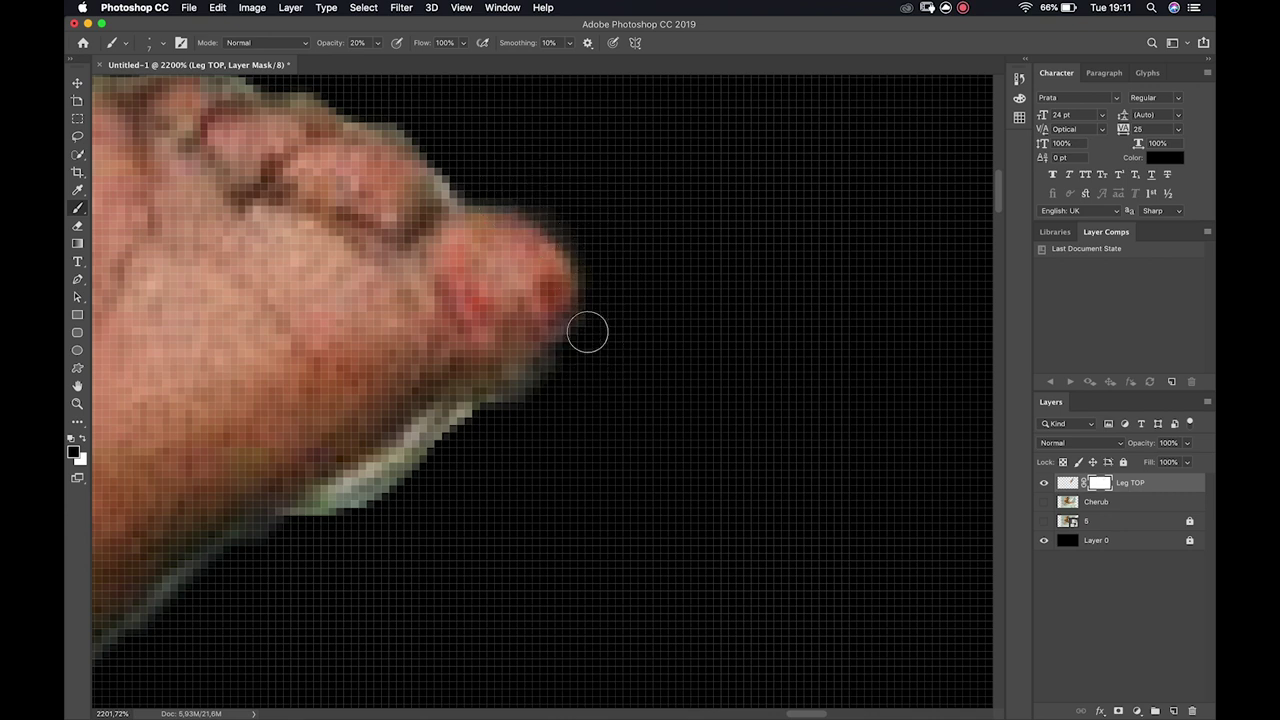
left_click(468, 192)
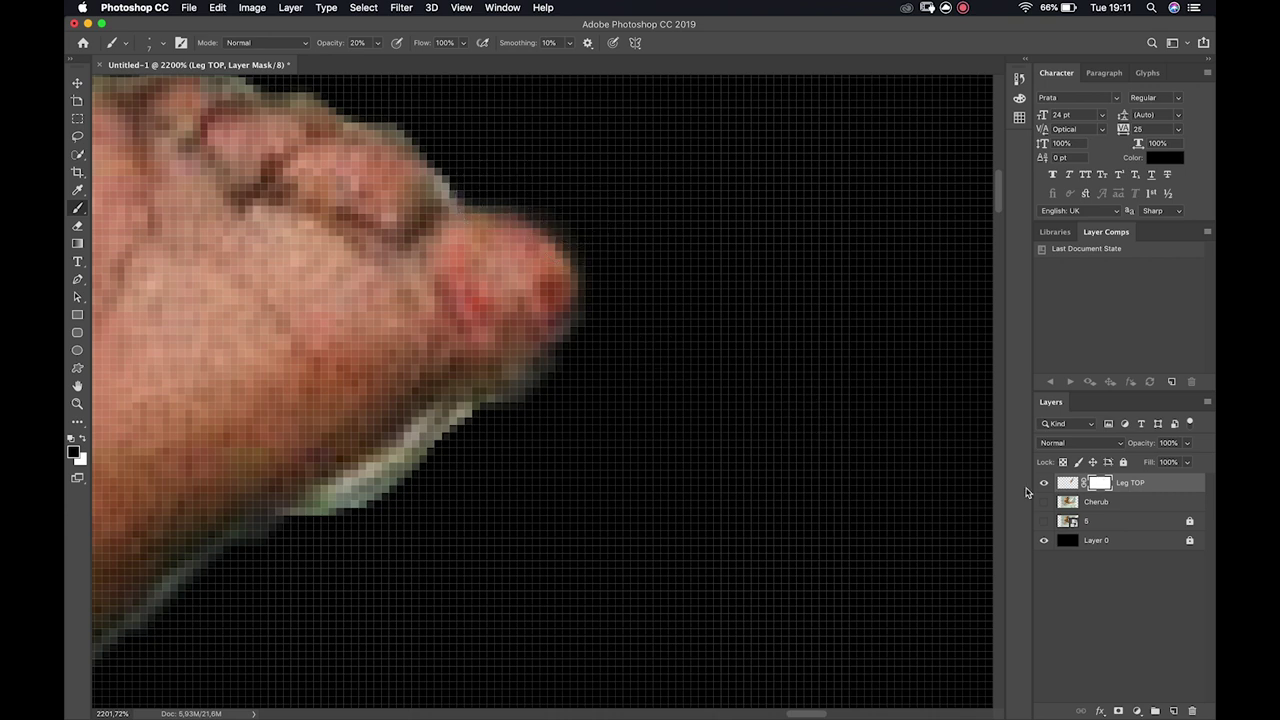
left_click(1044, 541)
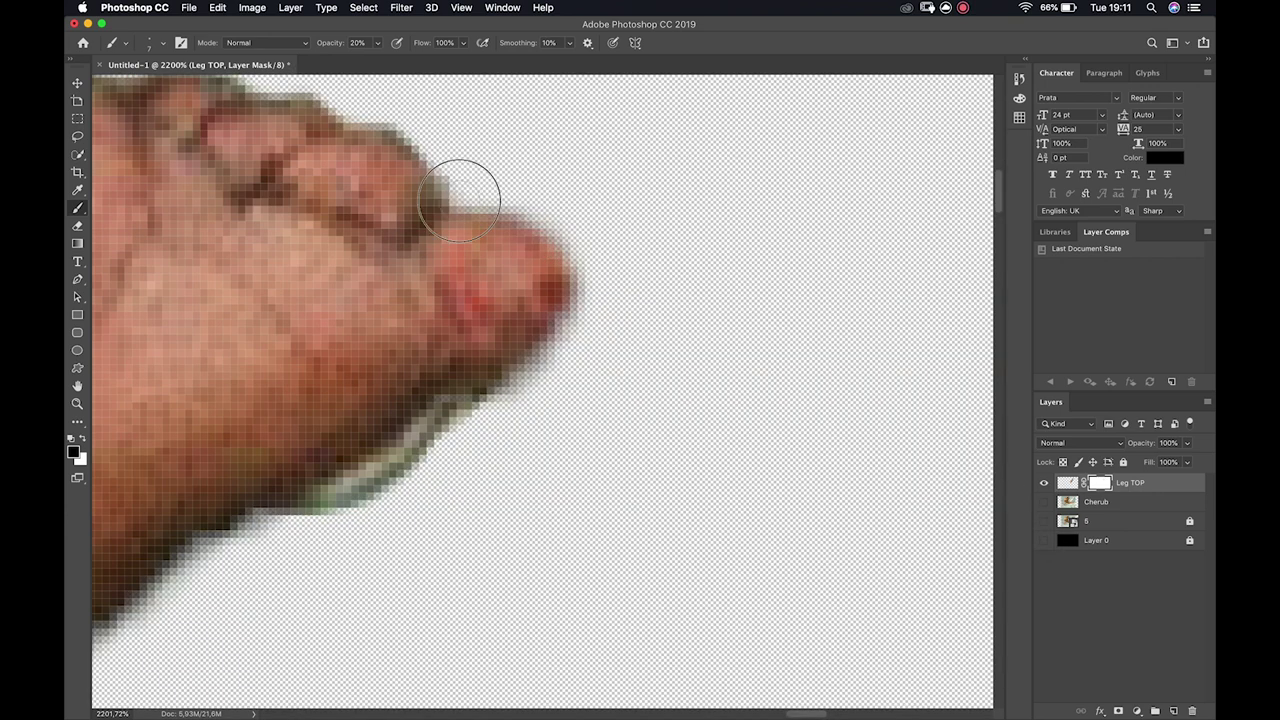
Fade the pale fringe beneath the outermost toe by painting black at 20% opacity on the Leg TOP mask
key("space")
left_click_drag(597, 369, 723, 352)
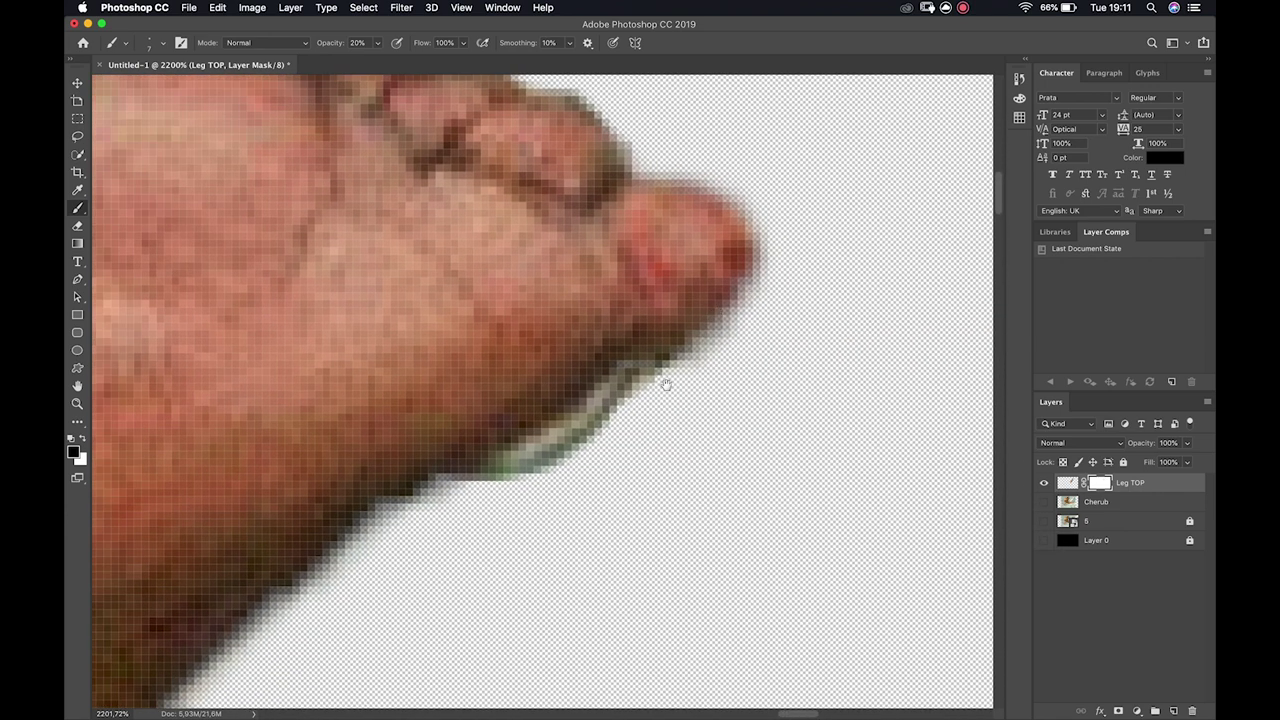
mouse_move(540, 462)
left_mouse_down()
mouse_move(582, 410)
mouse_move(594, 434)
mouse_move(715, 325)
left_mouse_up()
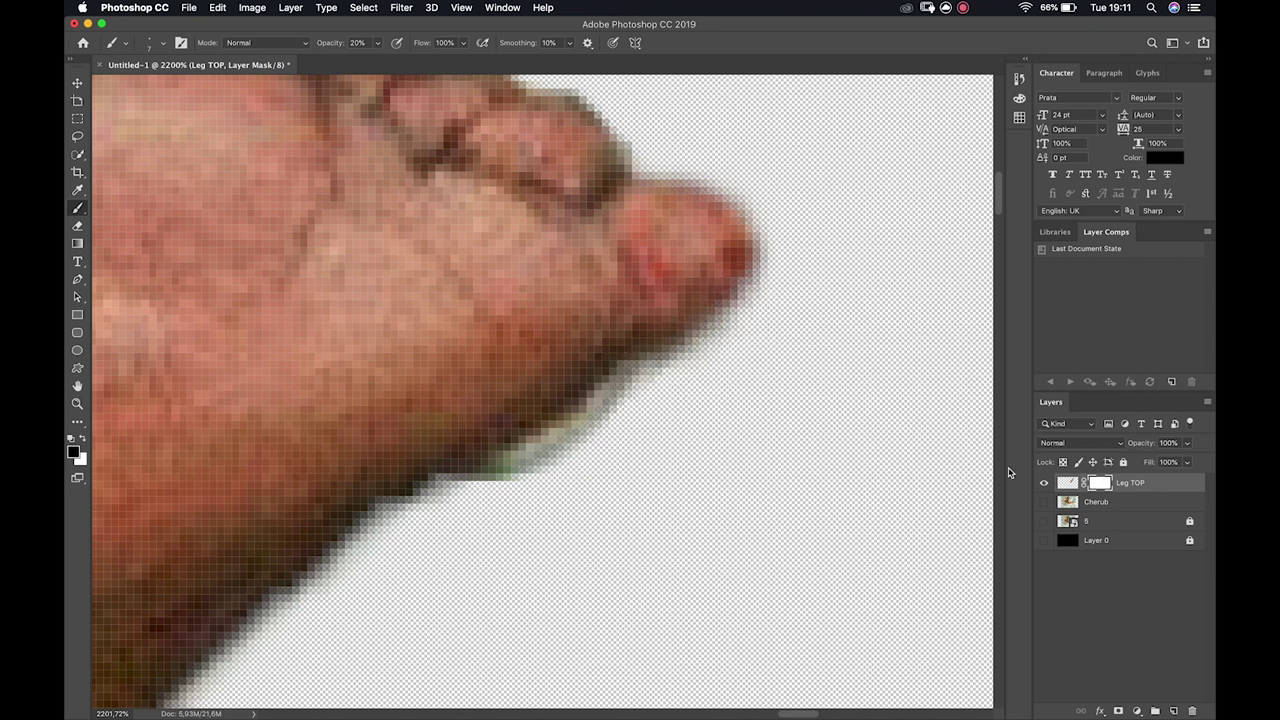
scroll(659, 460, "left", 5)
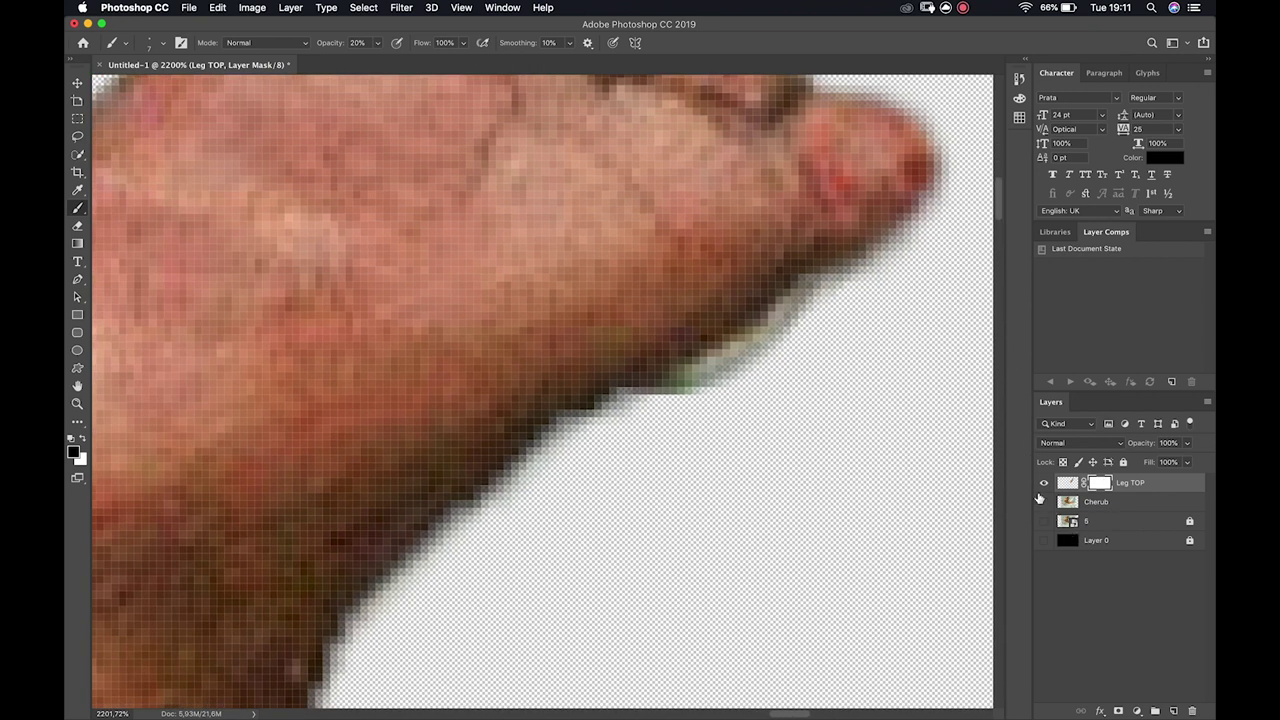
Show the black Layer 0 and clean the pale fringe around the foot and heel on the mask with the brush at 90% opacity
left_click(1044, 541)
mouse_move(594, 391)
left_mouse_down()
mouse_move(589, 426)
mouse_move(766, 294)
mouse_move(803, 290)
mouse_move(829, 257)
left_mouse_up()
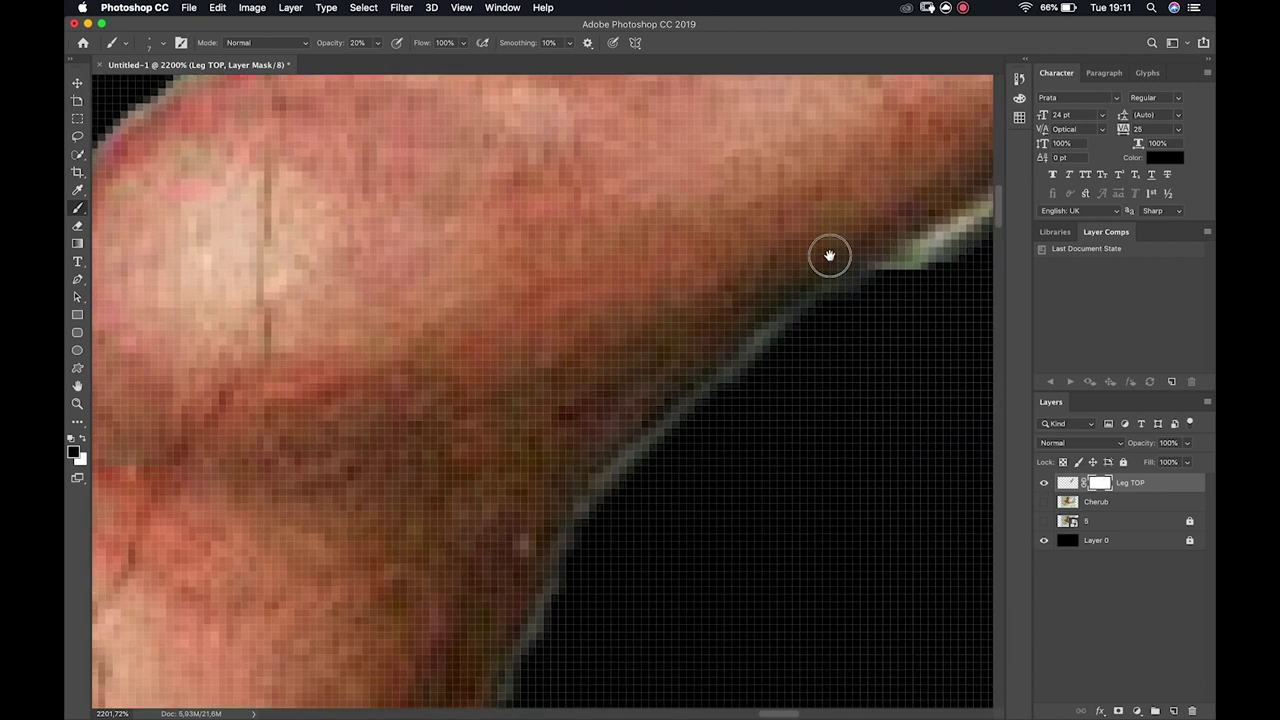
scroll(697, 285, "left", 5)
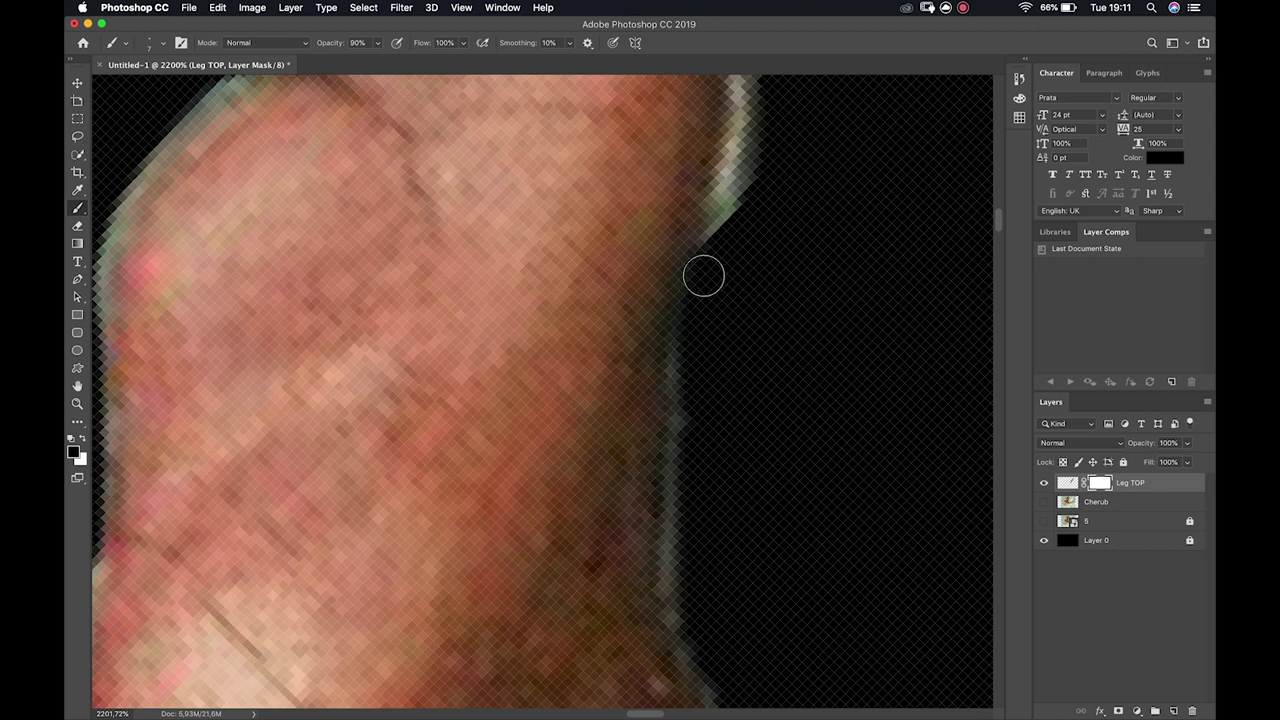
scroll(703, 276, "left", 10)
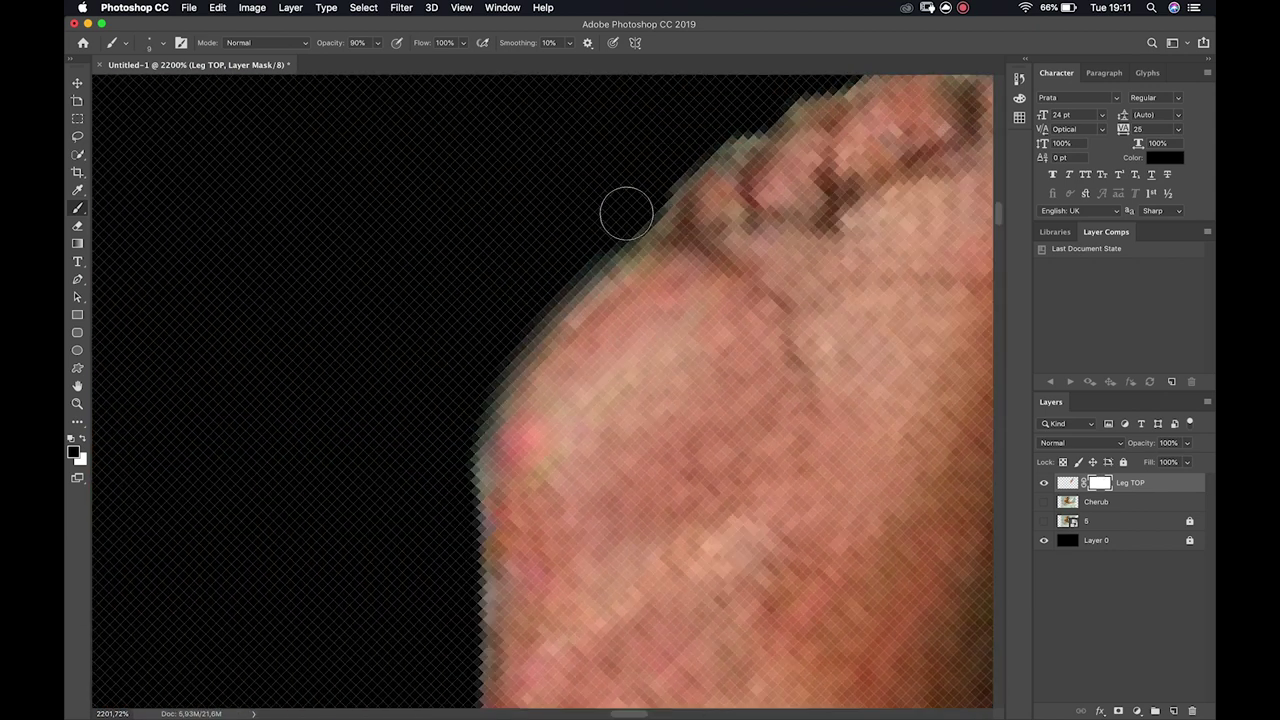
scroll(626, 214, "right", 10)
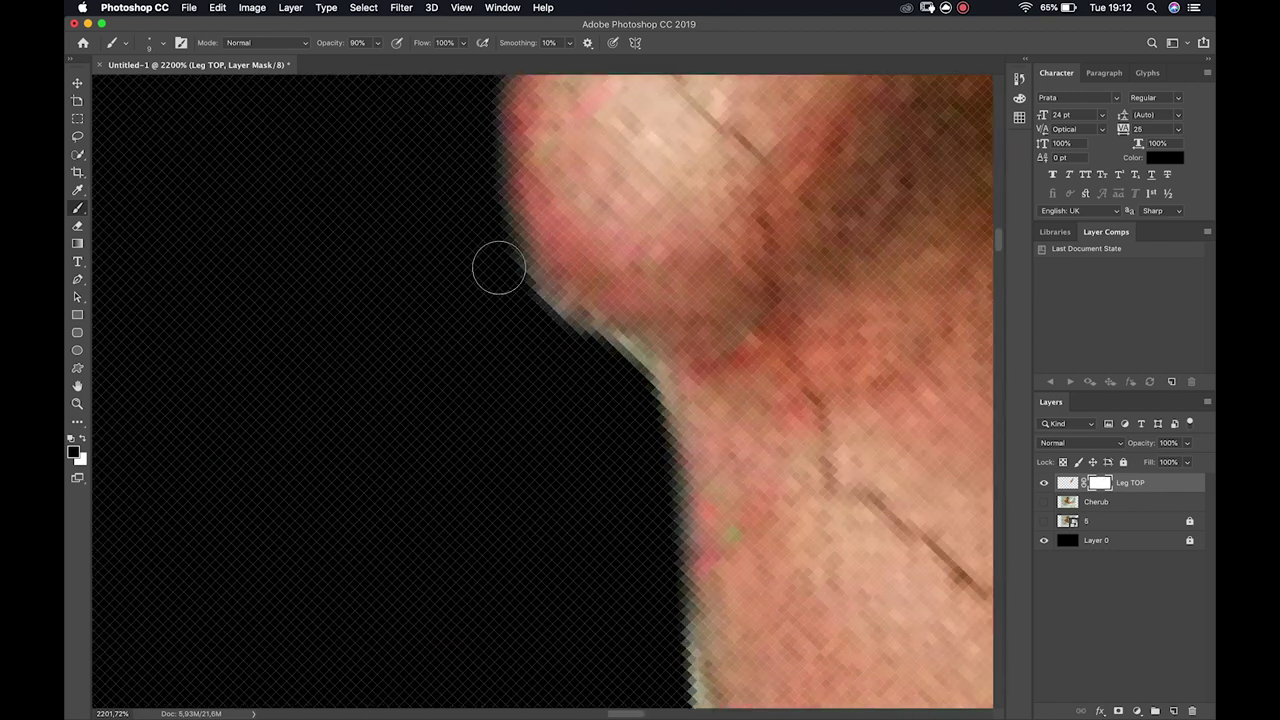
scroll(329, 108, "left", 10)
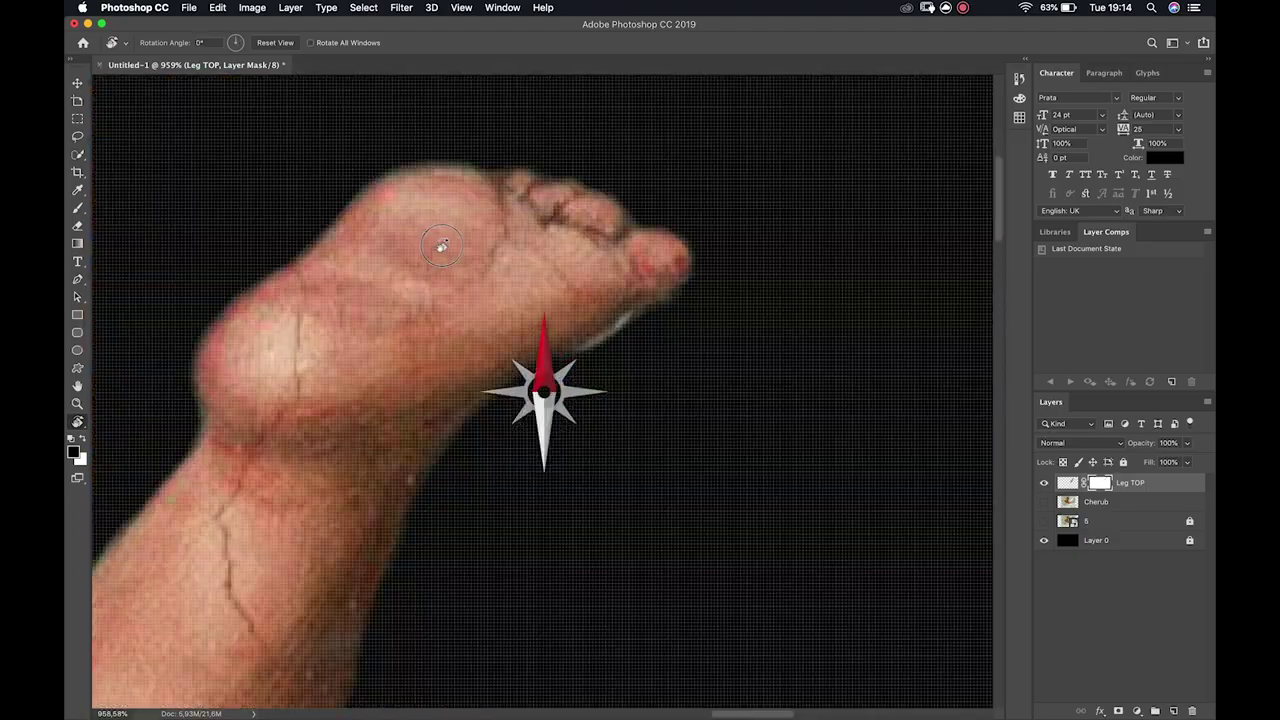
Inspect the masked leg's outline from the toes down to the thigh, checking it with the black Layer 0 shown and hidden
left_click_drag(441, 246, 491, 277)
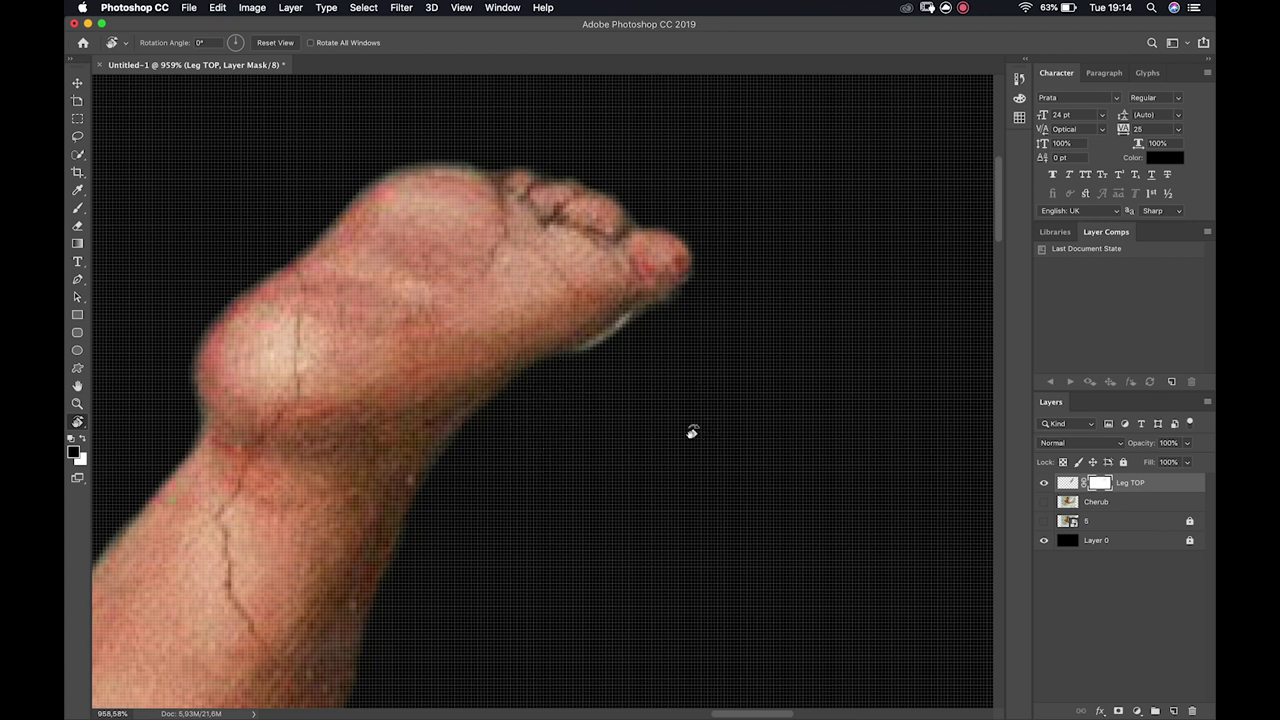
scroll(674, 420, "down", 3)
scroll(700, 390, "down", 3)
scroll(585, 316, "up", 2)
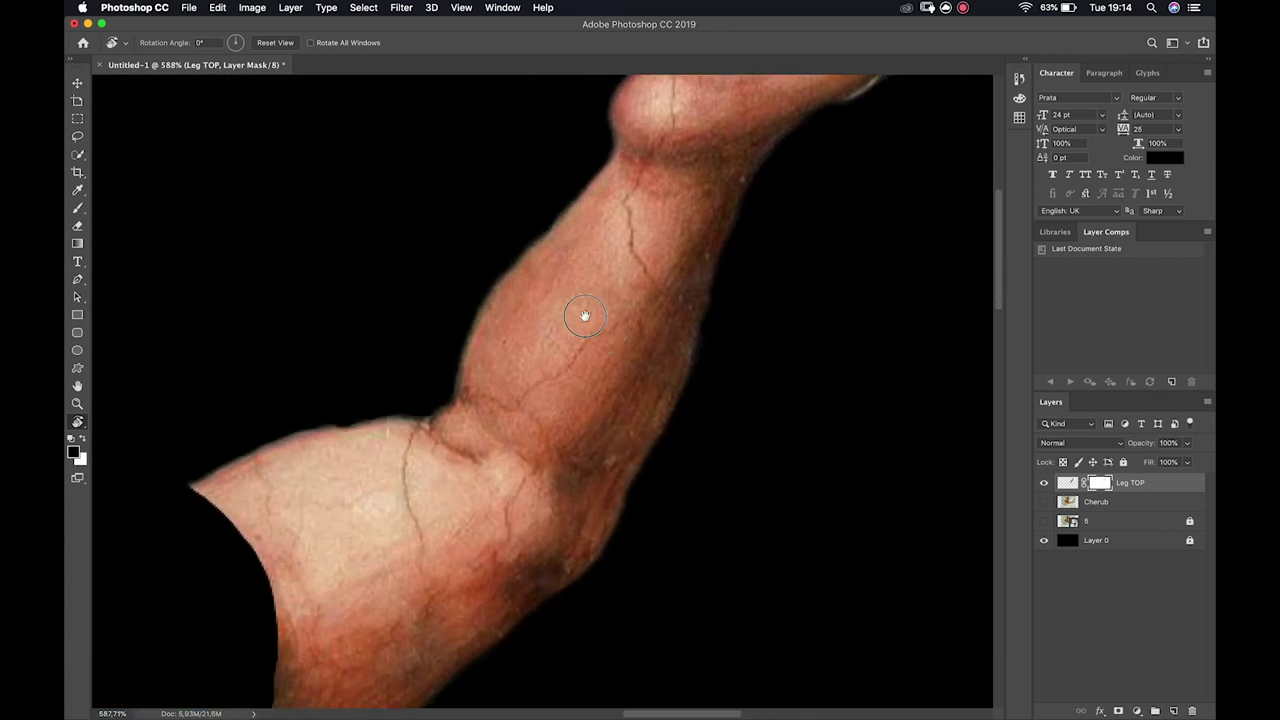
scroll(620, 300, "down", 2)
left_click(1043, 540)
left_click(1043, 540)
double_click(1043, 540)
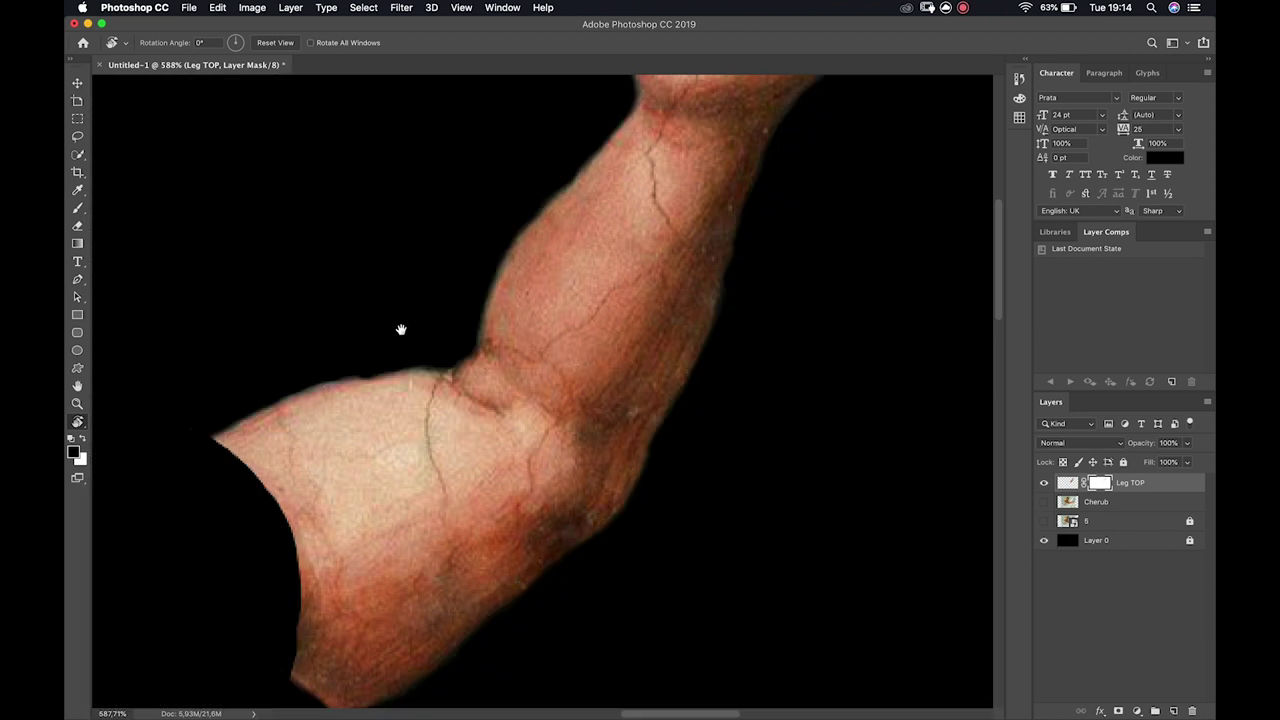
scroll(406, 266, "up", 5)
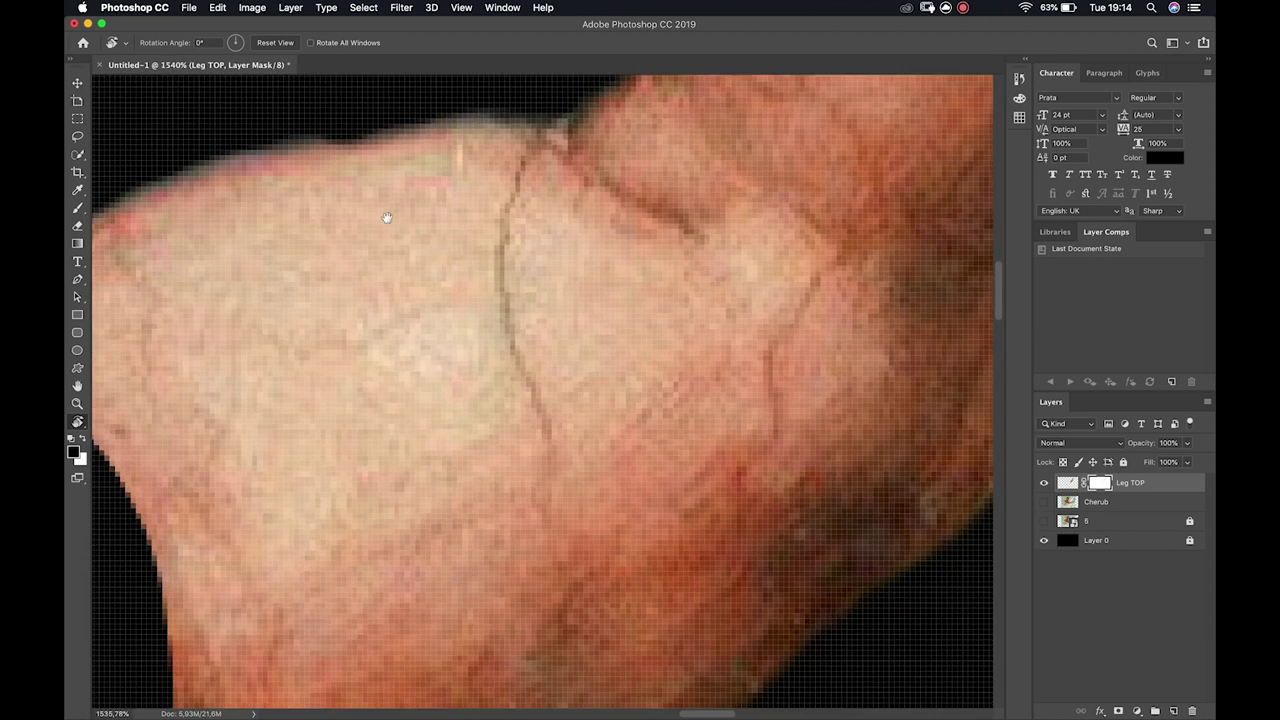
Even out the thigh's upper edge on the Leg TOP mask, painting with white and with black at 100% brush opacity
left_click_drag(387, 217, 523, 331)
key("b")
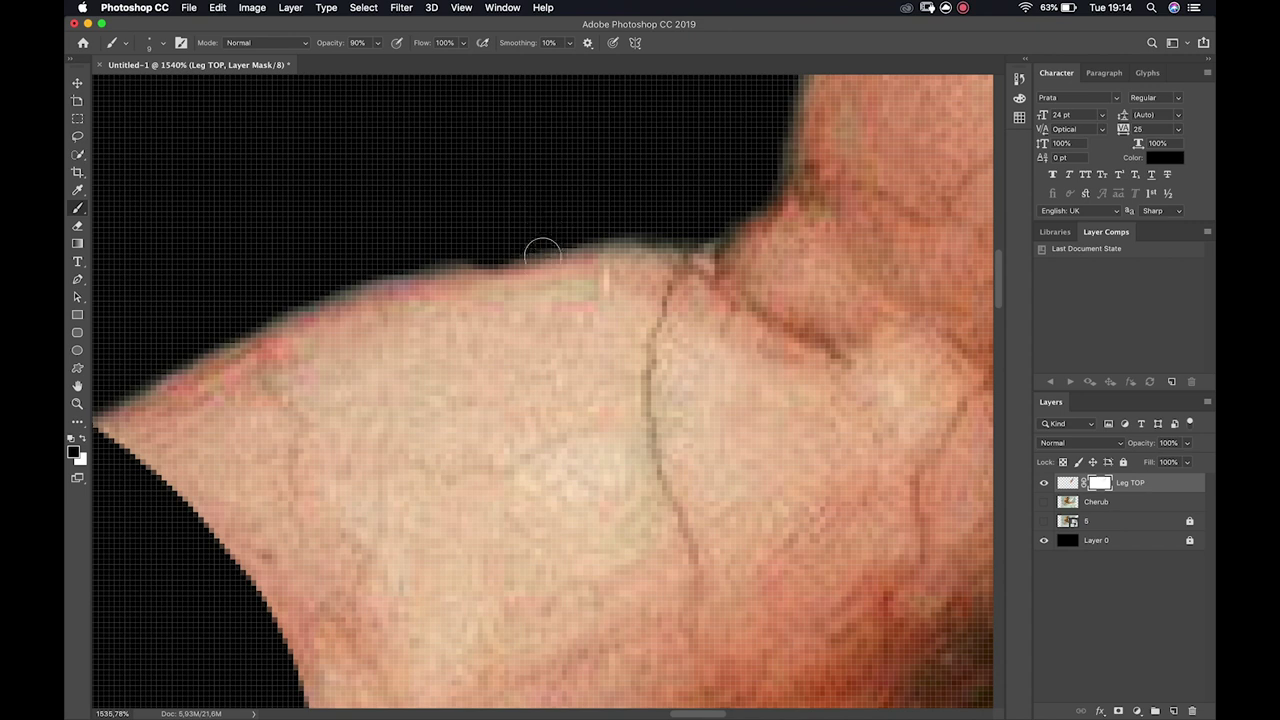
key("x")
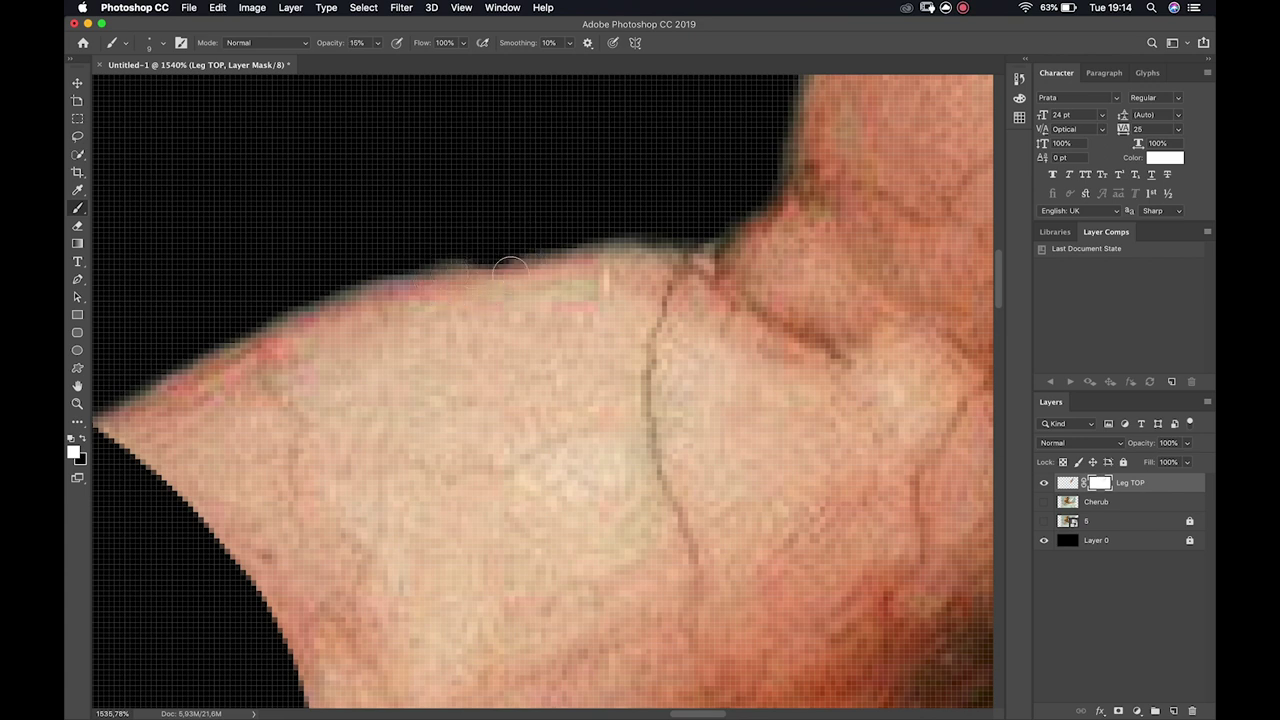
key("0")
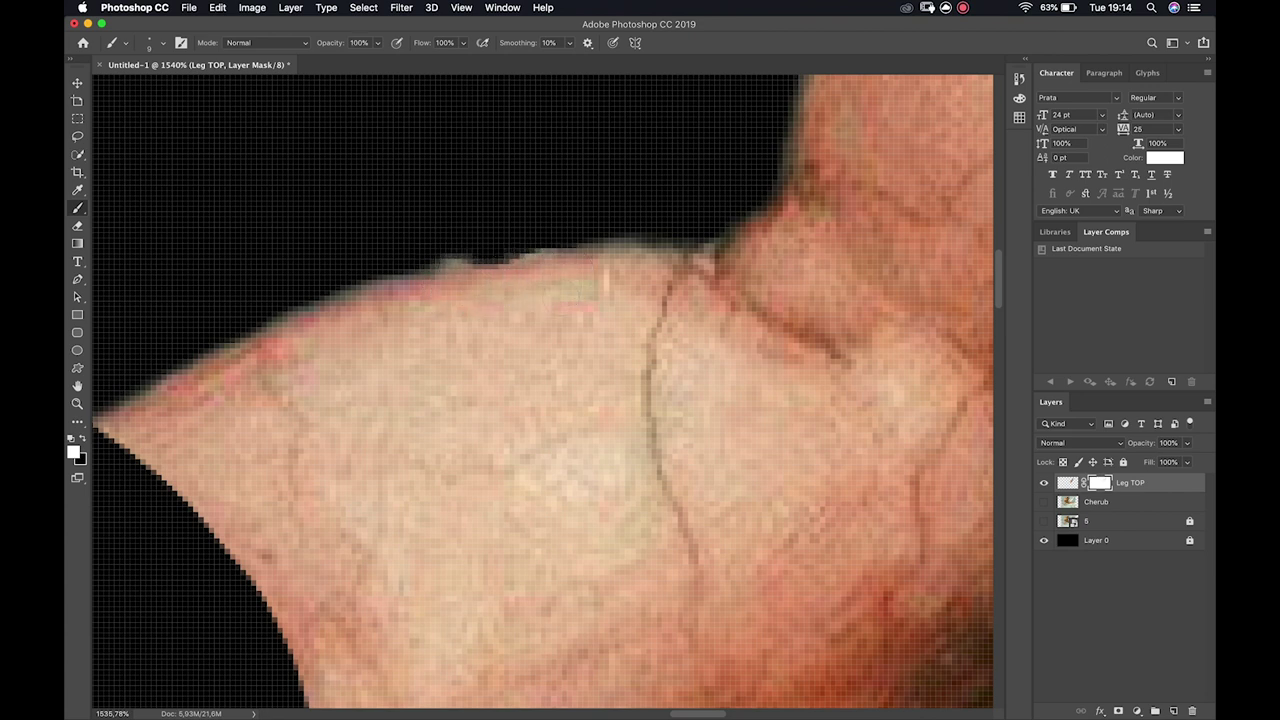
key("x")
mouse_move(414, 250)
left_mouse_down()
mouse_move(441, 245)
mouse_move(437, 229)
mouse_move(443, 251)
mouse_move(598, 234)
mouse_move(606, 217)
mouse_move(691, 206)
left_mouse_up()
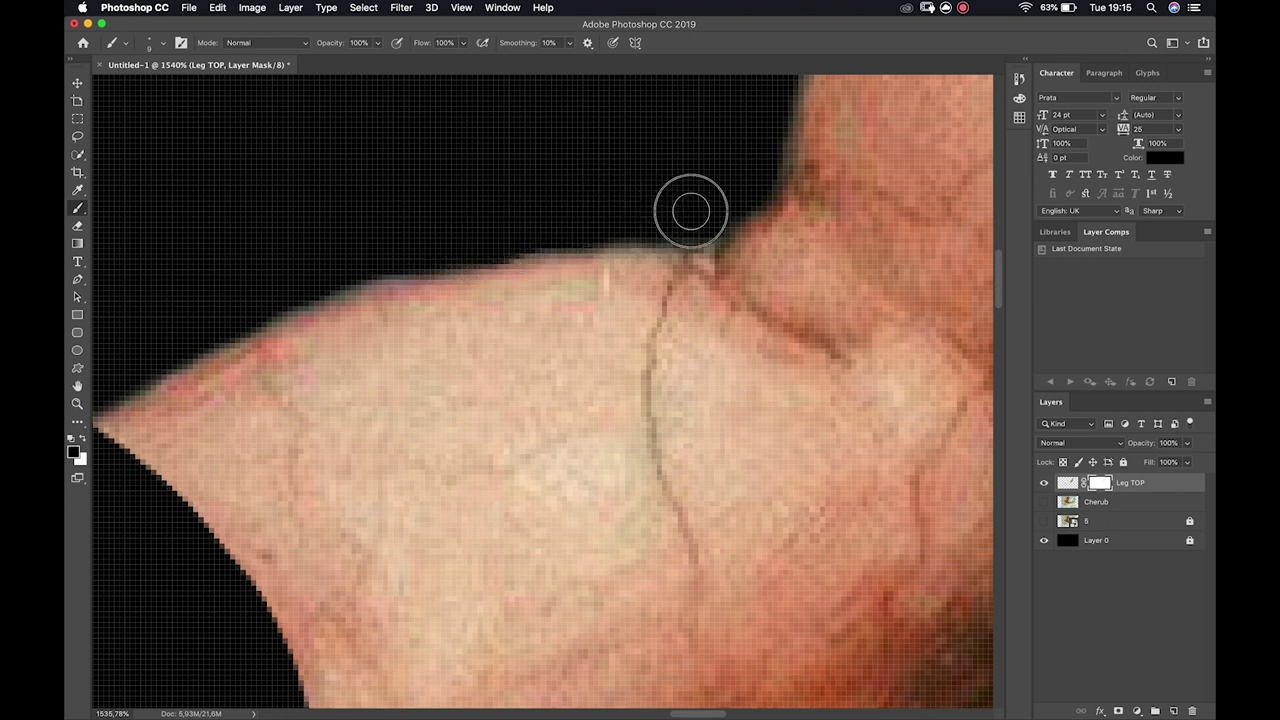
scroll(443, 194, "down", 5)
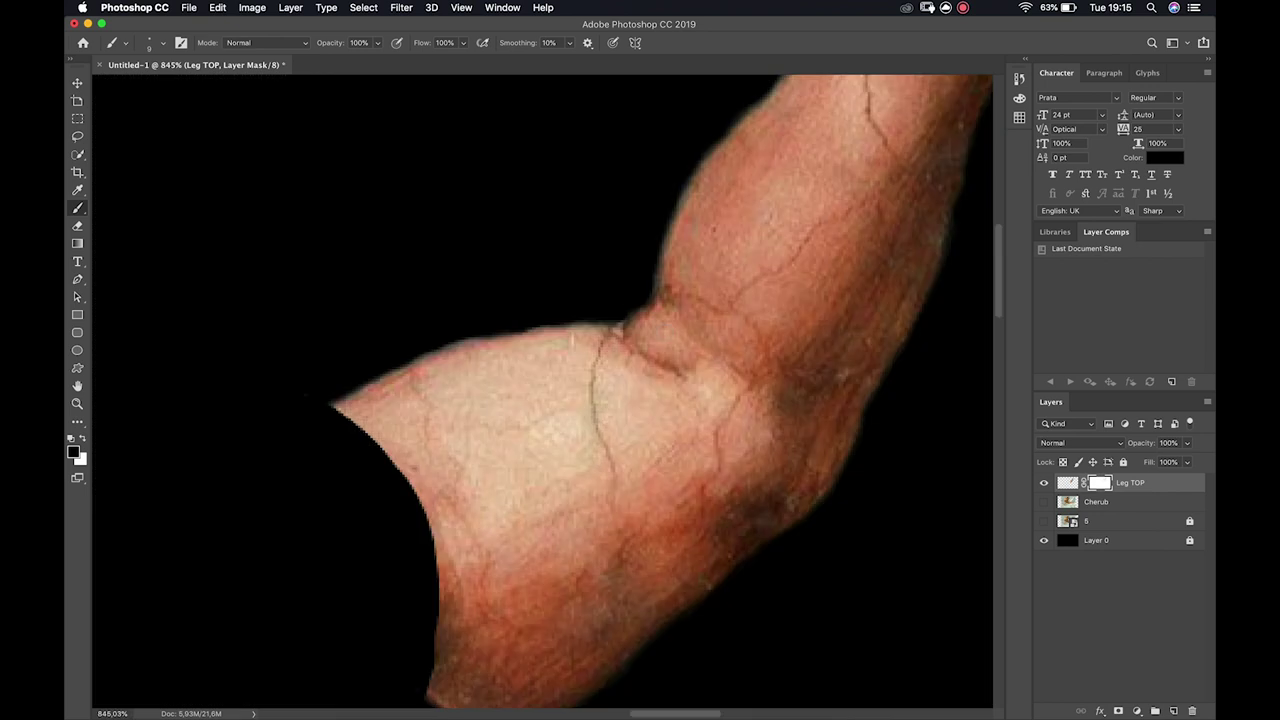
Show the Cherub layer and toggle Leg TOP's visibility to compare the cut-out leg with the gap in the painting
scroll(542, 385, "down", 3)
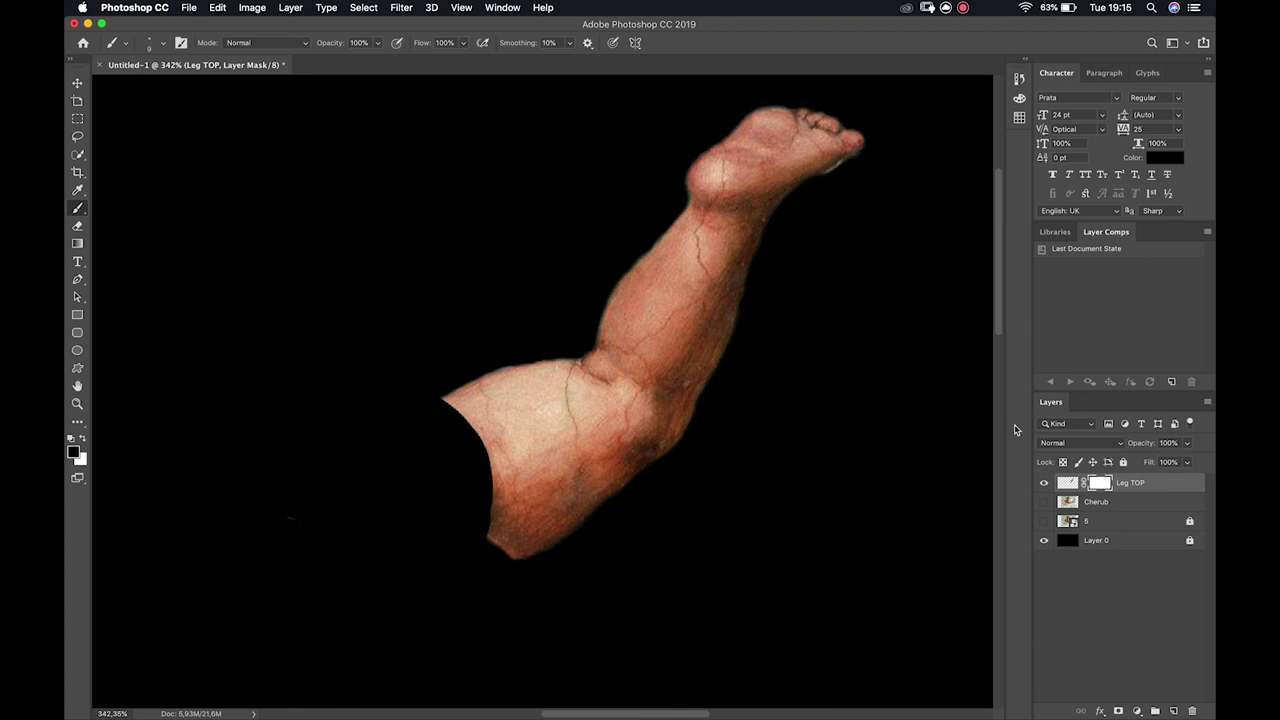
left_click(1042, 504)
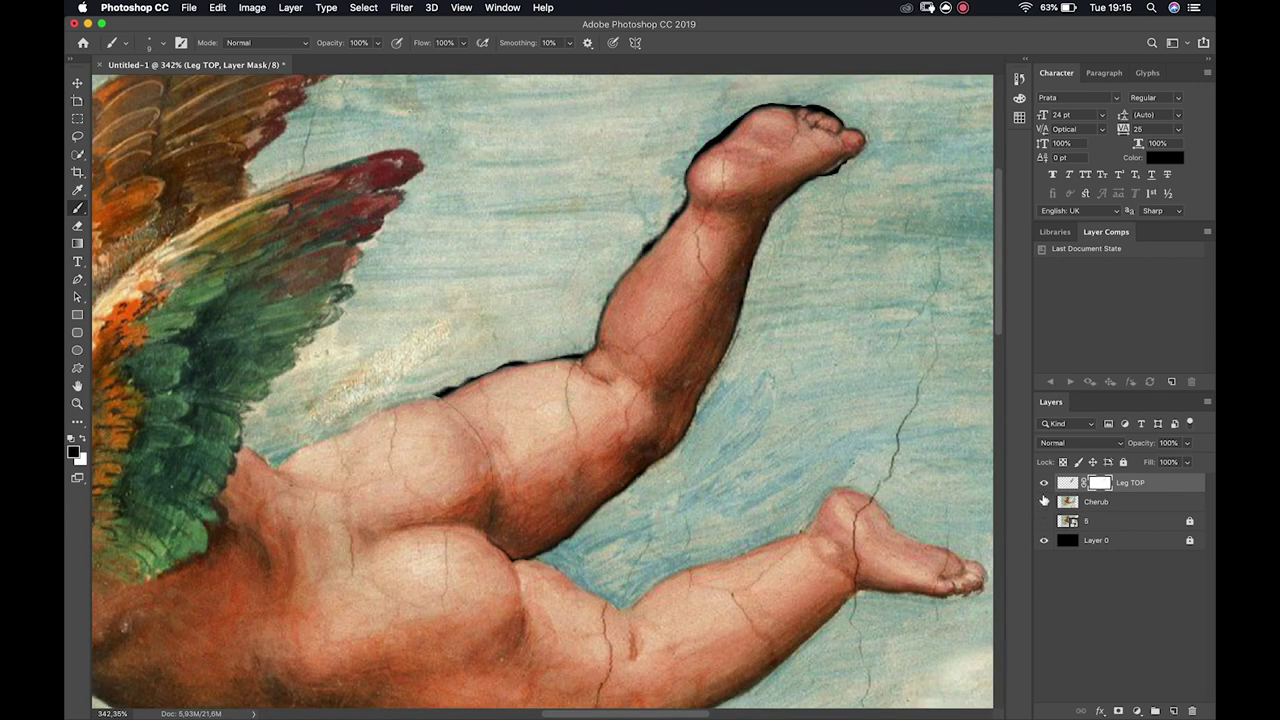
left_click(1045, 483)
left_click(1045, 483)
left_click(1045, 483)
left_click(1045, 483)
Lock and hide the finished Leg TOP layer
scroll(814, 317, "down", 6)
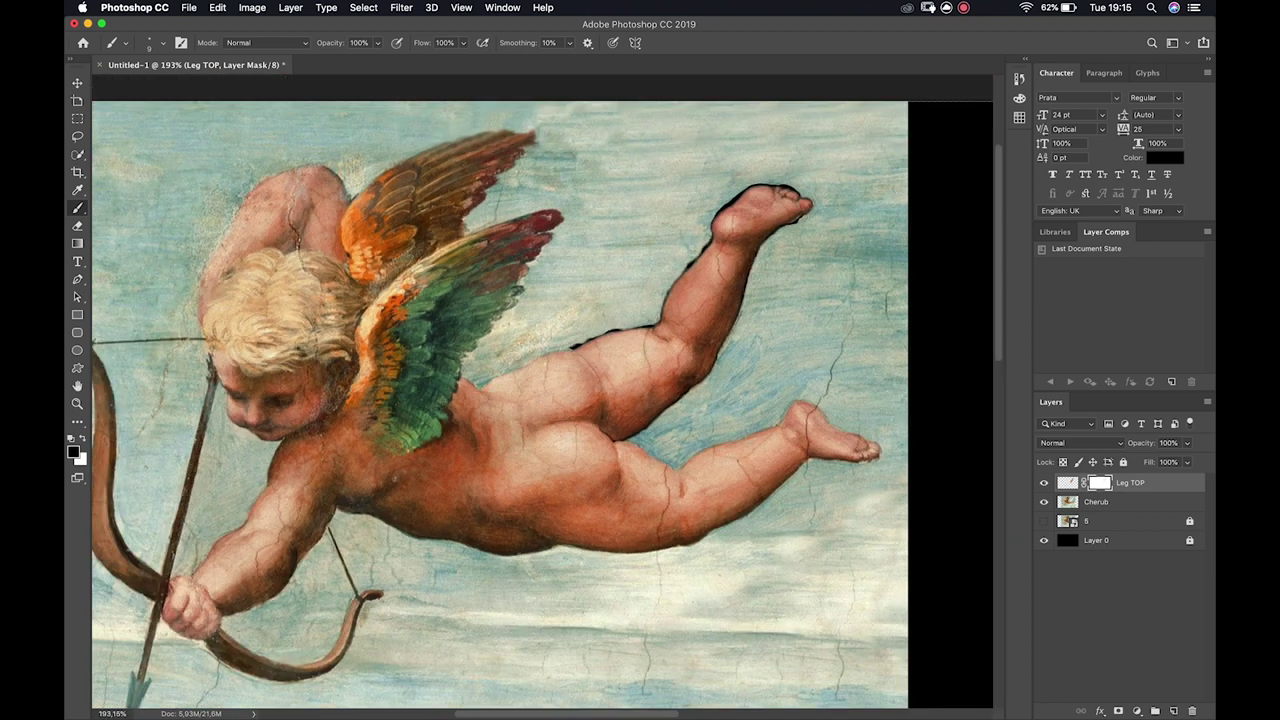
scroll(750, 270, "down", 4)
scroll(750, 270, "up", 3)
left_click_drag(750, 270, 809, 243)
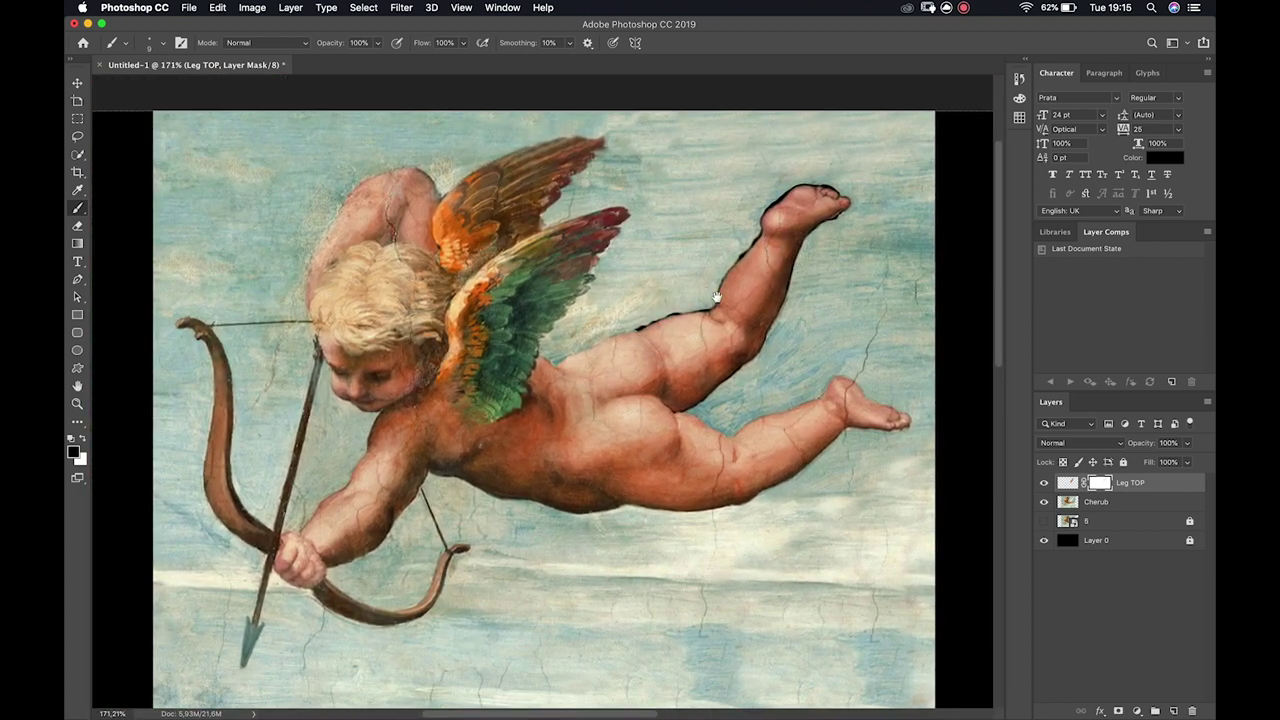
mouse_move(735, 300)
left_mouse_down()
mouse_move(703, 302)
mouse_move(736, 284)
left_mouse_up()
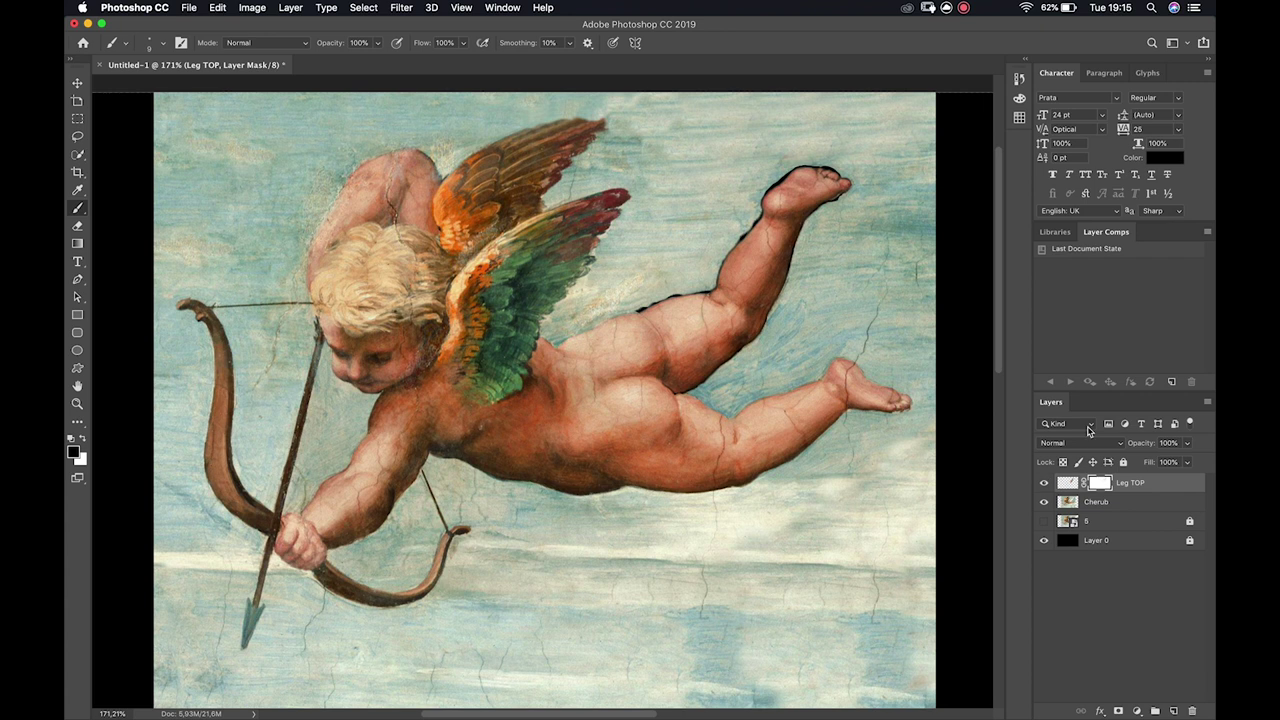
left_click(1123, 461)
left_click(1045, 483)
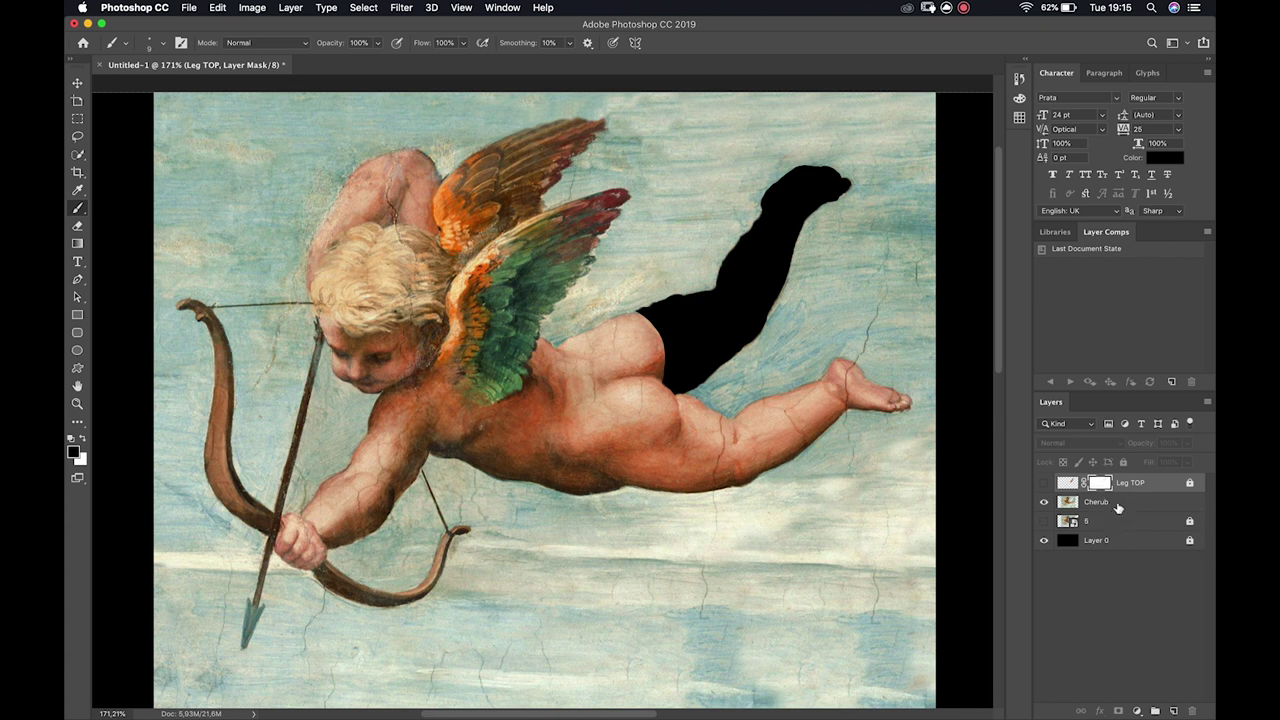
Duplicate the Cherub layer and rename the copy as Sky
left_click(1062, 501)
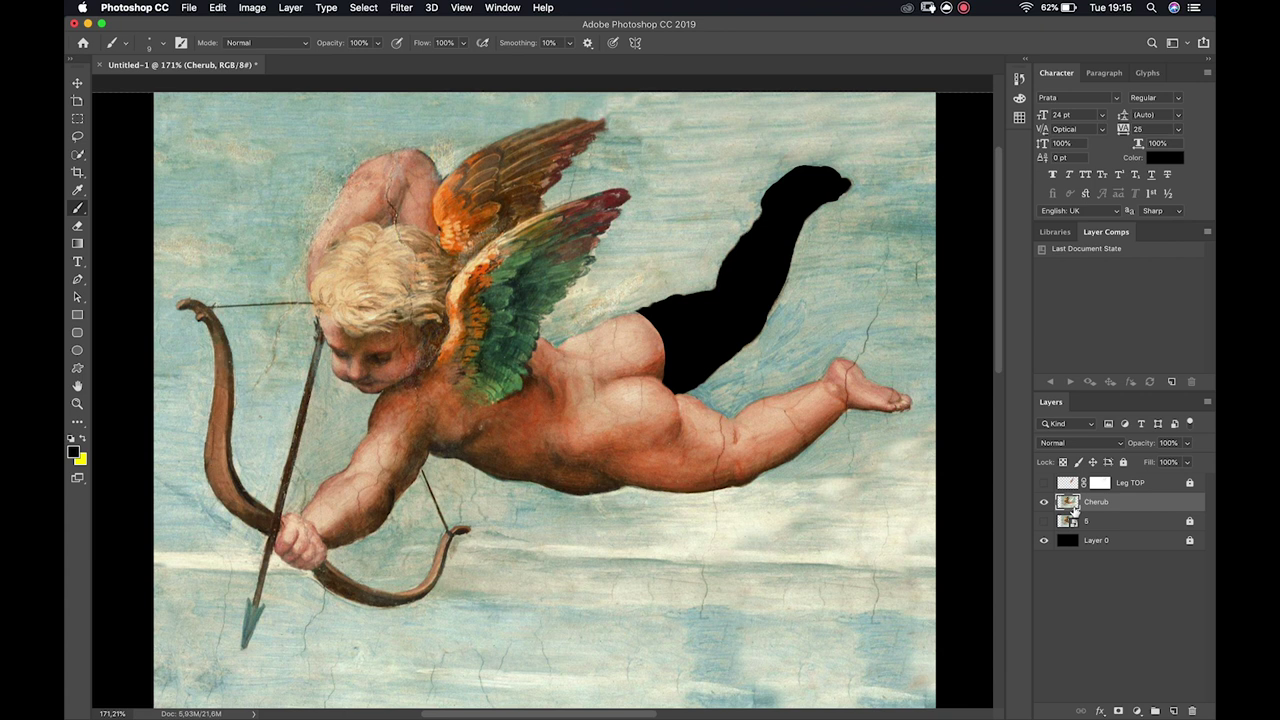
key("super+j")
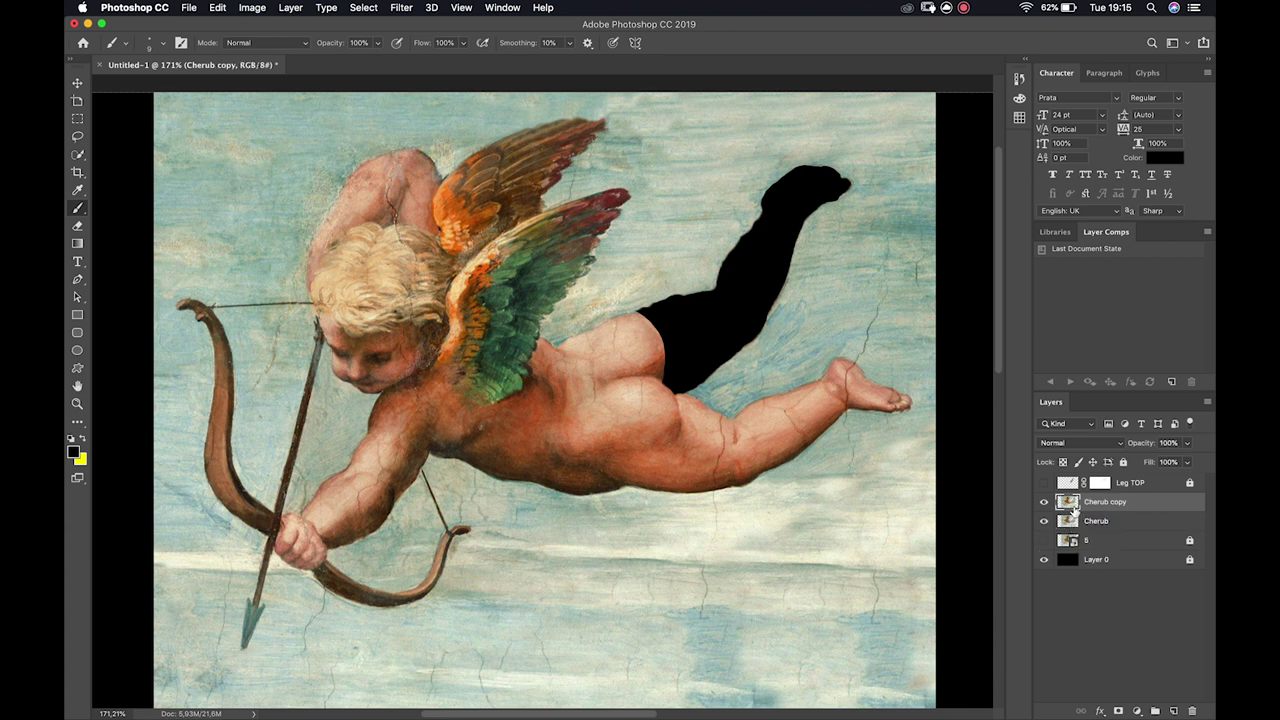
double_click(1110, 503)
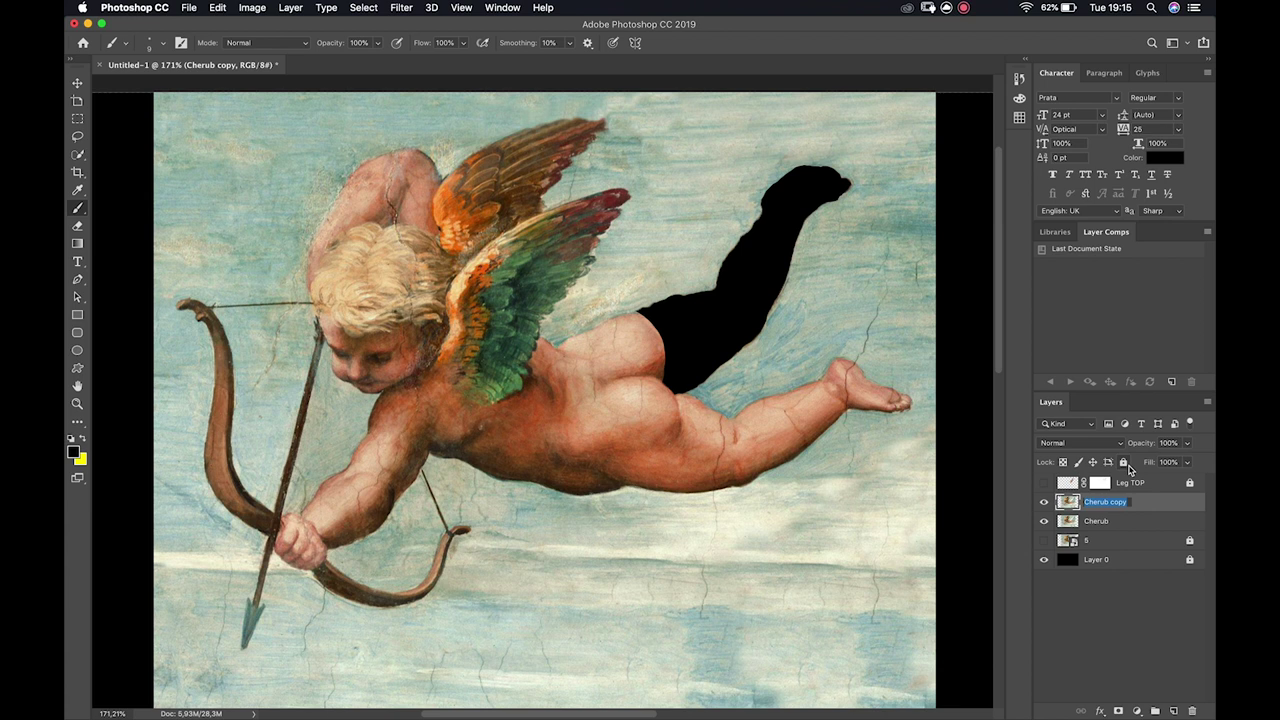
type("Sky")
key("Return")
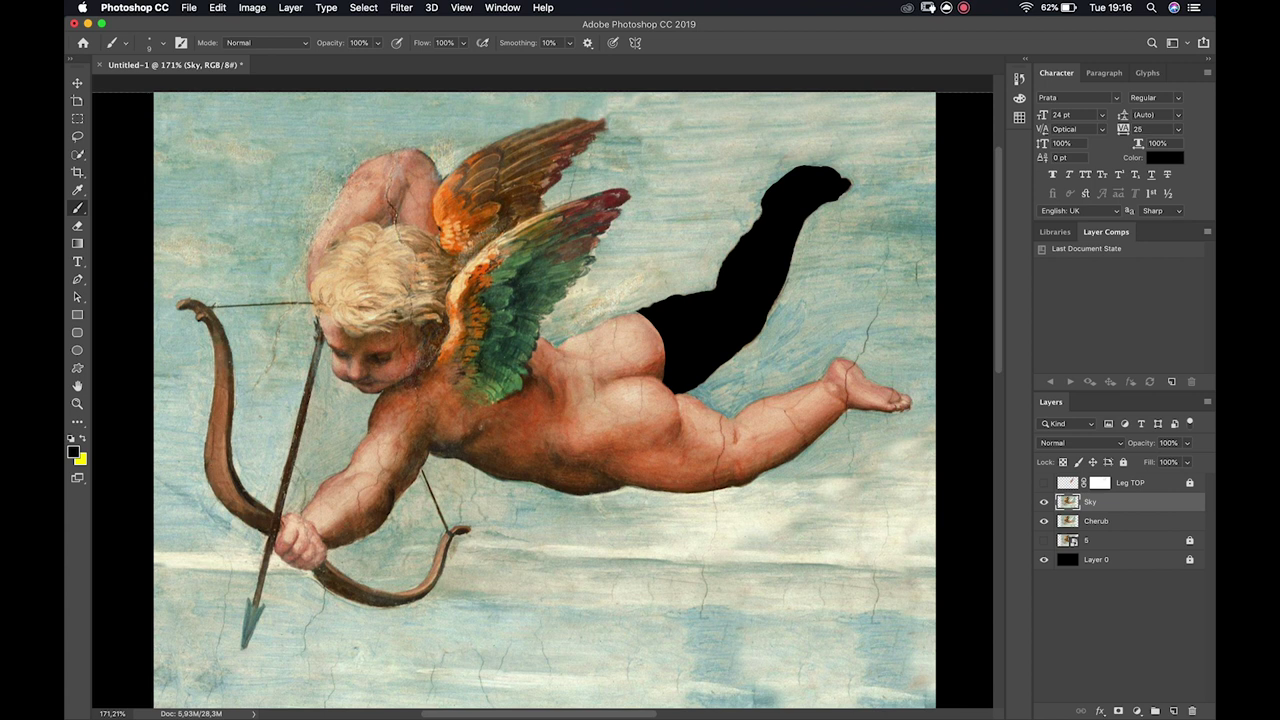
Hide the Cherub layer and select the cherub's body, bow and arrow on the Sky layer with Quick Selection, using a 25 px brush for the arrow
left_click(79, 156)
left_click(1045, 524)
mouse_move(565, 166)
left_mouse_down()
mouse_move(560, 140)
mouse_move(479, 199)
mouse_move(437, 286)
mouse_move(394, 206)
mouse_move(410, 175)
mouse_move(335, 270)
mouse_move(360, 350)
mouse_move(494, 397)
mouse_move(500, 418)
mouse_move(548, 272)
mouse_move(500, 400)
mouse_move(476, 349)
mouse_move(590, 370)
mouse_move(690, 420)
mouse_move(450, 450)
mouse_move(305, 535)
mouse_move(660, 330)
mouse_move(890, 400)
mouse_move(840, 400)
mouse_move(820, 380)
left_mouse_up()
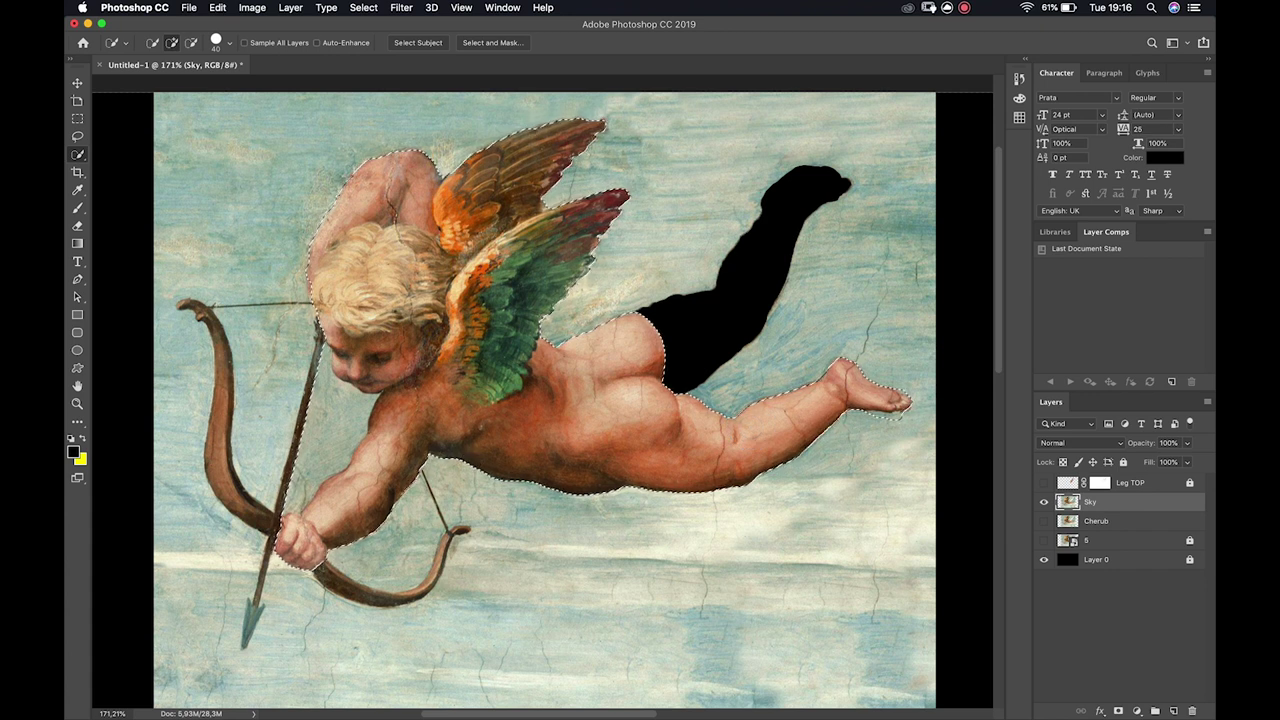
mouse_move(216, 336)
left_mouse_down()
mouse_move(210, 320)
mouse_move(236, 490)
mouse_move(280, 512)
mouse_move(338, 573)
mouse_move(445, 560)
mouse_move(430, 470)
left_mouse_up()
key("bracketleft")
key("bracketleft")
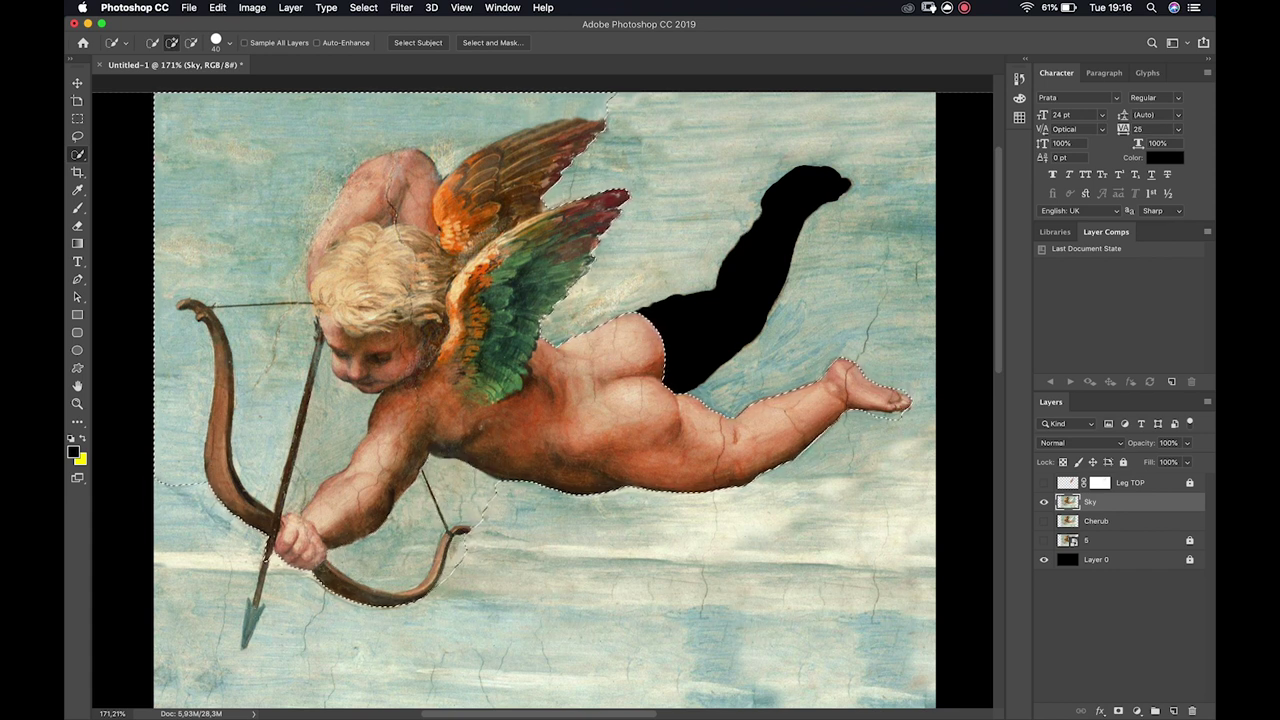
mouse_move(222, 501)
left_mouse_down()
mouse_move(243, 623)
mouse_move(248, 595)
left_mouse_up()
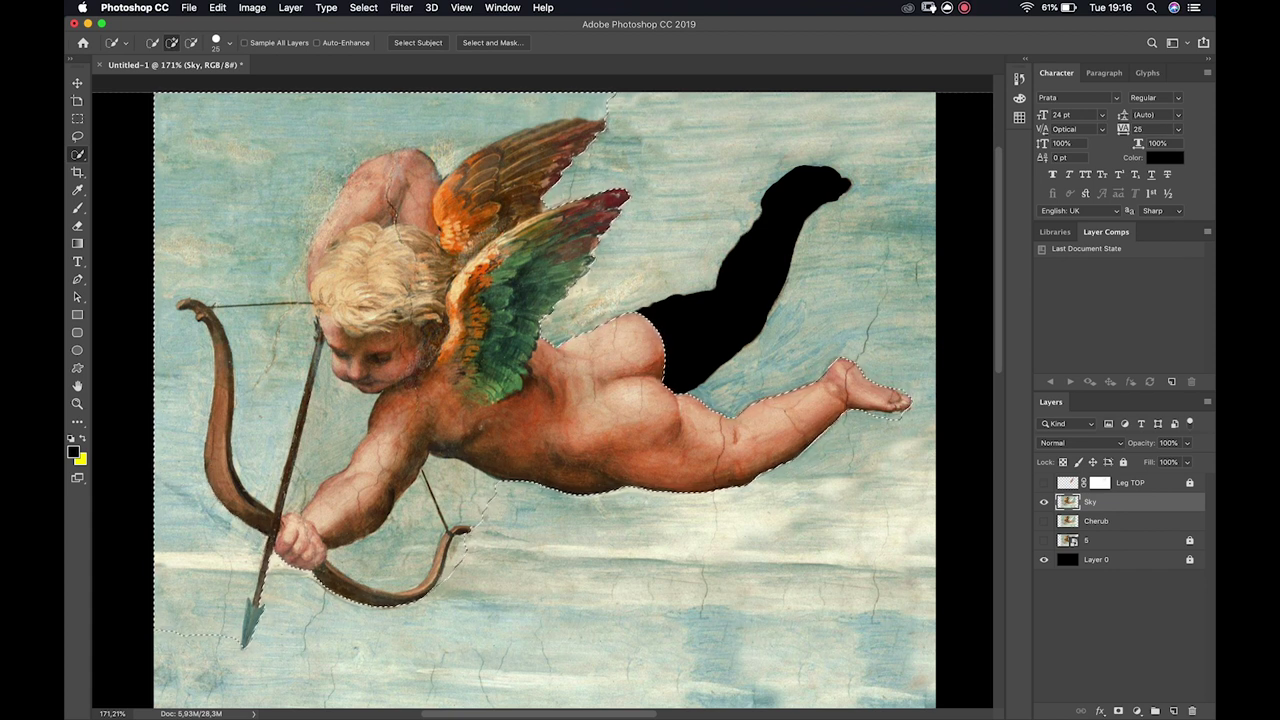
Enlarge the Quick Selection brush to 70 px and subtract the sky around the wings, bow and arrow from the selection
key("bracketright")
key("bracketright")
key("bracketright")
key("bracketright")
key("bracketright")
key("bracketright")
key("alt")
mouse_move(614, 94)
left_mouse_down()
mouse_move(471, 86)
mouse_move(223, 109)
mouse_move(200, 212)
mouse_move(137, 309)
mouse_move(166, 480)
mouse_move(200, 540)
mouse_move(186, 671)
left_mouse_up()
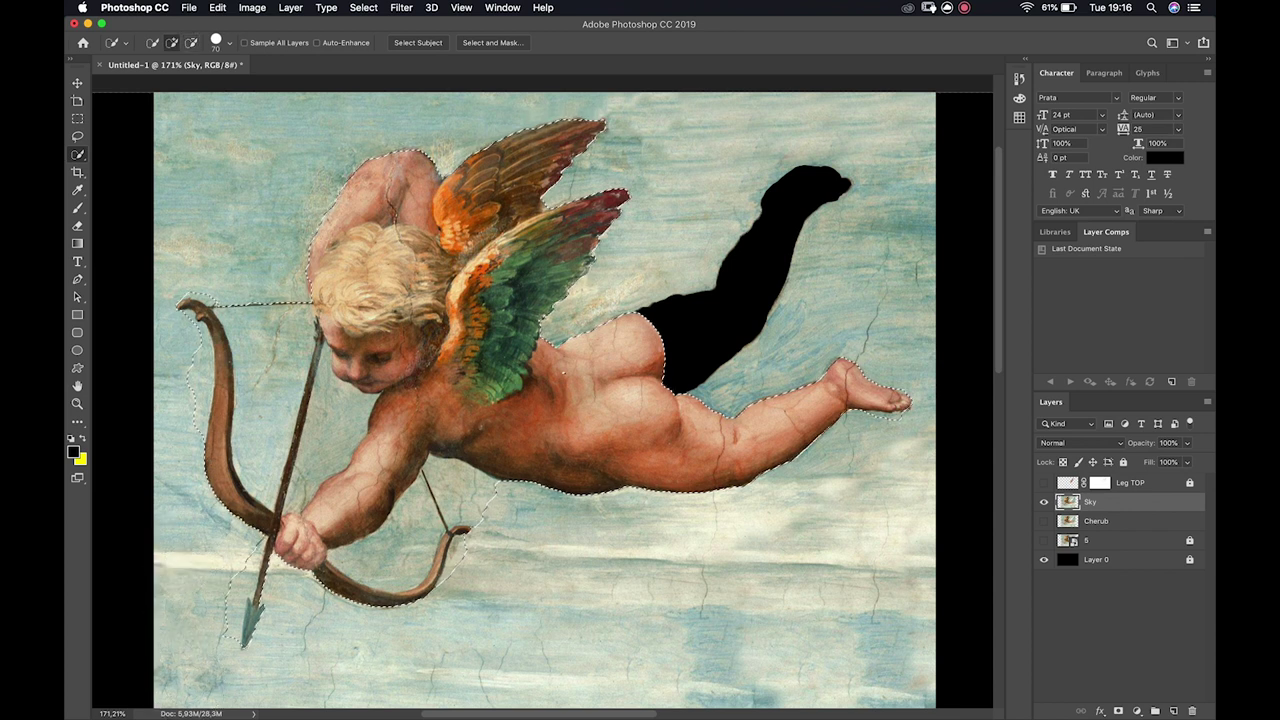
Cut the selected cherub from the Sky layer onto its own layer, and hide that new layer
right_click(463, 345)
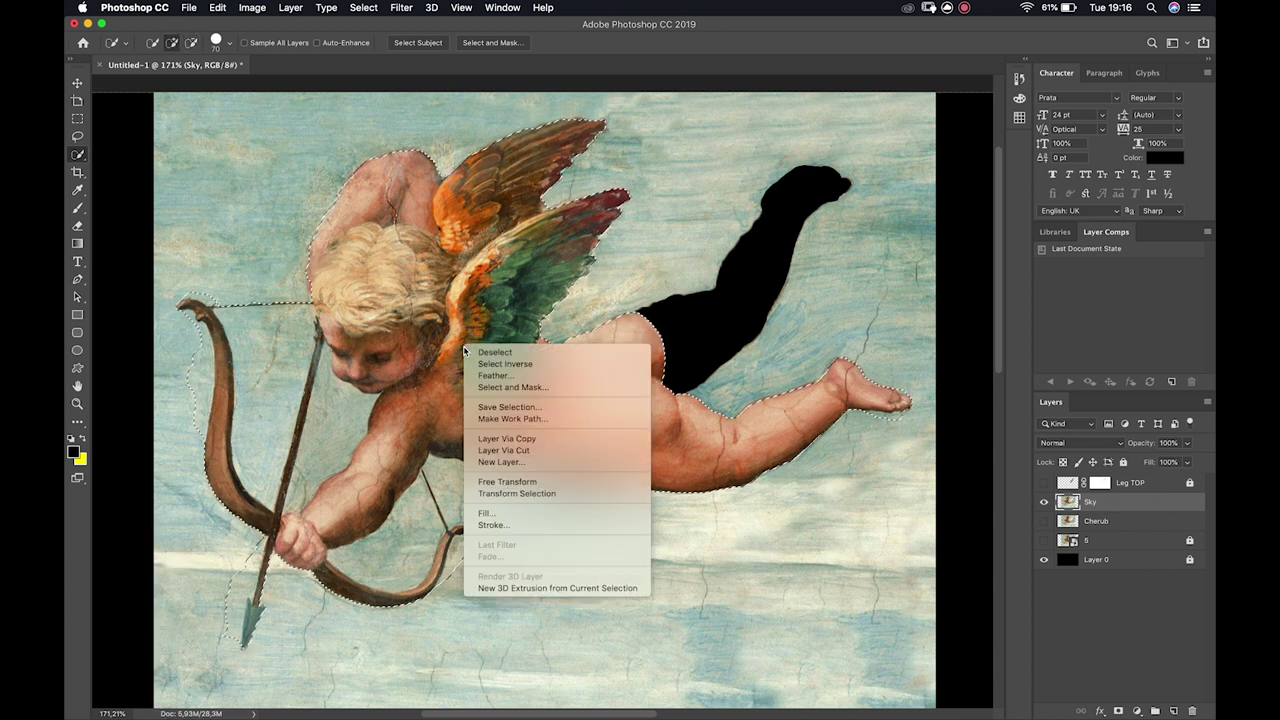
left_click(534, 452)
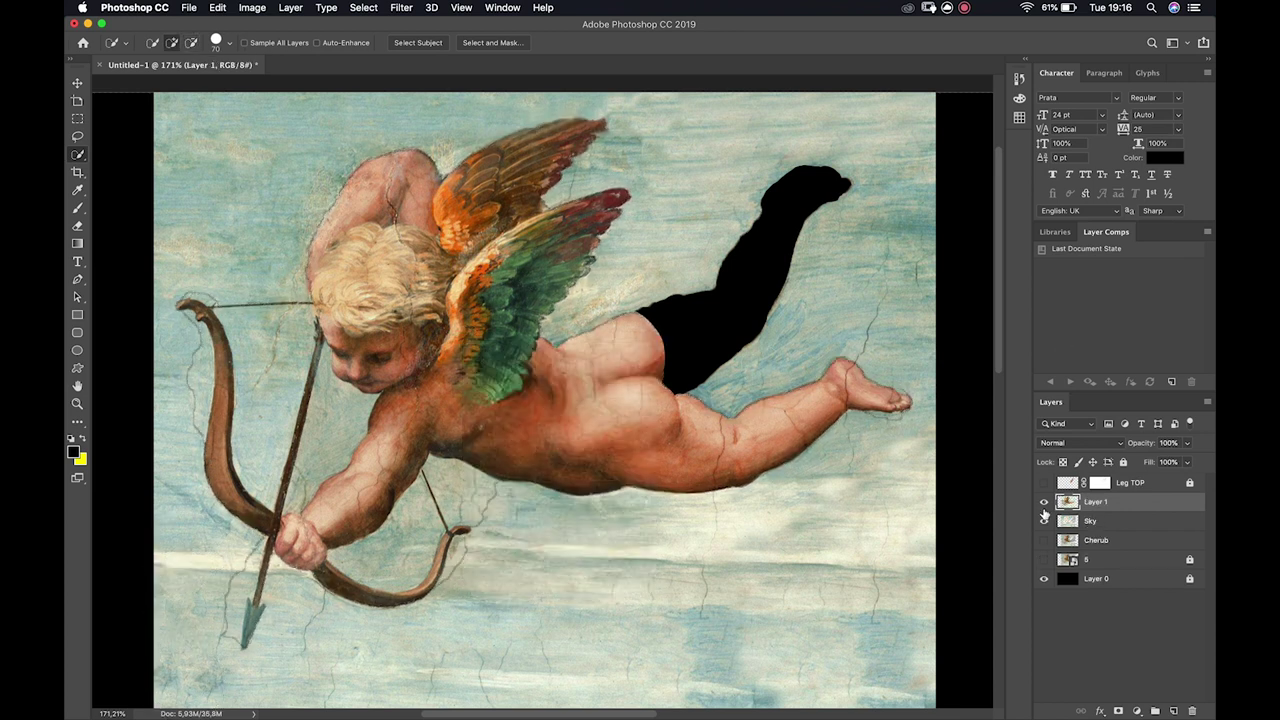
left_click(1045, 502)
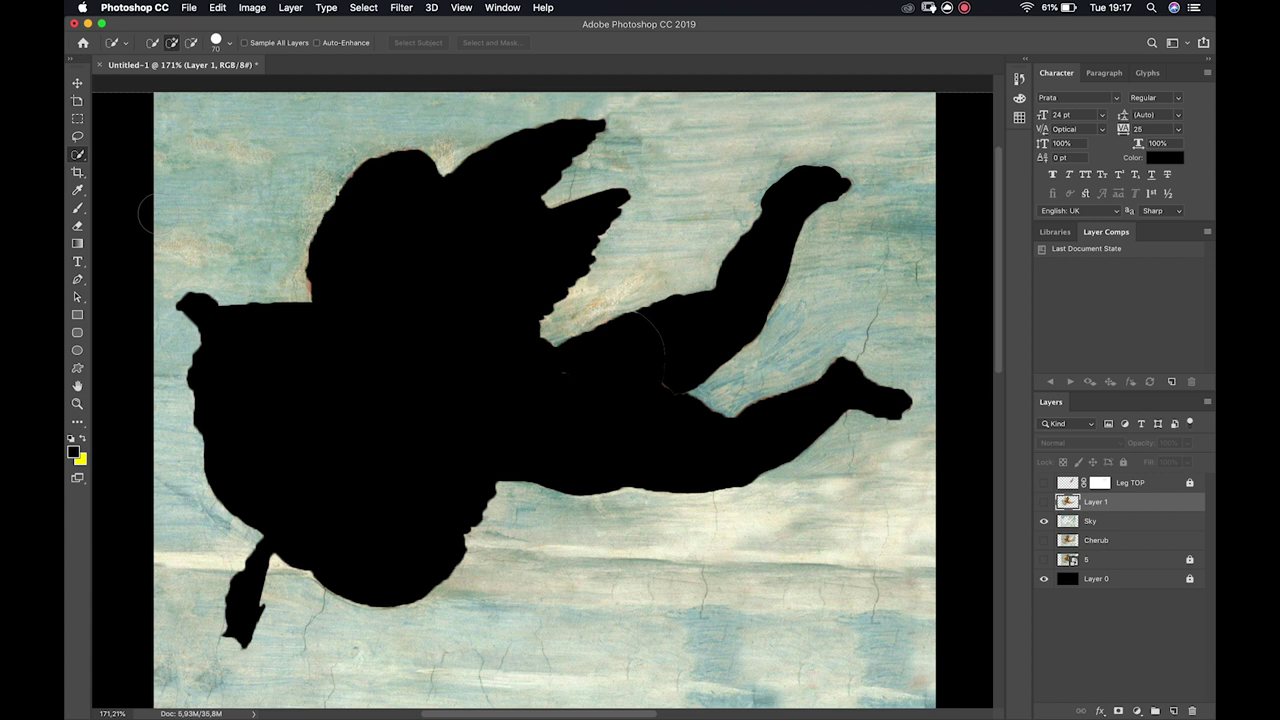
Activate the Clone Stamp on the Sky layer and adjust the hardness of its 80 px brush
key("s")
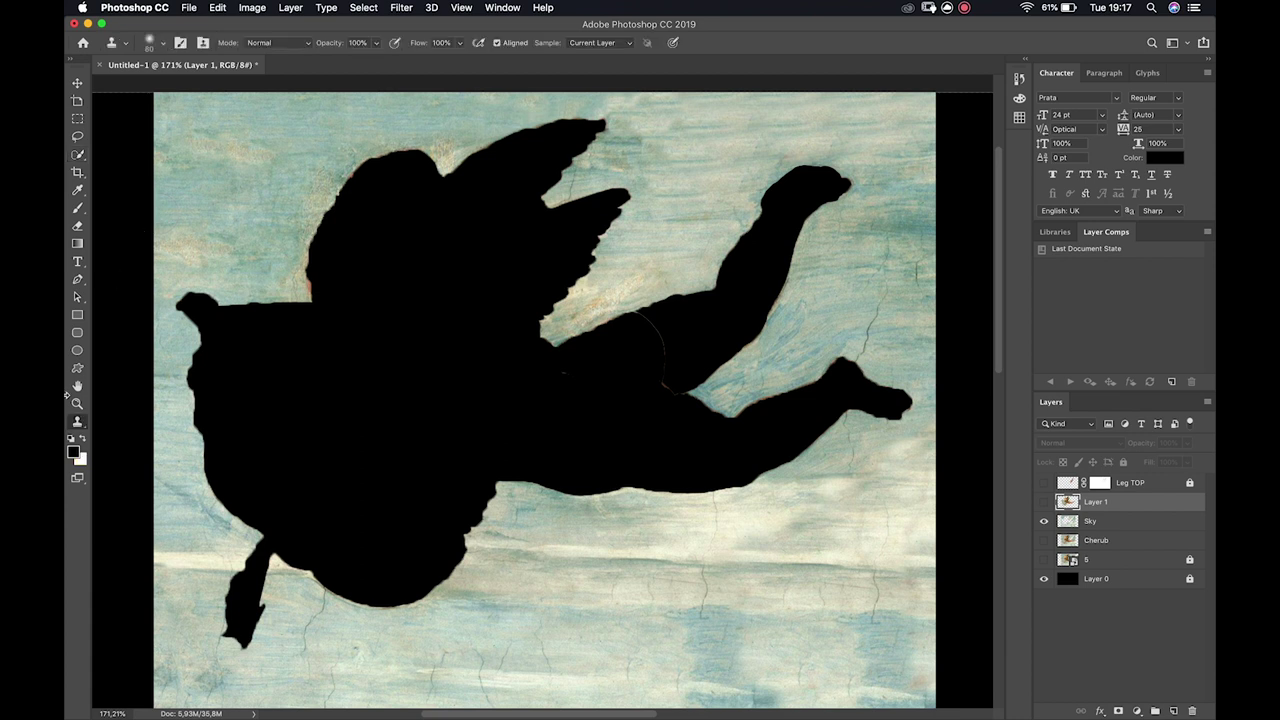
left_click(78, 425)
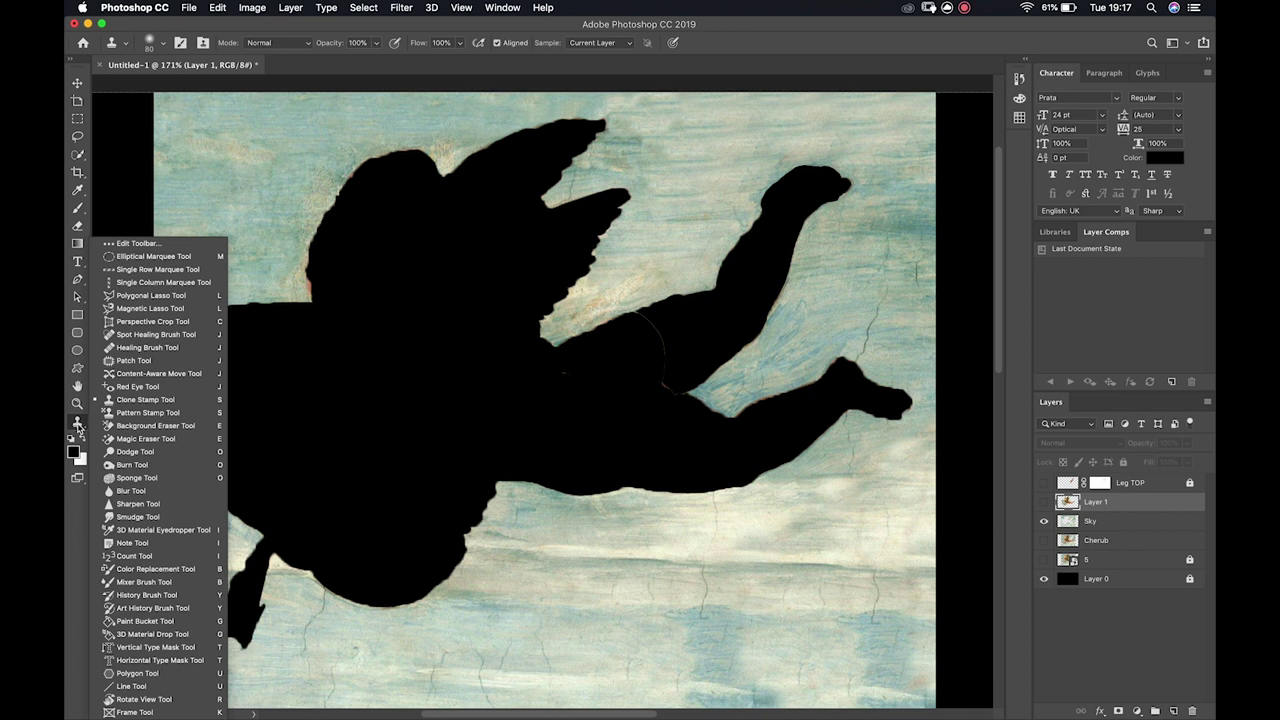
left_click(78, 428)
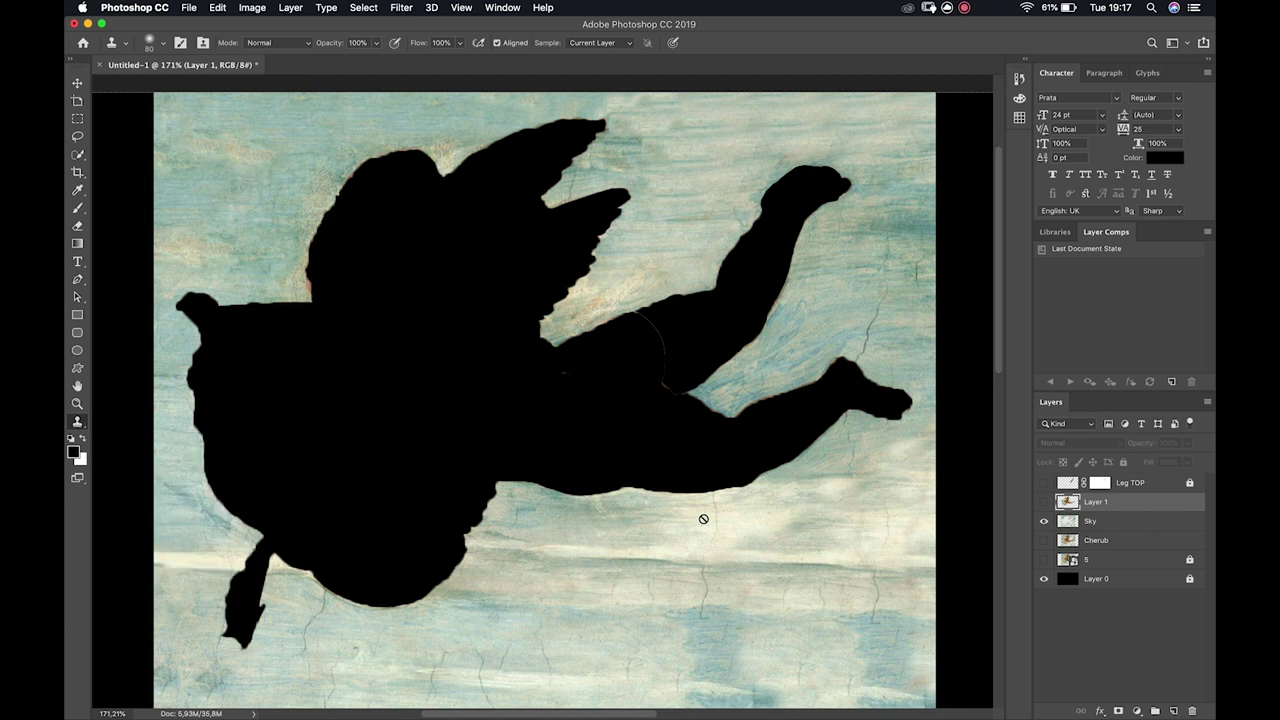
left_click(1087, 523)
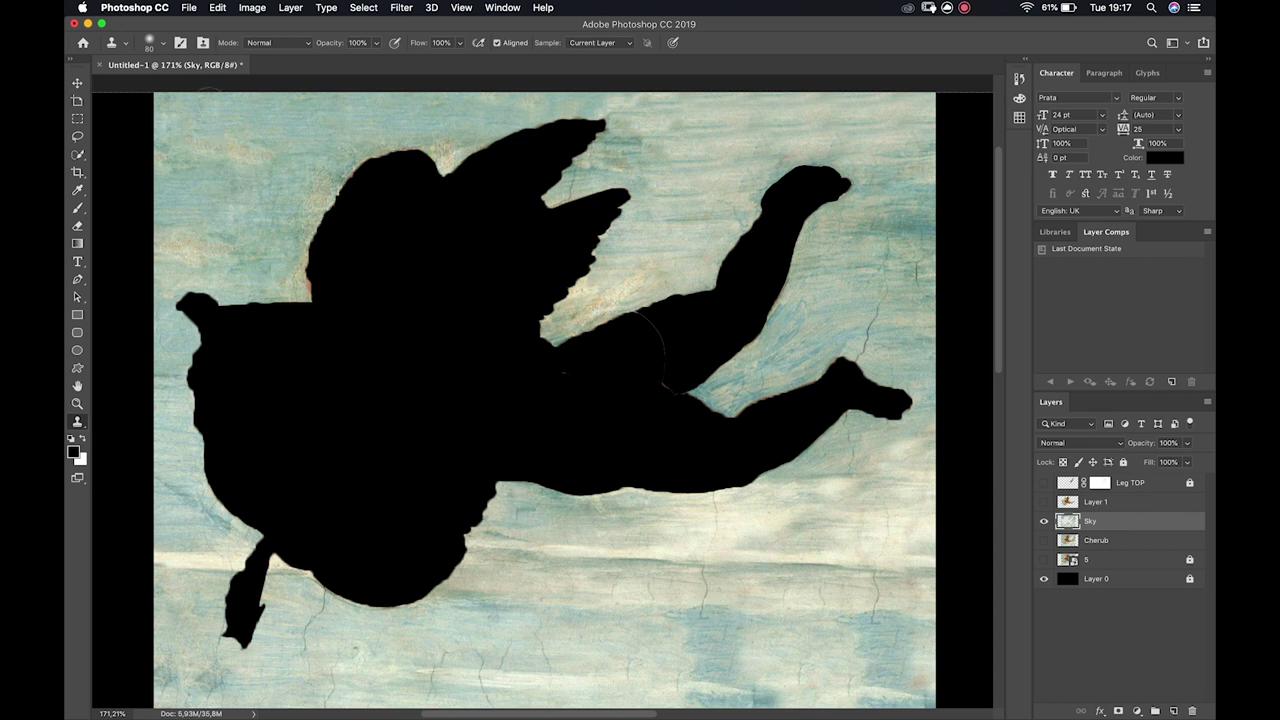
left_click(164, 44)
double_click(190, 101)
type("100")
key("Return")
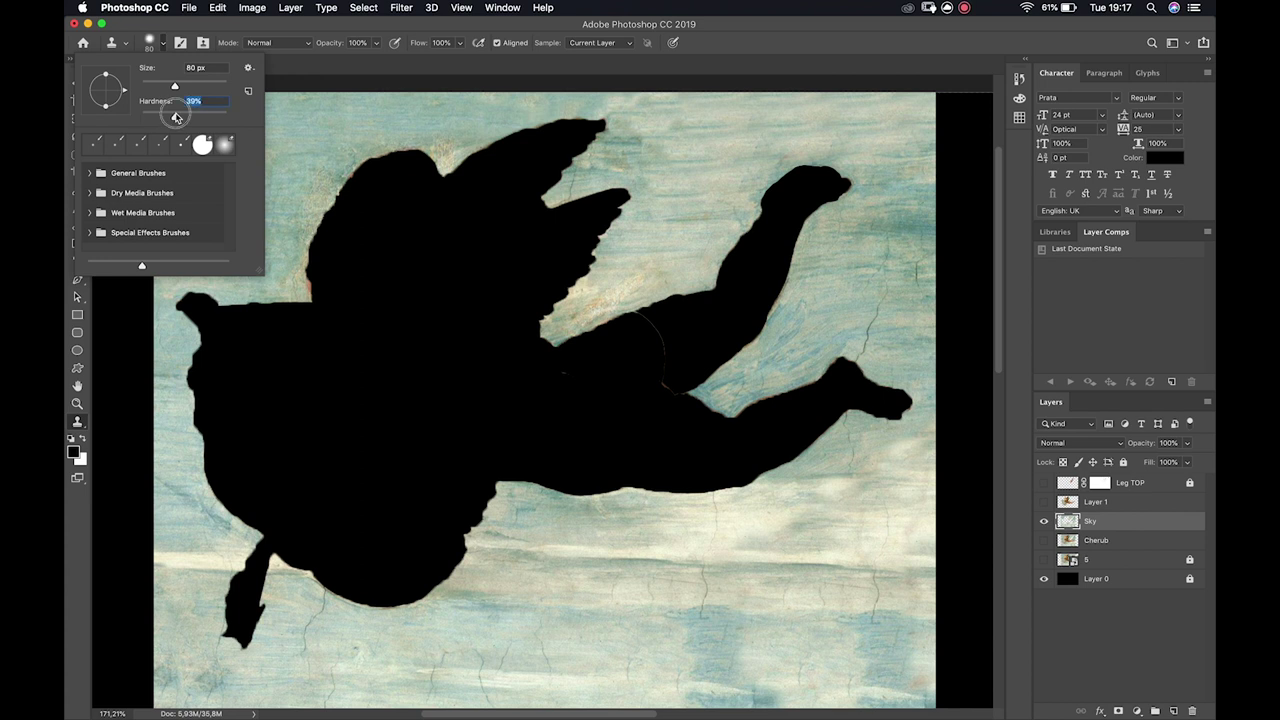
left_click(163, 47)
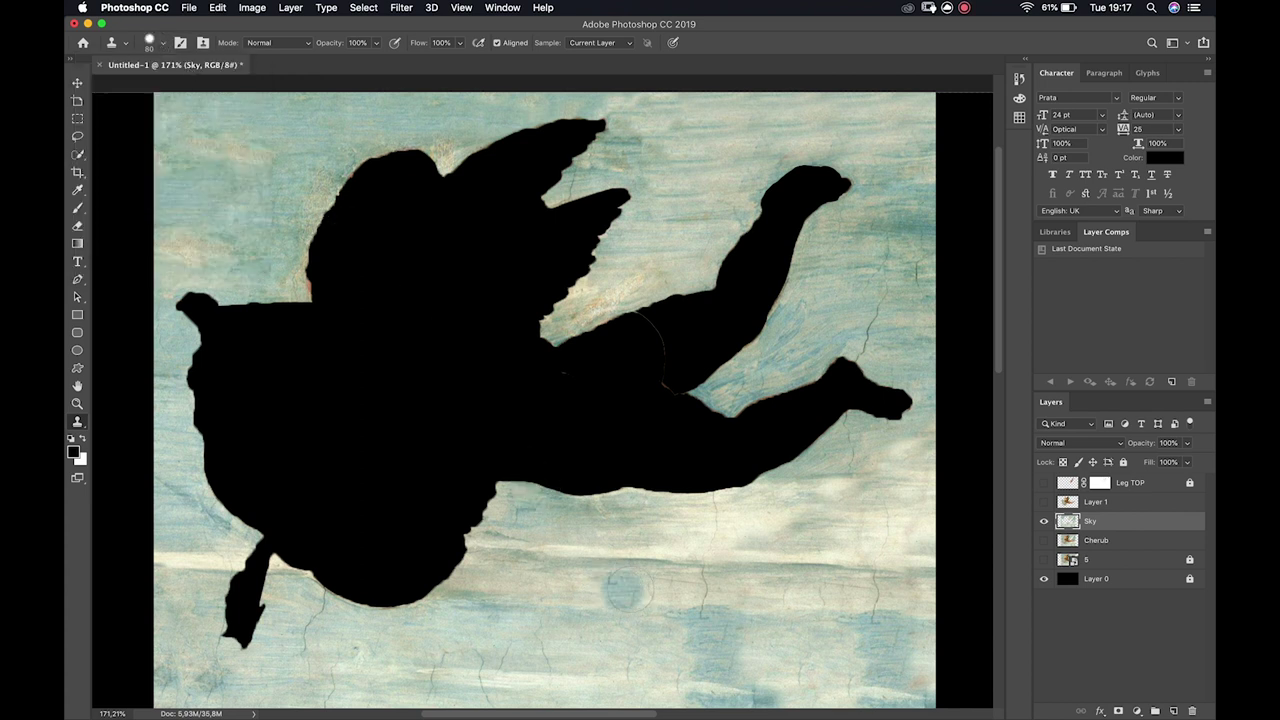
Try cloning sky texture over the cutout of the cherub's legs, and undo the strokes
mouse_move(690, 480)
left_mouse_down()
mouse_move(565, 476)
mouse_move(689, 482)
left_mouse_up()
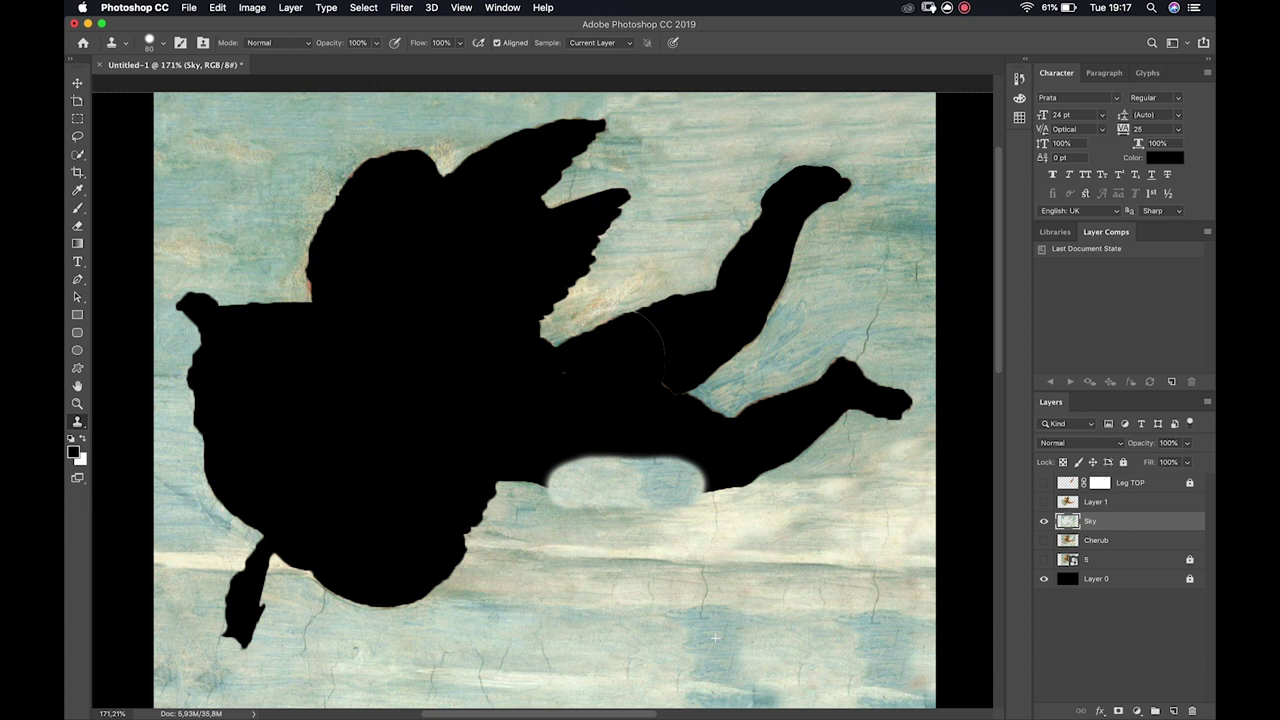
mouse_move(648, 472)
left_mouse_down()
mouse_move(566, 442)
mouse_move(468, 489)
mouse_move(546, 440)
mouse_move(621, 426)
mouse_move(745, 464)
mouse_move(778, 444)
mouse_move(813, 409)
mouse_move(718, 434)
mouse_move(673, 384)
mouse_move(565, 402)
mouse_move(695, 376)
mouse_move(602, 339)
mouse_move(673, 326)
mouse_move(683, 296)
mouse_move(695, 300)
mouse_move(694, 340)
mouse_move(714, 324)
mouse_move(716, 339)
mouse_move(739, 304)
left_mouse_up()
key("super+z")
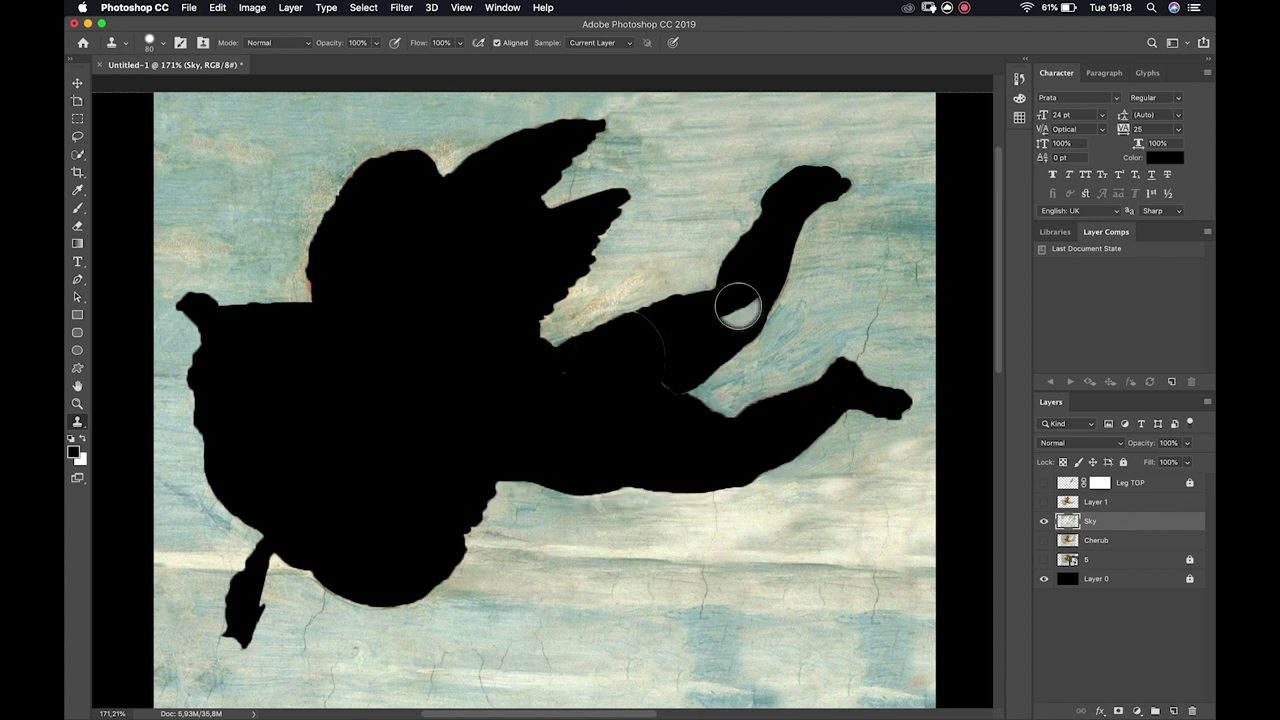
Clone sky texture along the canvas's upper edge across the black area left of the painting
scroll(500, 491, "up", 5)
scroll(500, 491, "left", 3)
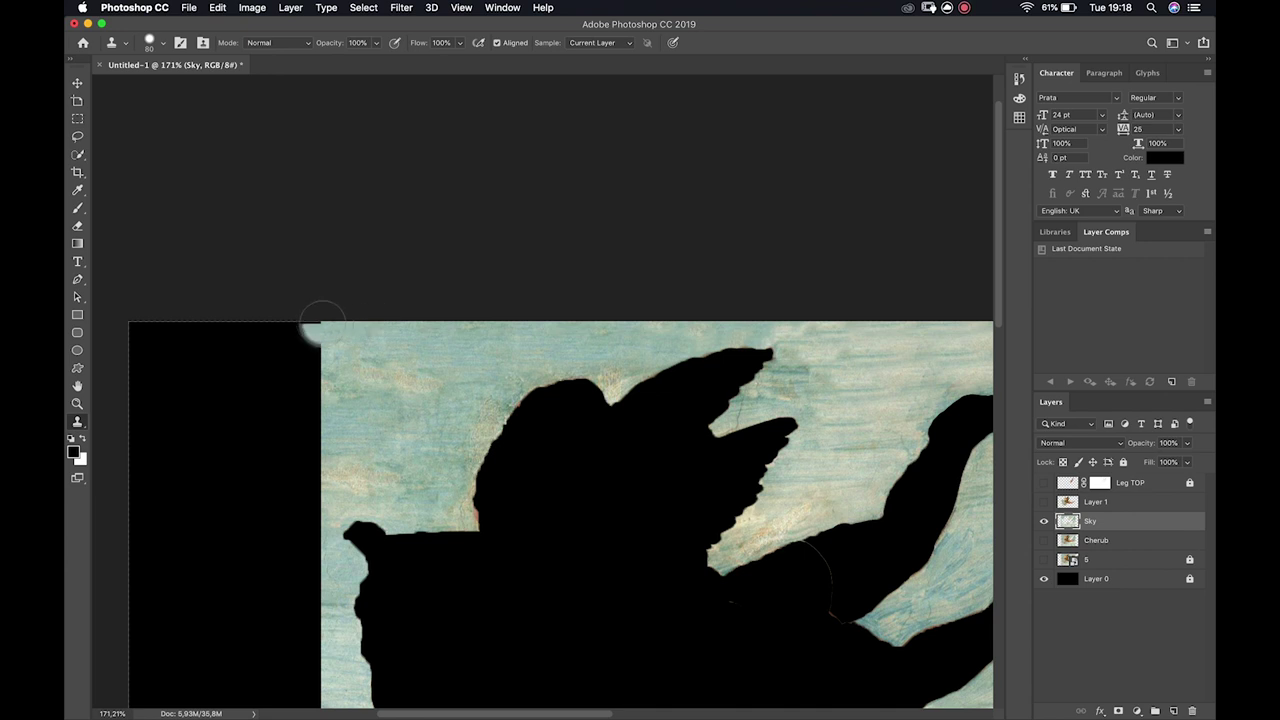
left_click_drag(321, 320, 134, 309)
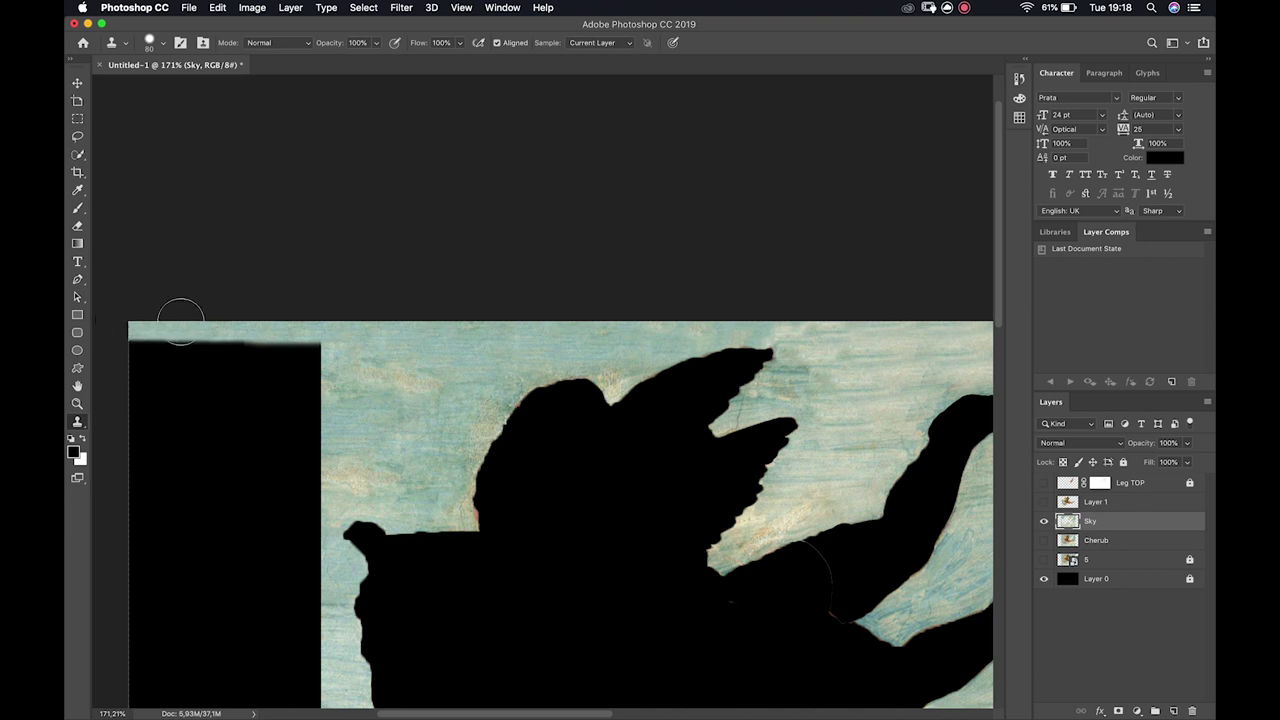
mouse_move(316, 358)
left_mouse_down()
mouse_move(132, 357)
mouse_move(316, 380)
mouse_move(310, 392)
left_mouse_up()
Try cloning the sky below the legs into the cherub's thigh and hip cutout at 100% zoom, and undo the strokes
key("z")
left_click(397, 384, "alt")
left_click(426, 383, "alt")
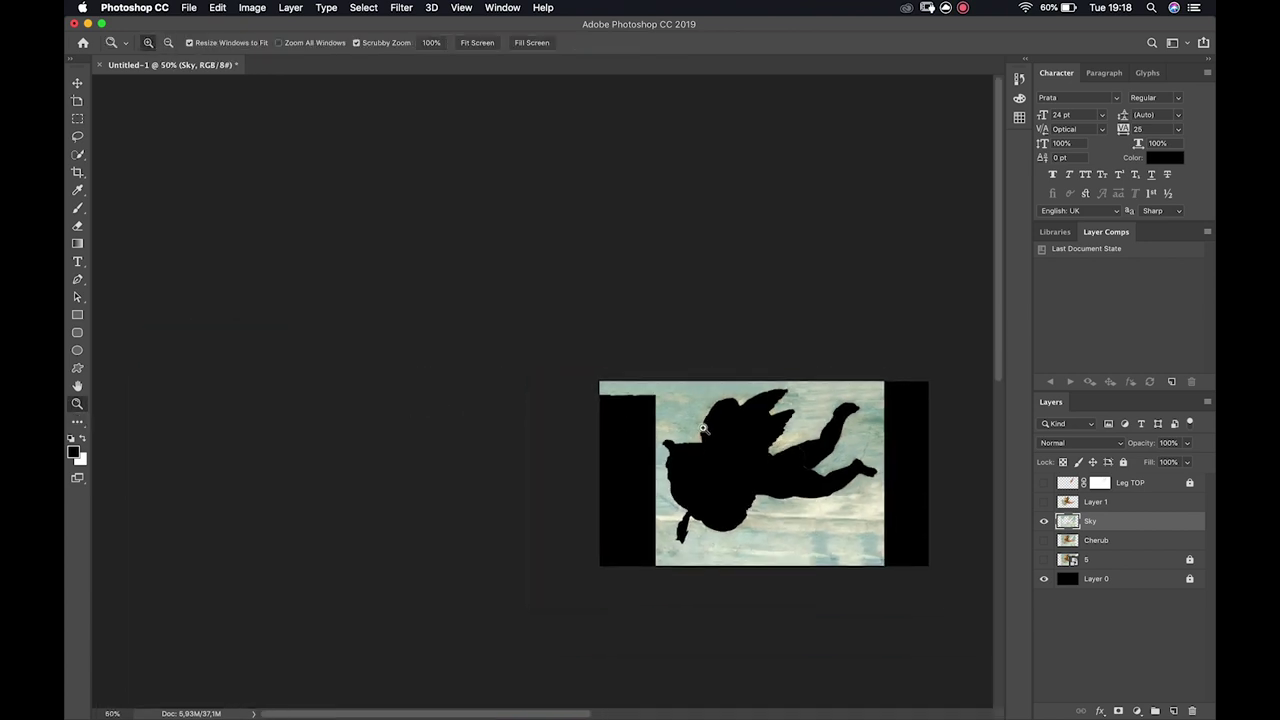
key("super+1")
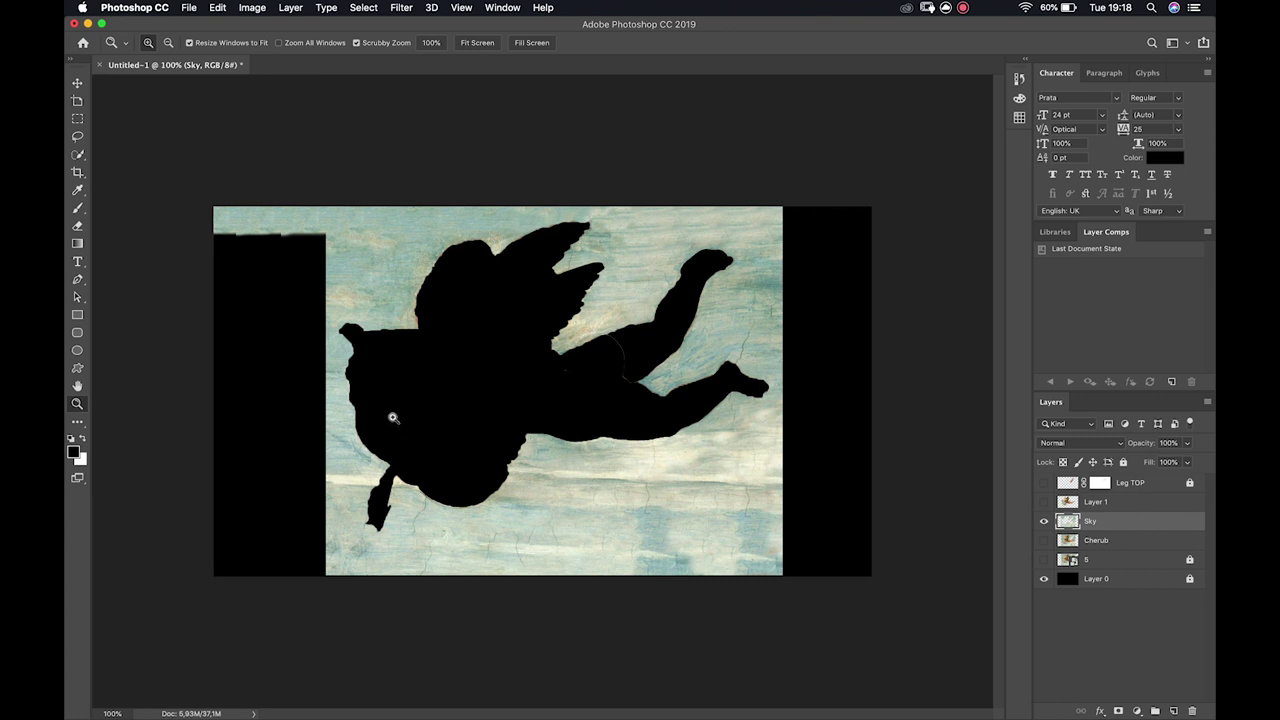
key("s")
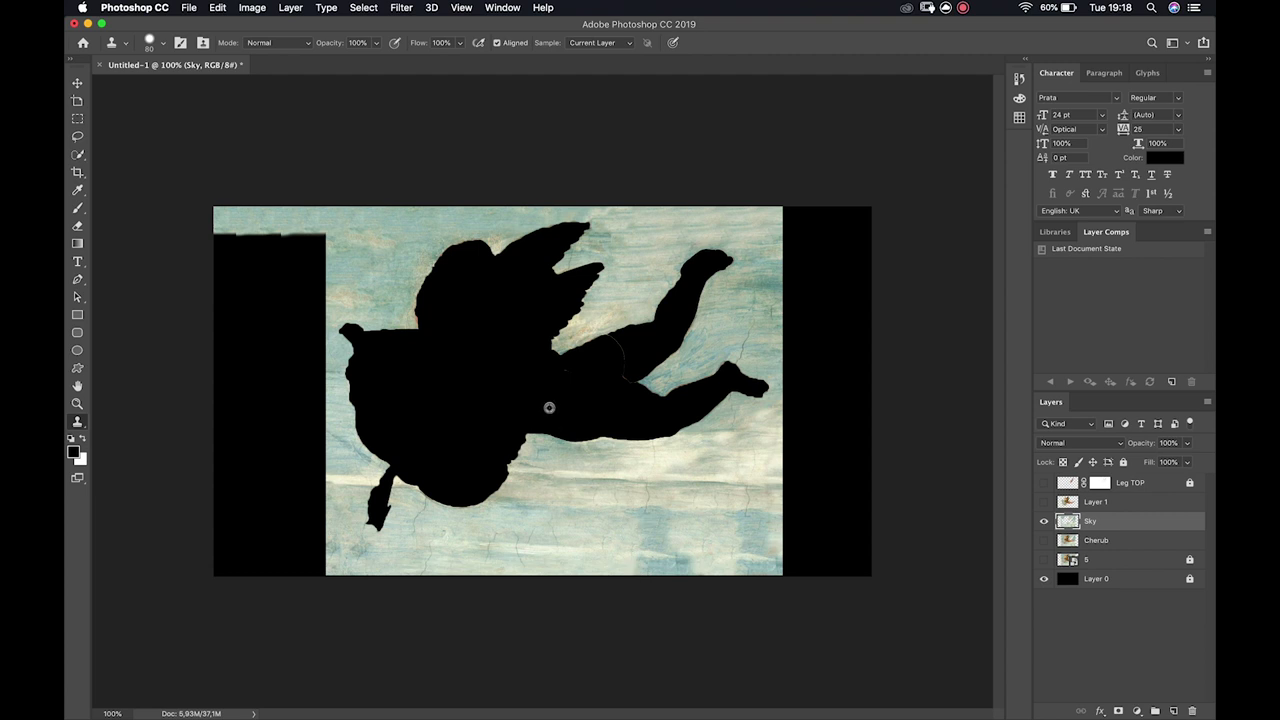
left_click(650, 526, "alt")
mouse_move(615, 428)
left_mouse_down()
mouse_move(598, 400)
mouse_move(596, 431)
mouse_move(572, 407)
mouse_move(569, 442)
mouse_move(561, 420)
mouse_move(537, 425)
mouse_move(525, 385)
left_mouse_up()
mouse_move(621, 443)
left_mouse_down()
mouse_move(567, 466)
mouse_move(531, 468)
mouse_move(629, 446)
mouse_move(539, 481)
mouse_move(602, 457)
left_mouse_up()
scroll(590, 440, "up", 5)
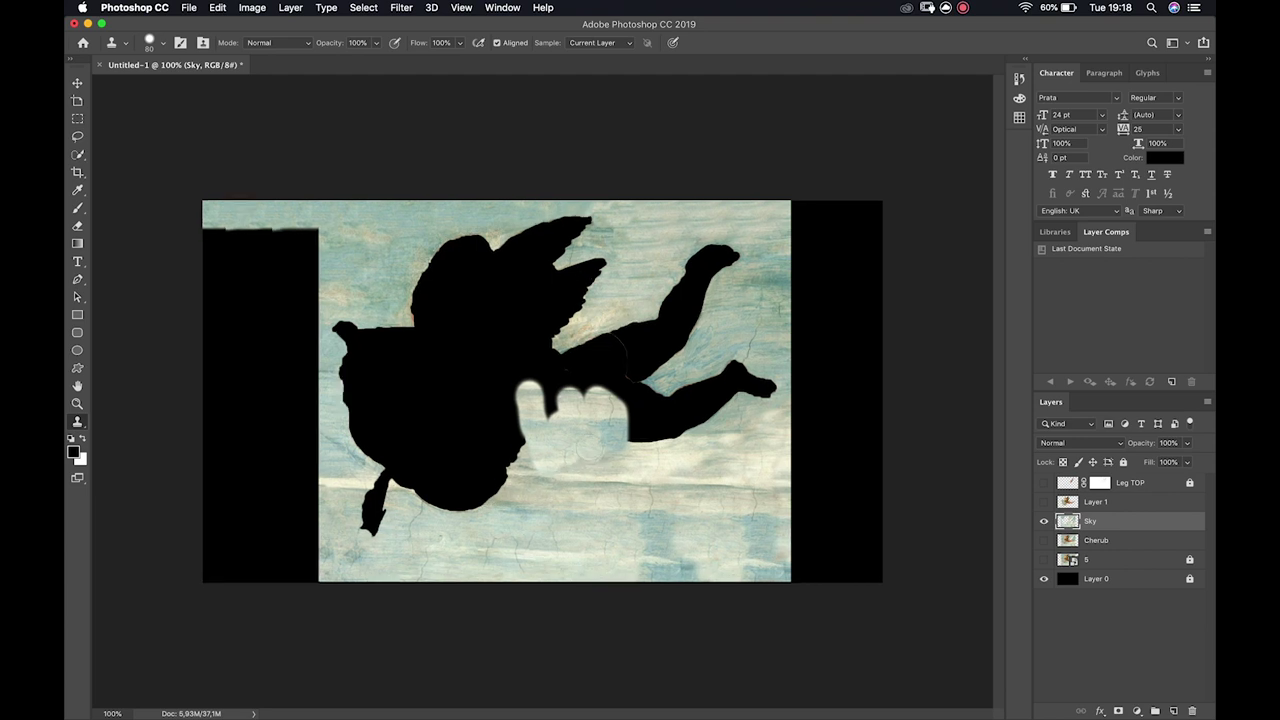
key("super+z")
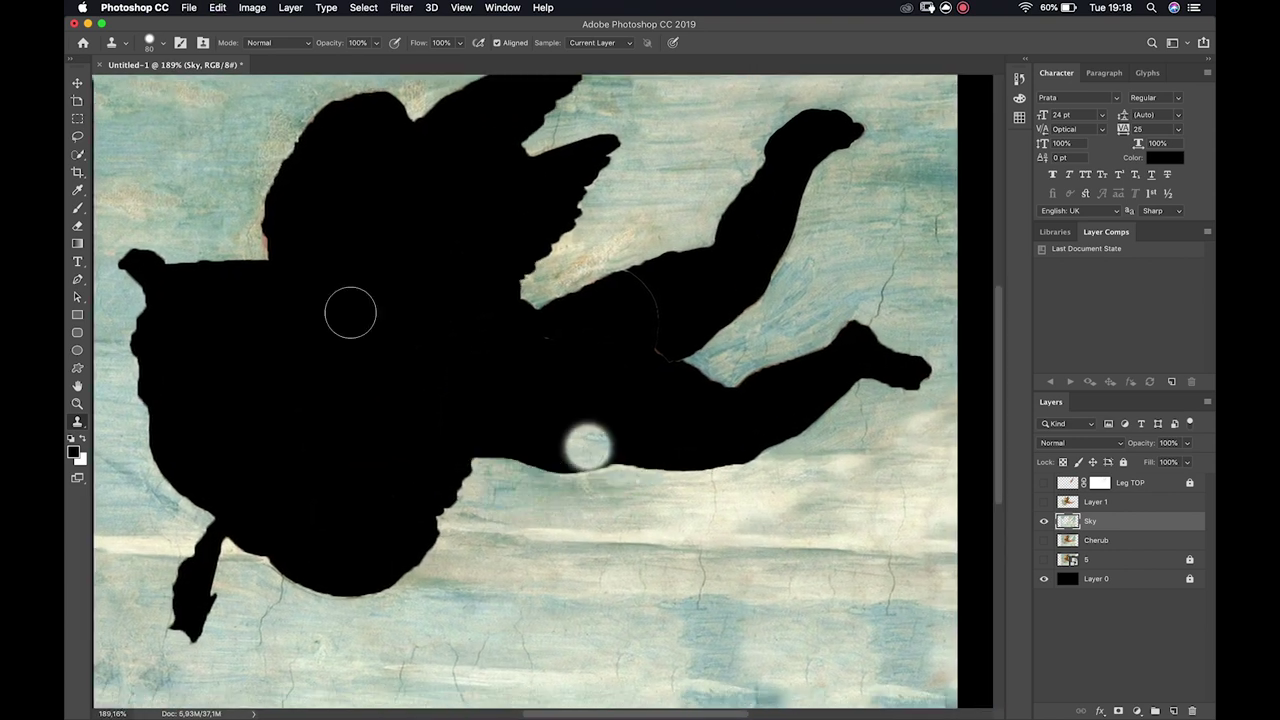
Try filling the cherub's leg cutouts with sky using the 250 px Healing Brush, and undo all the strokes
key("j")
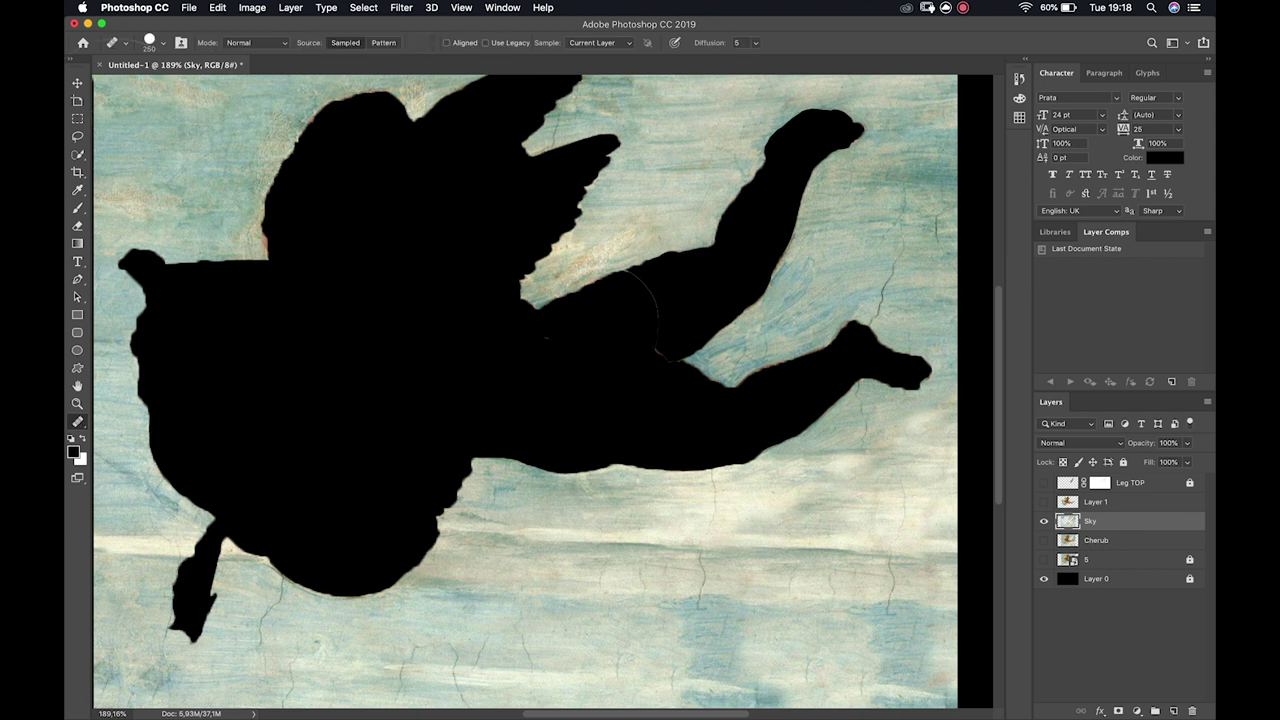
right_click(80, 427)
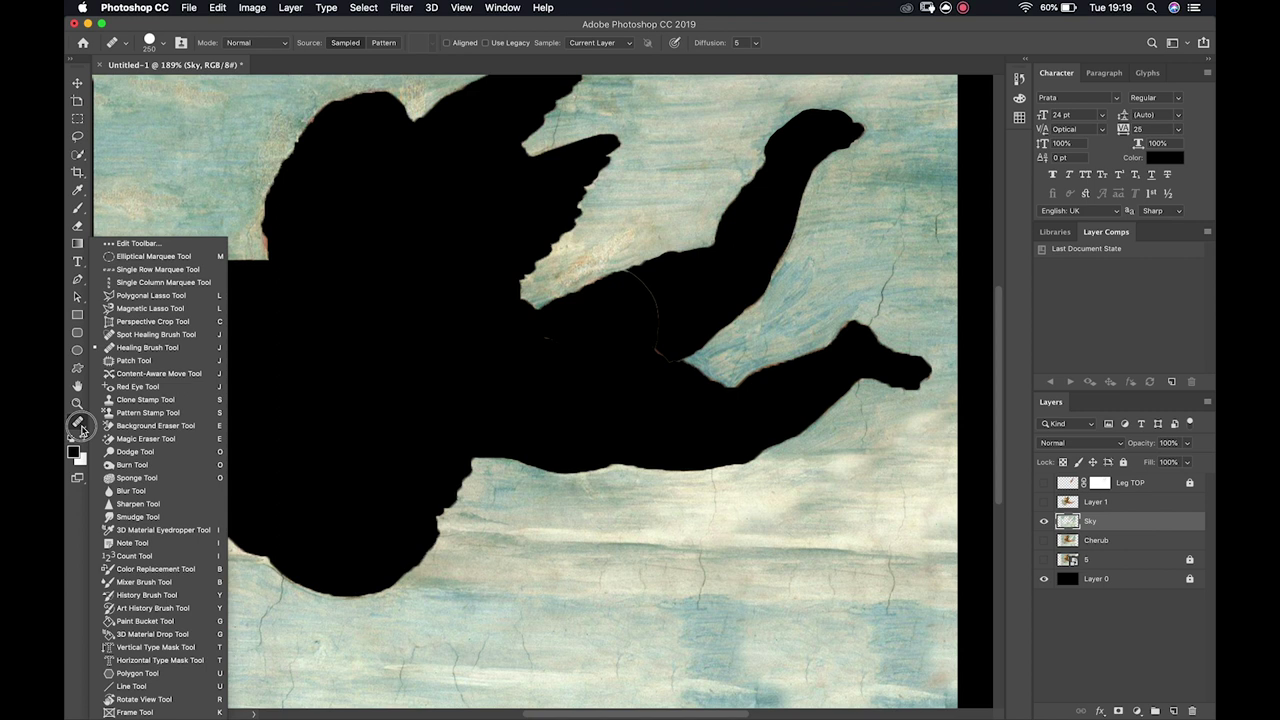
left_click(130, 347)
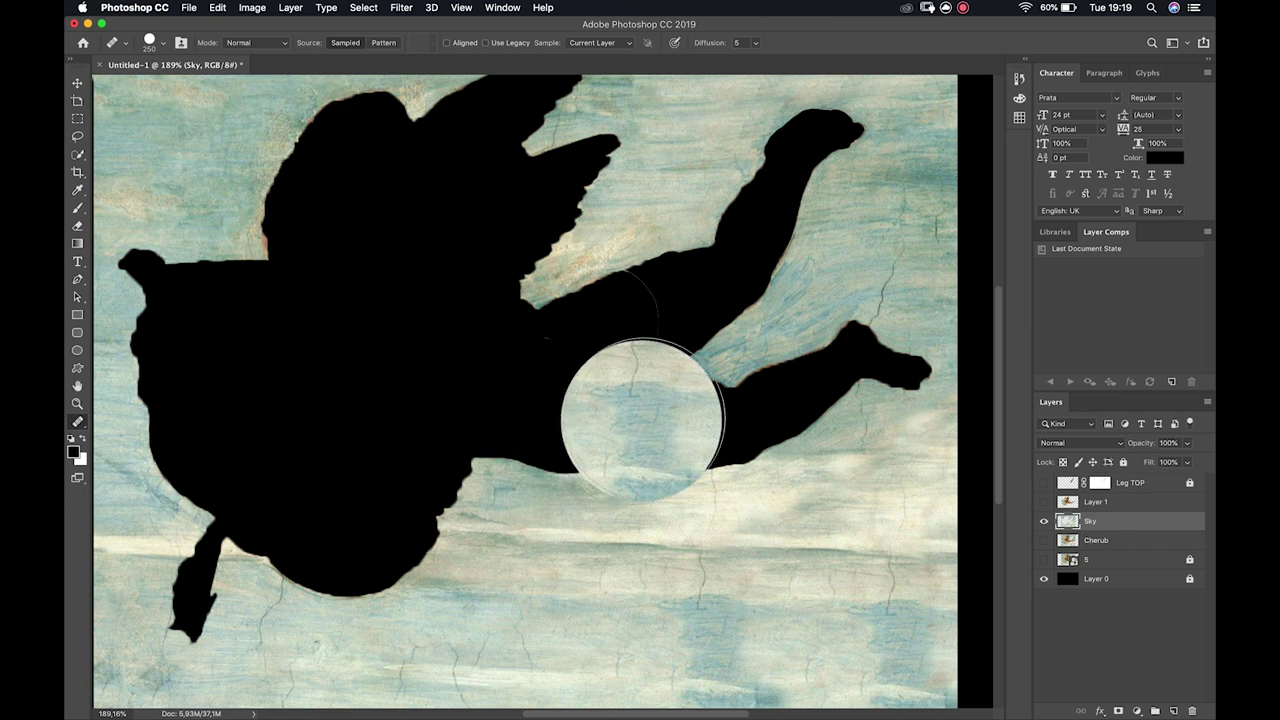
mouse_move(766, 429)
left_mouse_down()
mouse_move(550, 421)
mouse_move(744, 354)
left_mouse_up()
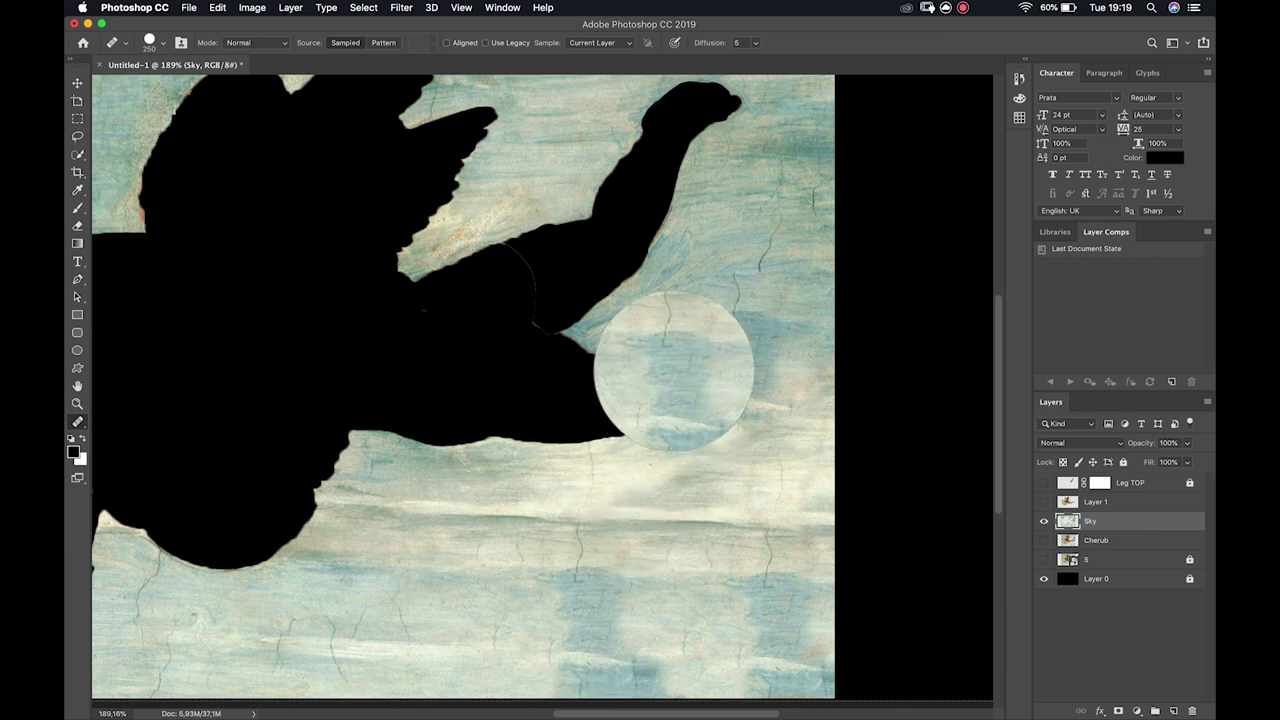
mouse_move(640, 375)
left_mouse_down()
mouse_move(528, 366)
mouse_move(561, 361)
mouse_move(585, 312)
mouse_move(615, 300)
left_mouse_up()
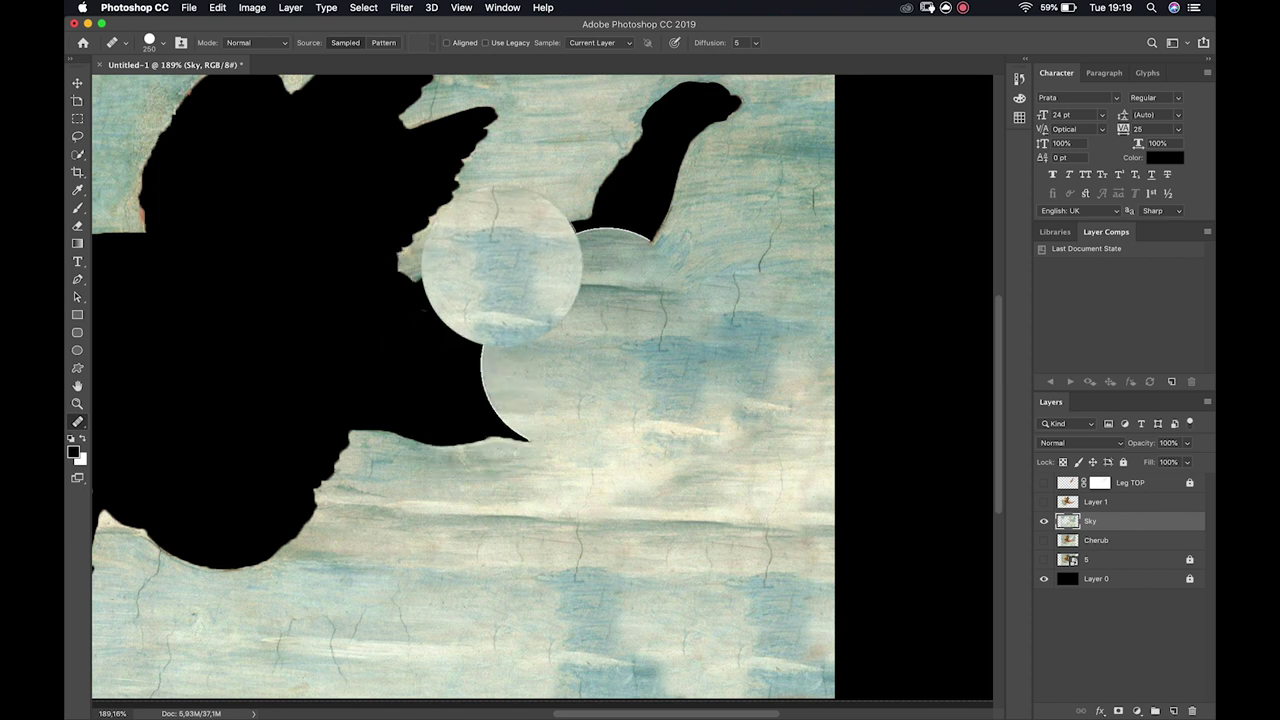
scroll(585, 230, "up", 5)
scroll(585, 230, "right", 5)
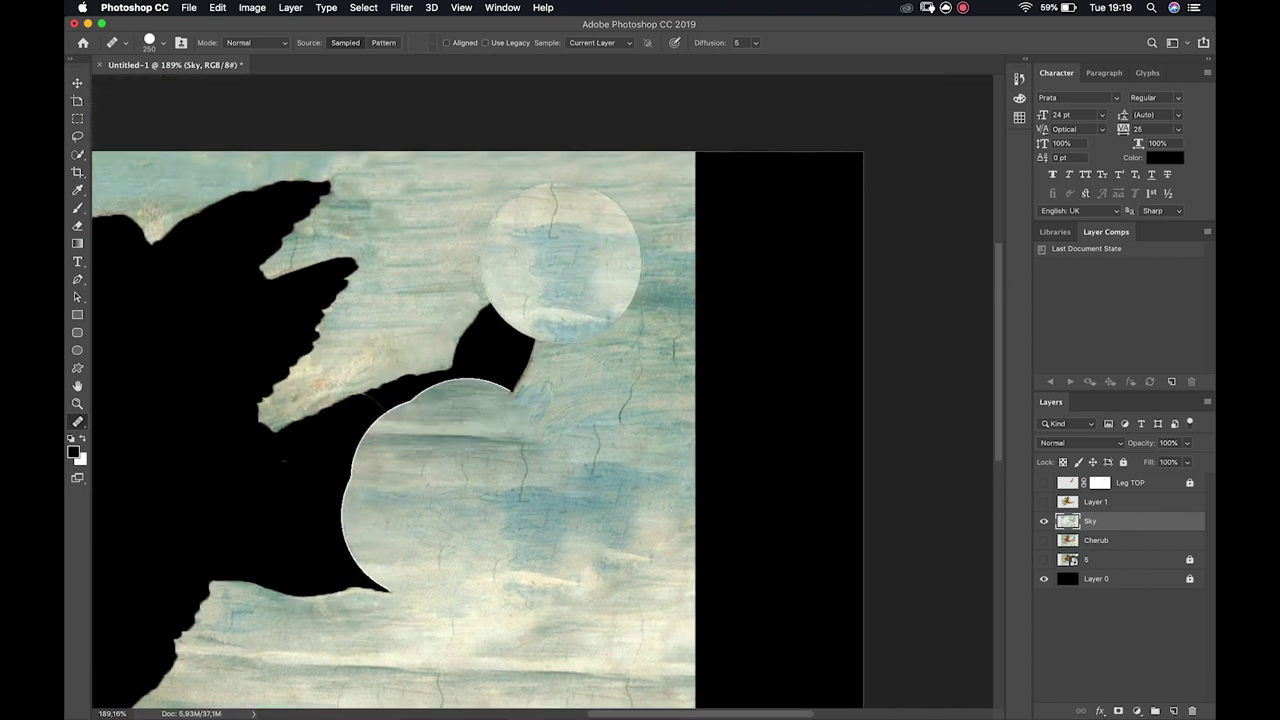
left_click(495, 300)
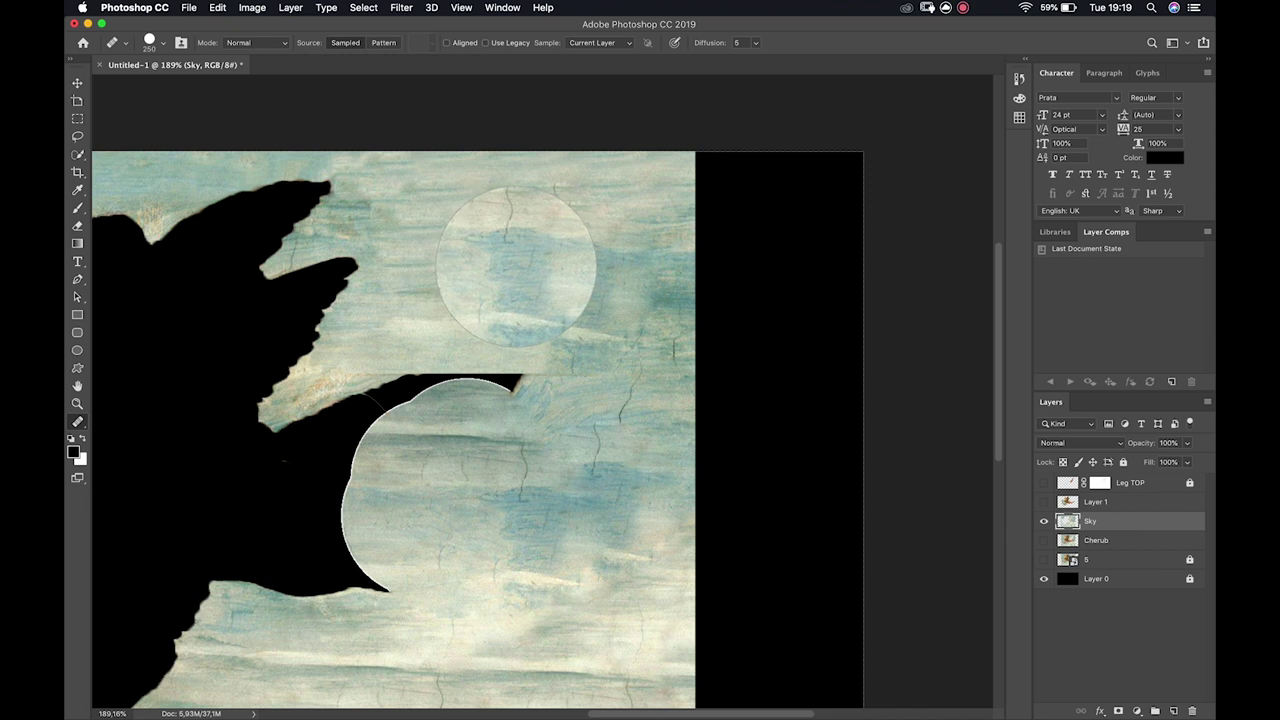
key("super+z")
key("super+z")
key("super+z")
key("super+z")
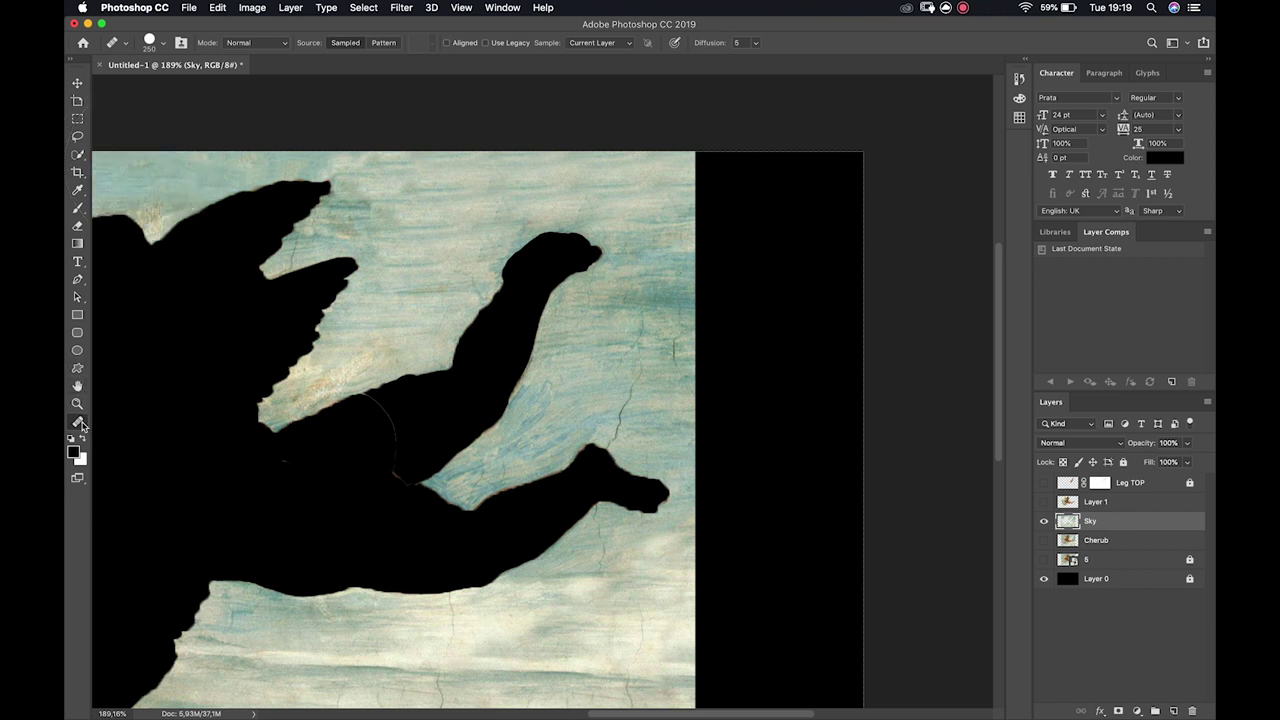
Try to set a sampling point in the sky below the legs with the Spot Healing Brush
right_click(79, 423)
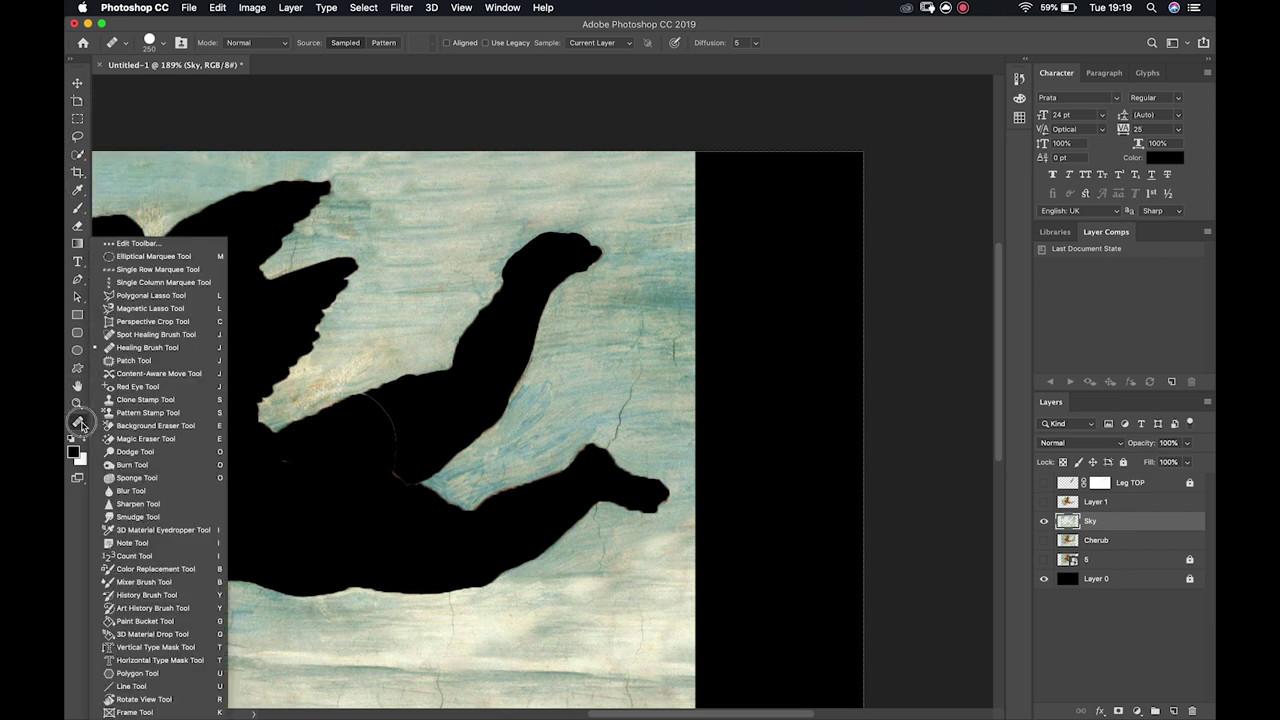
left_click(146, 335)
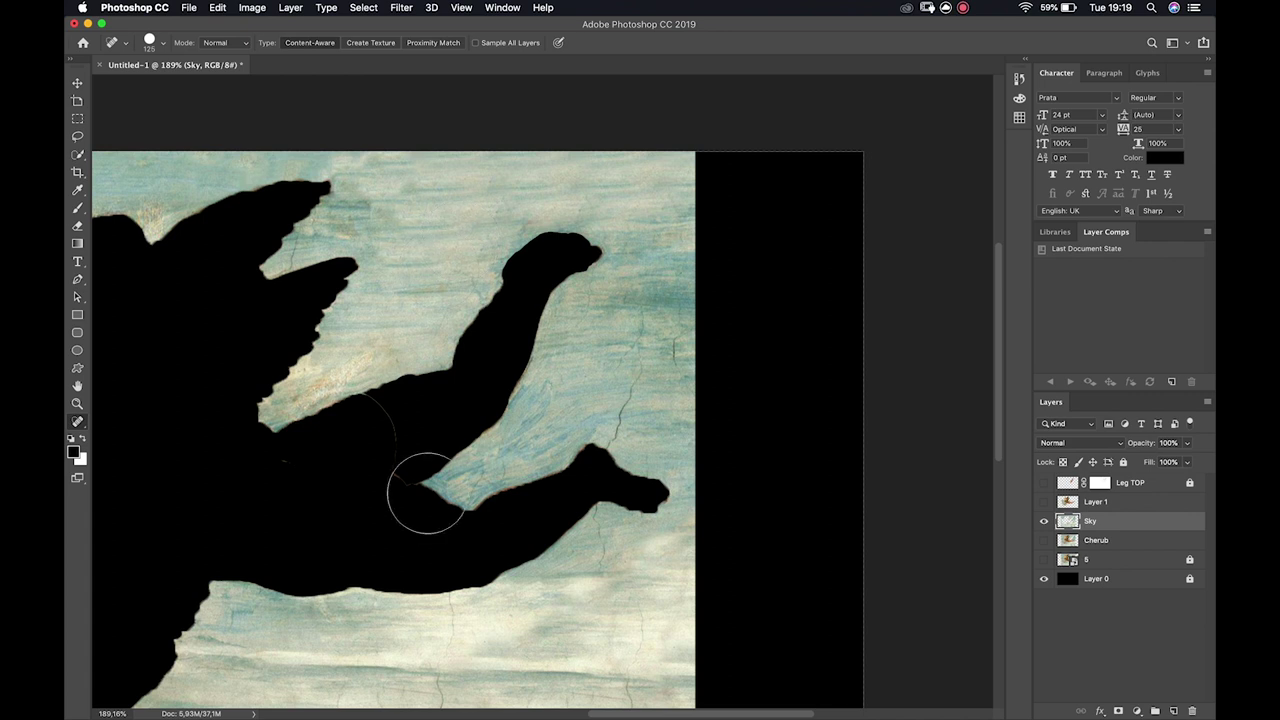
scroll(409, 486, "down", 10)
scroll(409, 486, "left", 8)
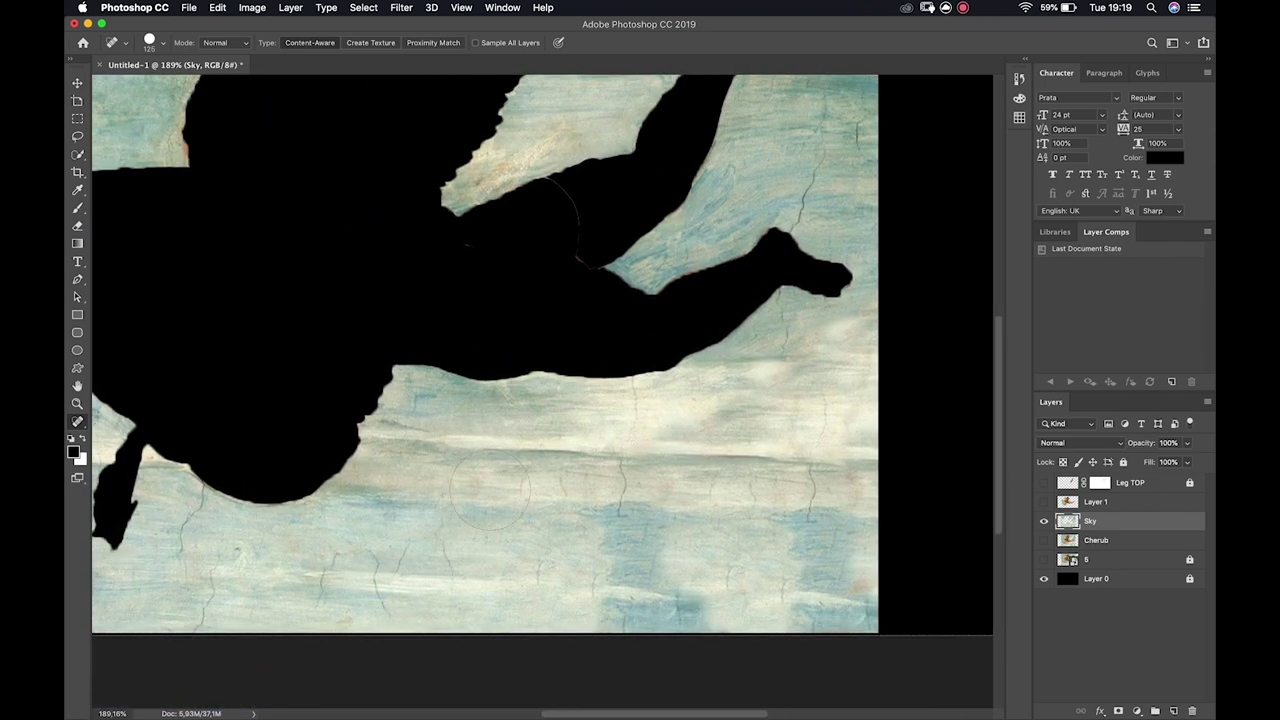
left_click(629, 505, "alt")
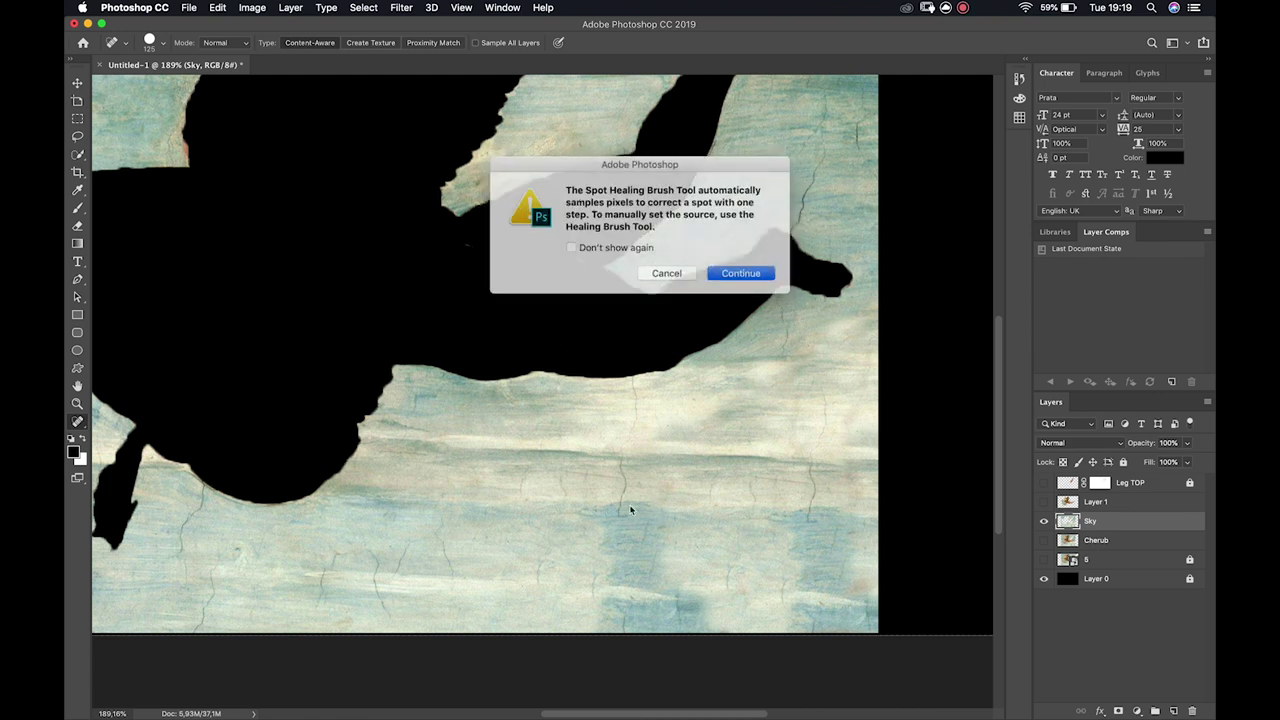
left_click(725, 273)
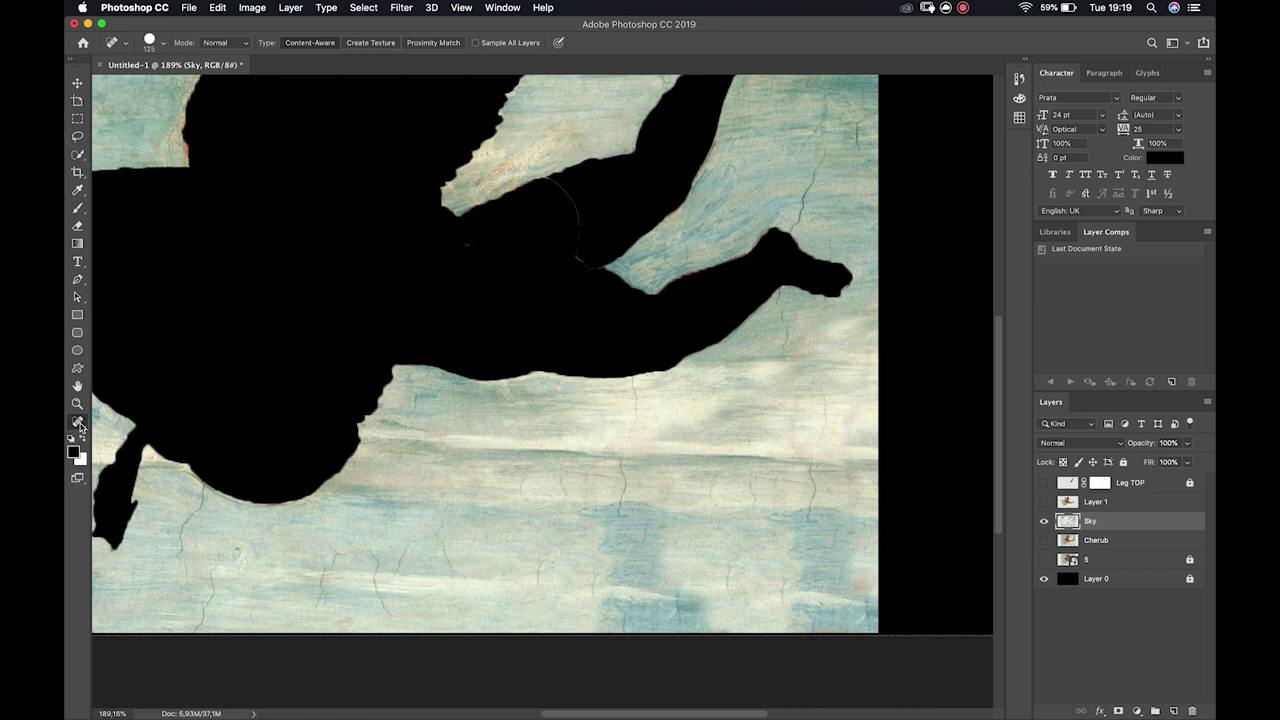
Try the Healing Brush again with sky sampled below the cherub, painting over the lower leg and foot, and undo the strokes
right_click(80, 424)
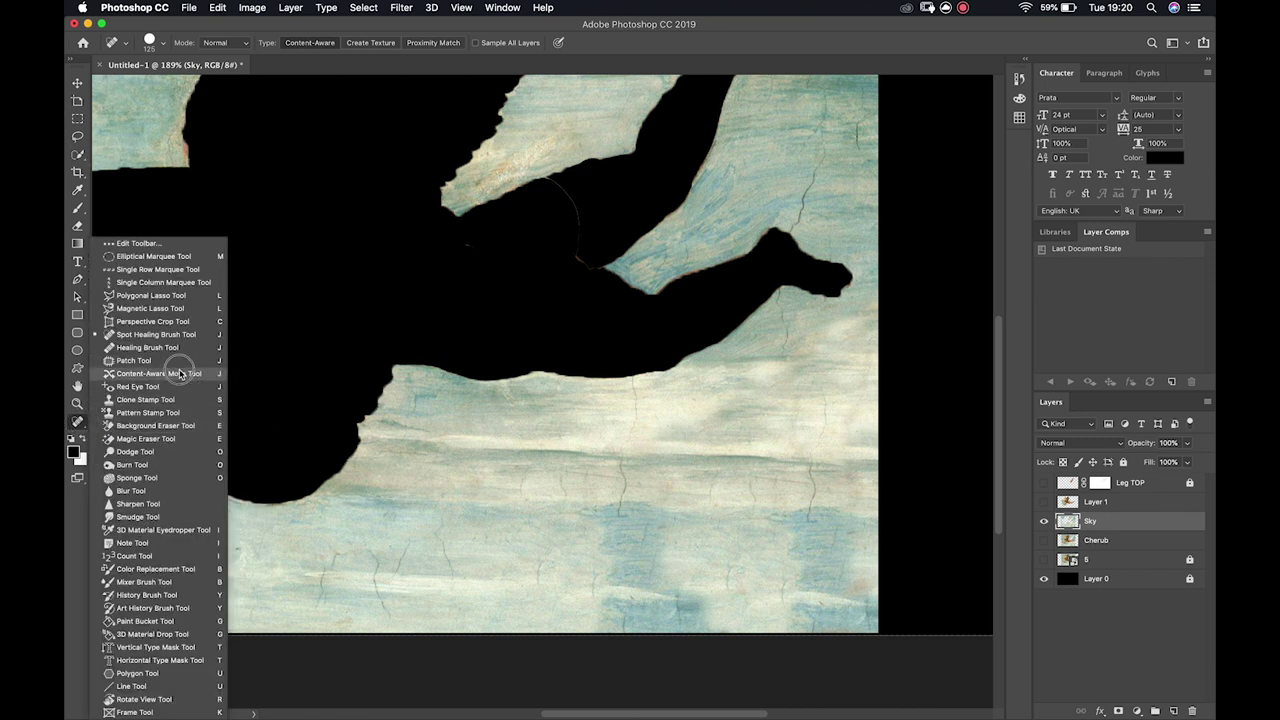
left_click(150, 347)
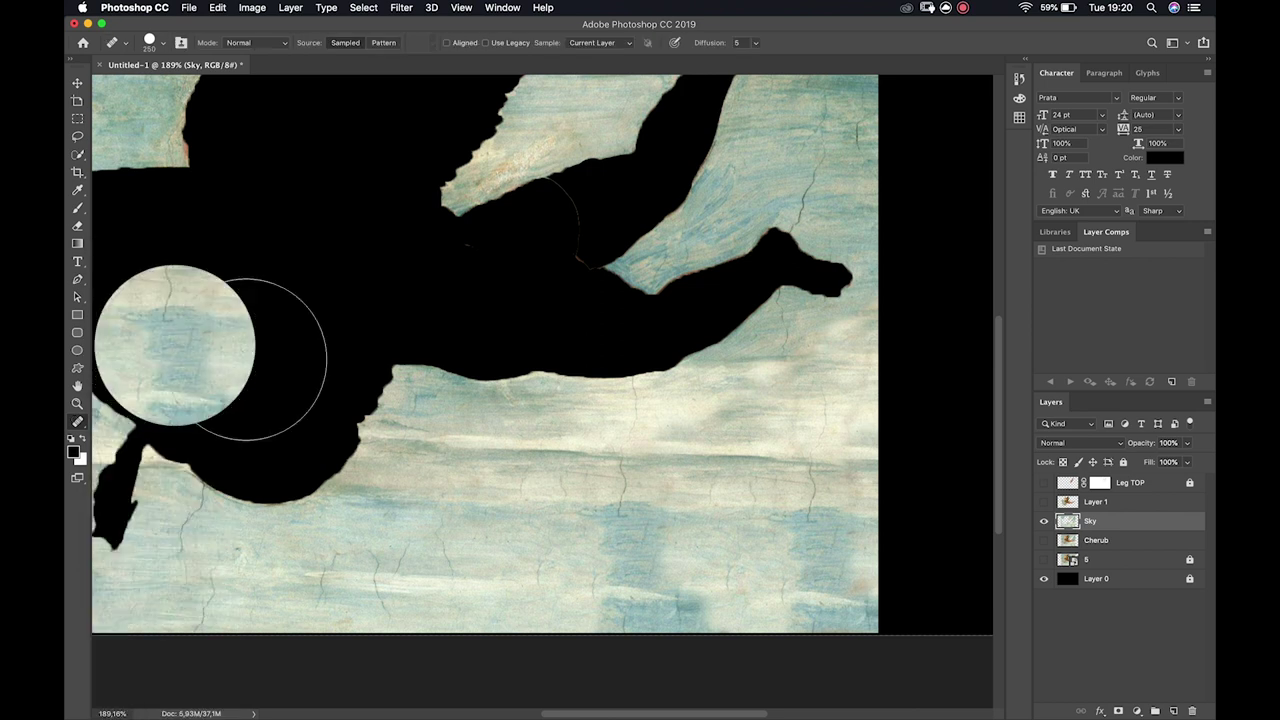
left_click(510, 465, "alt")
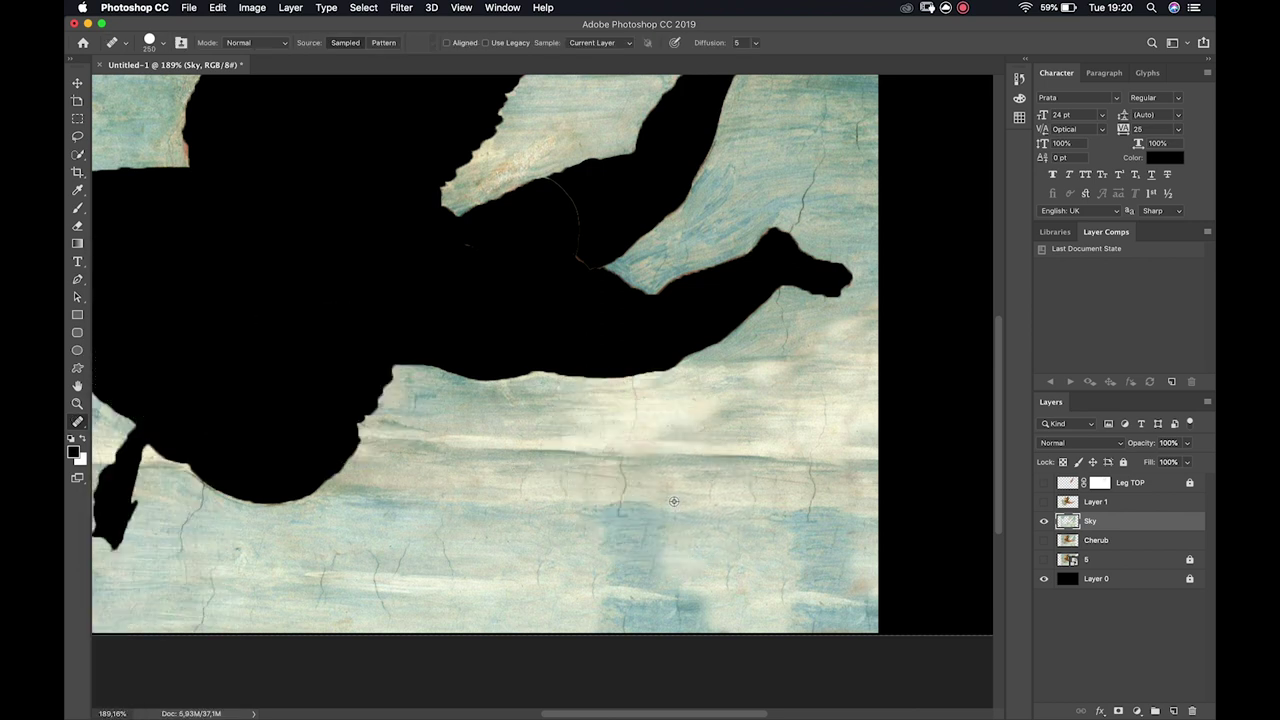
mouse_move(625, 310)
left_mouse_down()
mouse_move(544, 308)
mouse_move(429, 350)
mouse_move(430, 320)
left_mouse_up()
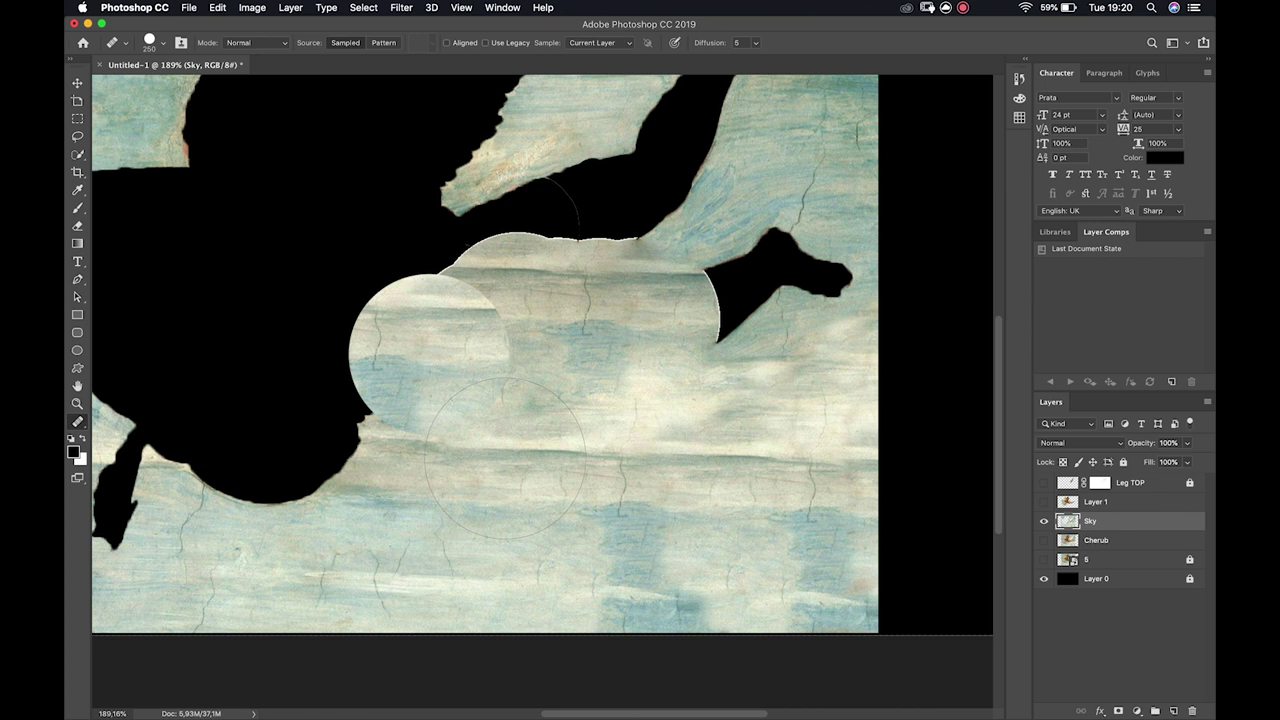
mouse_move(745, 362)
left_mouse_down()
mouse_move(783, 294)
mouse_move(720, 280)
left_mouse_up()
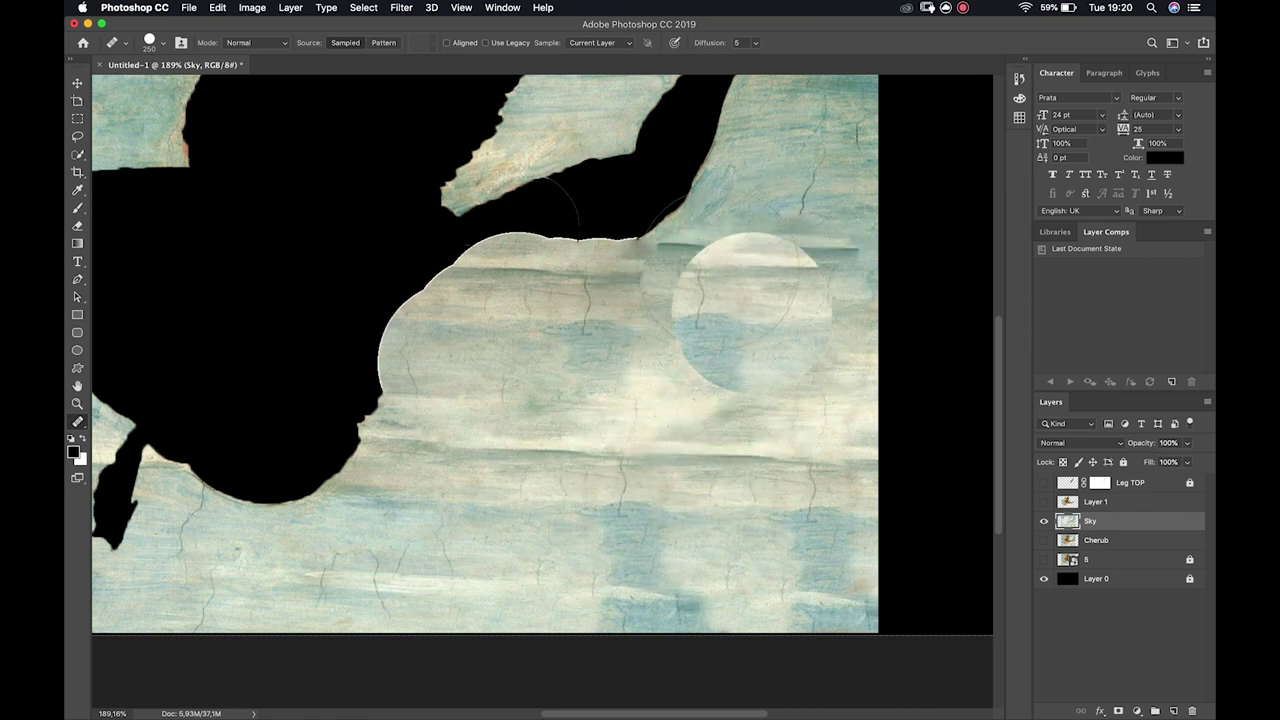
key("super+z")
key("super+z")
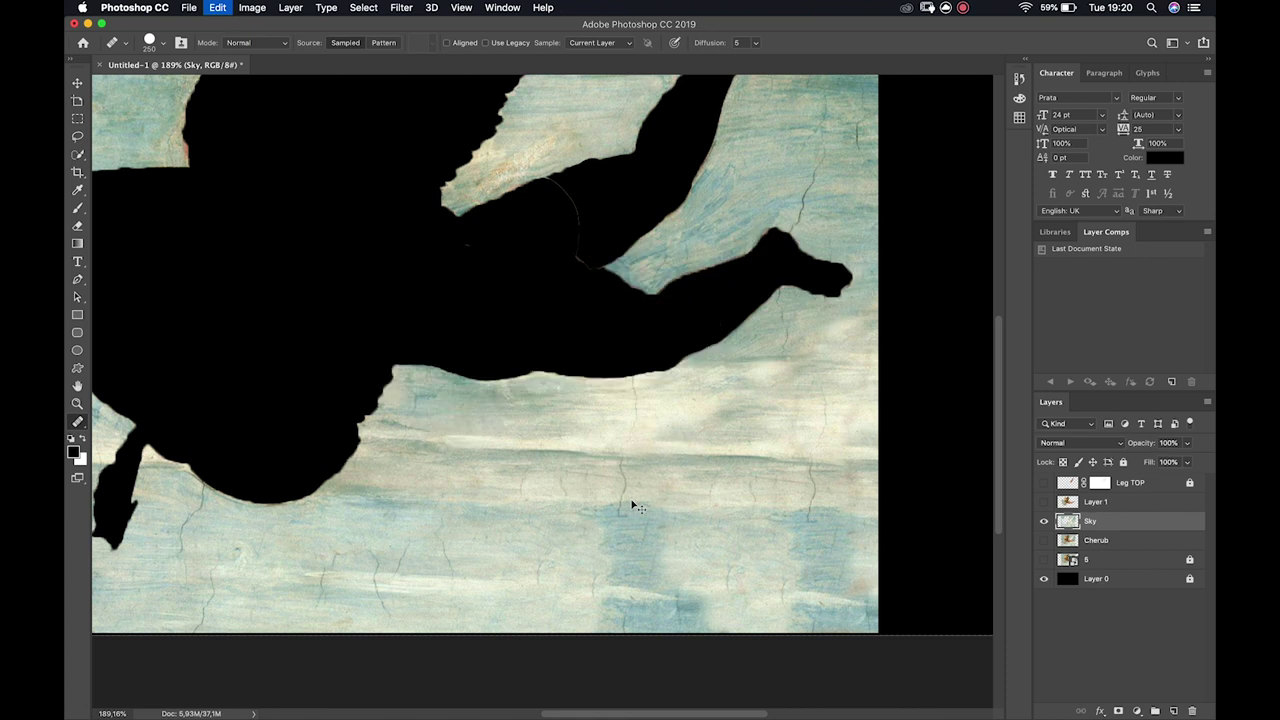
Try filling both leg cutouts with sky using the Content-Aware Spot Healing Brush at 200 px
right_click(78, 424)
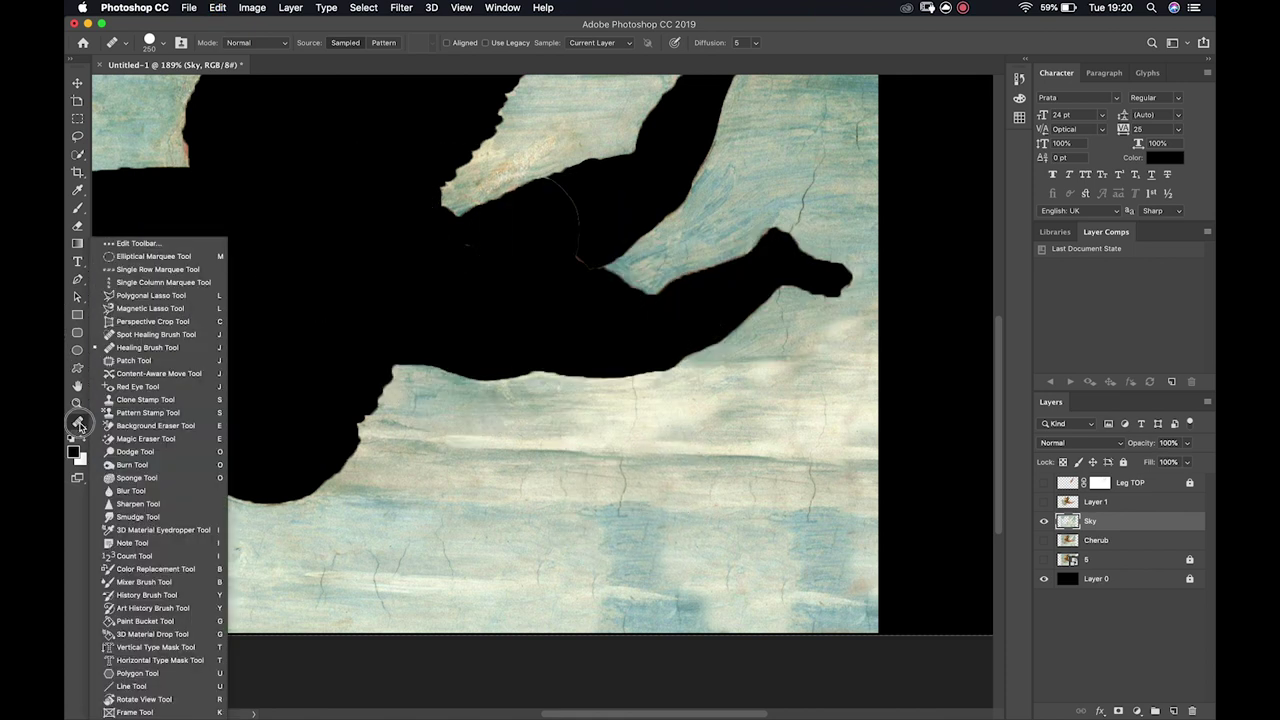
left_click(160, 335)
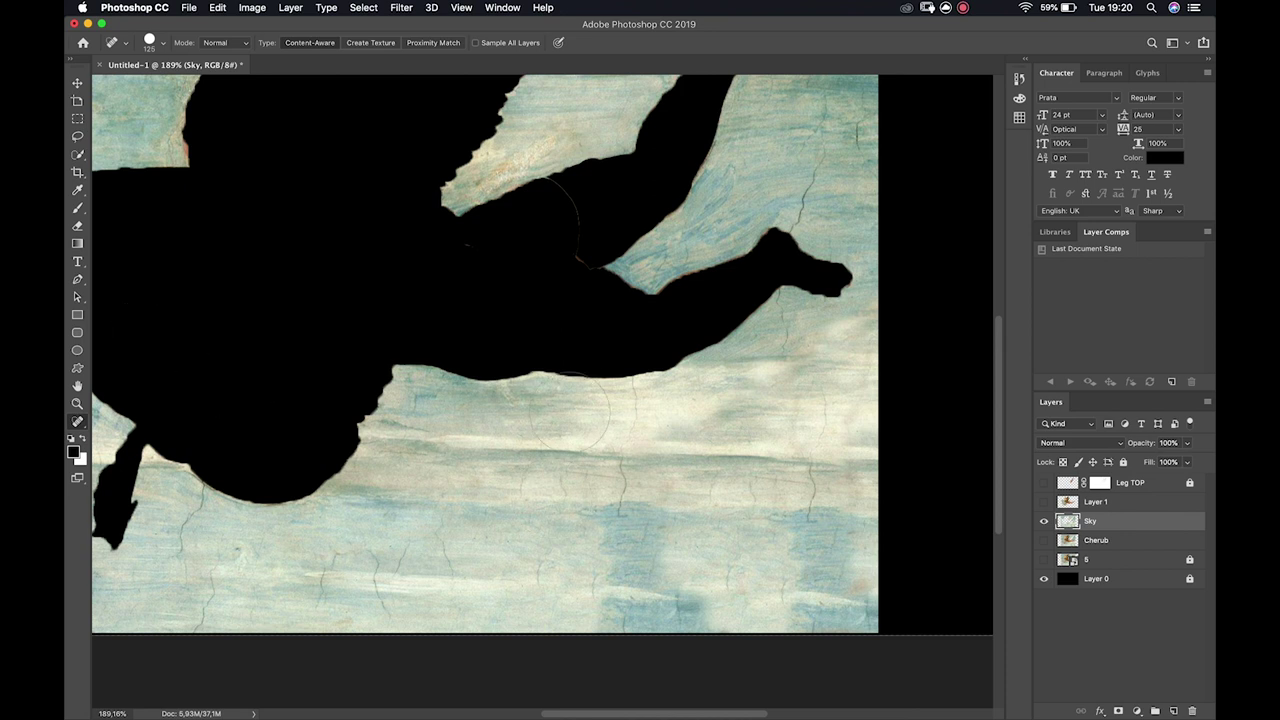
scroll(703, 395, "up", 5)
scroll(703, 395, "right", 3)
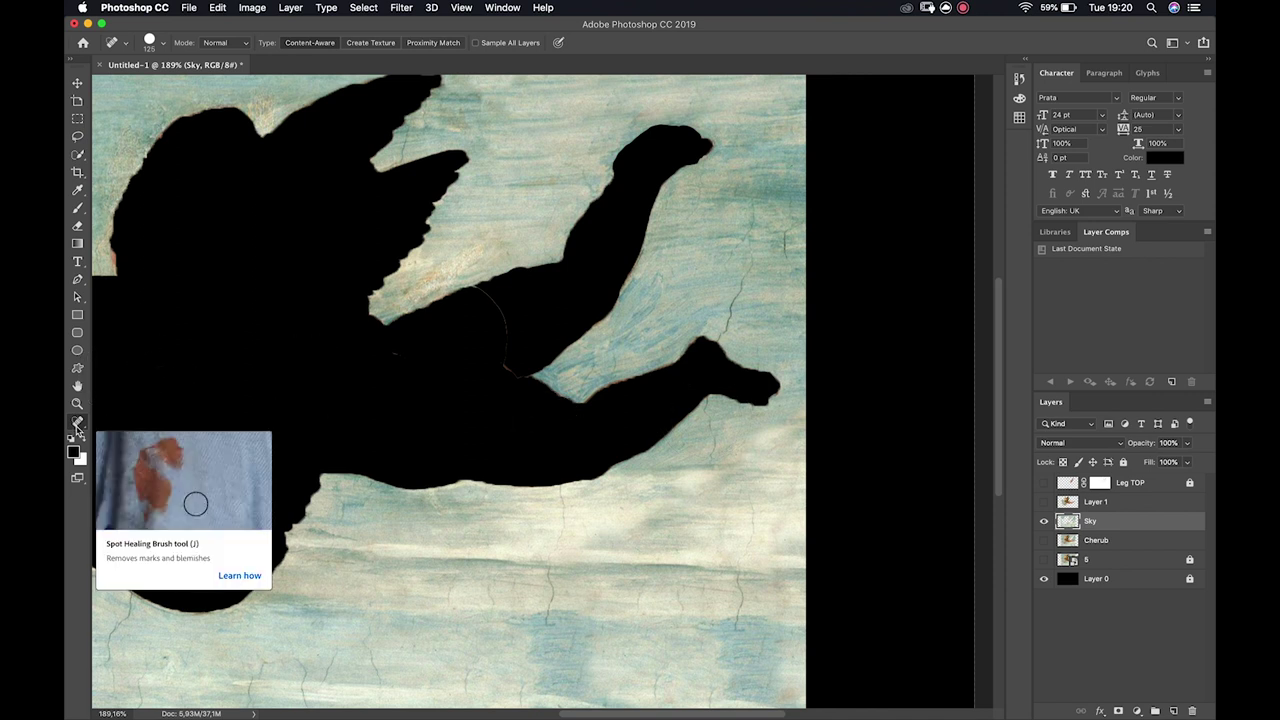
key("bracketright")
key("bracketright")
key("bracketright")
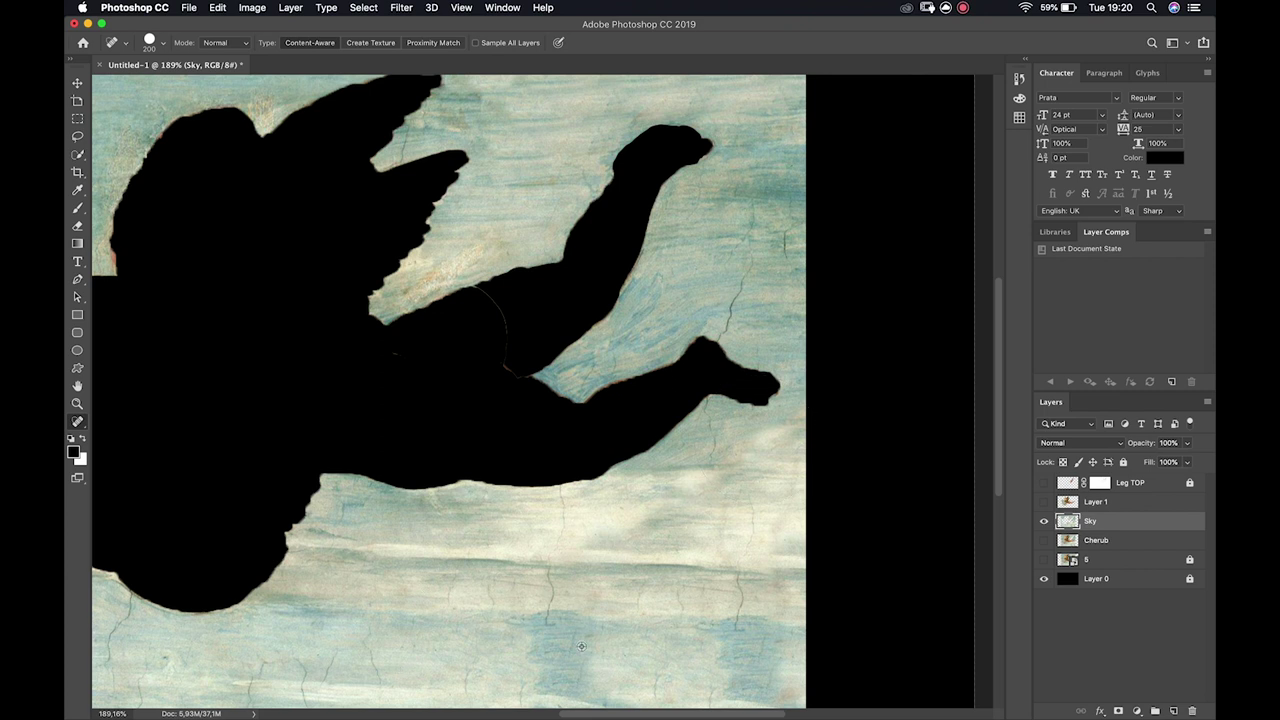
mouse_move(735, 392)
left_mouse_down()
mouse_move(658, 406)
mouse_move(579, 448)
mouse_move(557, 441)
mouse_move(545, 336)
mouse_move(669, 159)
mouse_move(680, 160)
mouse_move(636, 365)
mouse_move(618, 377)
mouse_move(678, 320)
left_mouse_up()
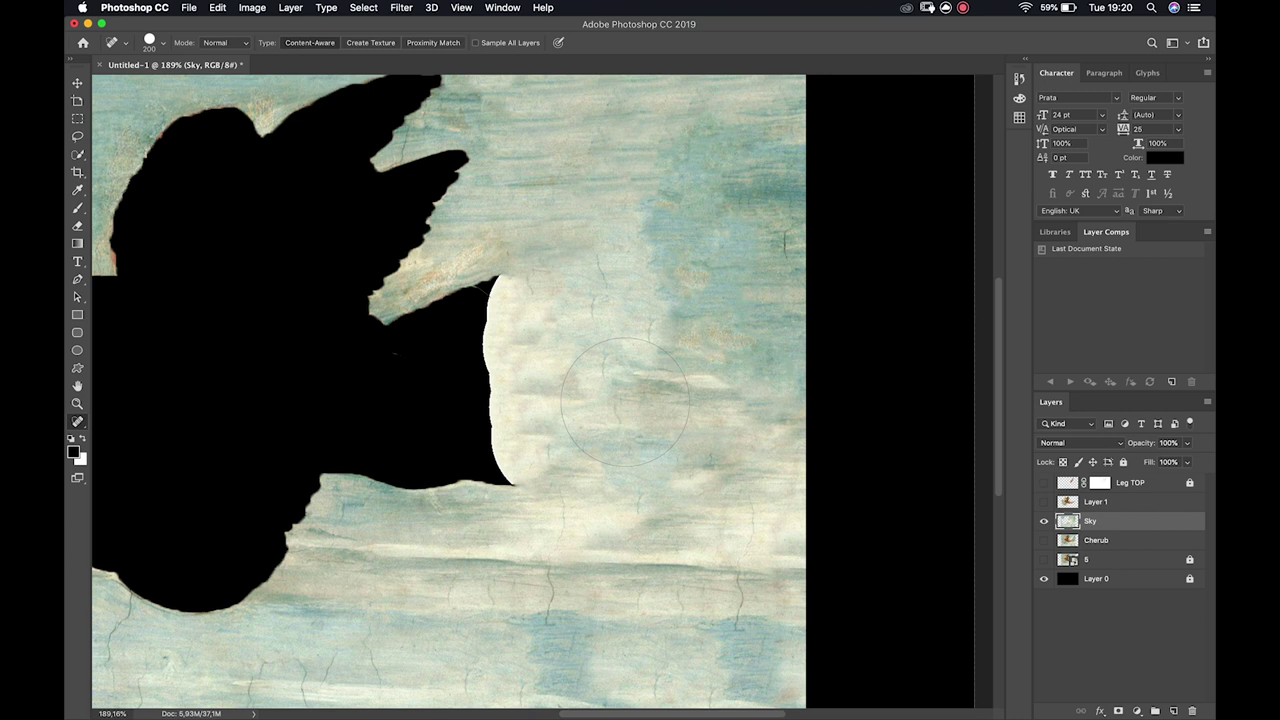
Try filling the whole cherub cutout with the Spot Healing Brush at 800 px, and undo that fill
key("z")
mouse_move(623, 400)
left_mouse_down()
mouse_move(540, 403)
mouse_move(591, 408)
mouse_move(652, 383)
mouse_move(745, 388)
mouse_move(520, 320)
mouse_move(443, 457)
mouse_move(394, 471)
mouse_move(382, 633)
mouse_move(414, 628)
mouse_move(420, 640)
left_mouse_up()
key("j")
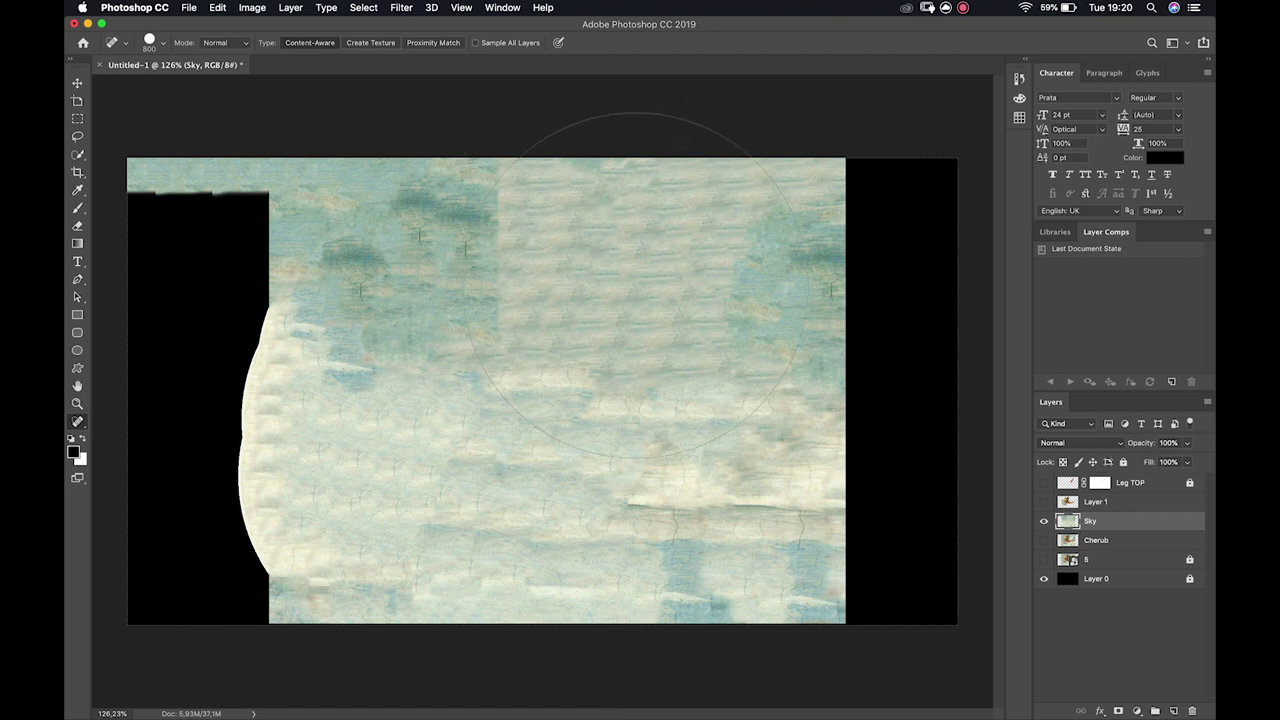
key("v")
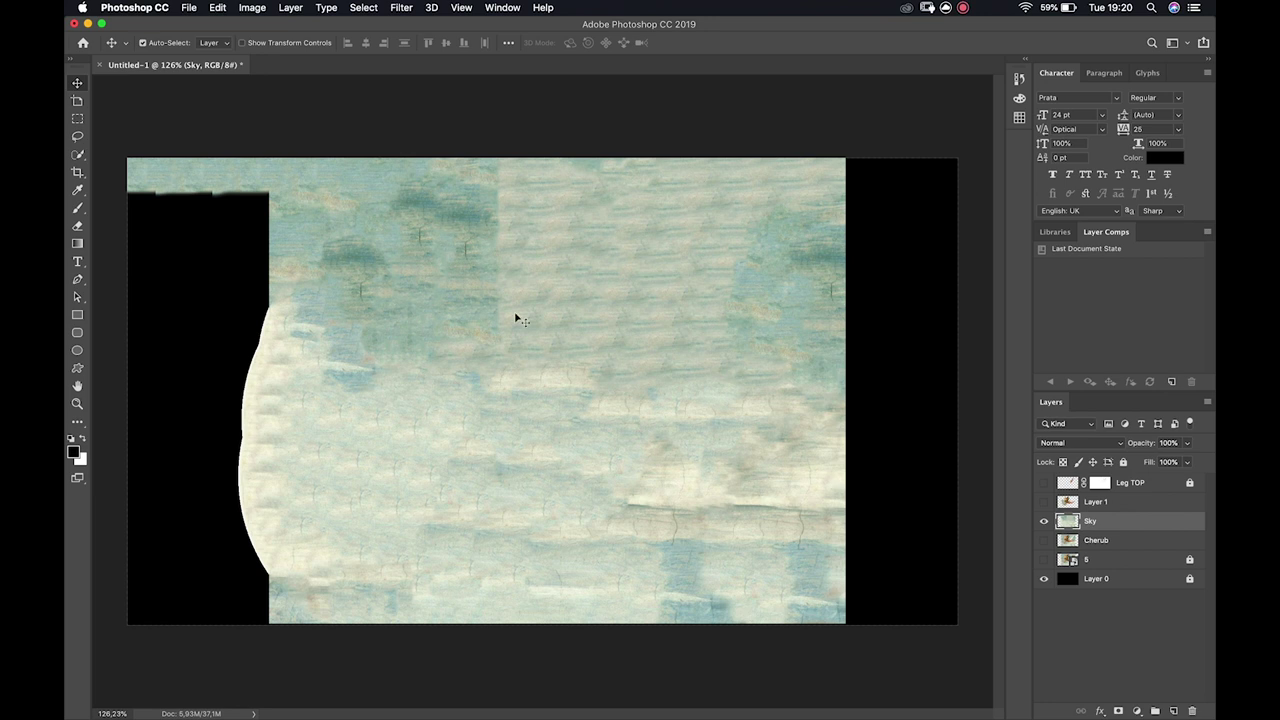
key("super+z")
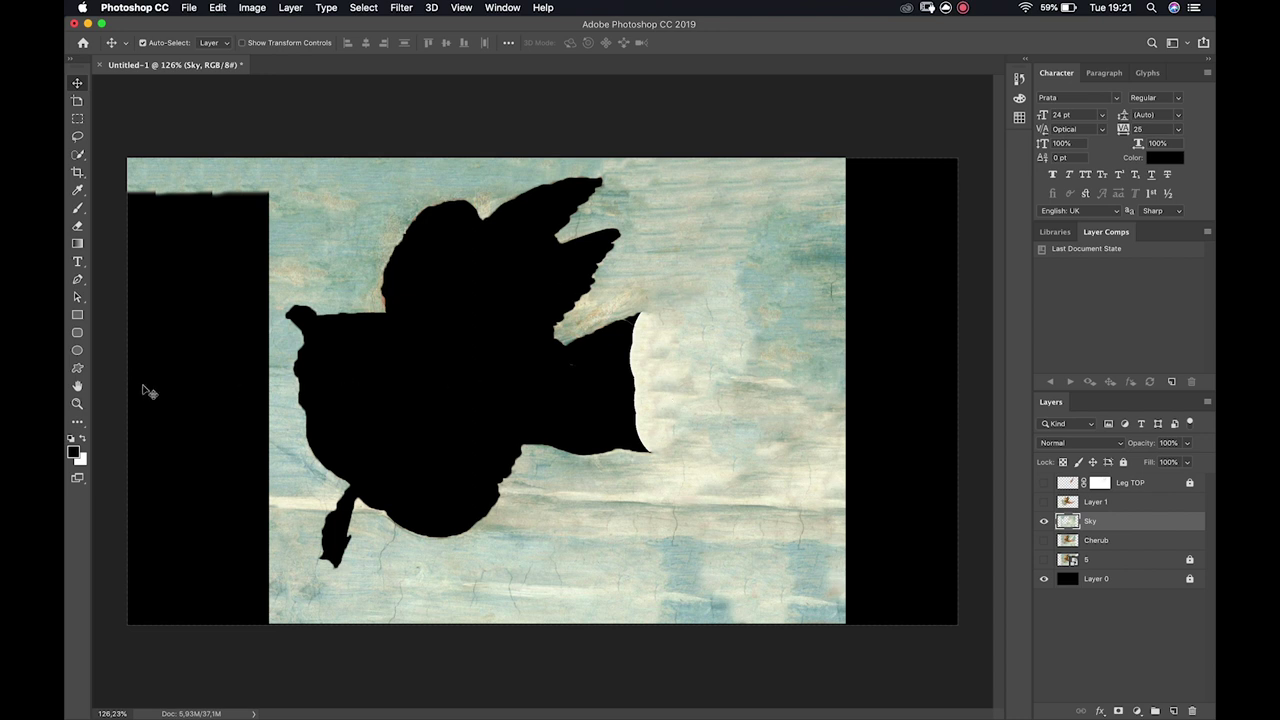
Undo the leg fill and outline a long patch of sky below the legs with the Content-Aware Move tool
left_click(78, 423)
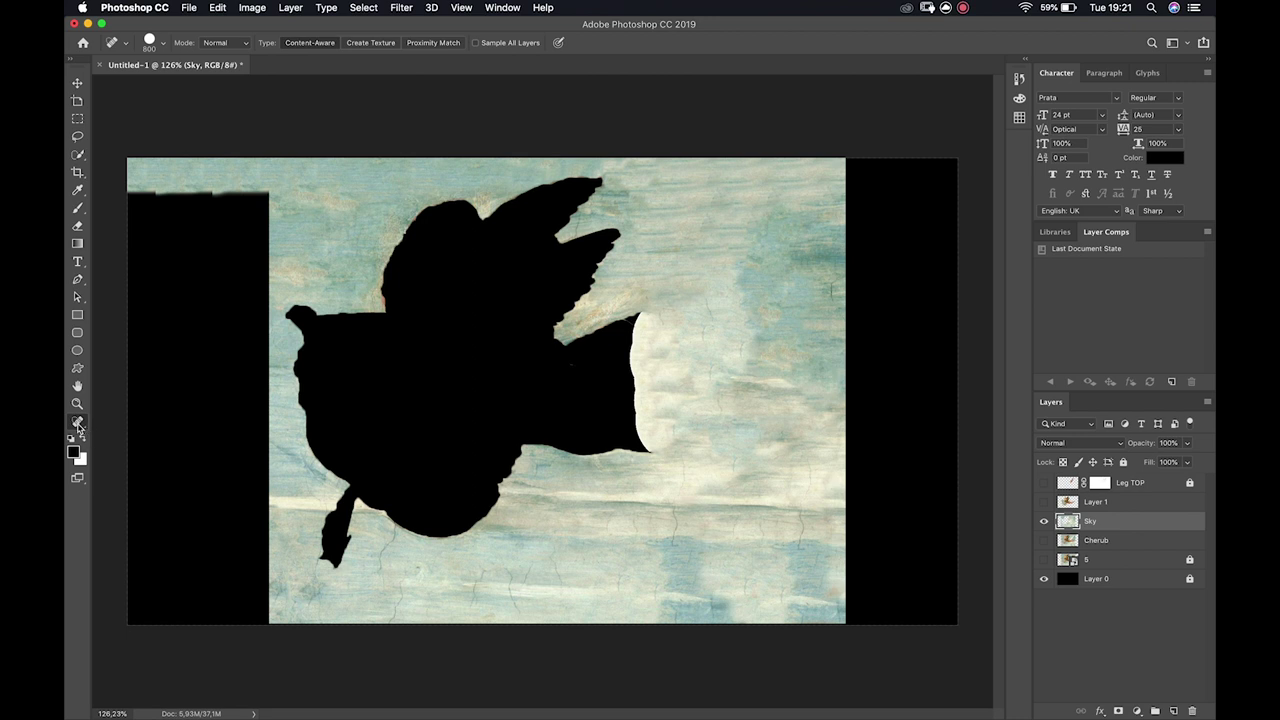
right_click(78, 425)
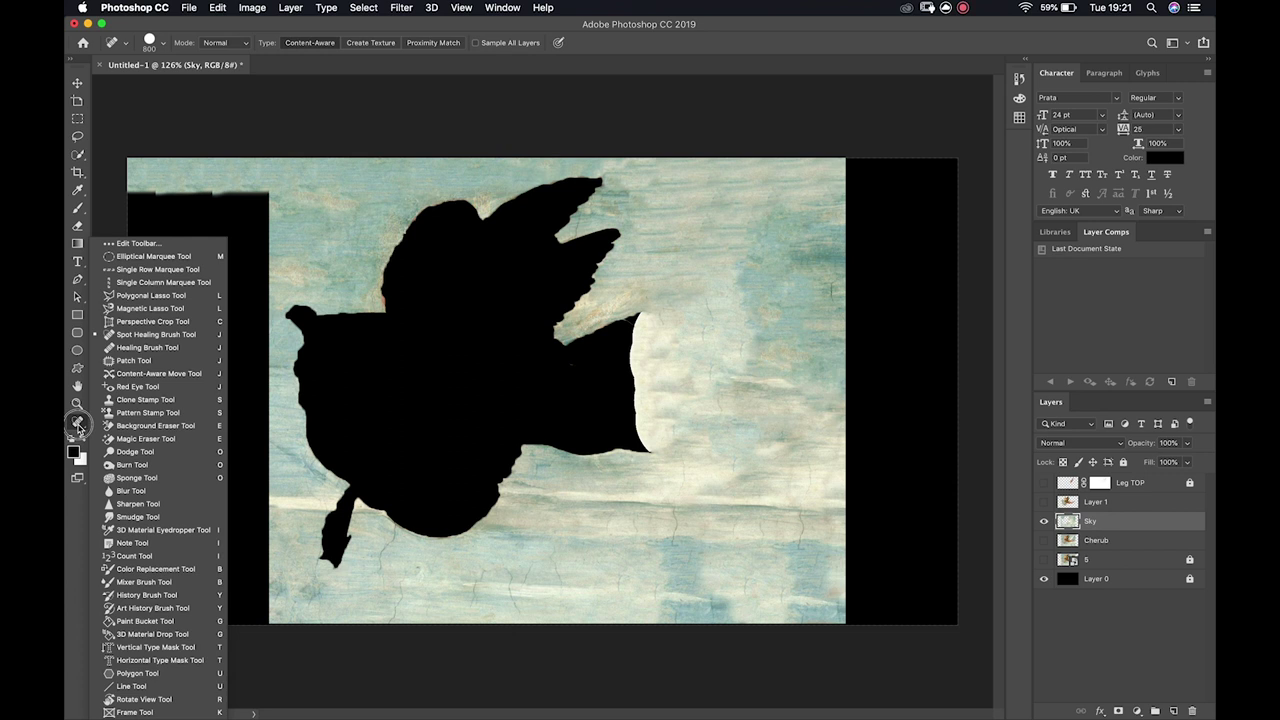
left_click(158, 373)
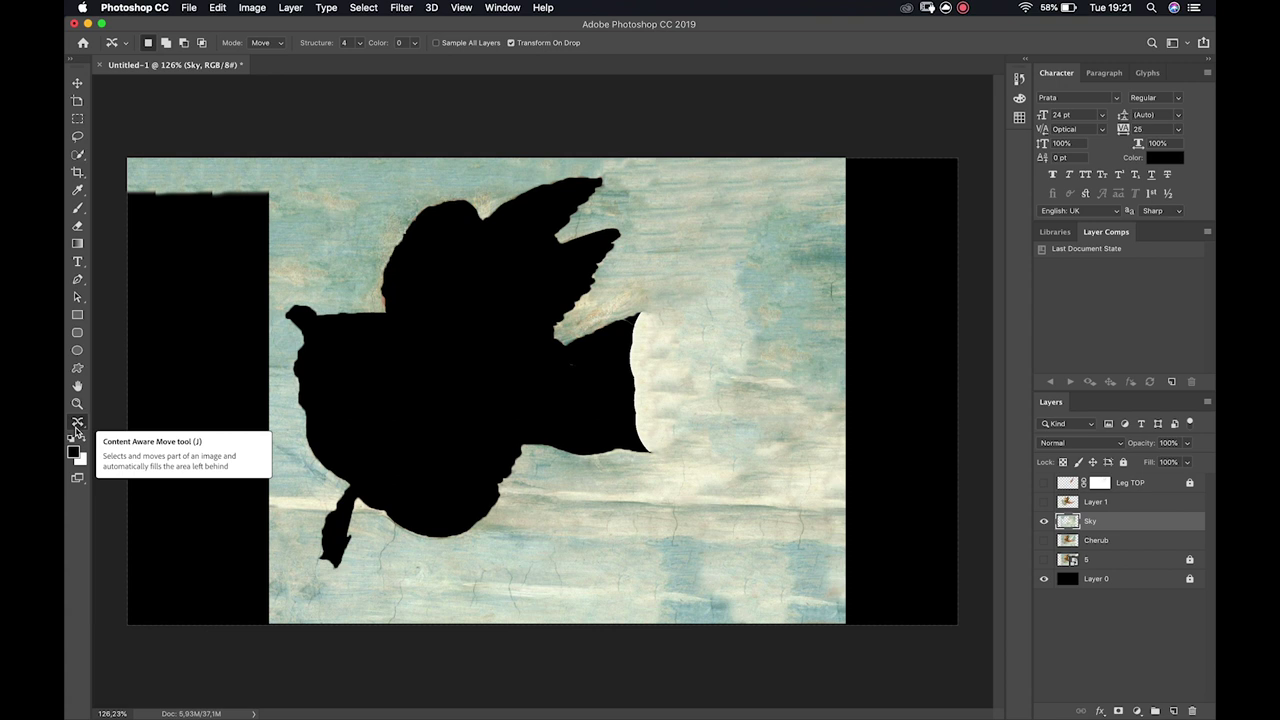
key("super+z")
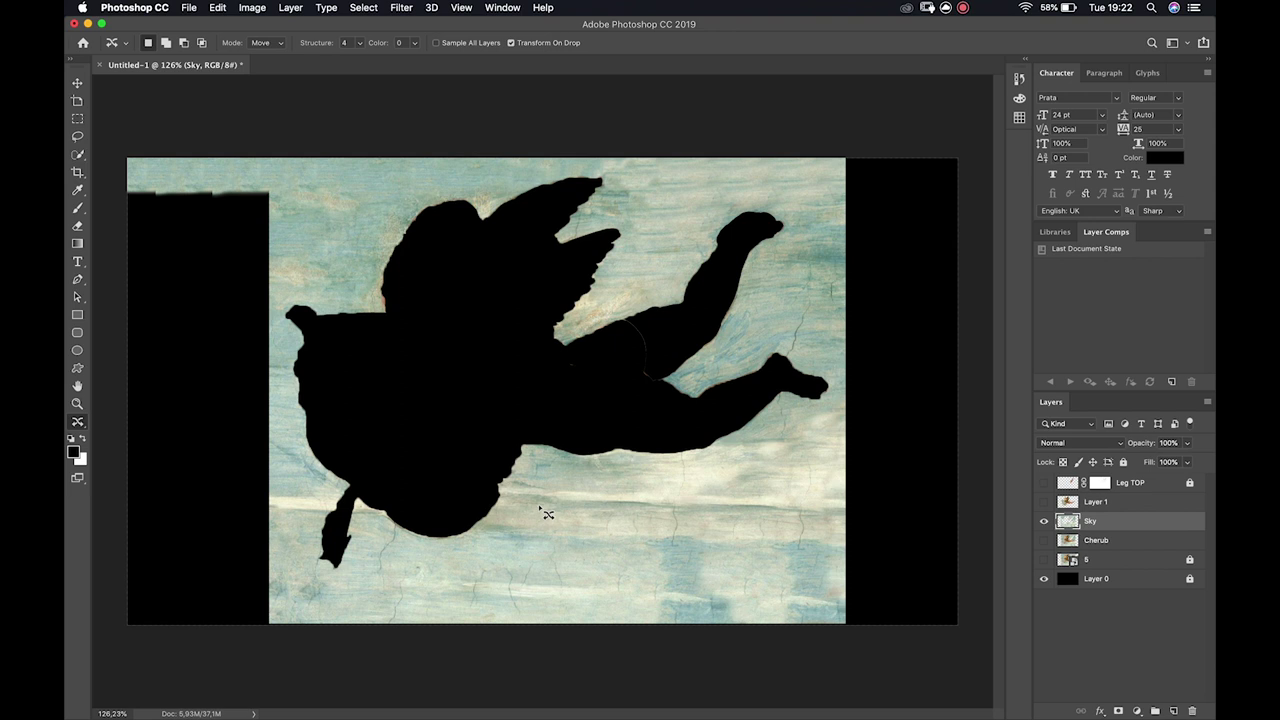
mouse_move(533, 500)
left_mouse_down()
mouse_move(730, 485)
mouse_move(807, 507)
mouse_move(810, 559)
mouse_move(742, 615)
mouse_move(667, 607)
mouse_move(529, 579)
mouse_move(537, 504)
left_mouse_up()
Try moving the outlined sky patch up onto the lower leg cutout, and undo the move
mouse_move(674, 523)
left_mouse_down()
mouse_move(663, 369)
mouse_move(646, 387)
left_mouse_up()
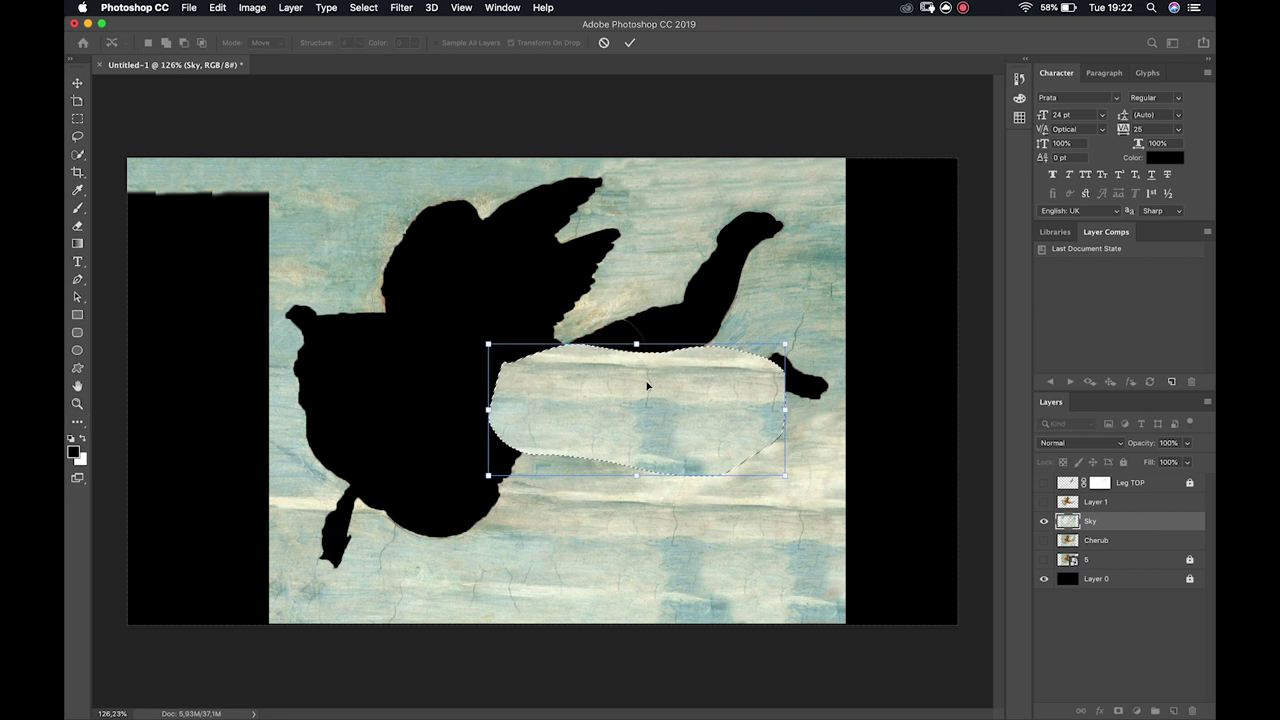
key("Return")
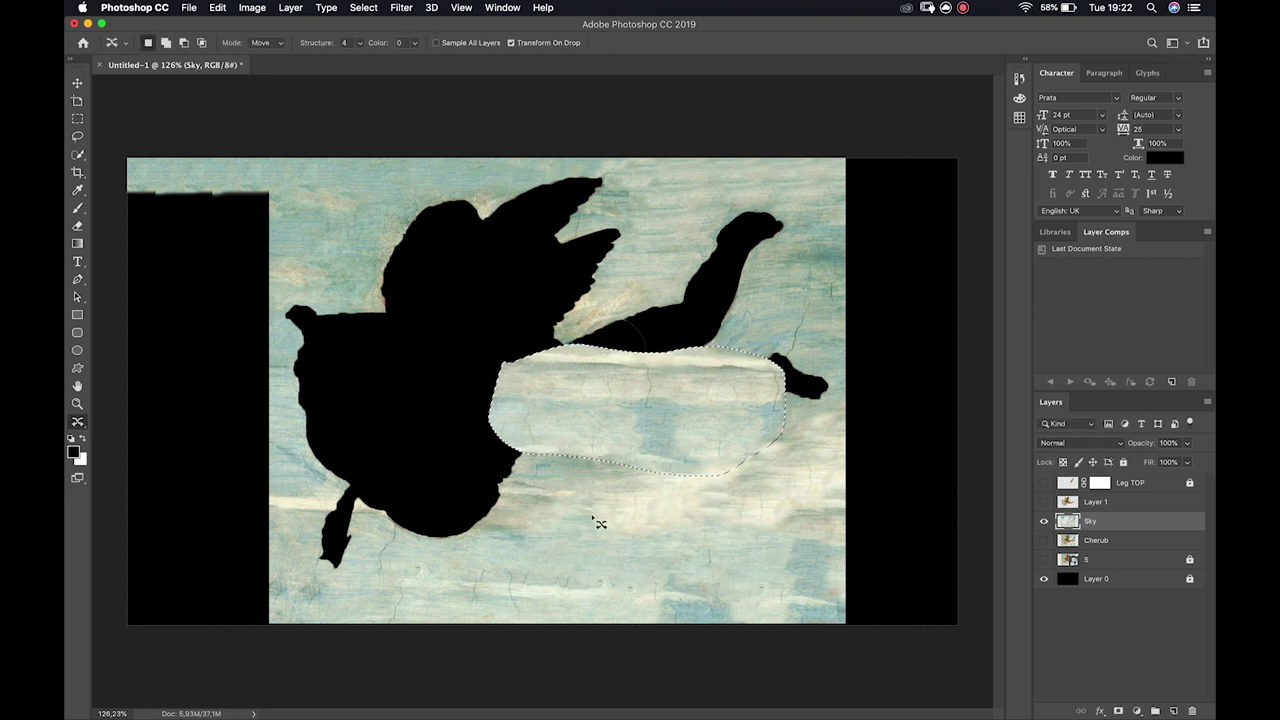
key("super+z")
Move the outlined sky patch up over the hip and lower leg cutout, keeping the foot uncovered, and deselect it
left_click_drag(598, 509, 560, 406)
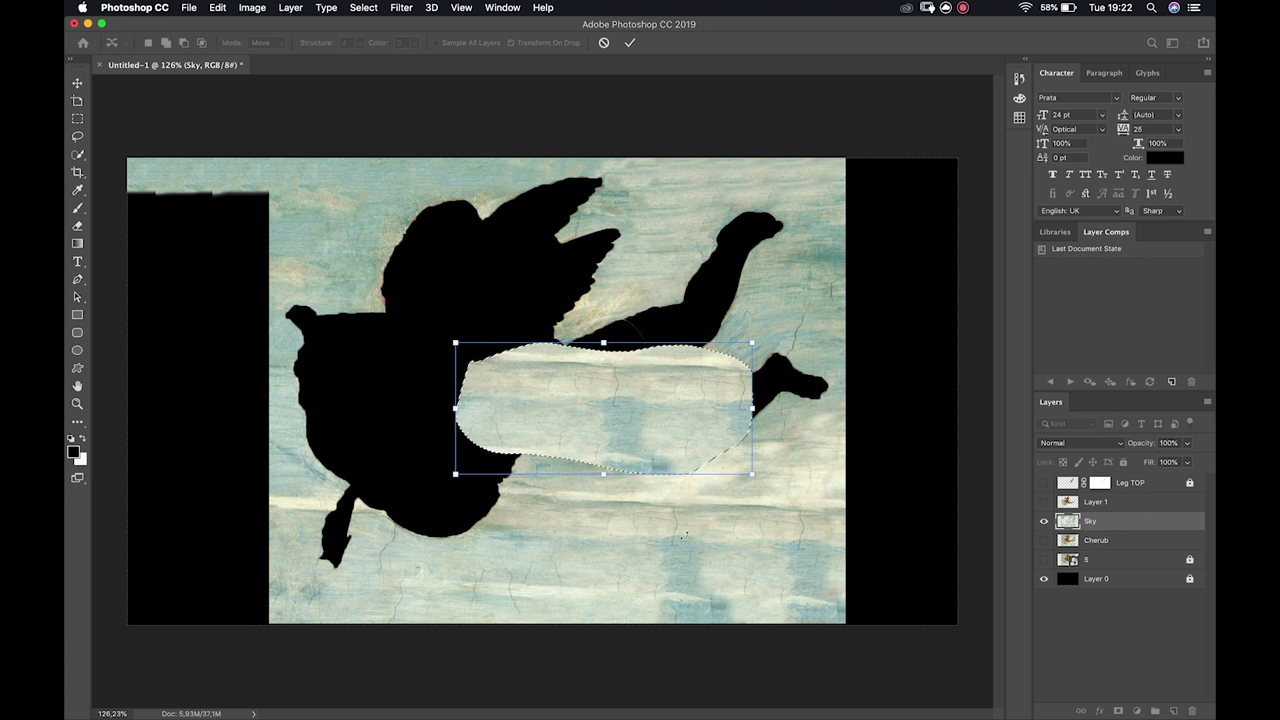
key("Return")
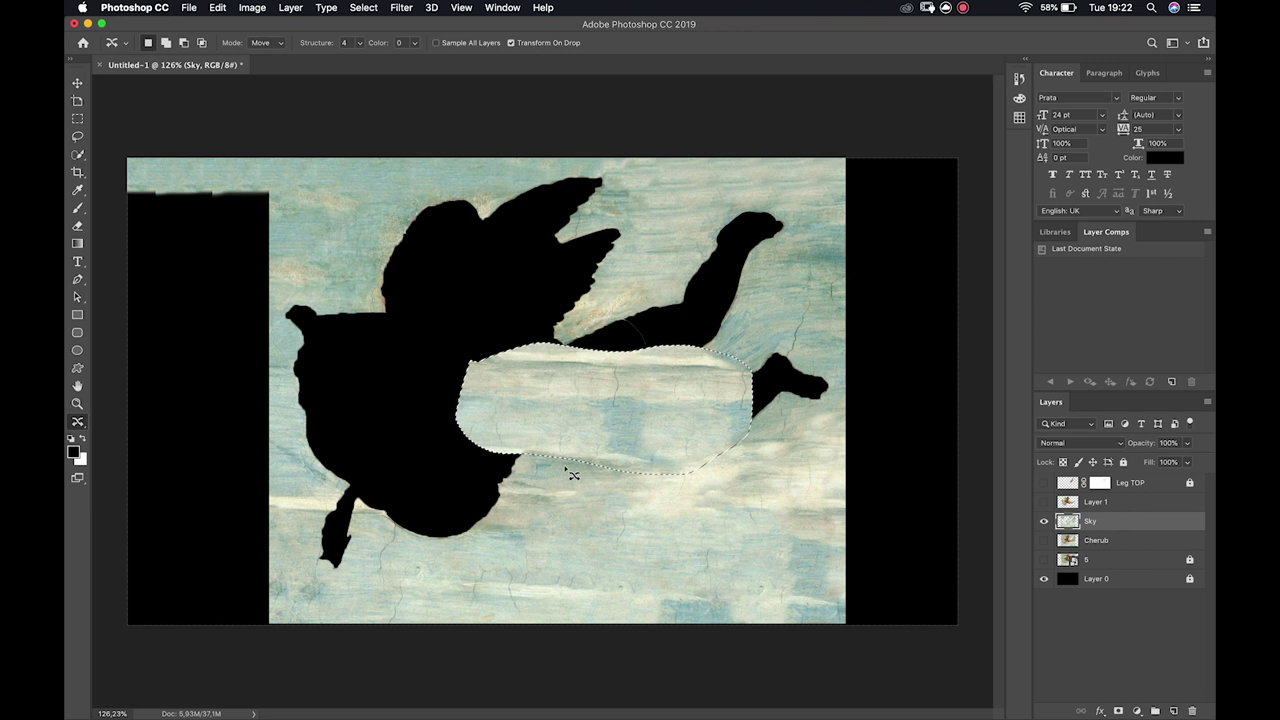
left_click(170, 248)
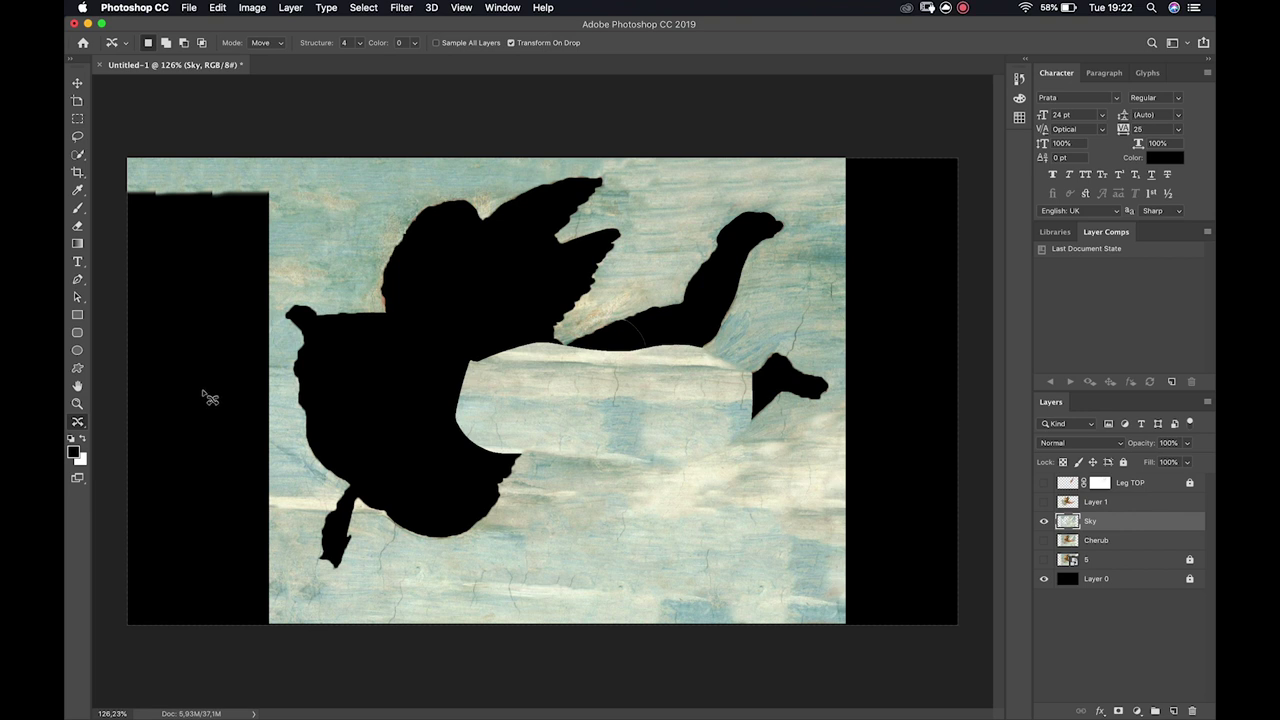
Blend the moved sky patch's seams and fill the remaining leg and foot cutouts with the Spot Healing Brush at 80 px
right_click(78, 428)
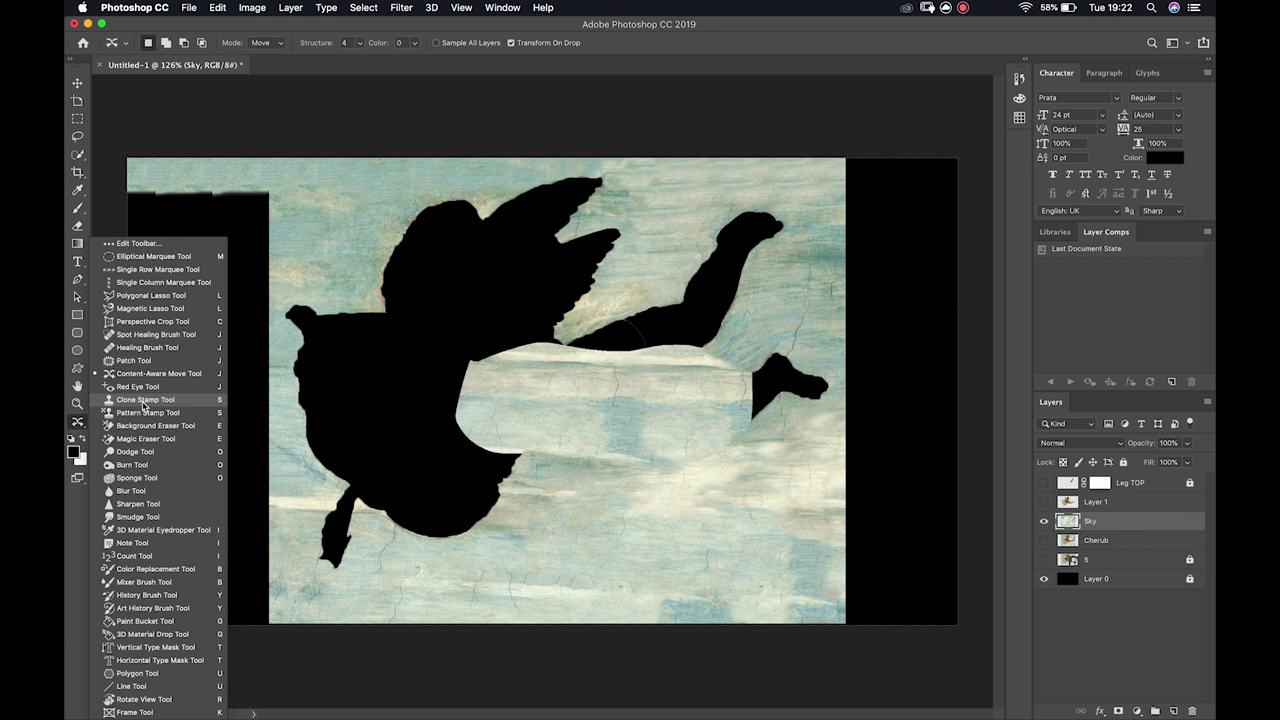
left_click(145, 334)
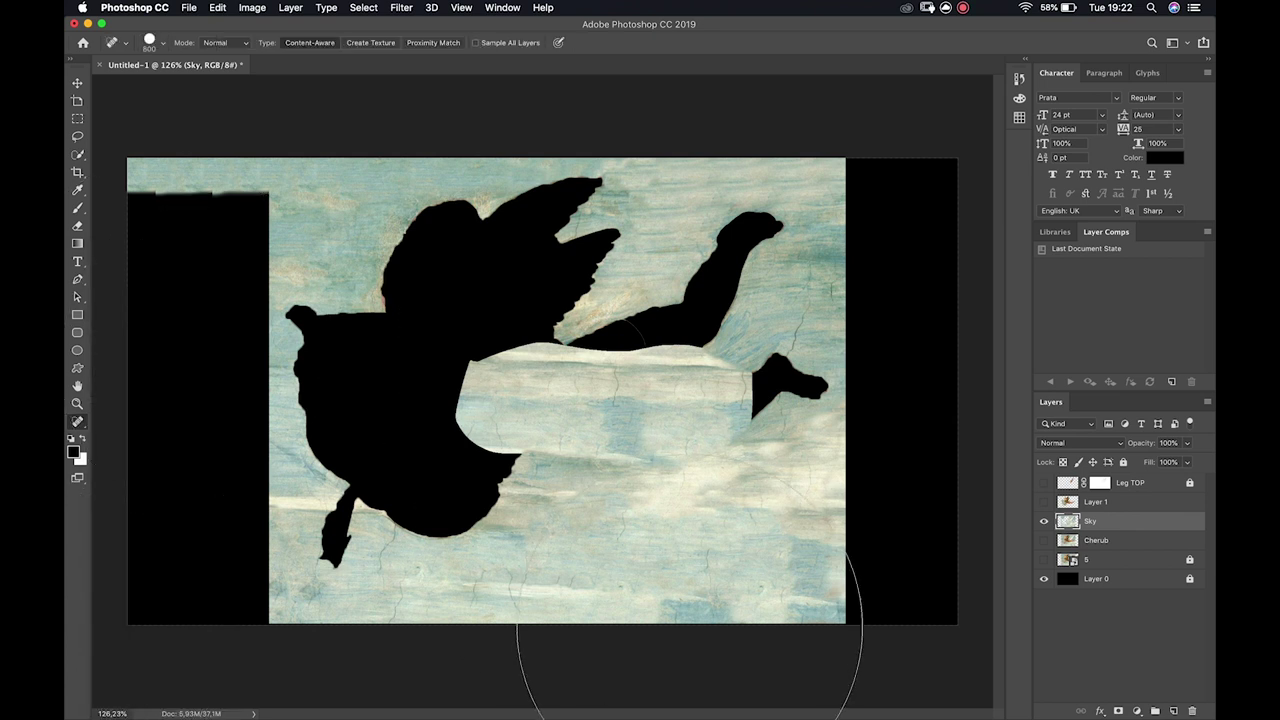
key("bracketleft")
key("bracketleft")
key("bracketleft")
key("bracketleft")
key("bracketleft")
key("bracketleft")
key("bracketleft")
key("bracketleft")
key("bracketleft")
key("bracketleft")
key("bracketleft")
key("bracketleft")
mouse_move(520, 452)
left_mouse_down()
mouse_move(643, 469)
mouse_move(635, 458)
mouse_move(520, 468)
left_mouse_up()
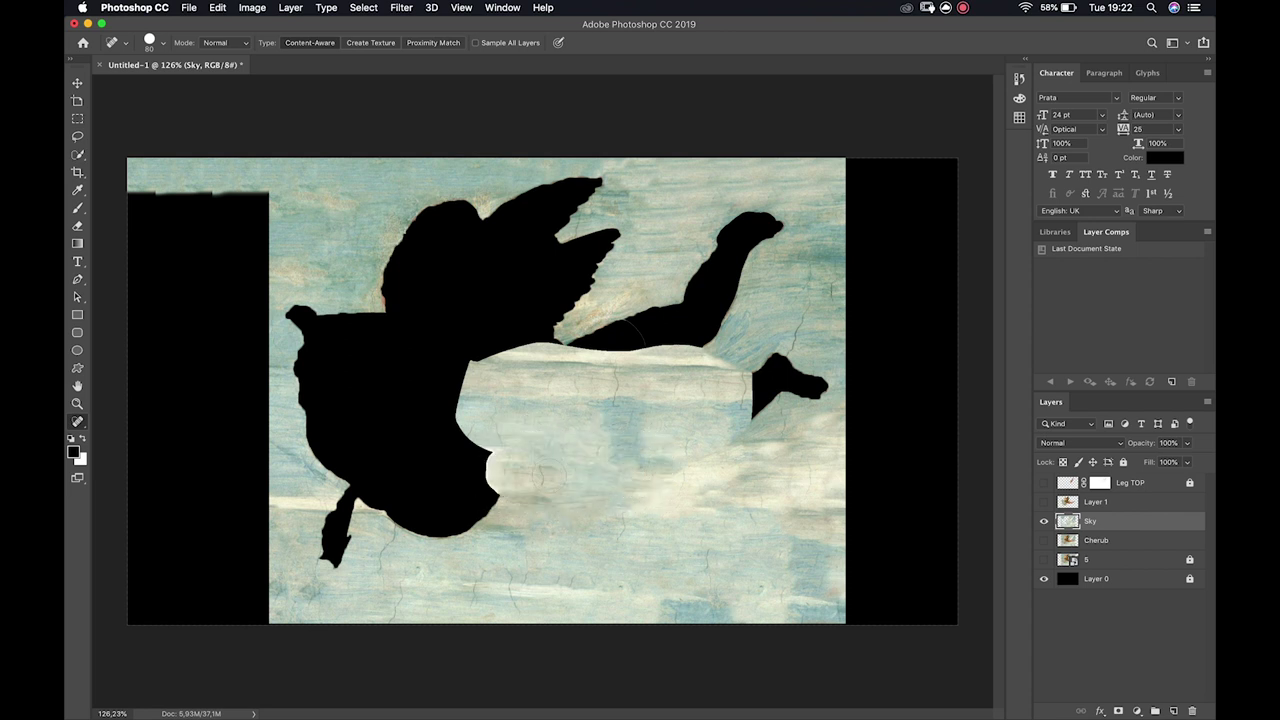
mouse_move(594, 403)
left_mouse_down()
mouse_move(618, 463)
mouse_move(628, 391)
mouse_move(652, 454)
mouse_move(622, 466)
mouse_move(679, 470)
left_mouse_up()
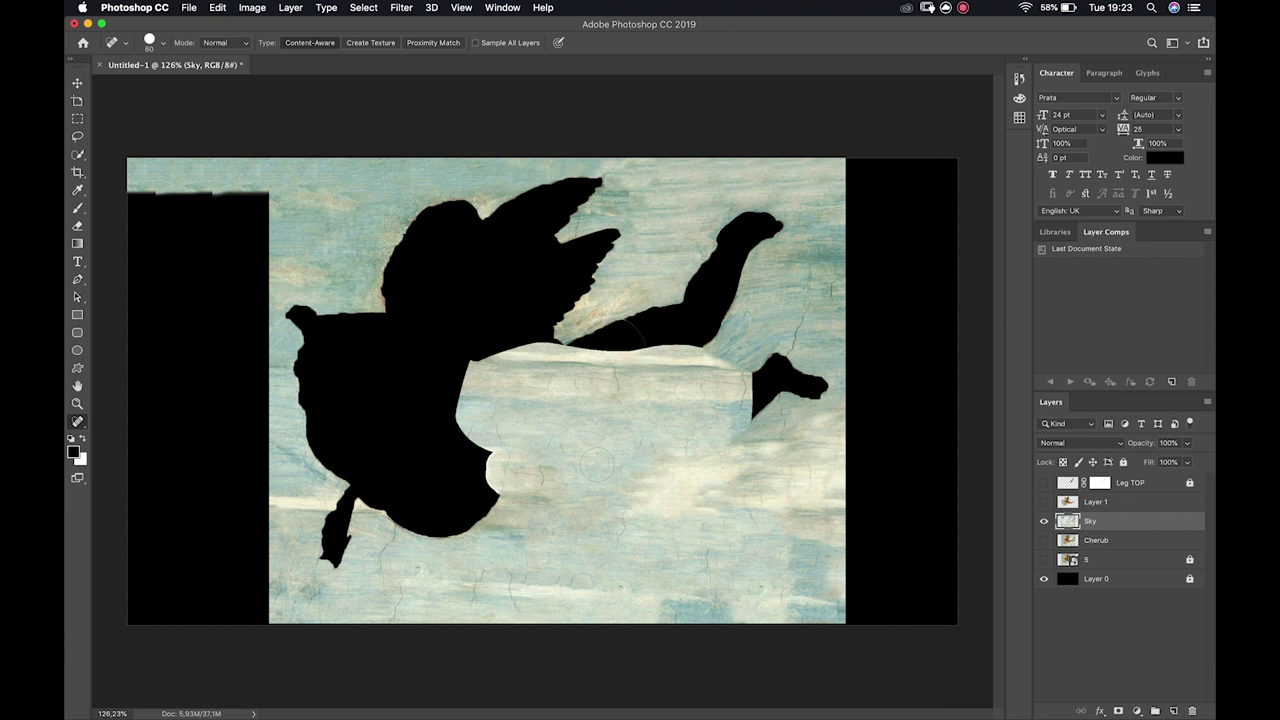
mouse_move(763, 376)
left_mouse_down()
mouse_move(767, 340)
mouse_move(817, 387)
mouse_move(742, 367)
mouse_move(700, 332)
mouse_move(685, 345)
mouse_move(580, 340)
mouse_move(670, 326)
mouse_move(673, 309)
mouse_move(652, 310)
mouse_move(717, 276)
mouse_move(701, 231)
mouse_move(735, 212)
mouse_move(773, 232)
mouse_move(749, 218)
mouse_move(755, 265)
mouse_move(736, 270)
mouse_move(714, 326)
left_mouse_up()
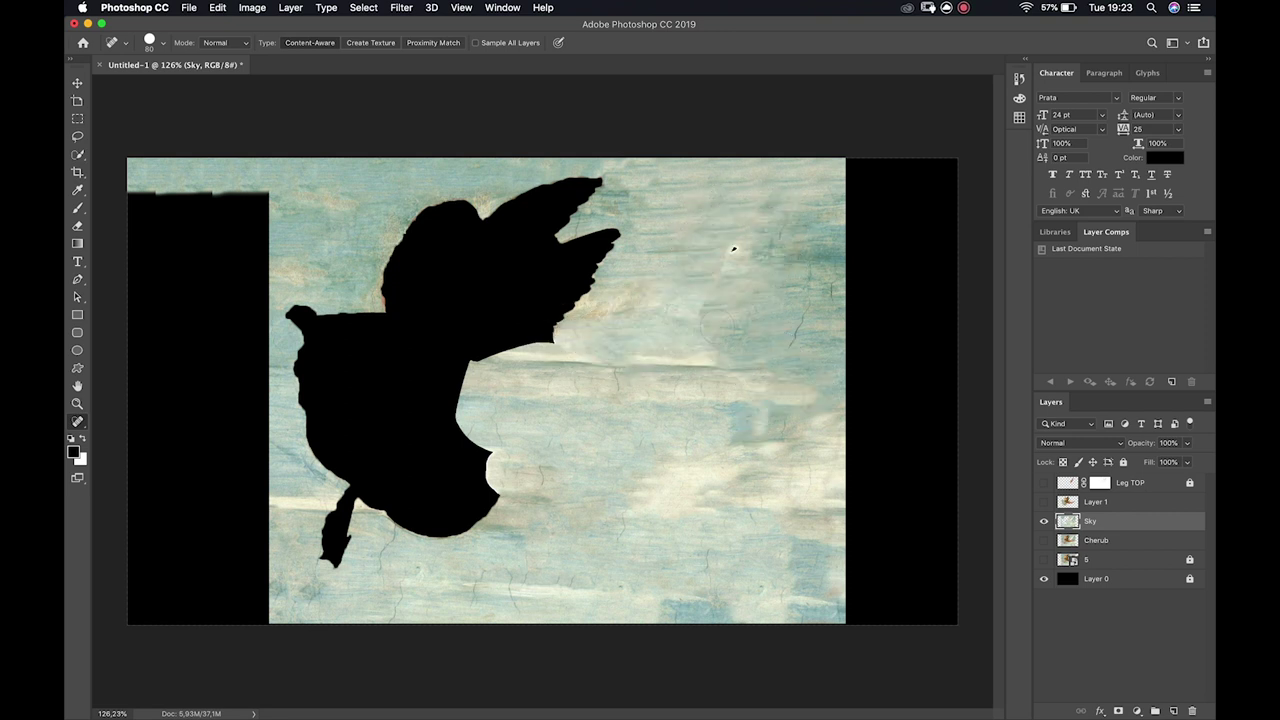
Show the Leg TOP layer and inspect the leg's cut thigh edge against the rebuilt sky
left_click(1045, 484)
double_click(1045, 484)
double_click(1045, 484)
scroll(746, 344, "up", 5)
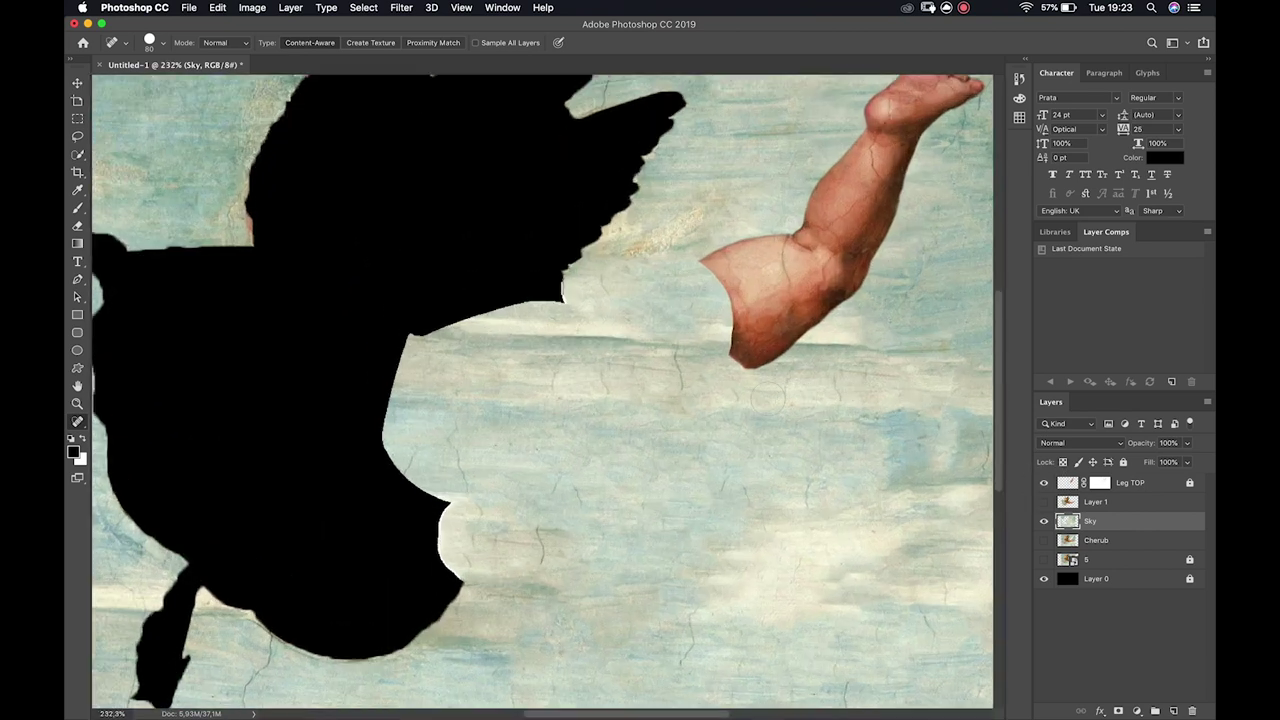
scroll(757, 400, "up", 5)
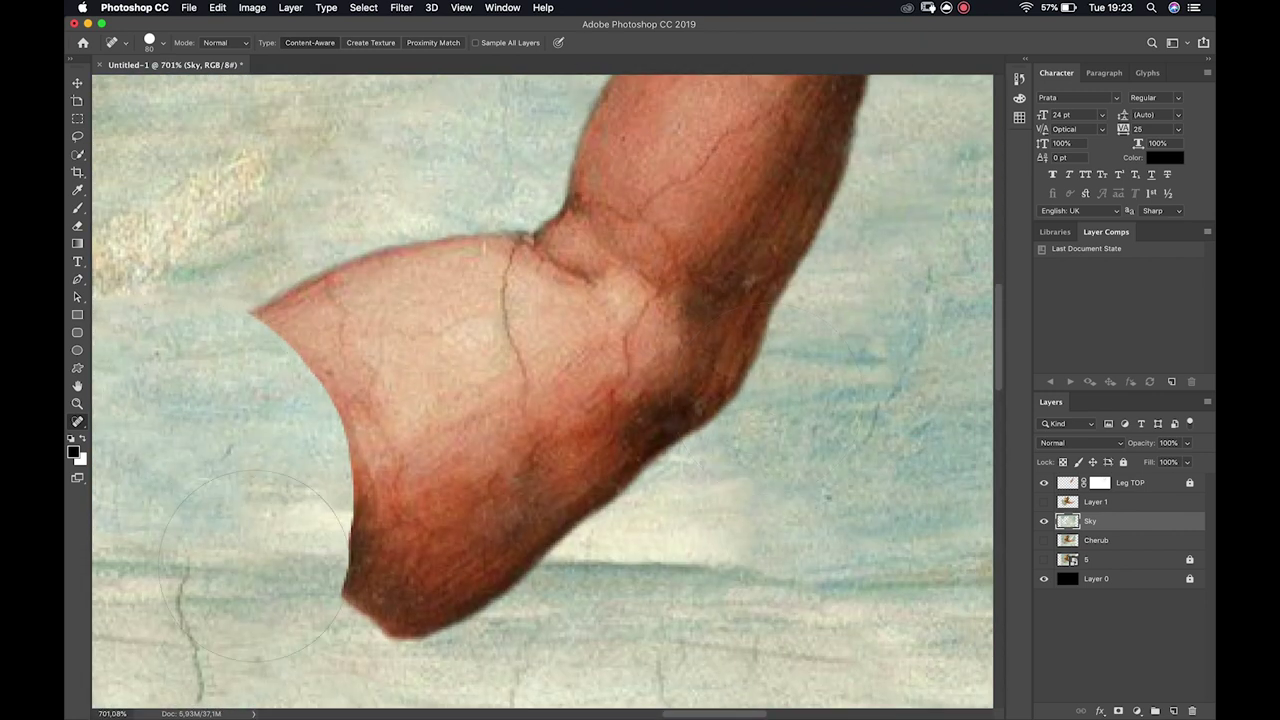
scroll(385, 478, "down", 1)
scroll(385, 478, "down", 3)
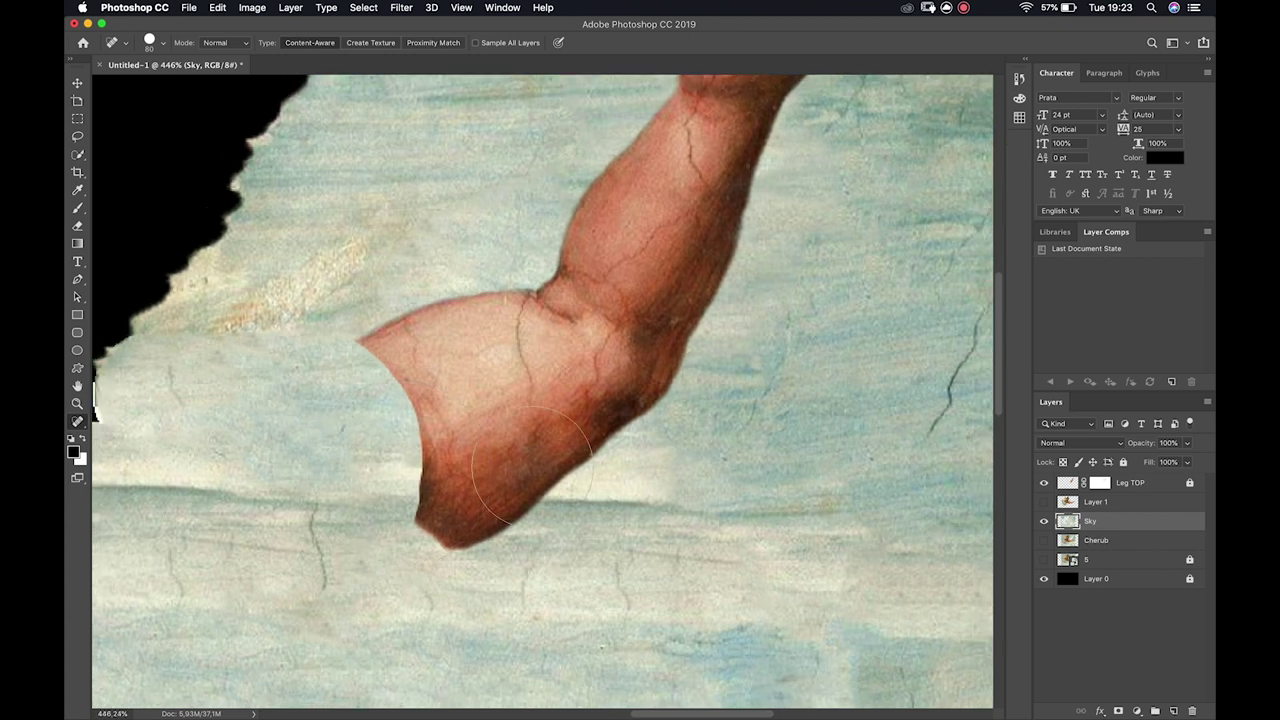
Compare the leg with the full cherub by toggling the visibility of Layer 1 and Sky, leaving Layer 1 hidden
left_click(1044, 502)
left_click(1044, 502)
left_click(1044, 502)
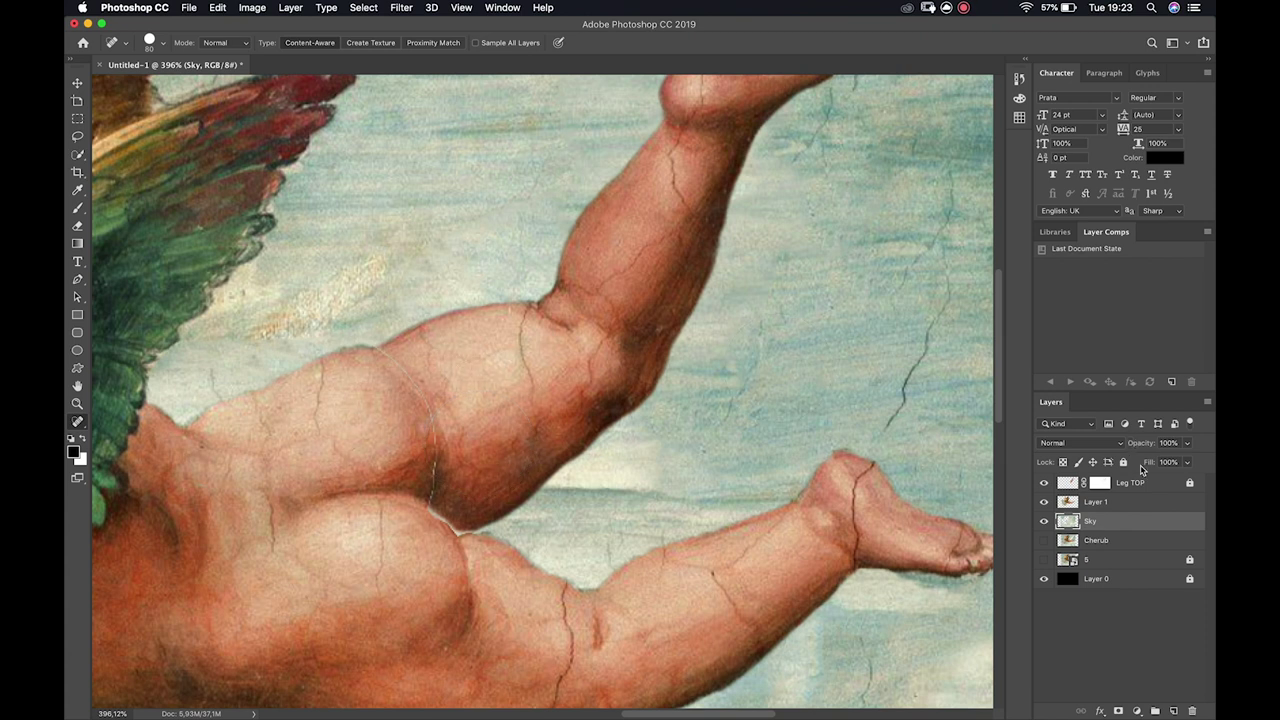
left_click(1044, 521)
left_click(1044, 521)
left_click(1044, 502)
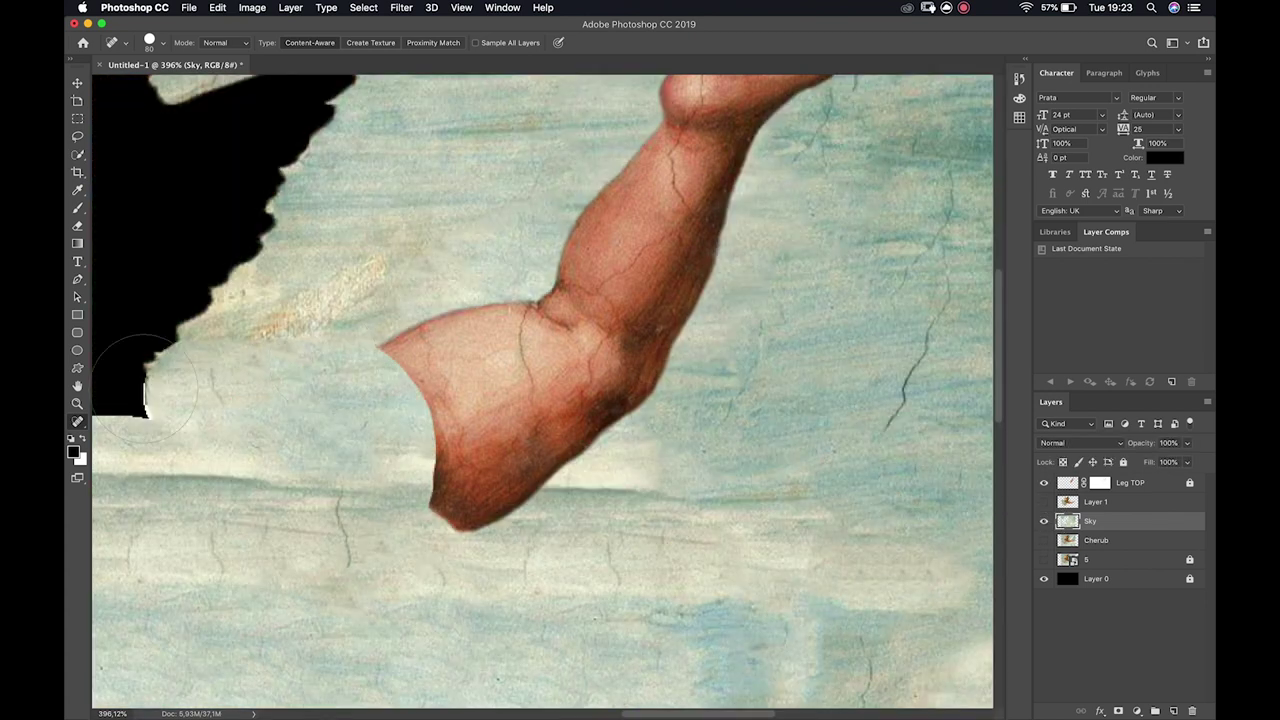
Outline the cut thigh with the Content-Aware Move tool, try shifting the area sideways, and return it over the thigh
right_click(78, 423)
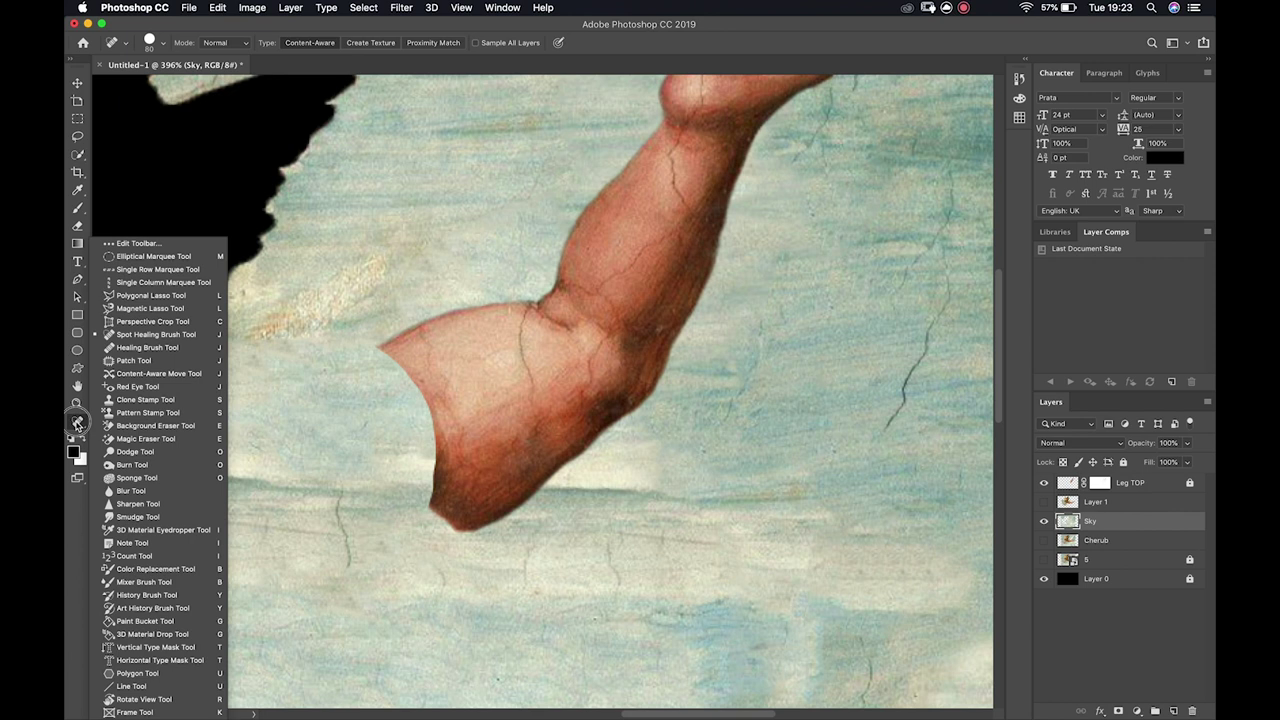
left_click(160, 373)
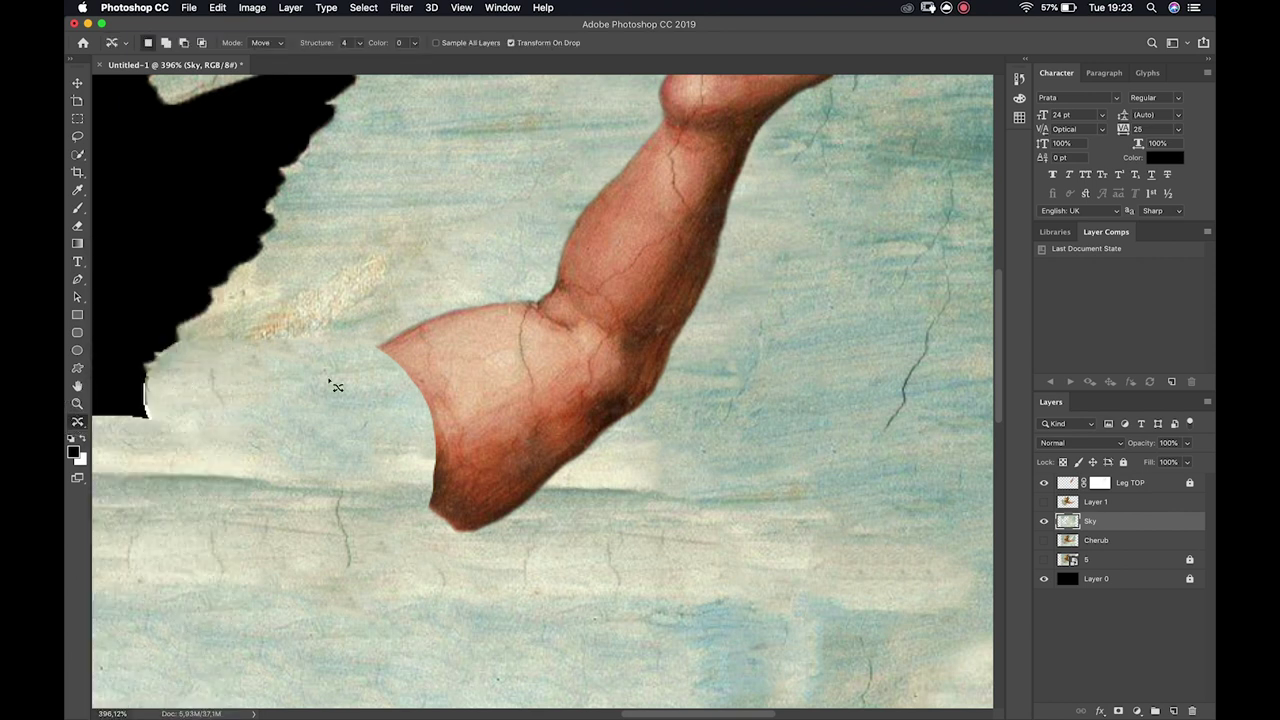
mouse_move(388, 350)
left_mouse_down()
mouse_move(478, 306)
mouse_move(522, 318)
mouse_move(564, 400)
mouse_move(554, 473)
mouse_move(534, 499)
mouse_move(480, 534)
mouse_move(440, 525)
mouse_move(444, 425)
mouse_move(386, 346)
left_mouse_up()
left_click_drag(505, 393, 417, 428)
left_click_drag(417, 429, 418, 426)
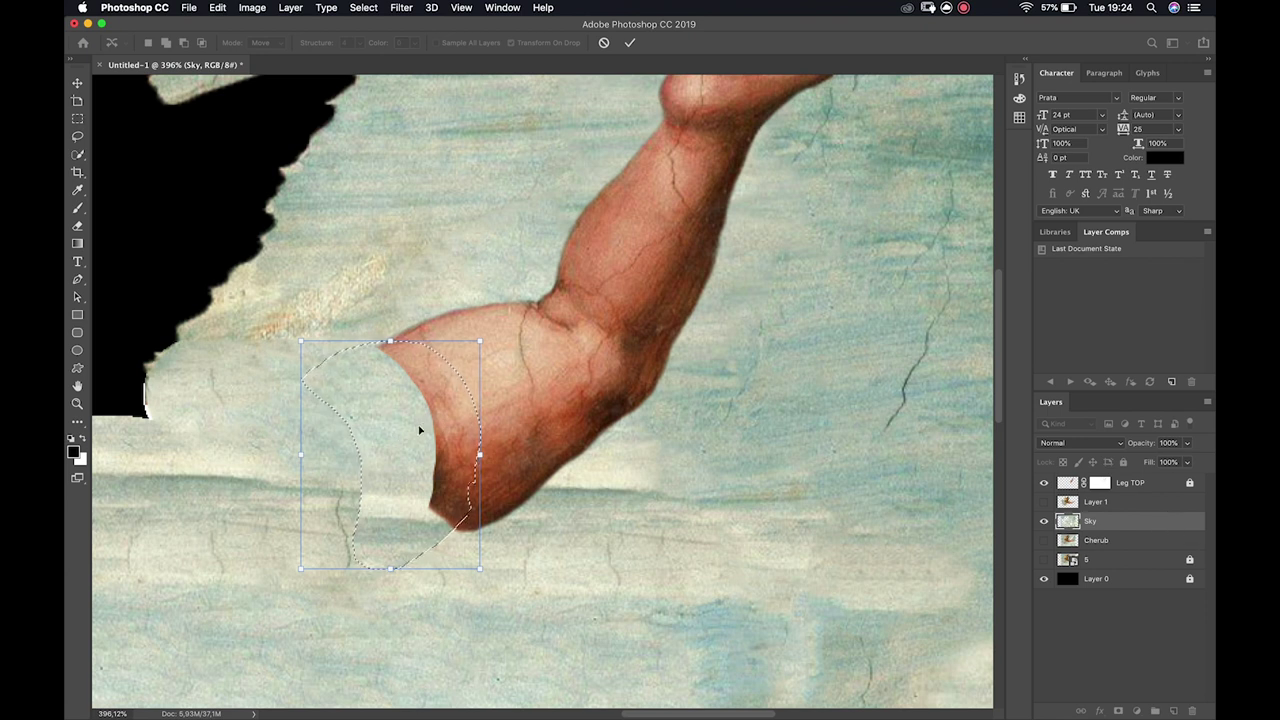
left_click_drag(426, 409, 494, 374)
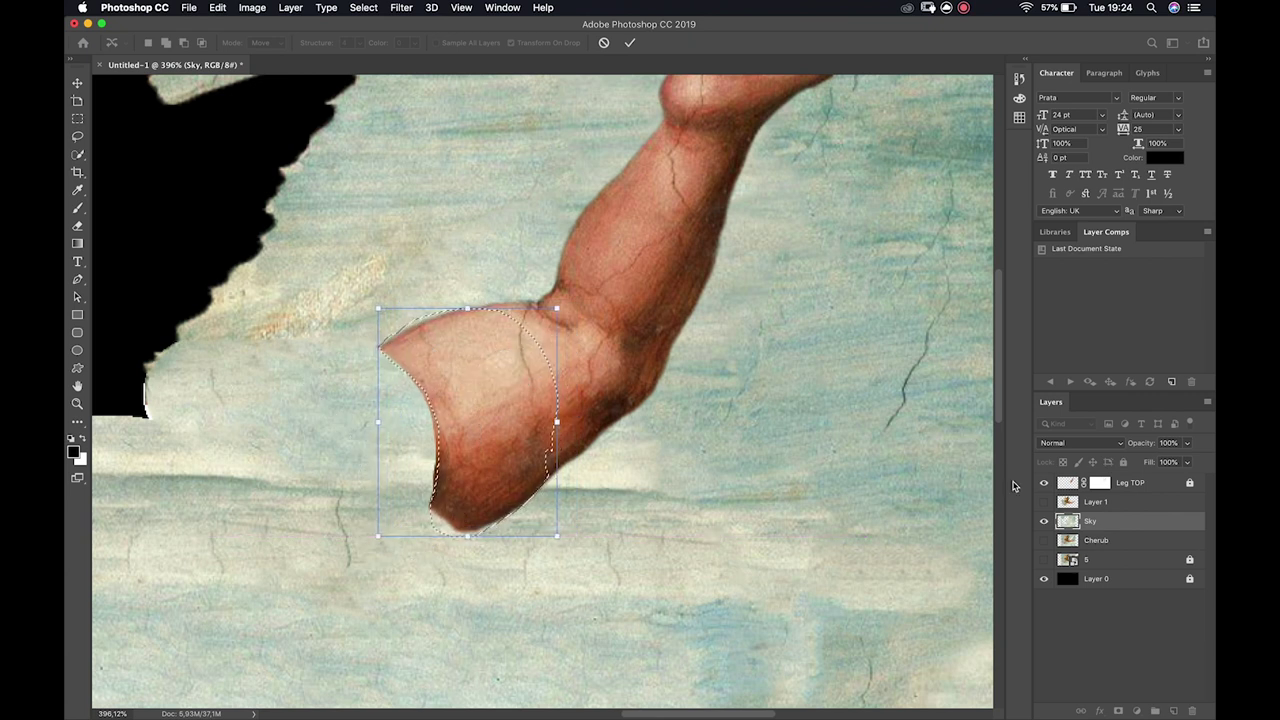
Make the Leg TOP layer's image active instead of its mask and unlock the layer for editing
left_click(1068, 484)
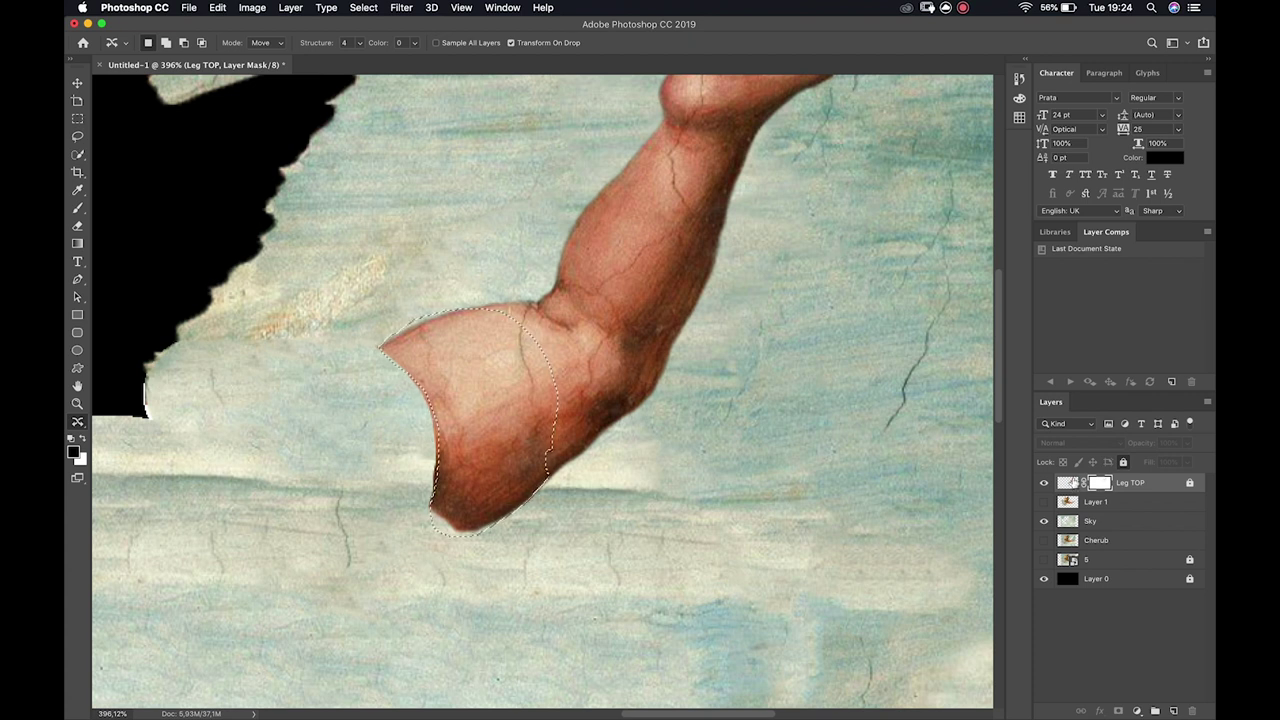
left_click(1068, 484)
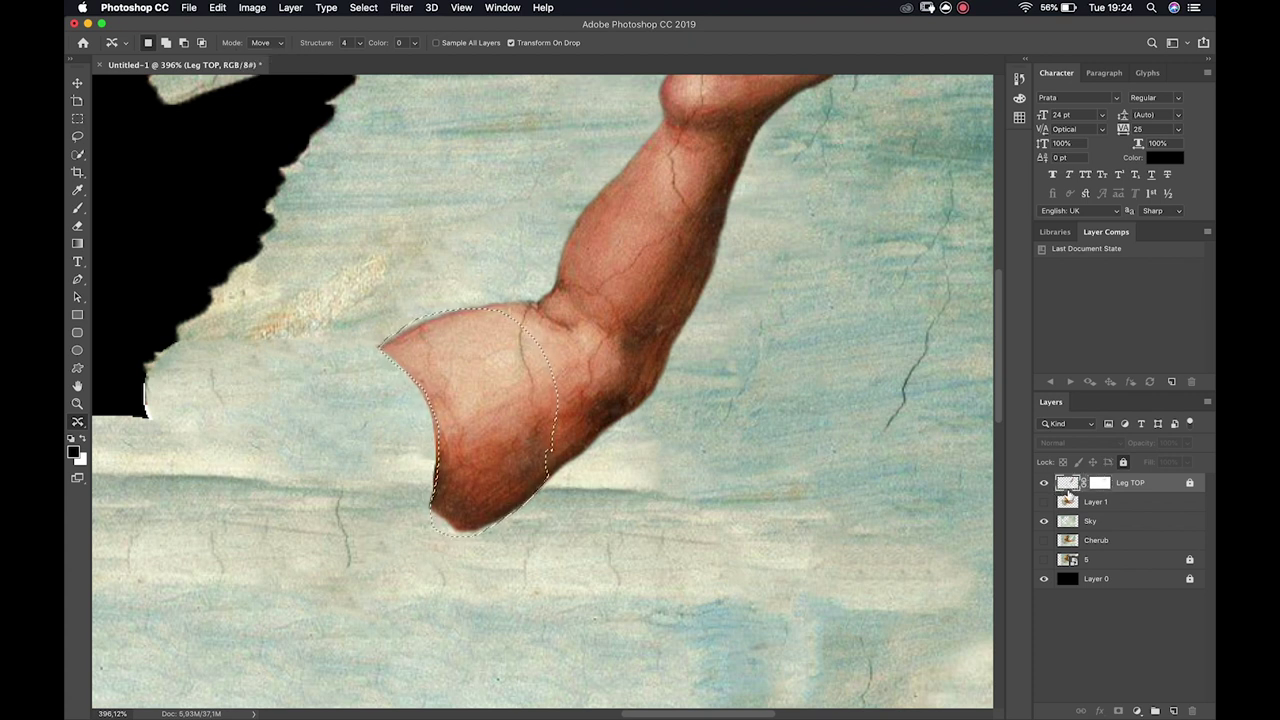
left_click(1103, 483)
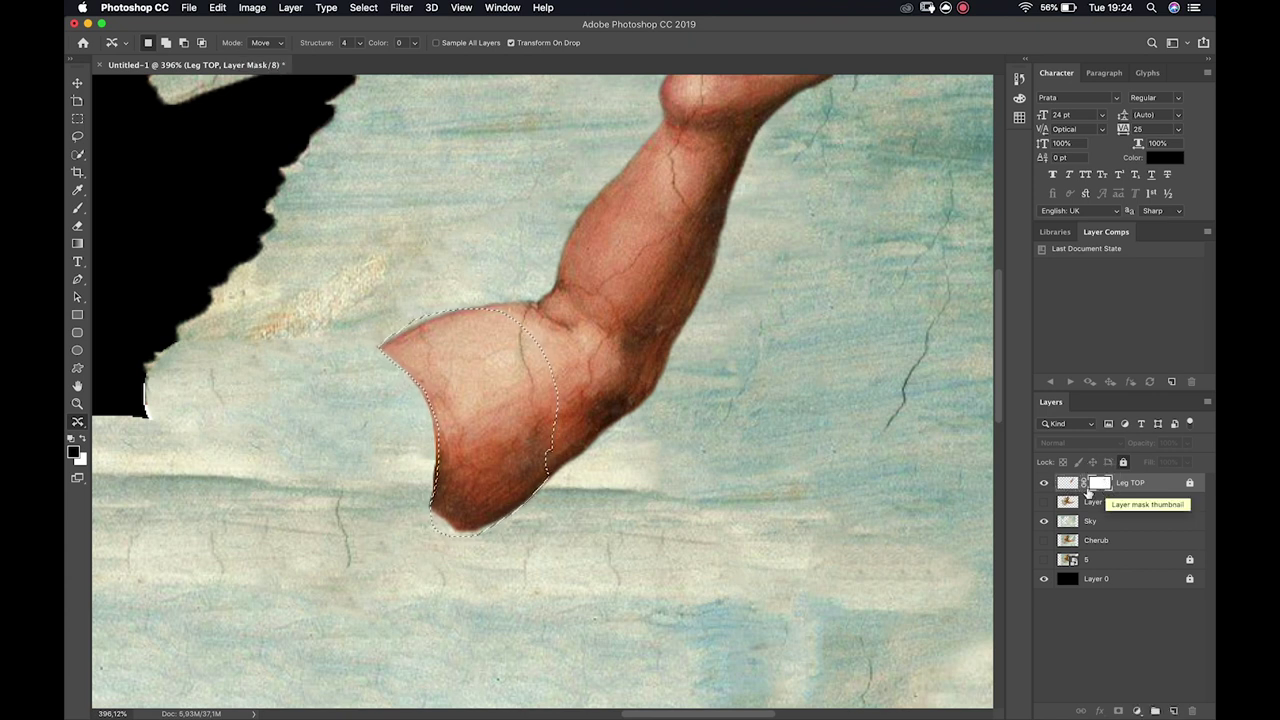
left_click(1068, 484)
left_click(508, 420)
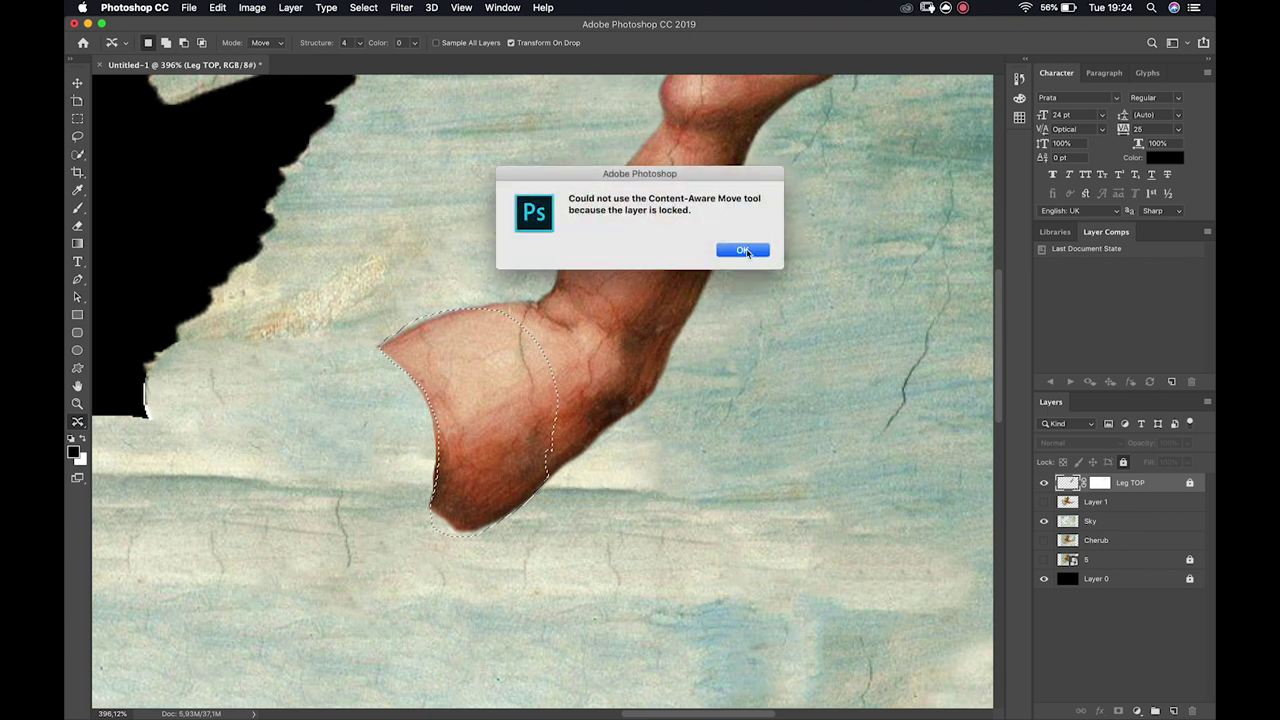
left_click(743, 251)
left_click(1185, 483)
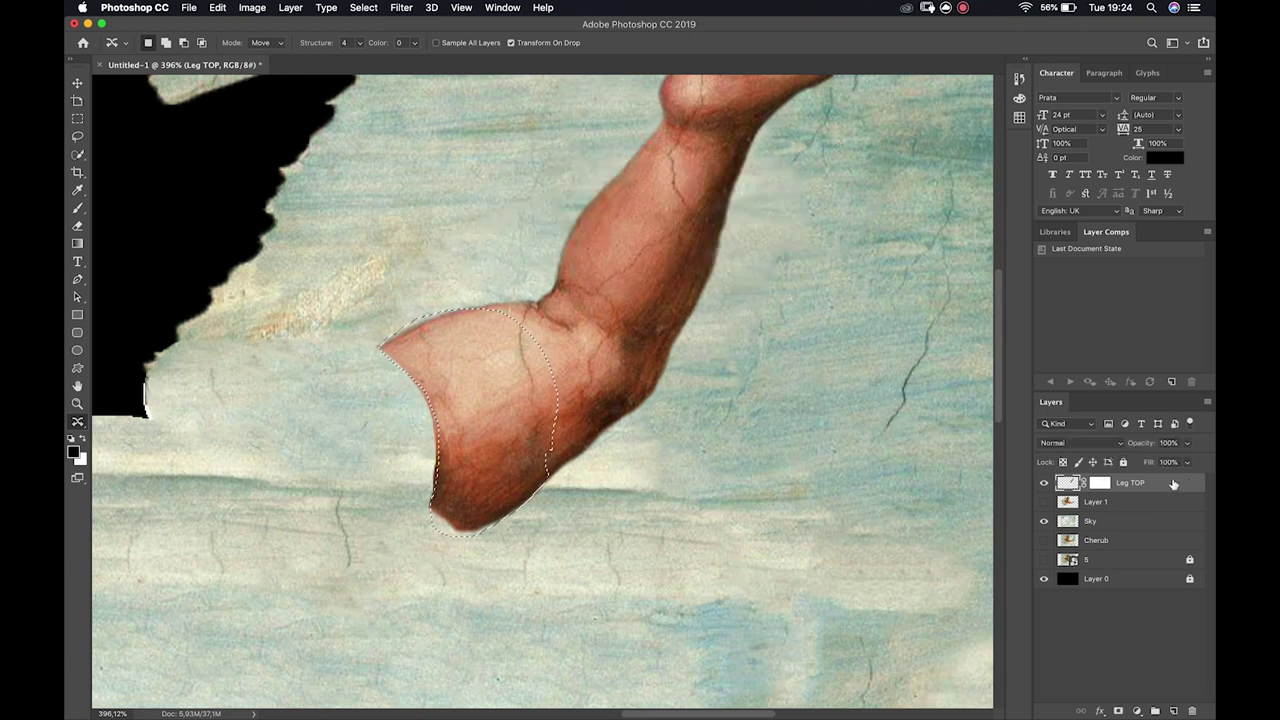
Extend the thigh with Content-Aware Move by shifting the outlined area outward past the cut edge, enlarging it slightly, and deselect
left_click_drag(515, 393, 443, 426)
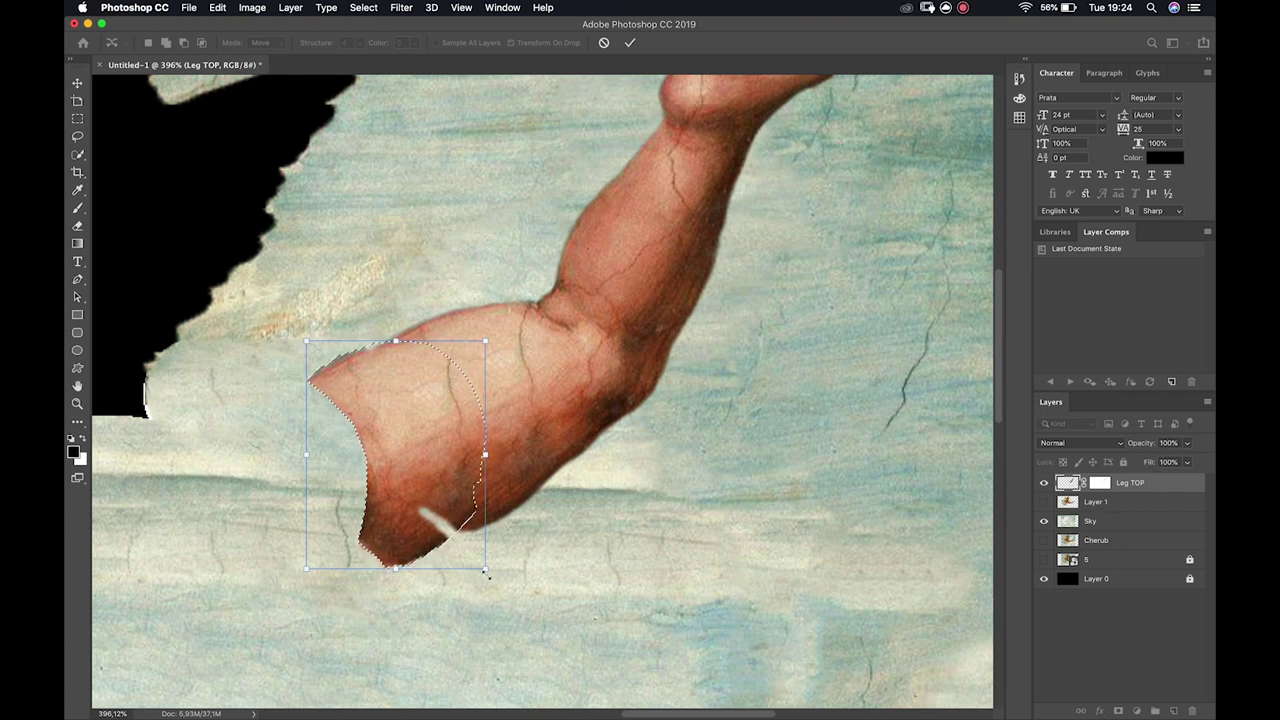
left_click_drag(485, 570, 496, 578)
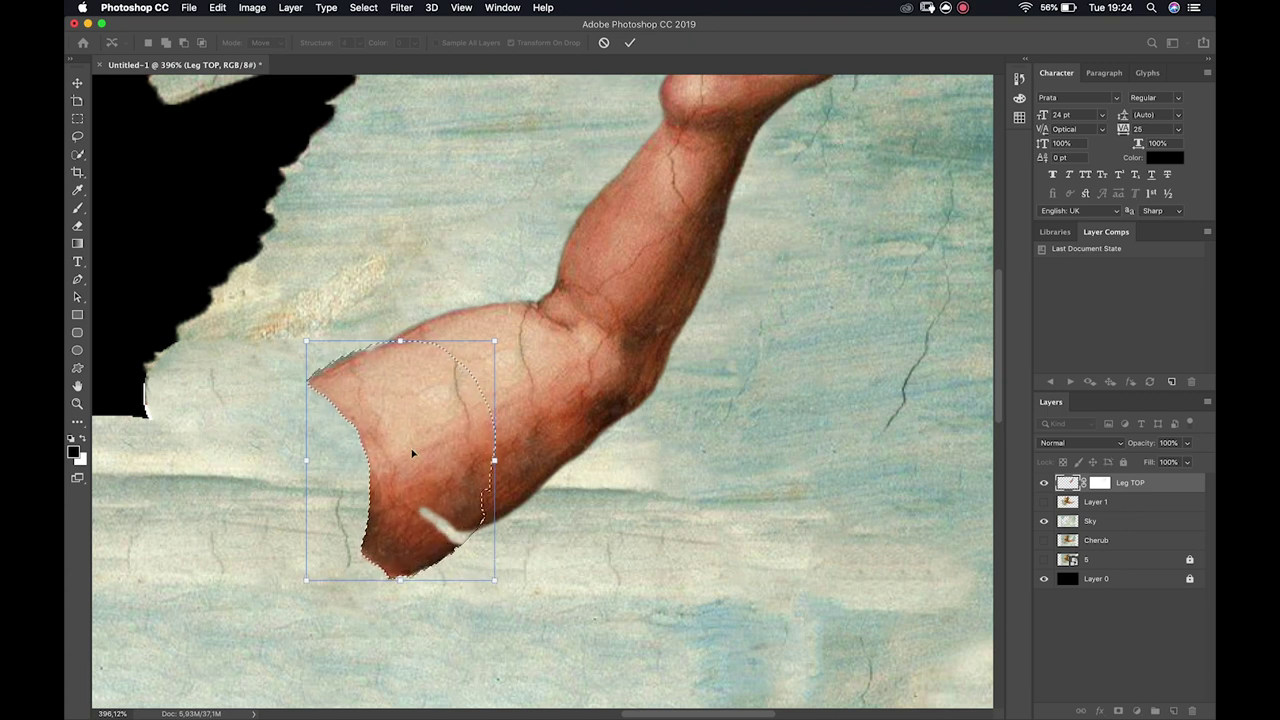
key("Return")
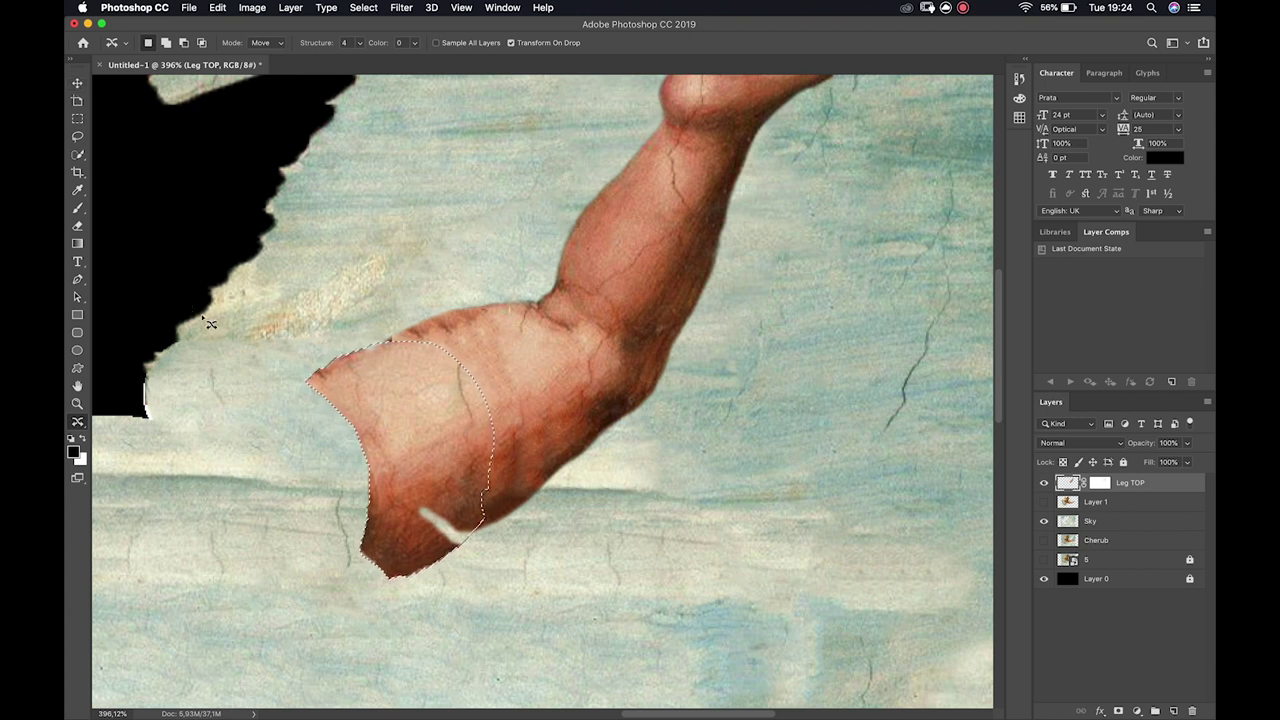
key("super+d")
Try to fill the pale gap in the thigh's lower edge with the Spot Healing Brush at 20 px
left_click(84, 438)
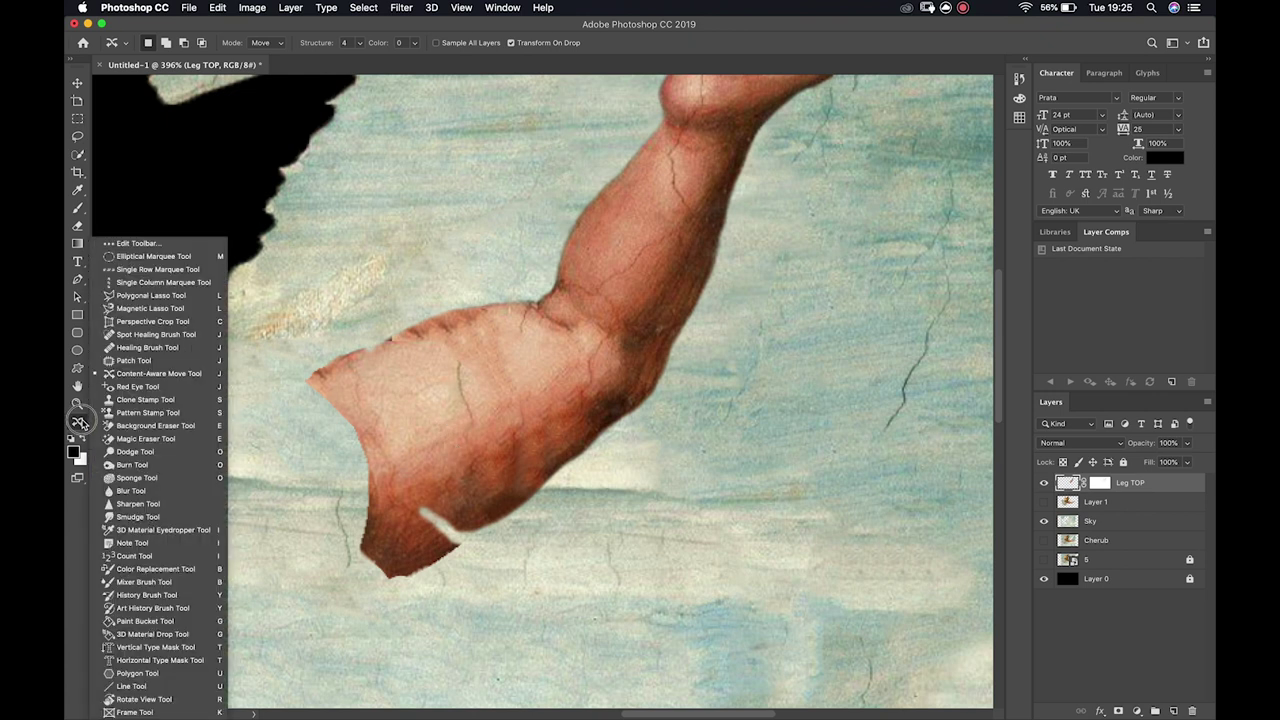
left_click(155, 334)
key("bracketleft")
key("bracketleft")
key("bracketleft")
key("bracketleft")
key("bracketleft")
key("bracketleft")
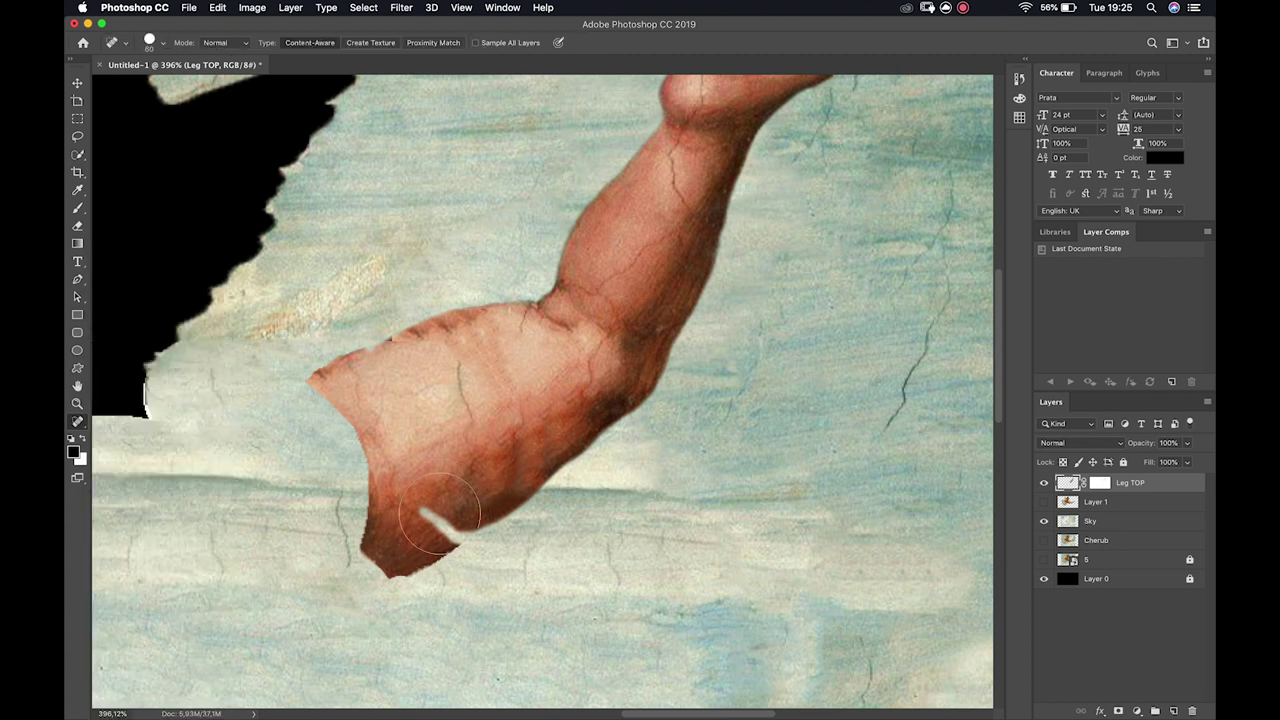
mouse_move(440, 513)
left_mouse_down()
mouse_move(418, 516)
mouse_move(448, 527)
left_mouse_up()
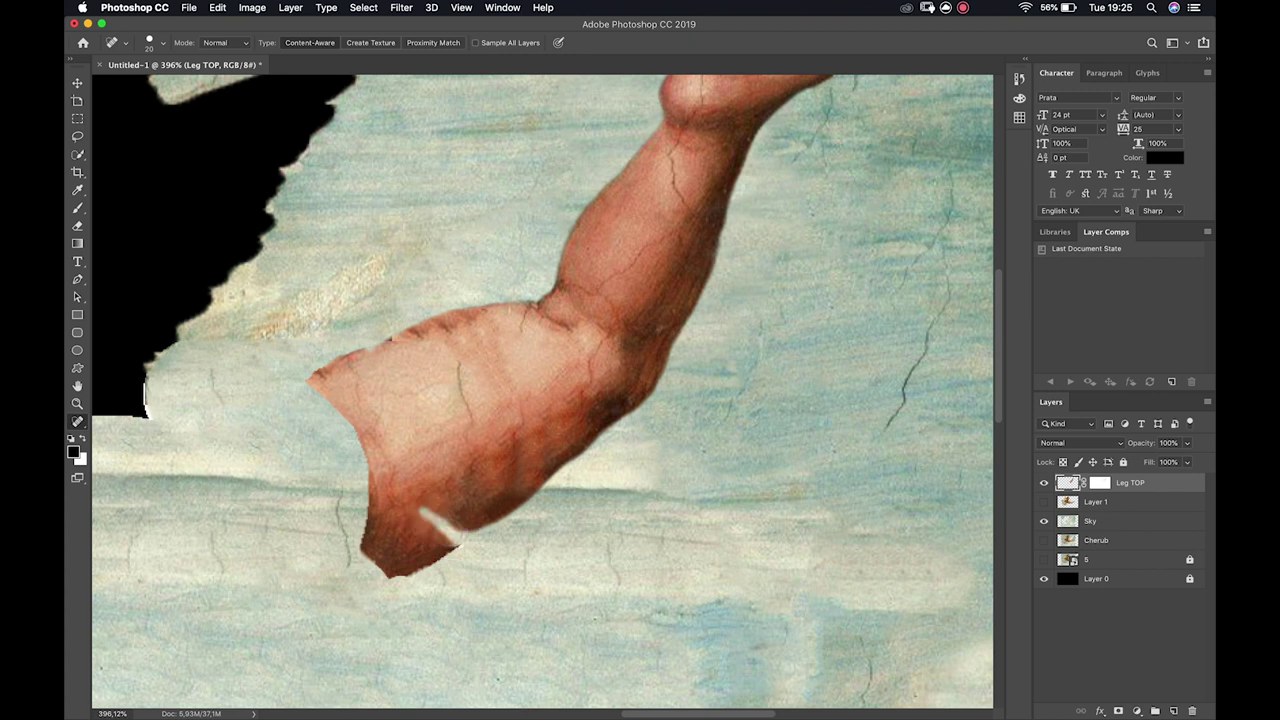
Paint white on the Leg TOP layer mask with a 30 px brush over the thigh's lower gap and notched upper edge
left_click(1099, 484)
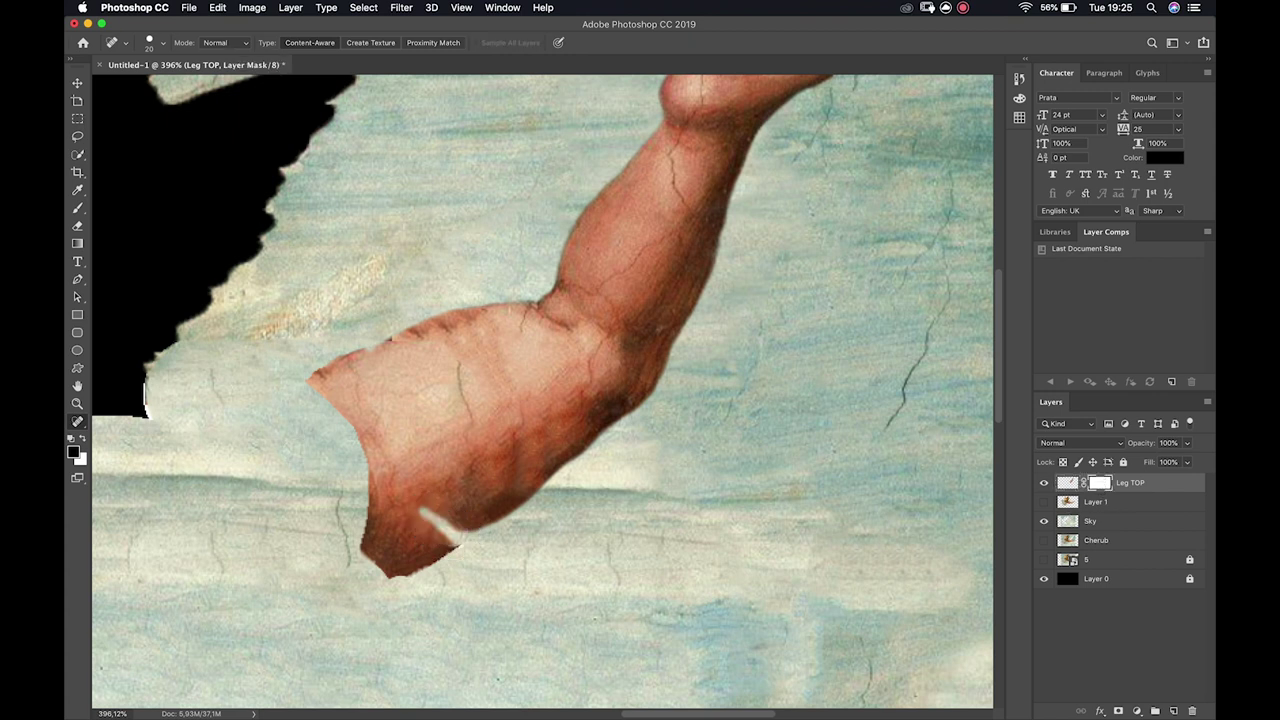
key("b")
key("x")
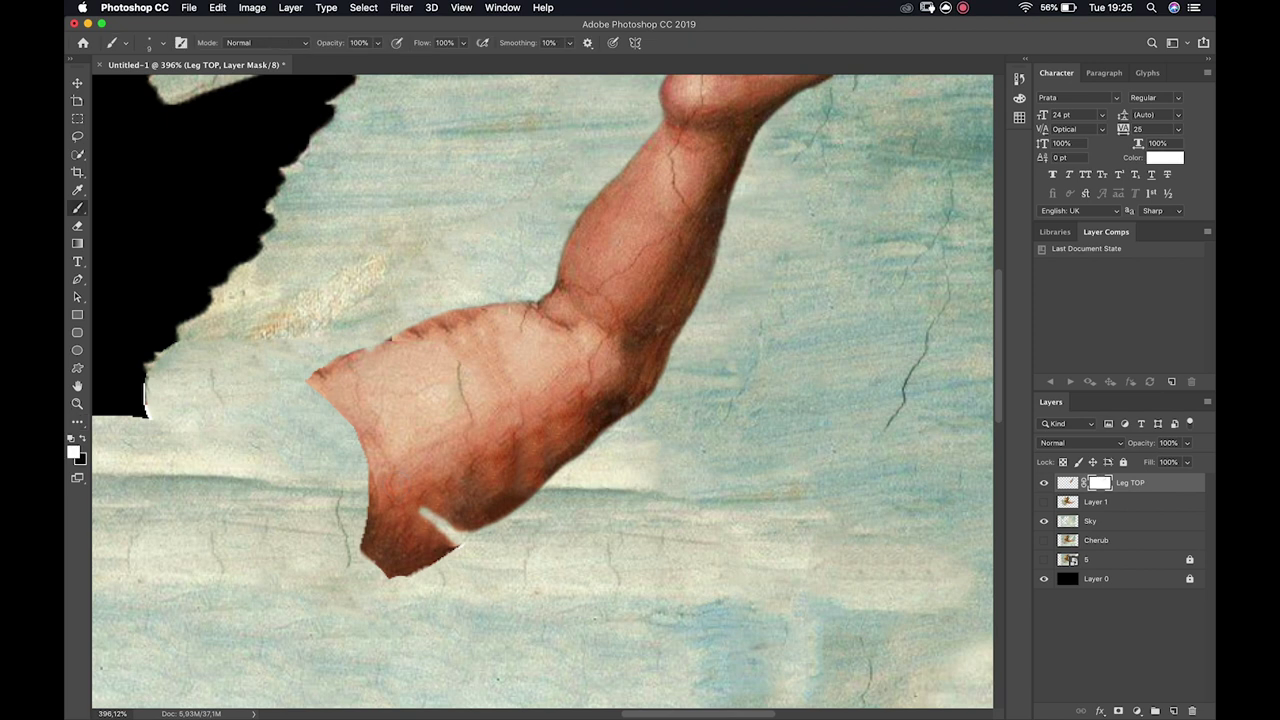
key("bracketright")
key("bracketright")
mouse_move(424, 514)
left_mouse_down()
mouse_move(452, 525)
mouse_move(437, 529)
mouse_move(457, 523)
mouse_move(428, 538)
left_mouse_up()
key("super+z")
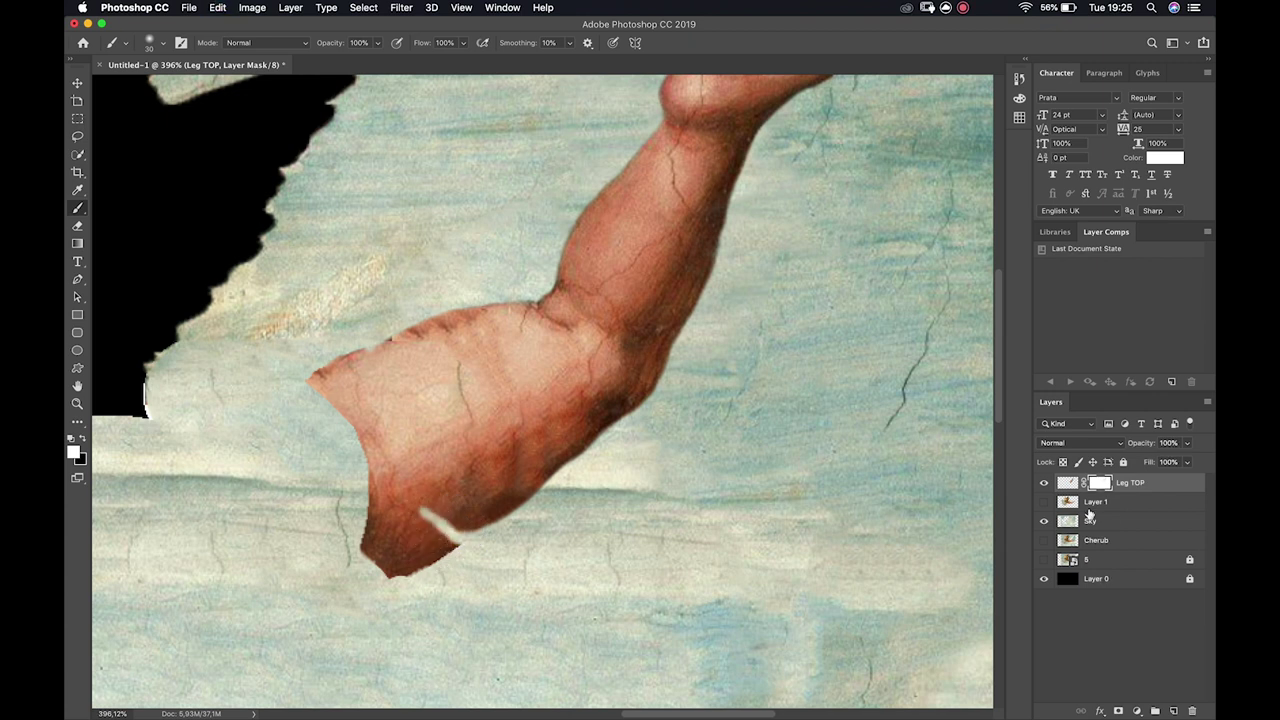
mouse_move(440, 512)
left_mouse_down()
mouse_move(457, 514)
mouse_move(437, 523)
mouse_move(455, 532)
mouse_move(423, 520)
left_mouse_up()
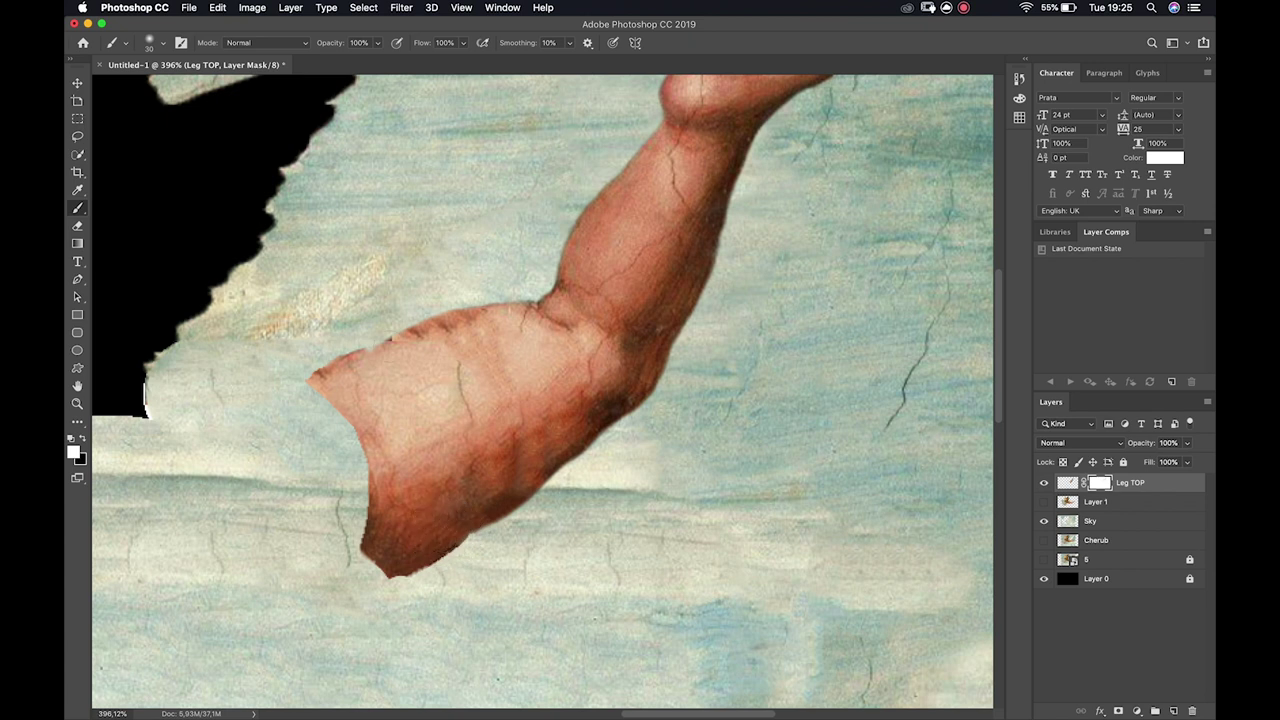
left_click_drag(386, 357, 429, 343)
Smooth the repeated shading marks along the thigh's upper side on the Leg TOP image with the Spot Healing Brush at 20 px
key("j")
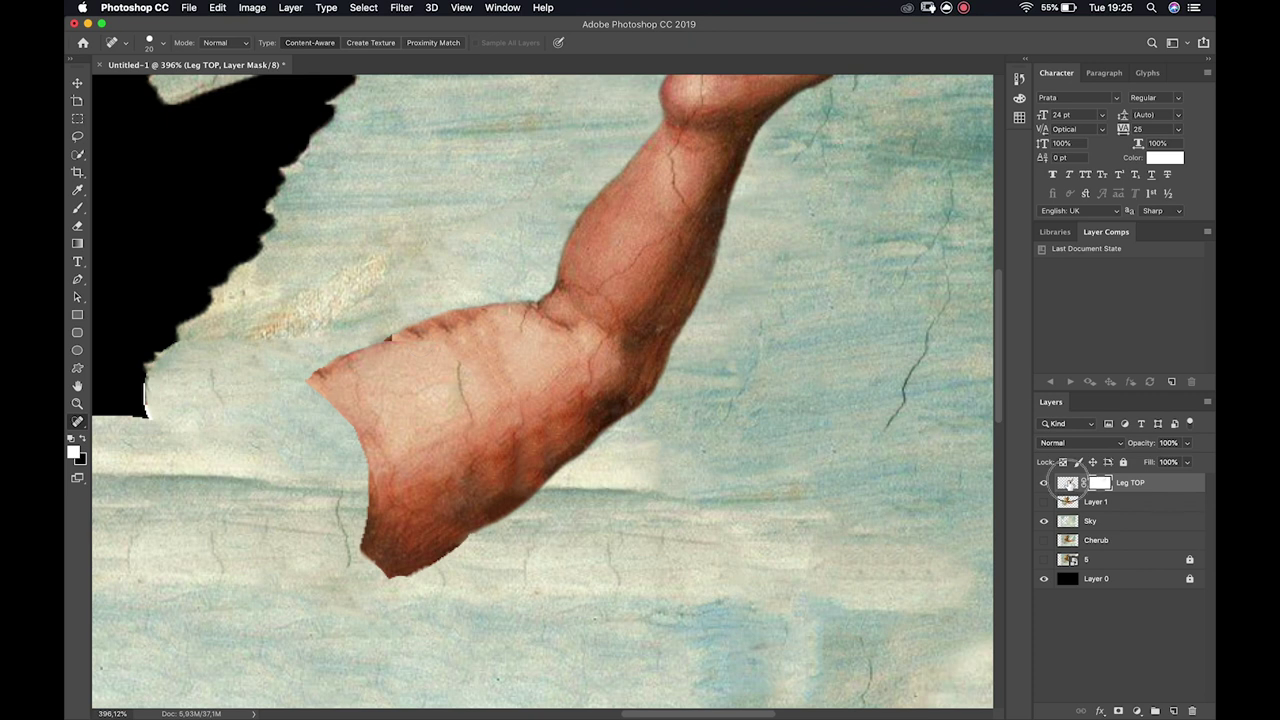
left_click(1067, 483)
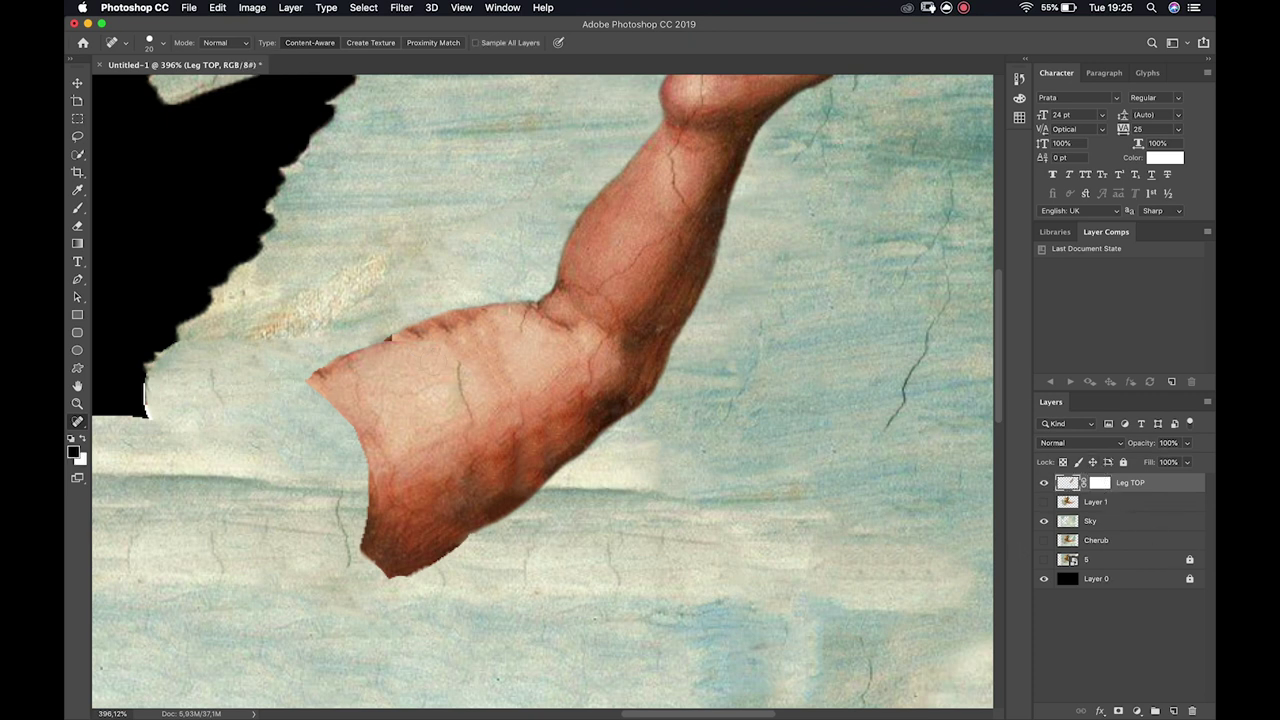
mouse_move(395, 352)
left_mouse_down()
mouse_move(480, 329)
mouse_move(443, 325)
mouse_move(416, 339)
mouse_move(524, 331)
mouse_move(465, 365)
mouse_move(476, 357)
mouse_move(495, 398)
left_mouse_up()
left_click(416, 339)
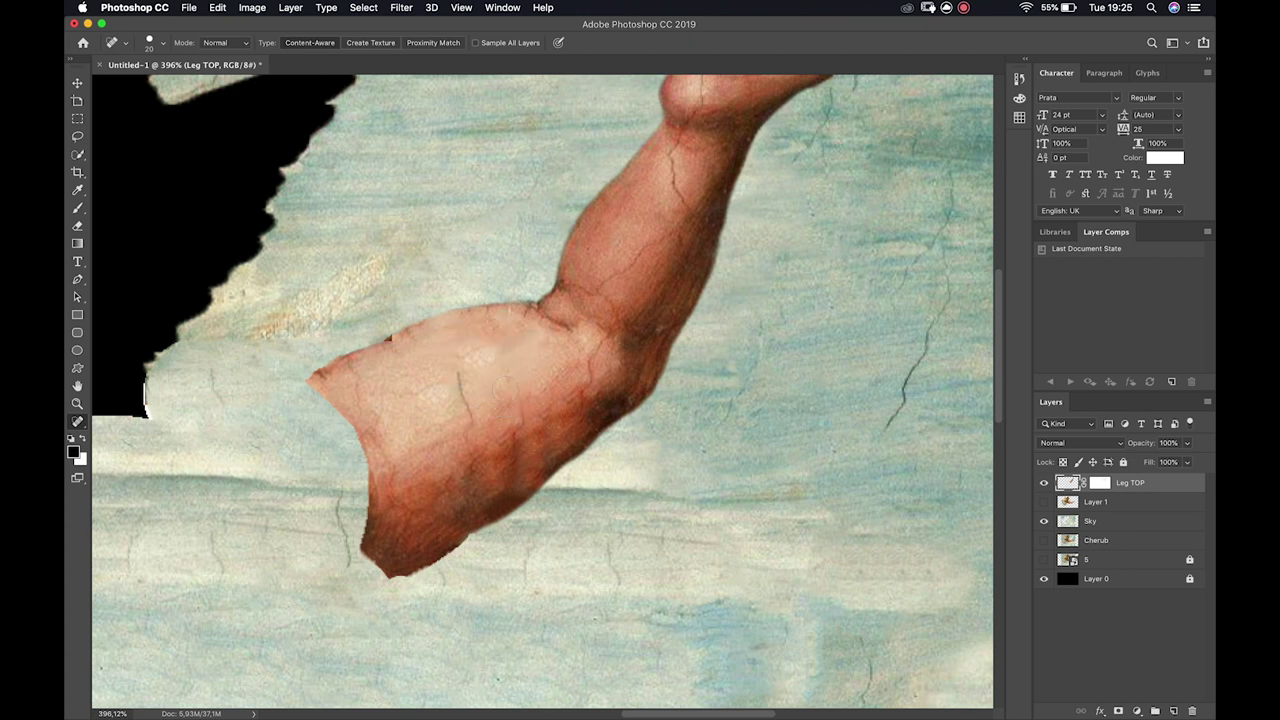
left_click(491, 354)
left_click(487, 366)
left_click(484, 357)
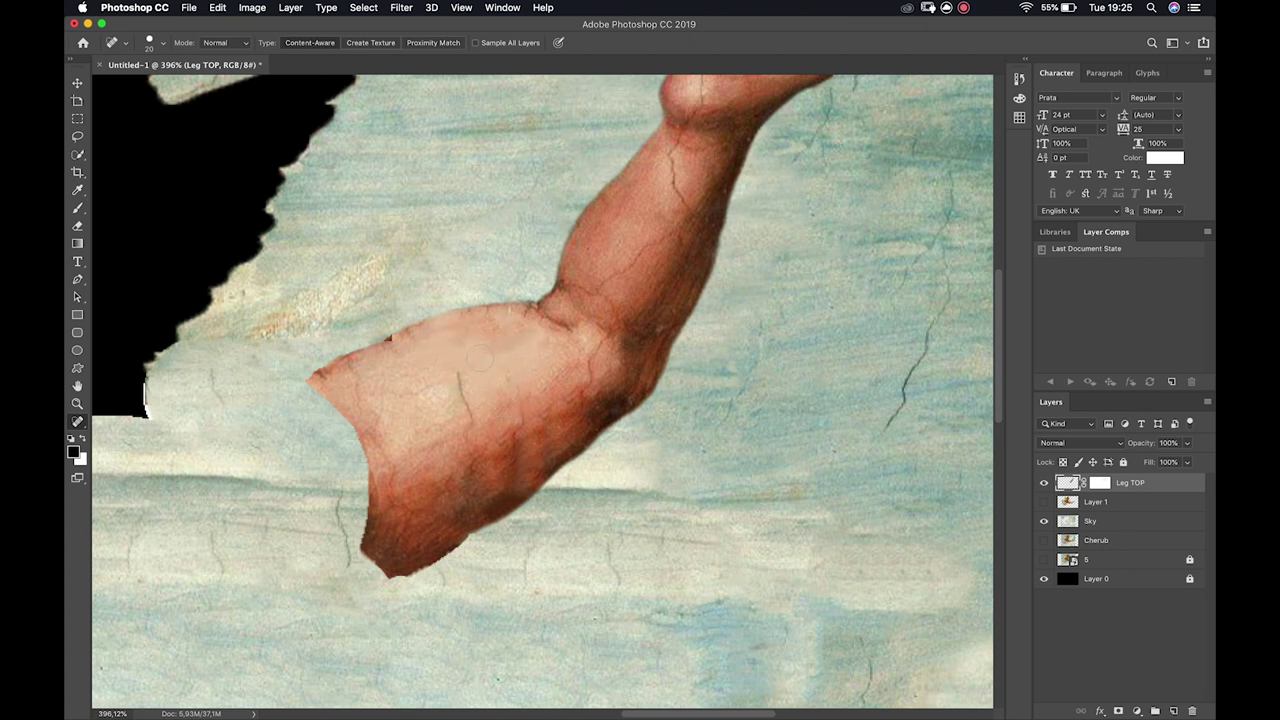
Move the Leg TOP layer below Layer 1 and check the thigh joint by toggling Layer 1's visibility, leaving it hidden
left_click(1044, 501)
left_click(1044, 502)
left_click(1044, 502)
left_click(1044, 502)
left_click(1044, 502)
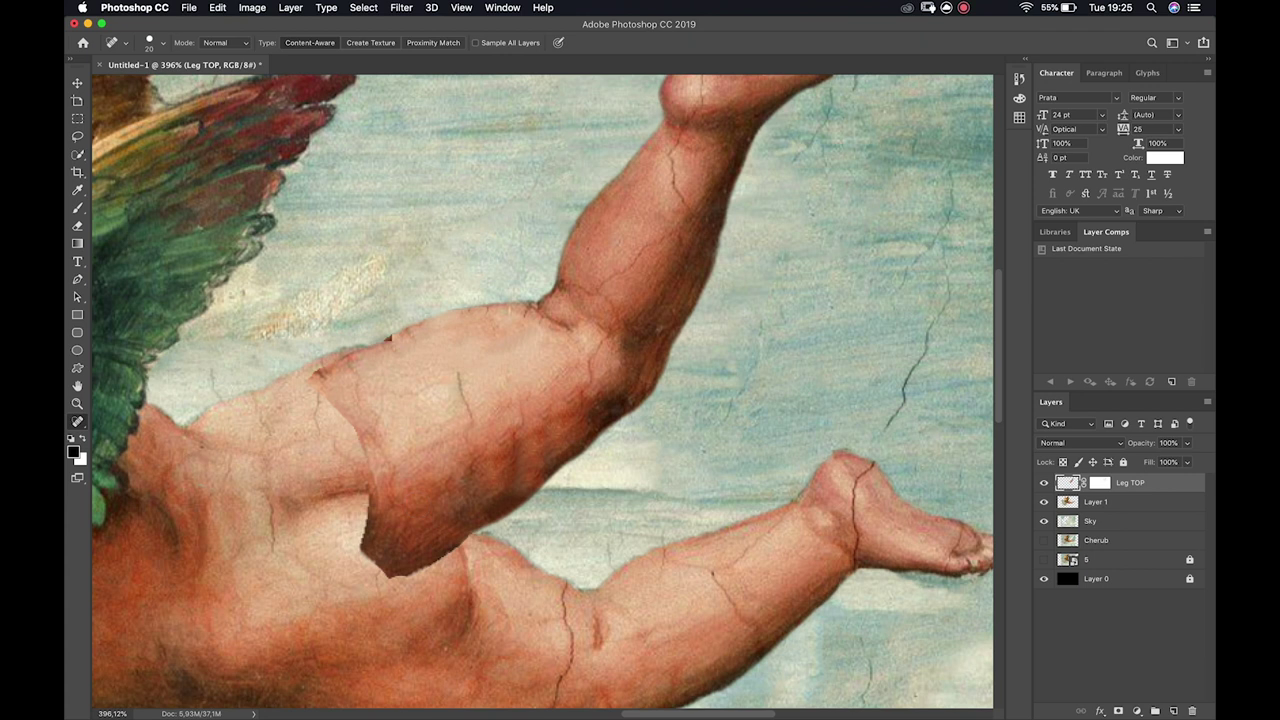
left_click_drag(1132, 484, 1145, 512)
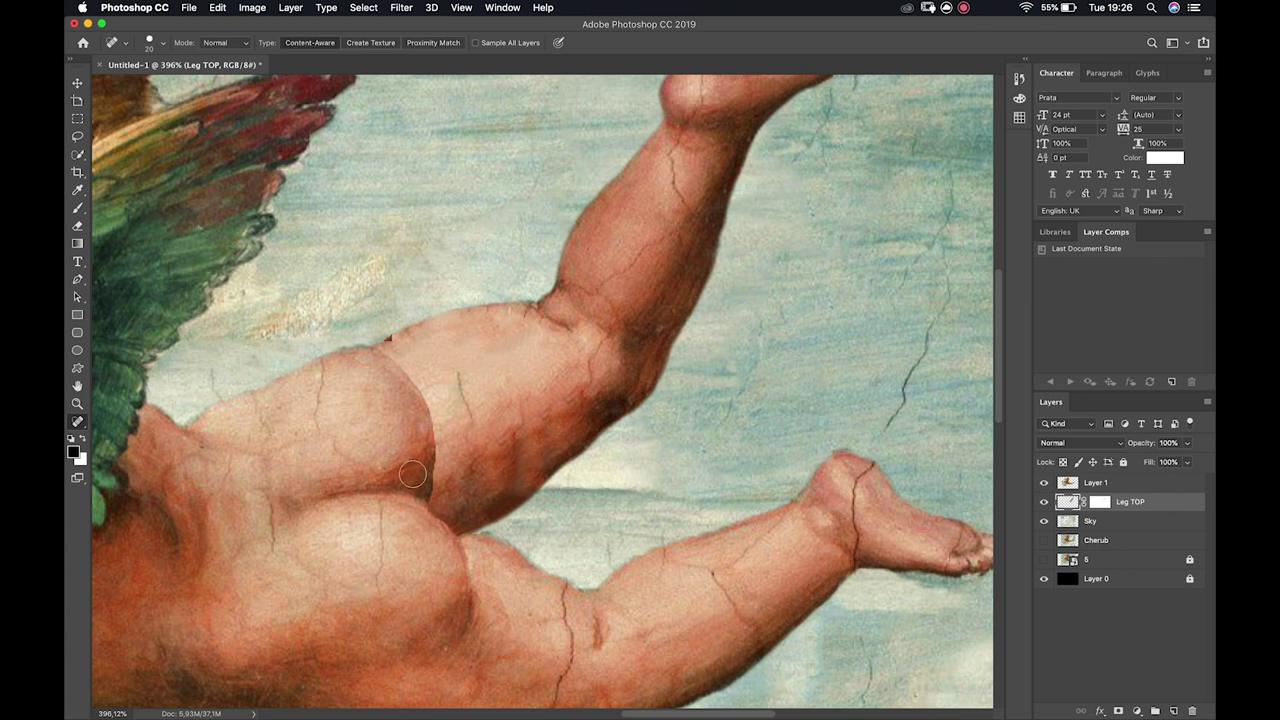
left_click(1044, 483)
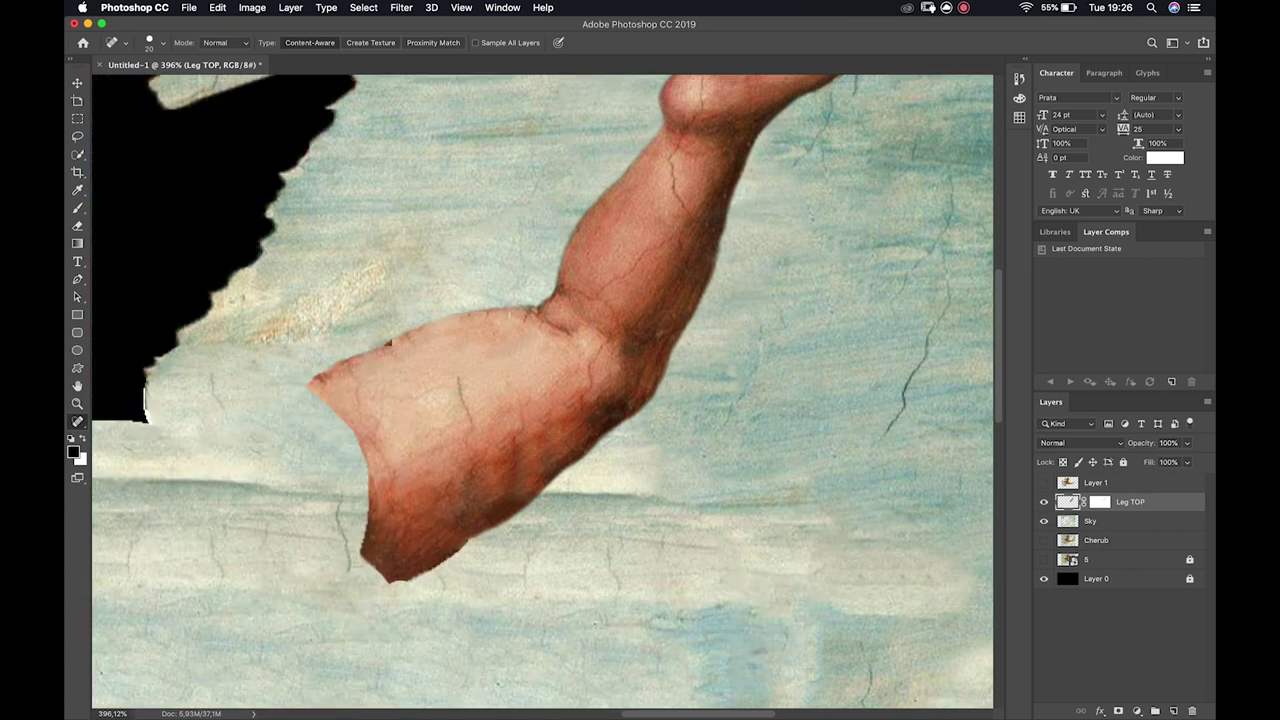
scroll(540, 390, "down", 3)
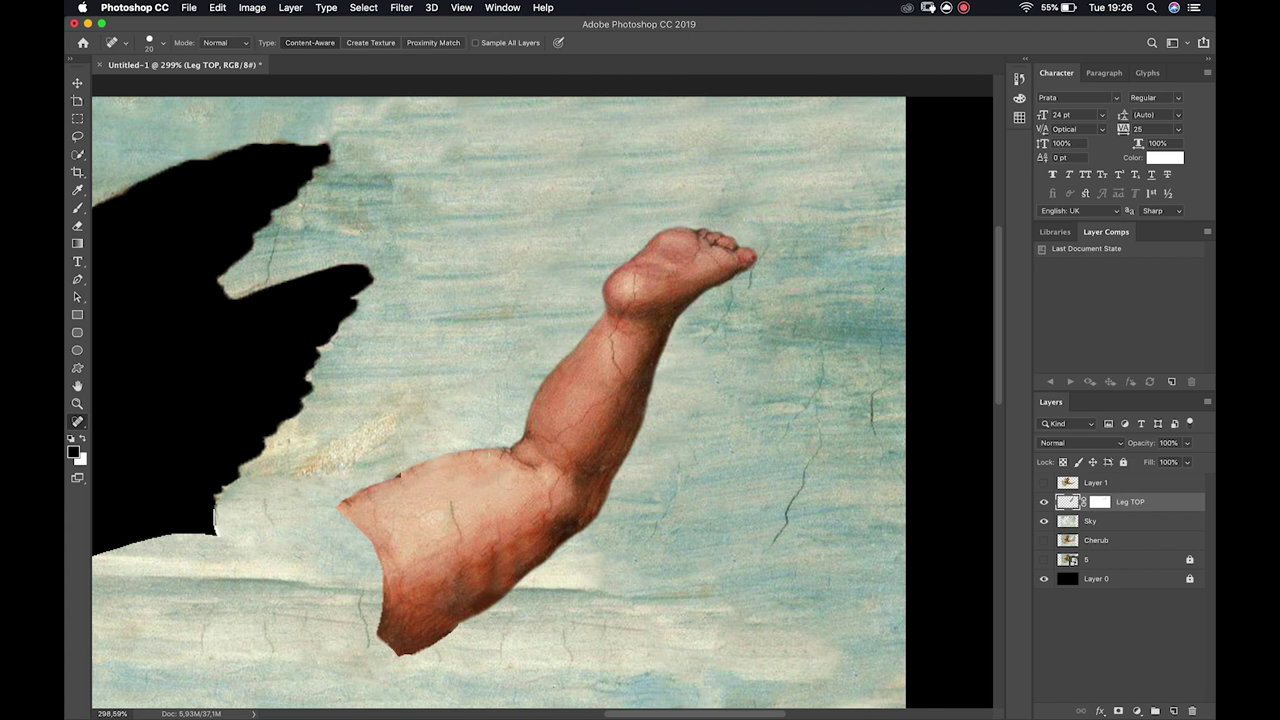